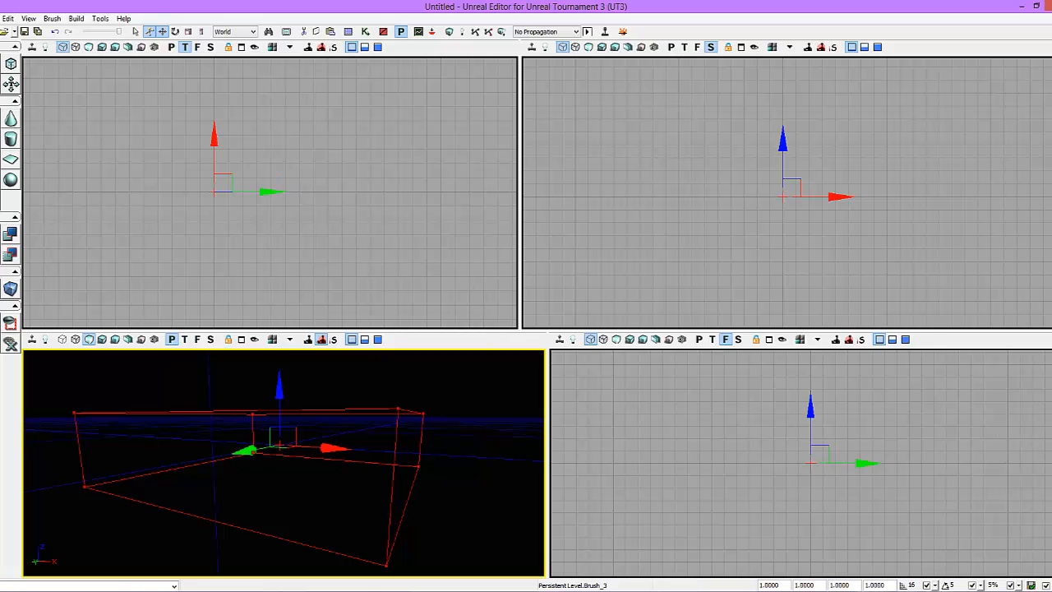
- Review the multiplayer map layout sketch, return to the level editor, and check the cube brush's builder dimensions
key(alt+Tab)
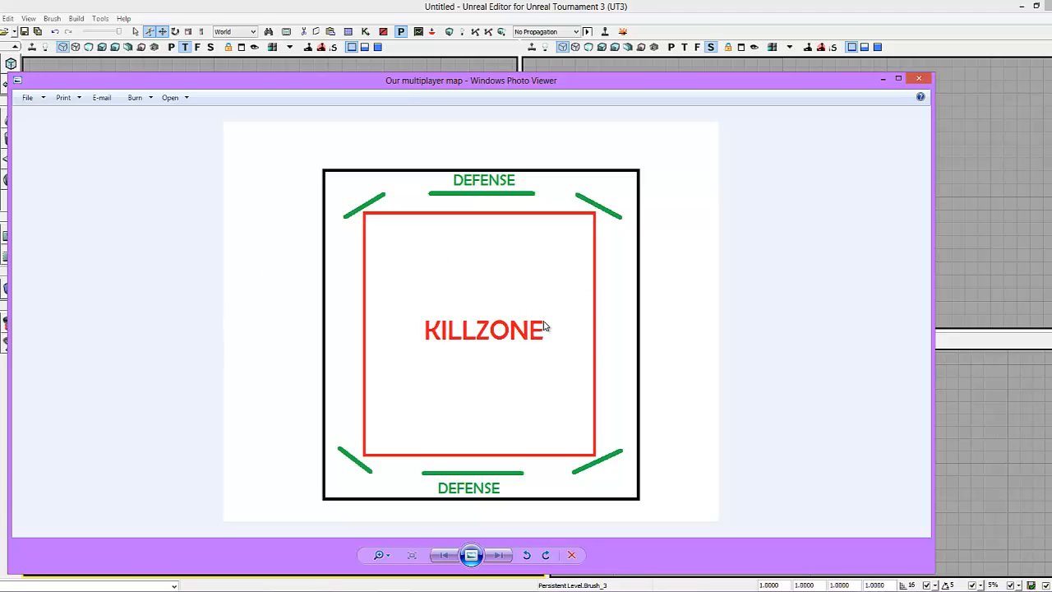
click(917, 80)
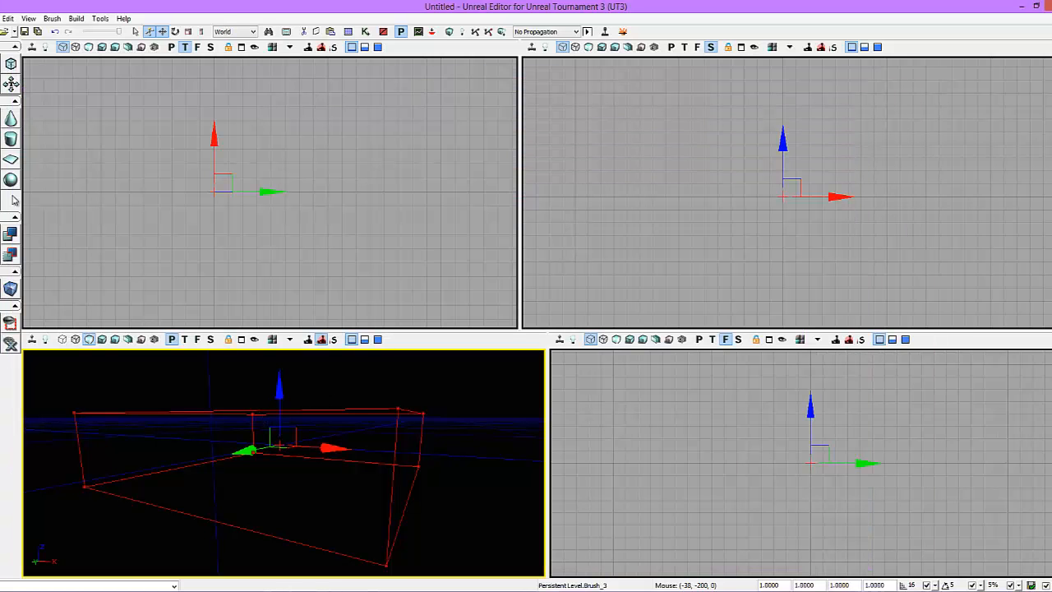
right_click(7, 137)
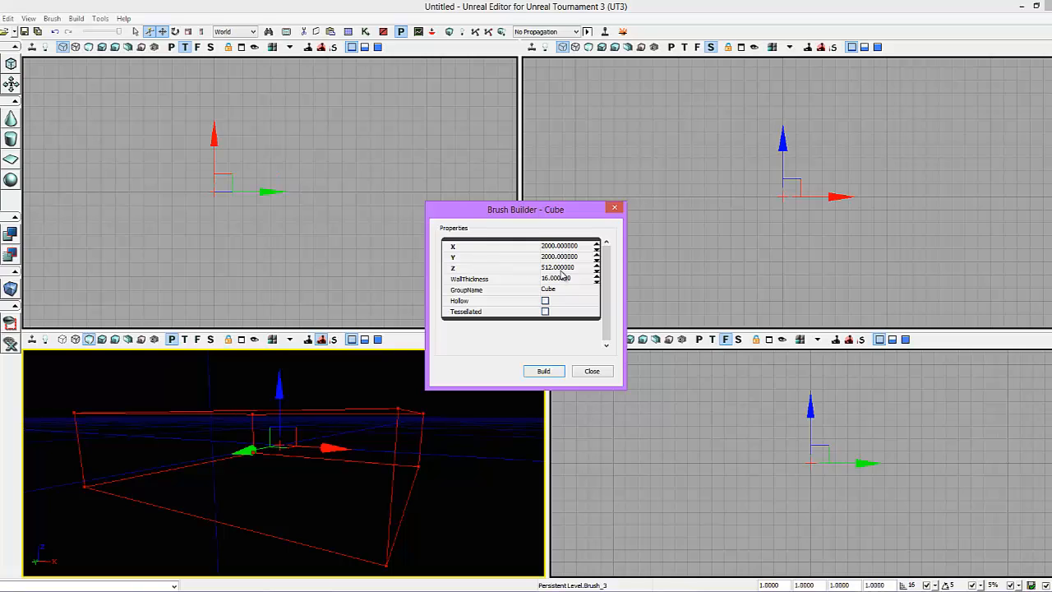
click(587, 370)
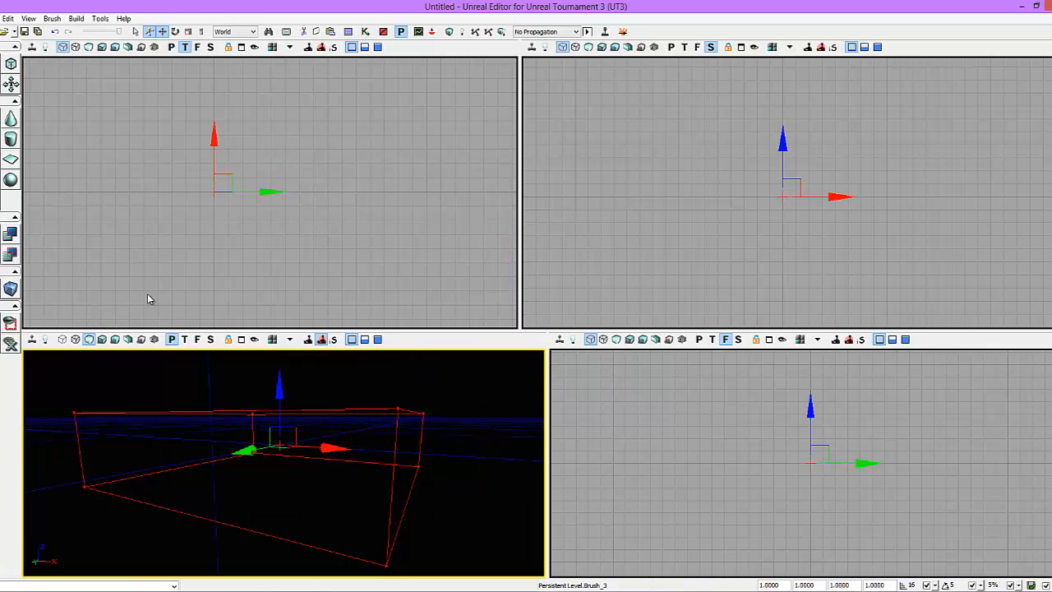
- Select the cube builder brush and add it to the level as solid geometry
click(187, 190)
scroll(190, 195, down, 3)
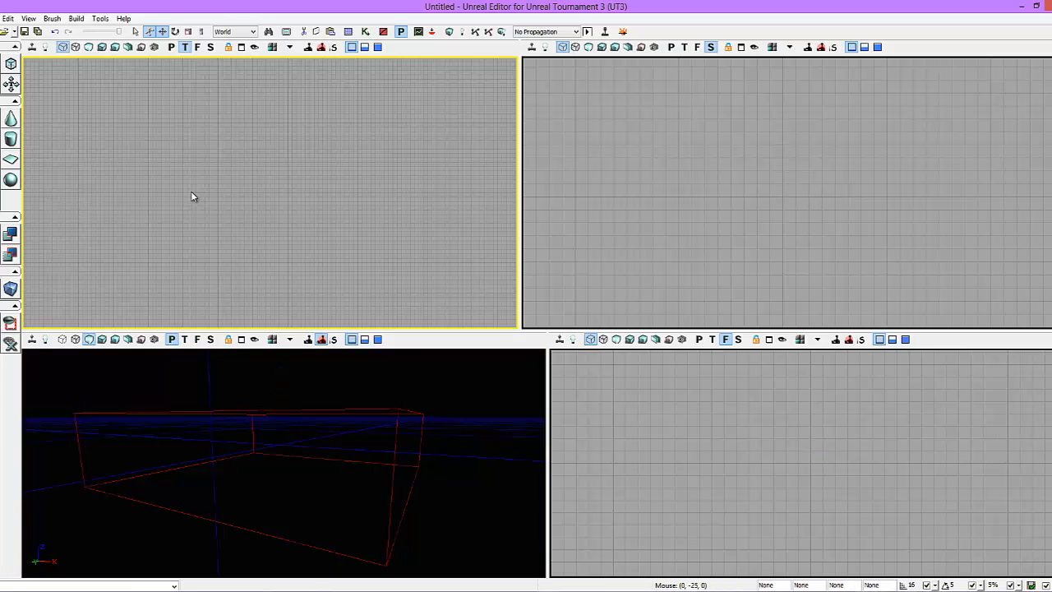
scroll(191, 197, down, 3)
click(619, 201)
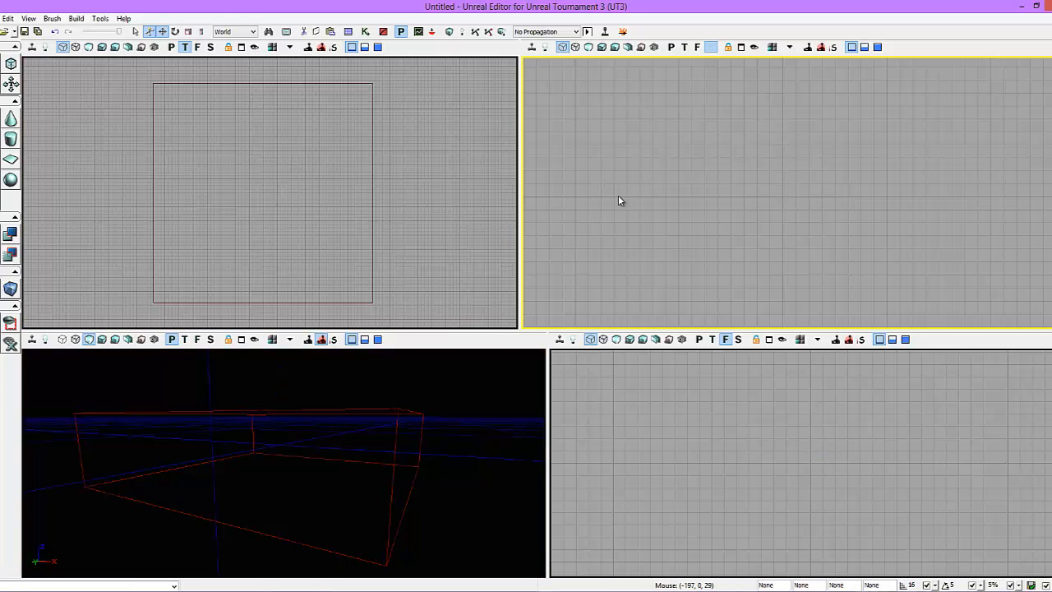
scroll(641, 187, down, 3)
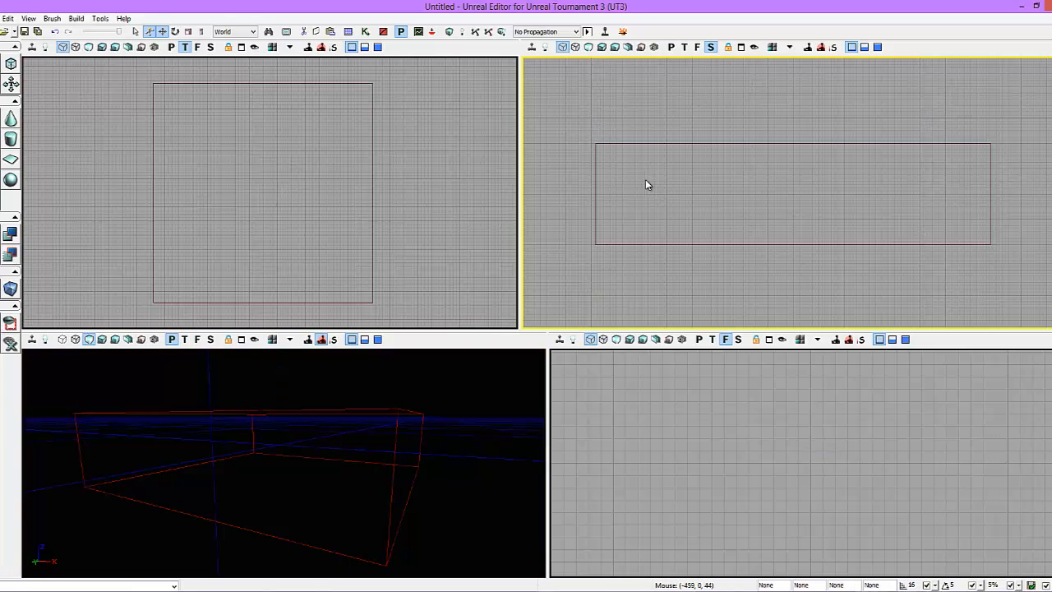
click(690, 424)
scroll(691, 418, down, 3)
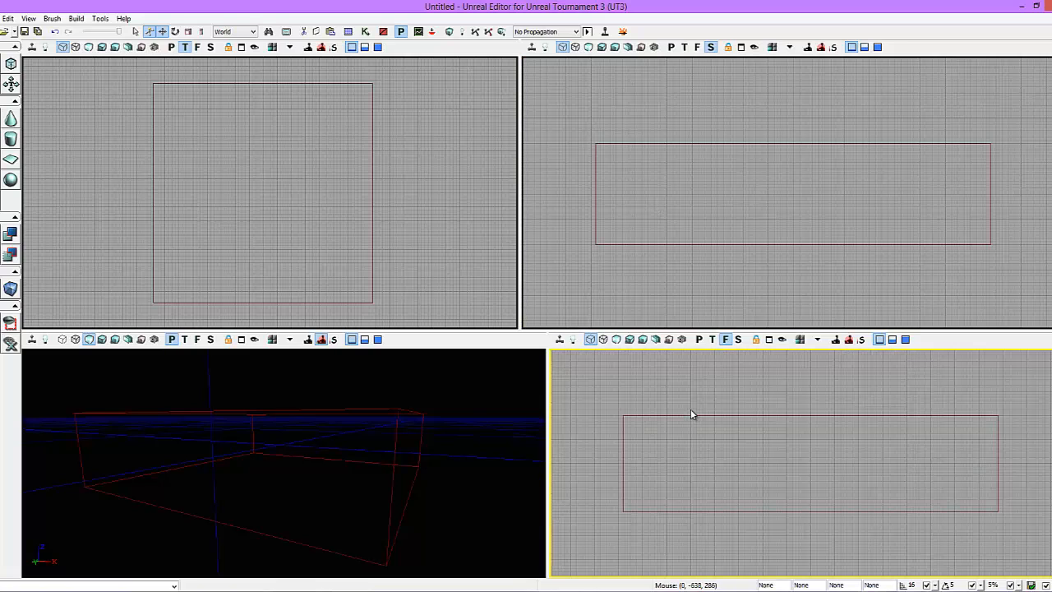
click(374, 133)
click(372, 131)
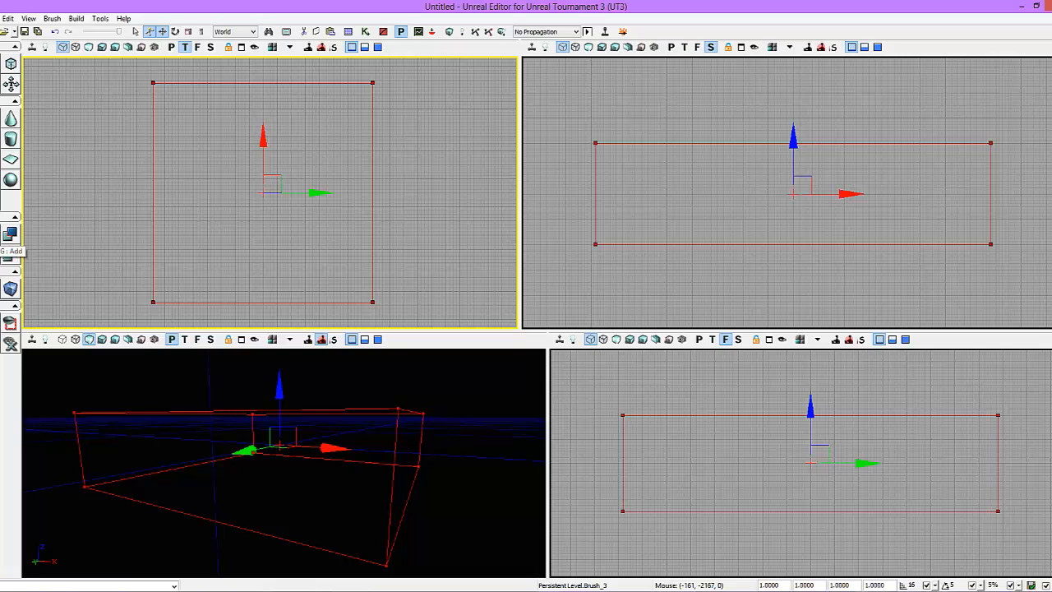
click(9, 233)
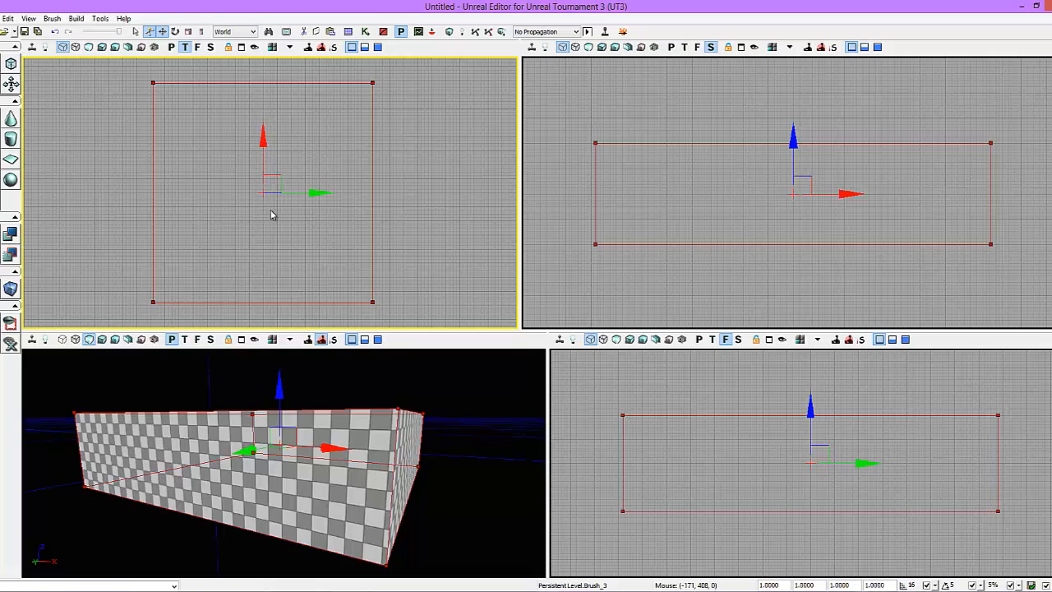
mouse_move(318, 193)
mouse_down()
mouse_move(338, 192)
mouse_move(323, 191)
mouse_up()
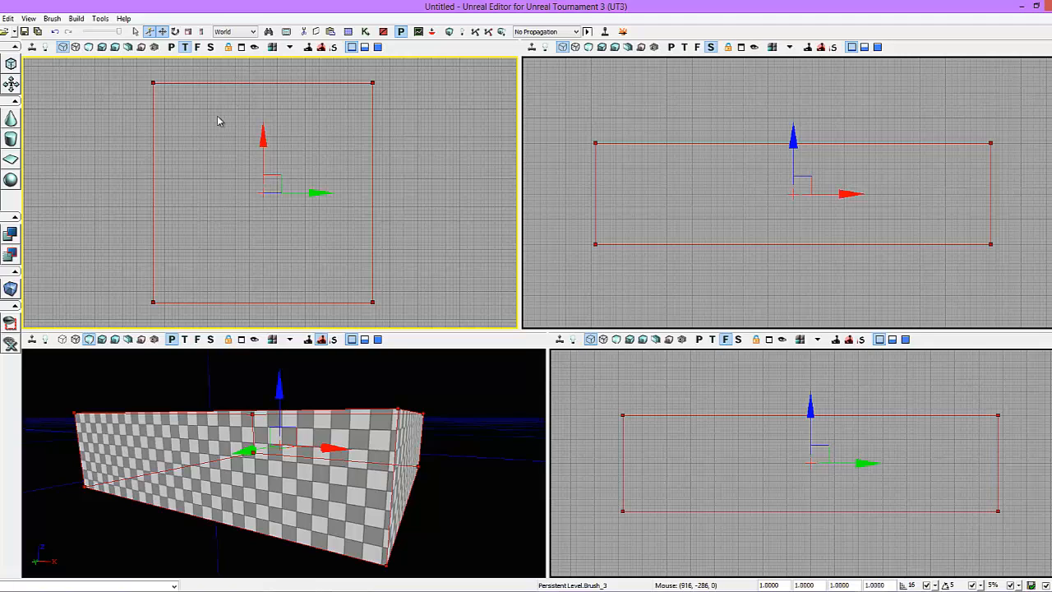
- Enter geometry mode with edge selection and move the builder brush's upper edge slightly inward in the Top view
click(10, 66)
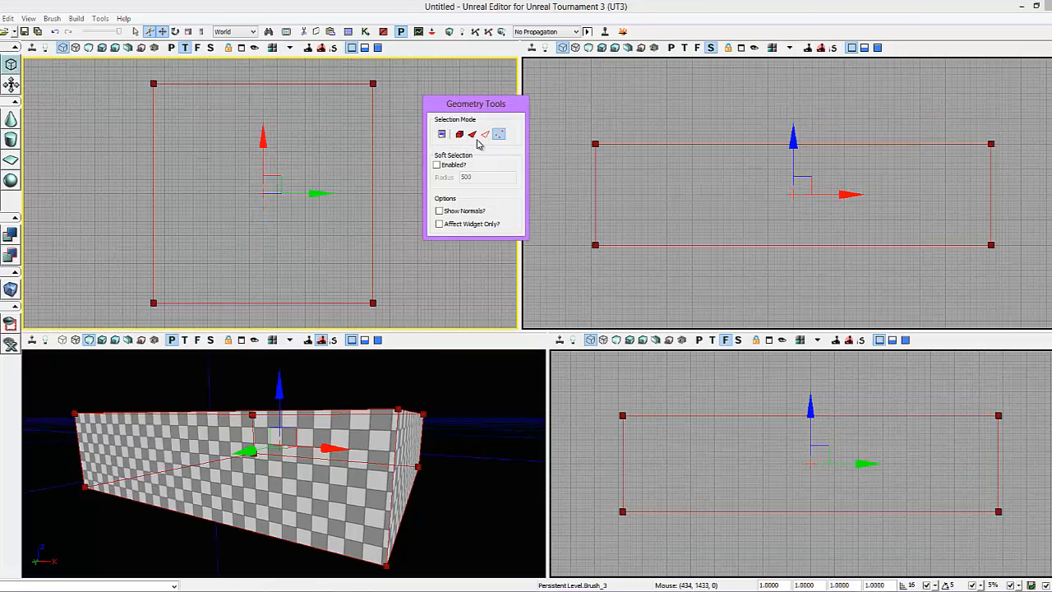
click(486, 135)
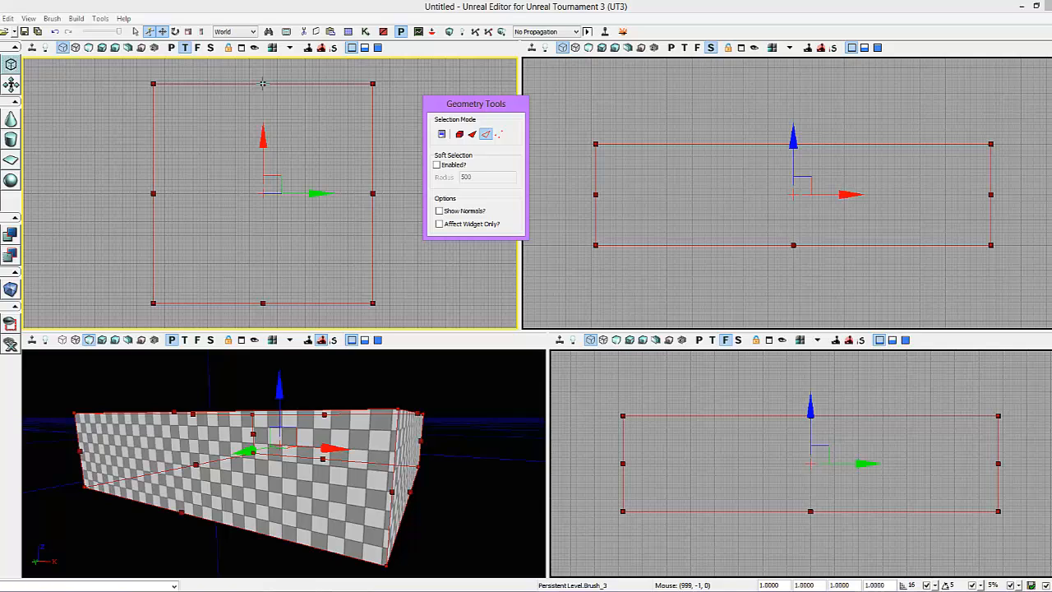
click(263, 83)
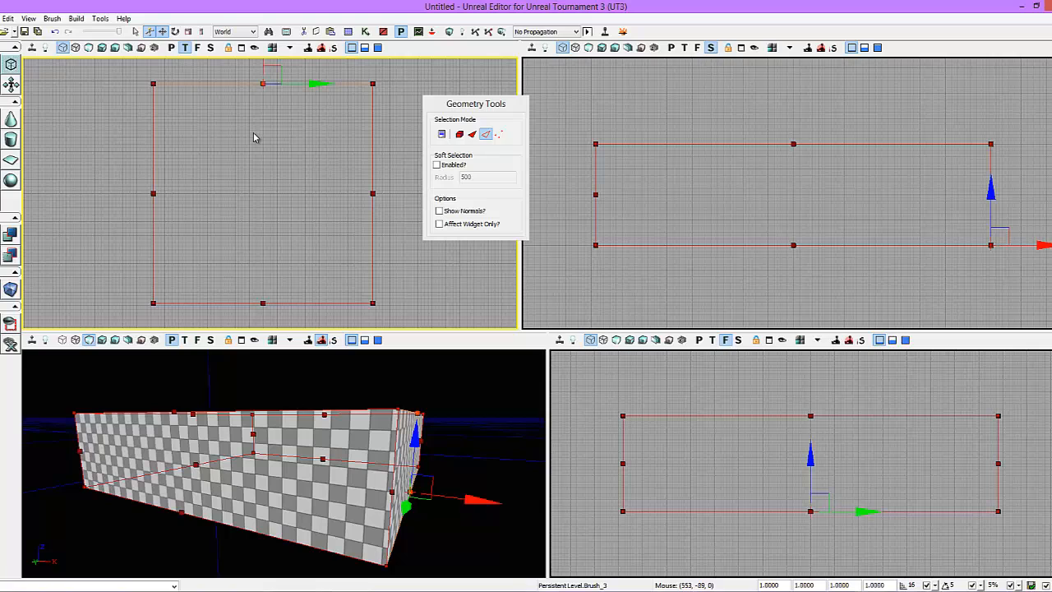
drag(255, 189, 252, 236)
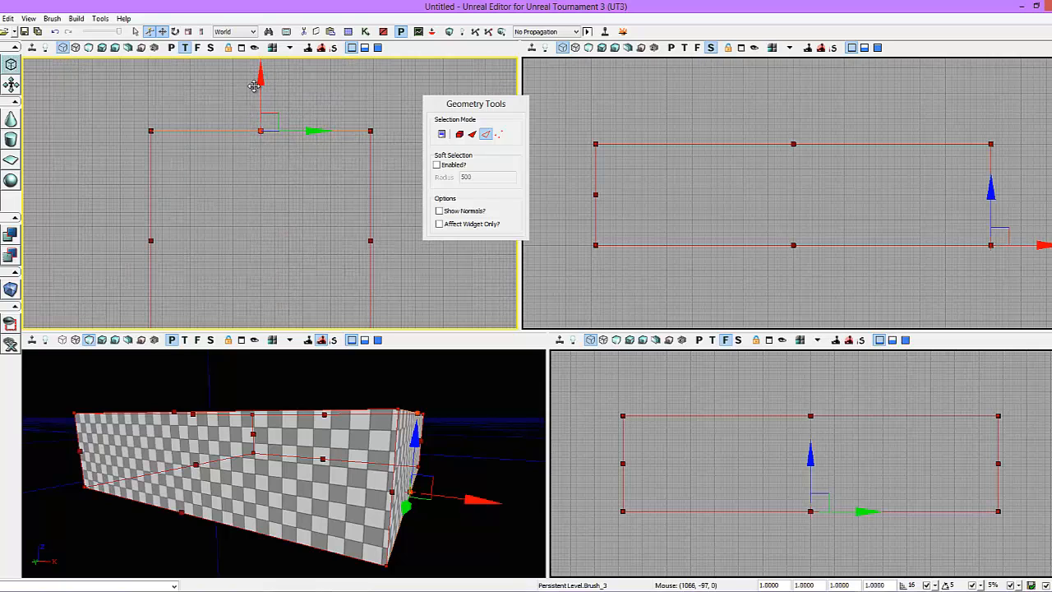
drag(261, 72, 260, 82)
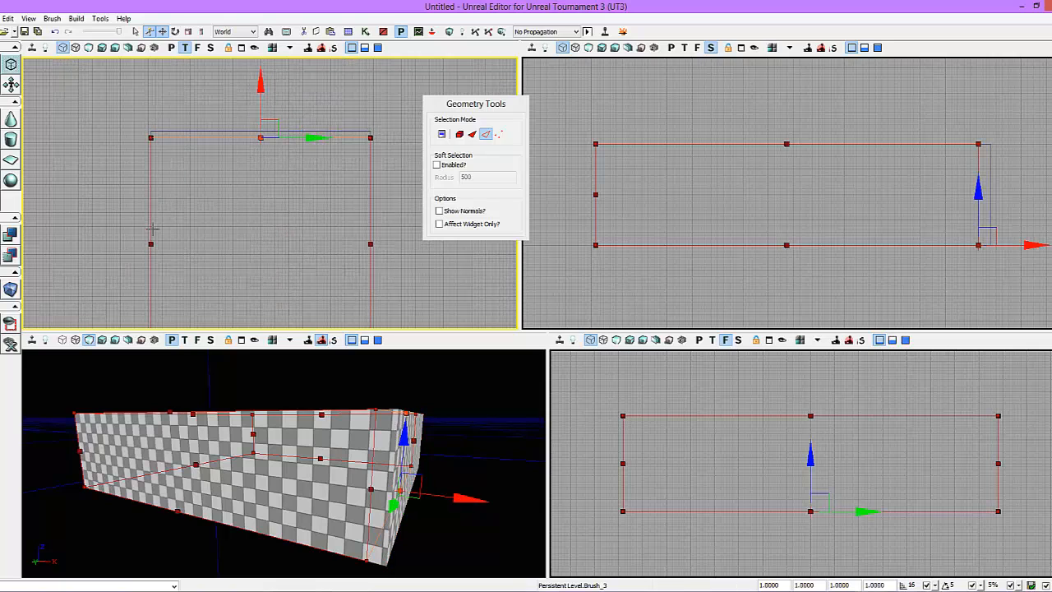
- Move the builder brush's left and right edges slightly inward from the solid cube's outline in the Top view
click(152, 243)
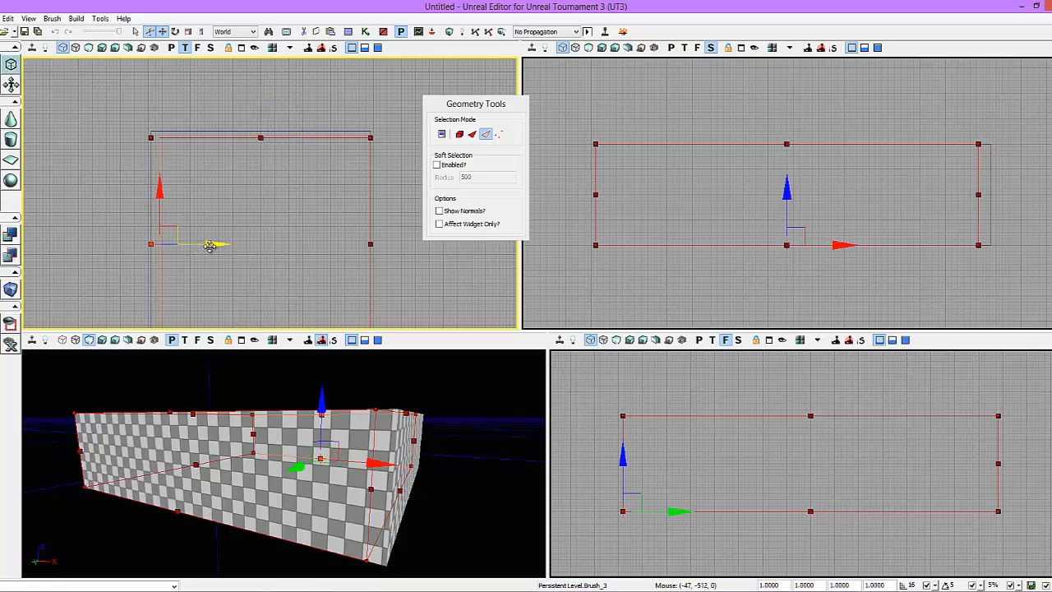
drag(210, 246, 206, 246)
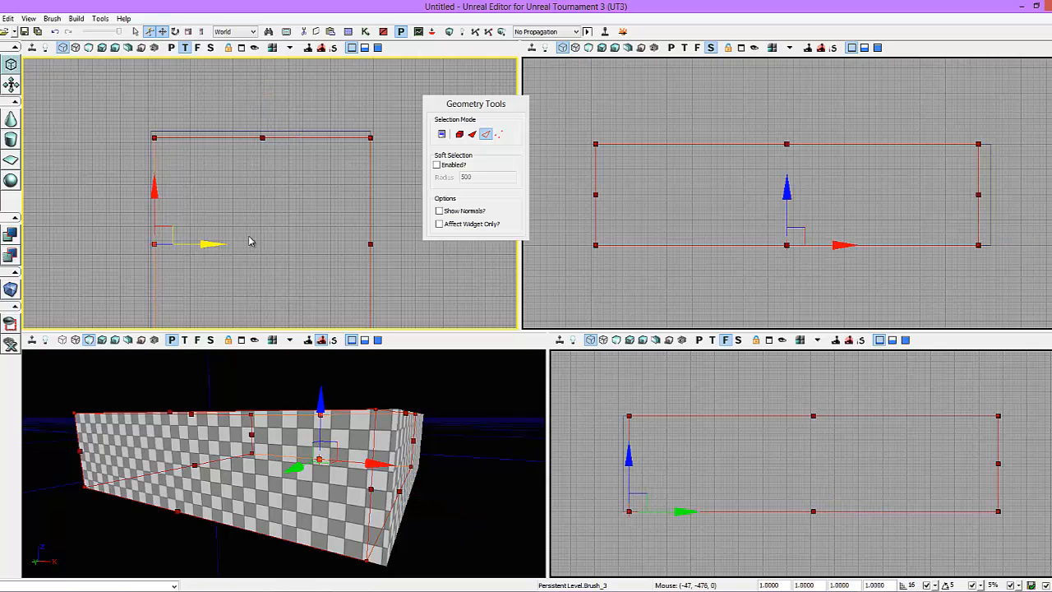
scroll(280, 238, down, 3)
scroll(298, 237, up, 2)
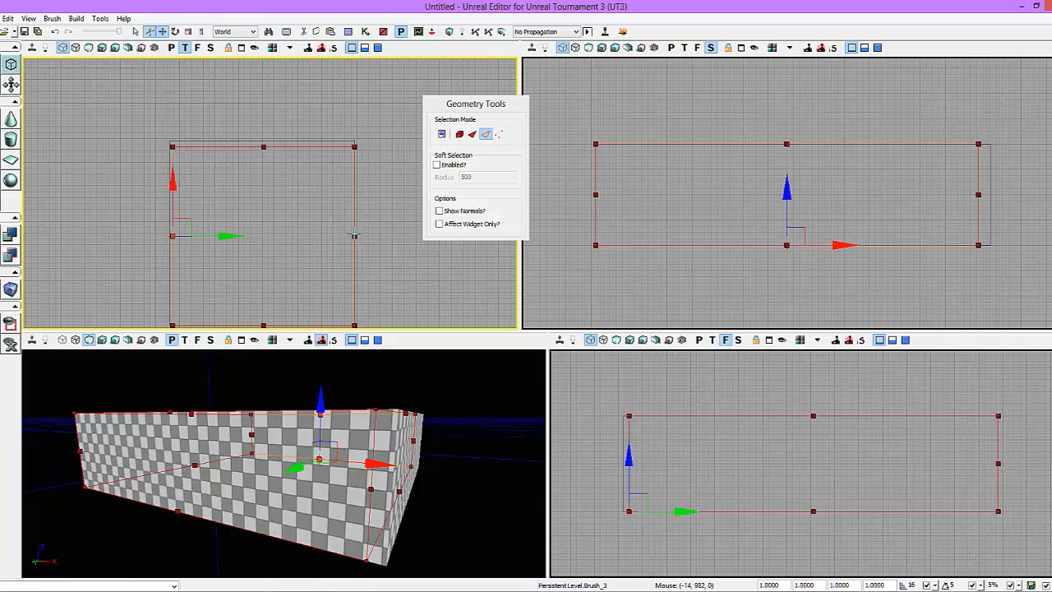
click(353, 236)
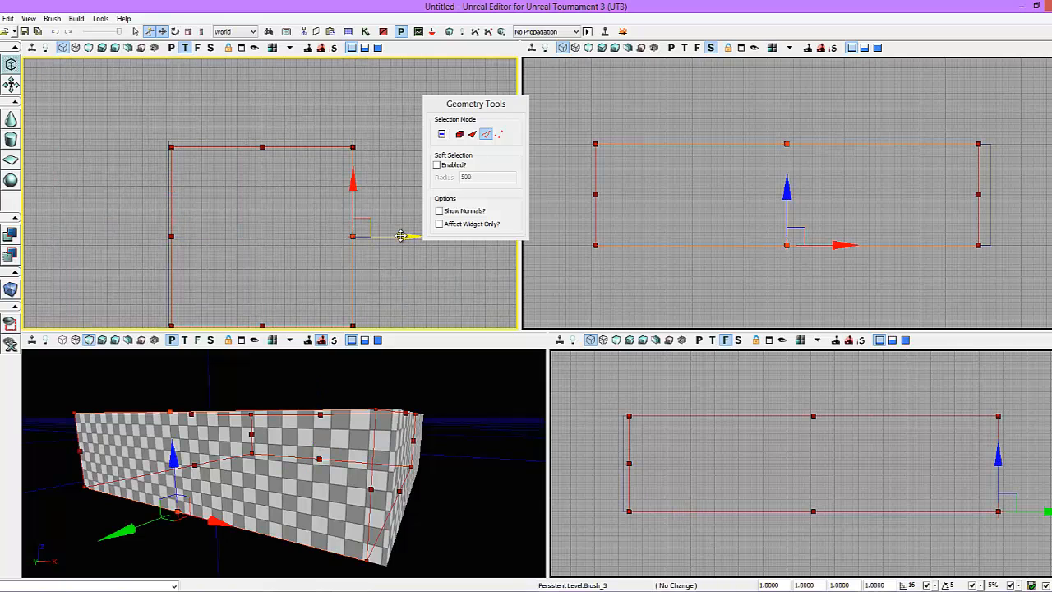
click(258, 307)
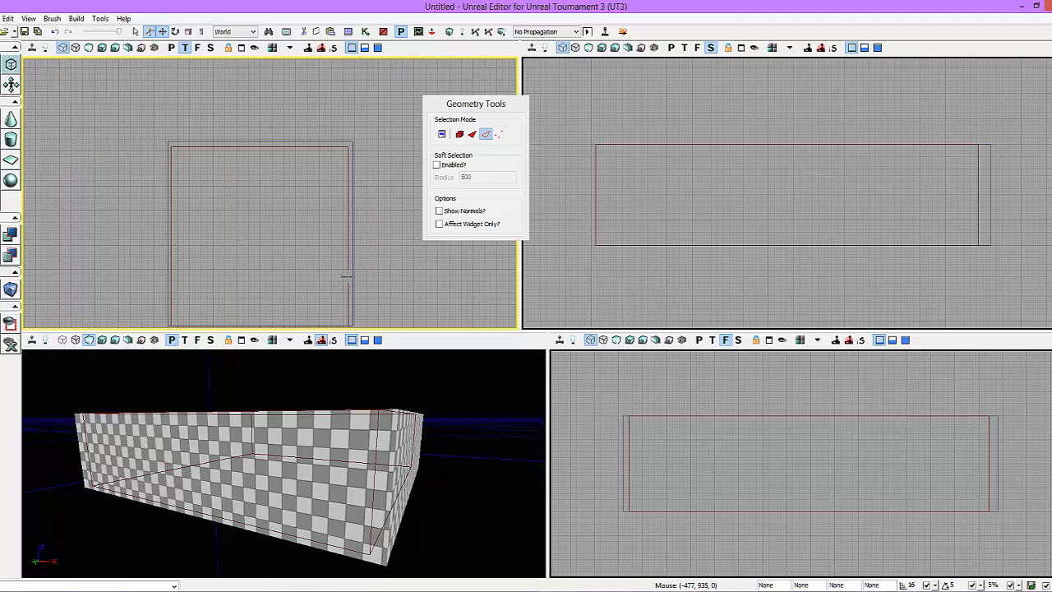
click(348, 277)
- Move the builder brush's lower edge inward in the Top view and nudge its left edge a little further in
click(259, 324)
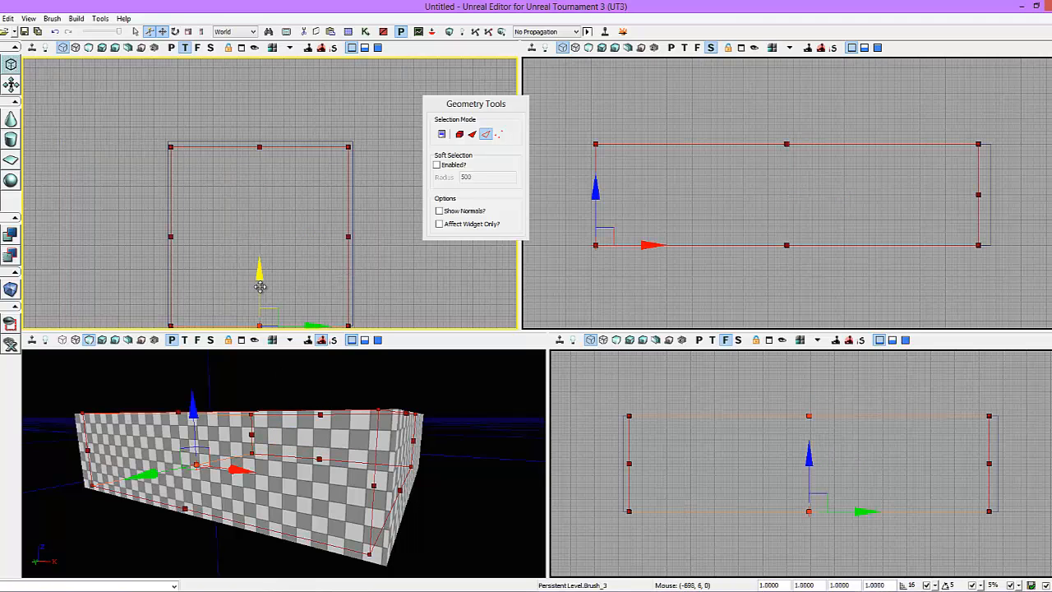
drag(260, 280, 255, 273)
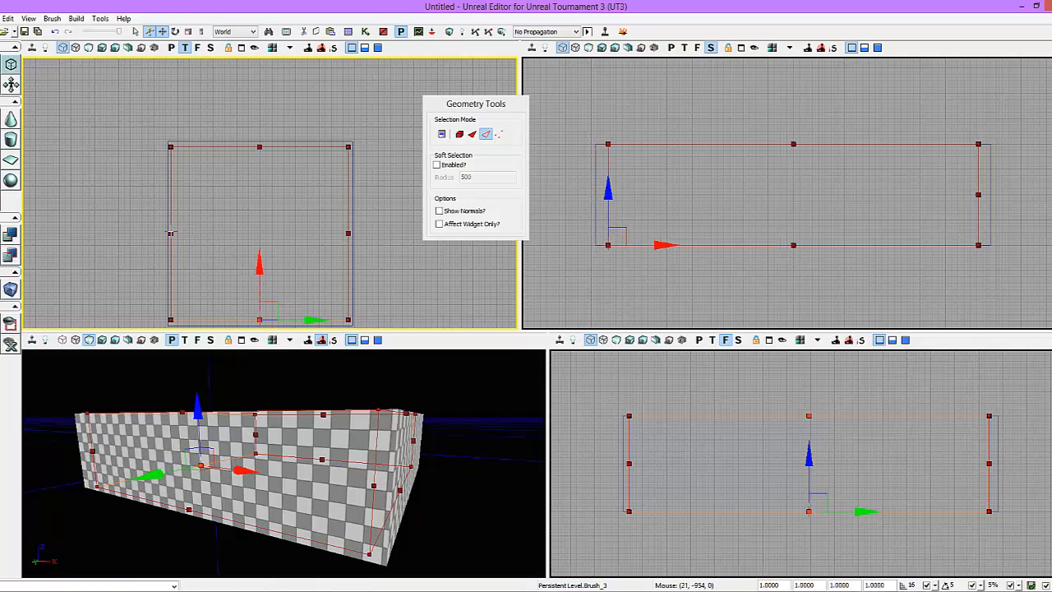
click(170, 233)
drag(228, 233, 234, 233)
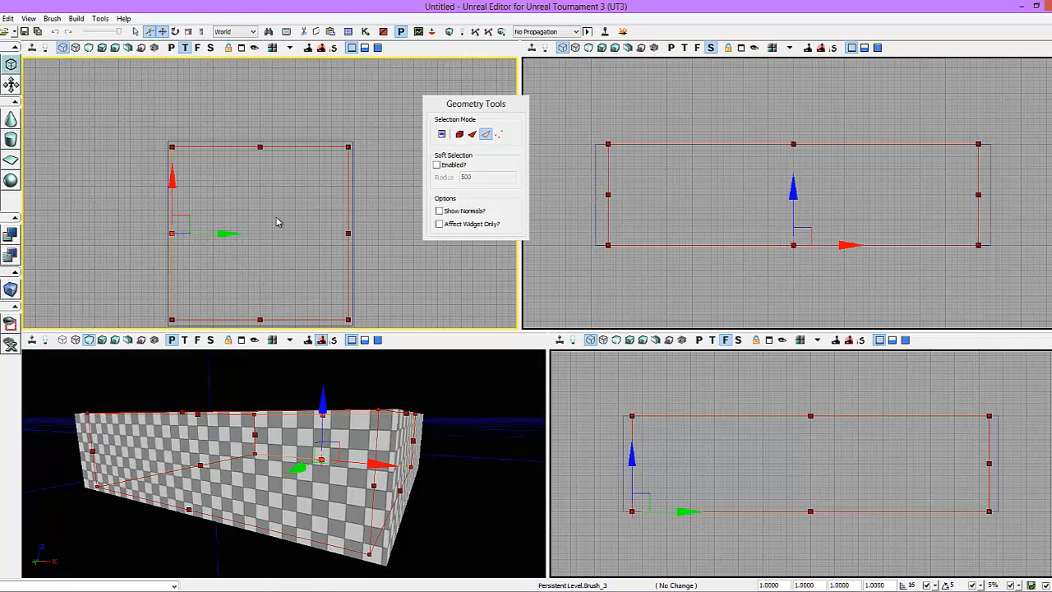
click(286, 233)
- Raise the builder brush's bottom edges and lower its top edges slightly inside the cube in the Side view
click(609, 191)
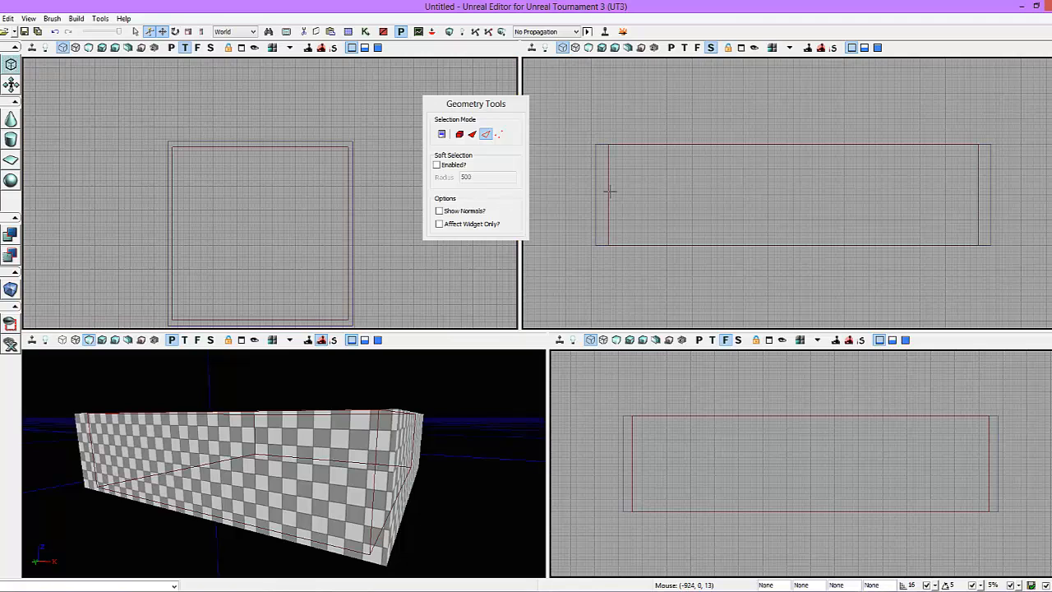
click(793, 244)
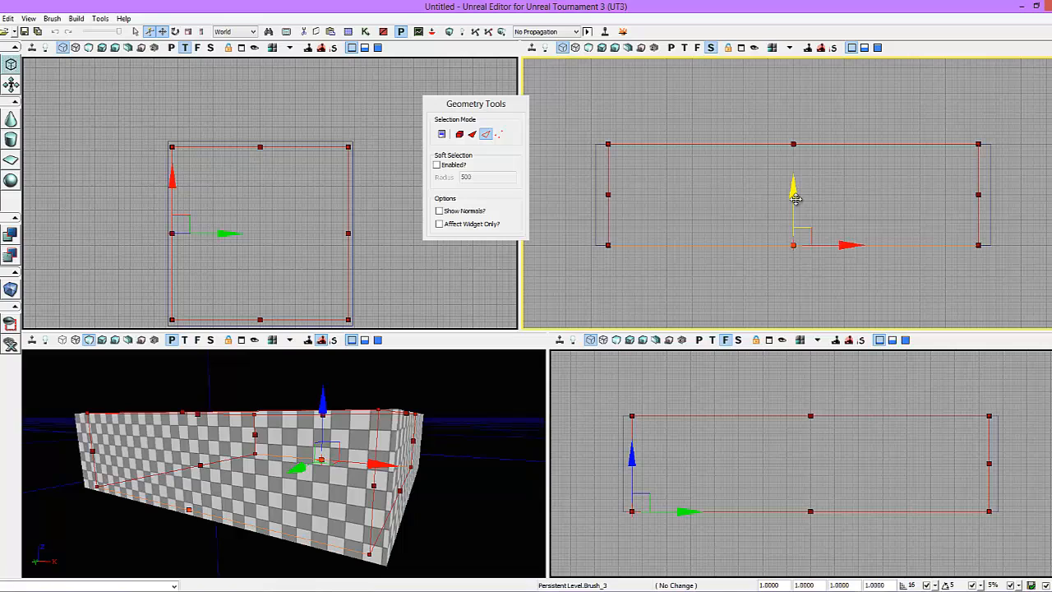
drag(795, 199, 797, 193)
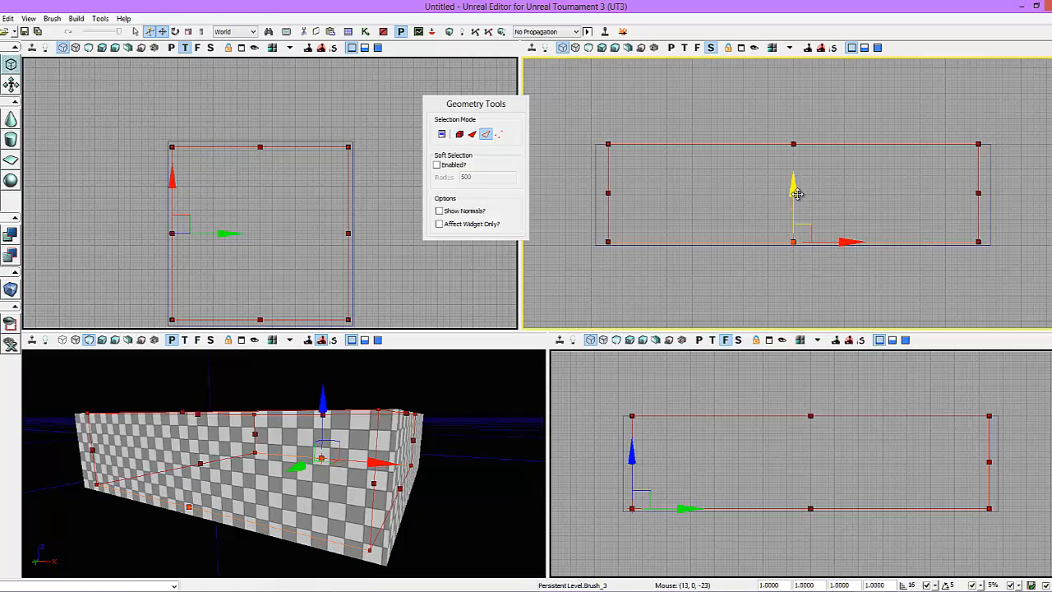
click(793, 144)
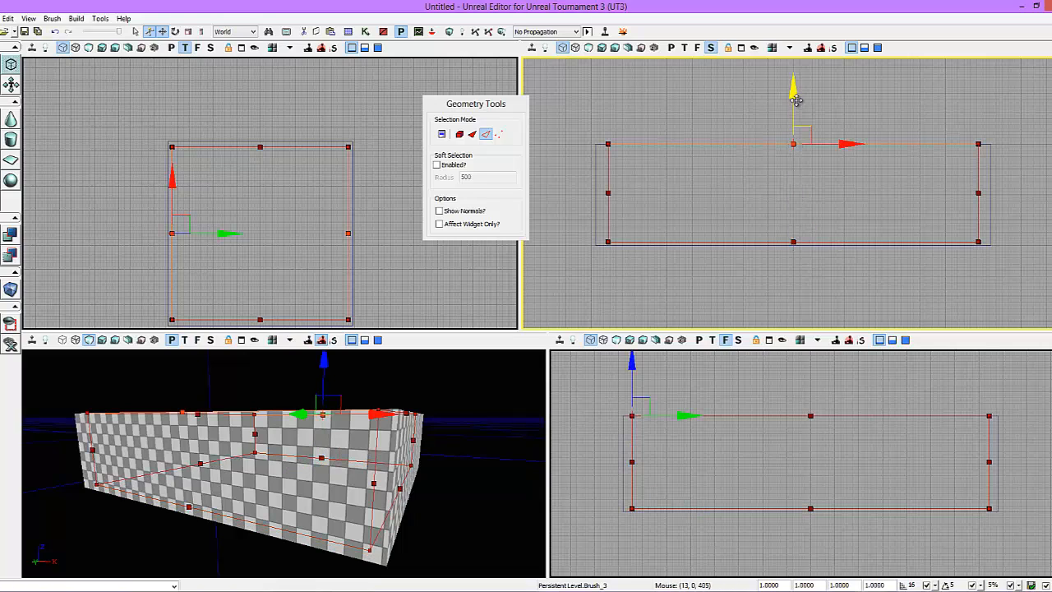
drag(796, 88, 791, 97)
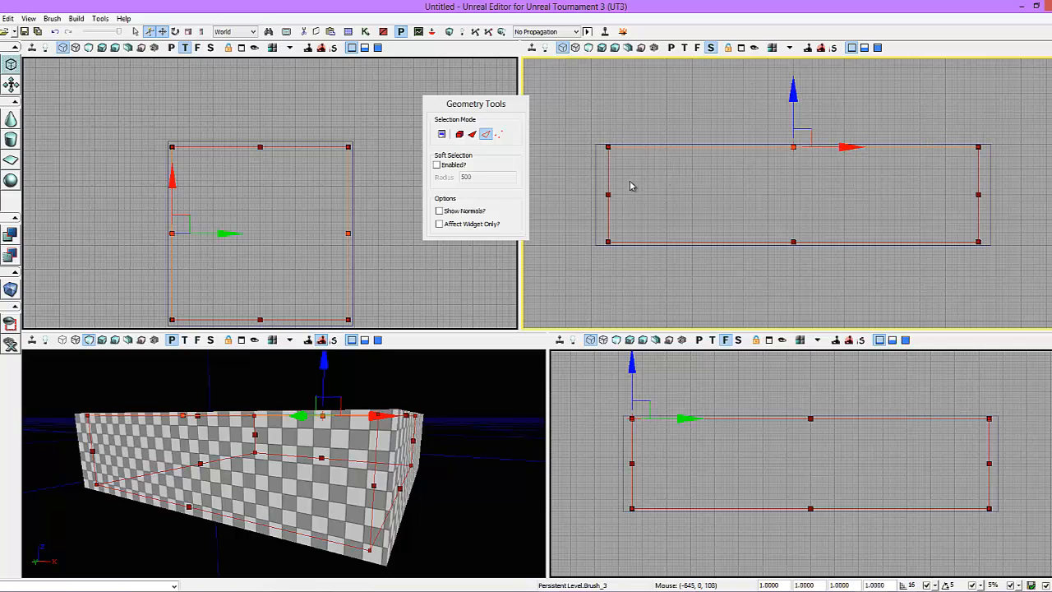
- Move the builder brush's left and right edges outward in the Side view, leaving only a thin gap to the cube's outline
click(608, 194)
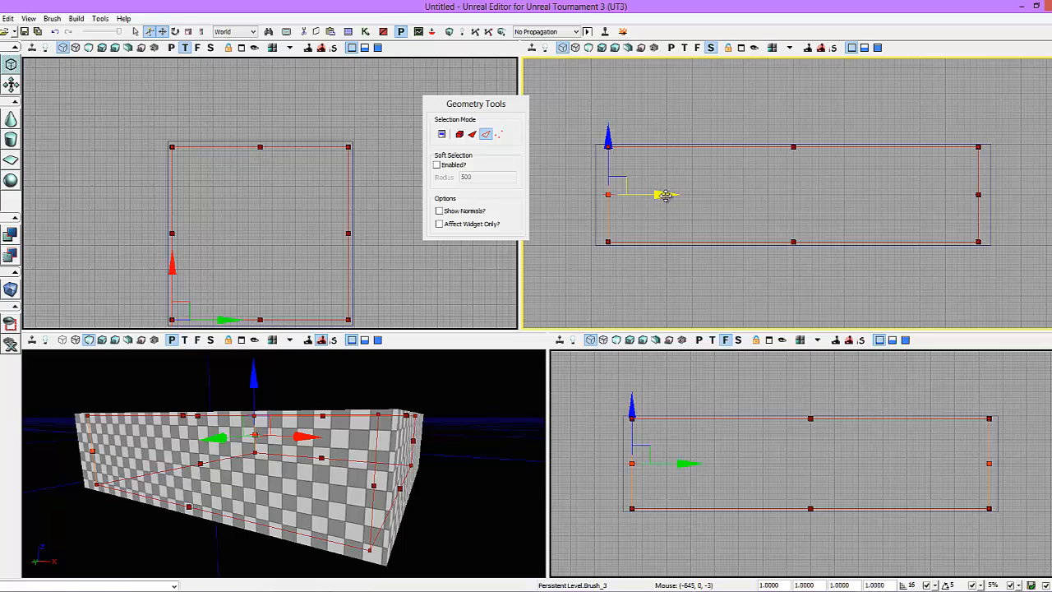
drag(660, 195, 682, 197)
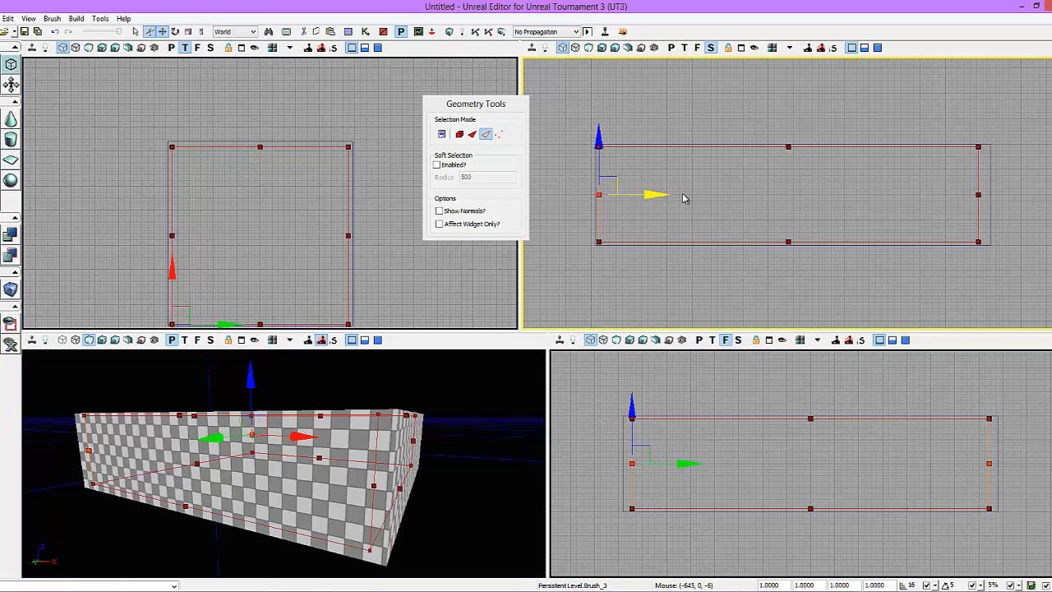
click(977, 195)
drag(1031, 195, 1038, 195)
click(919, 204)
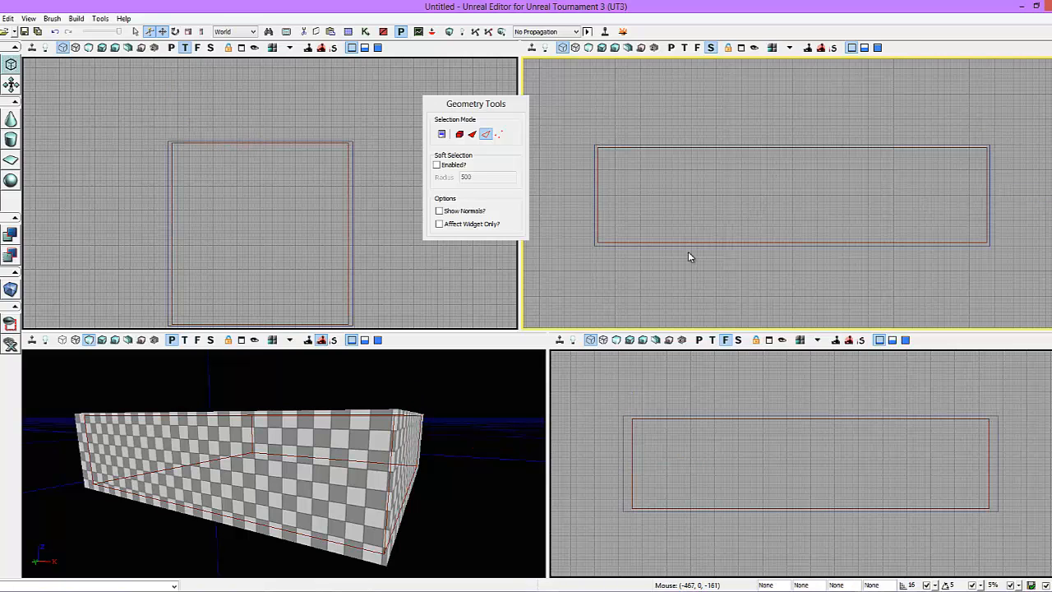
- Move the builder brush's left edge outward in the Front view, close to the solid cube's outline
mouse_move(429, 296)
mouse_down()
mouse_move(421, 284)
mouse_move(428, 319)
mouse_up()
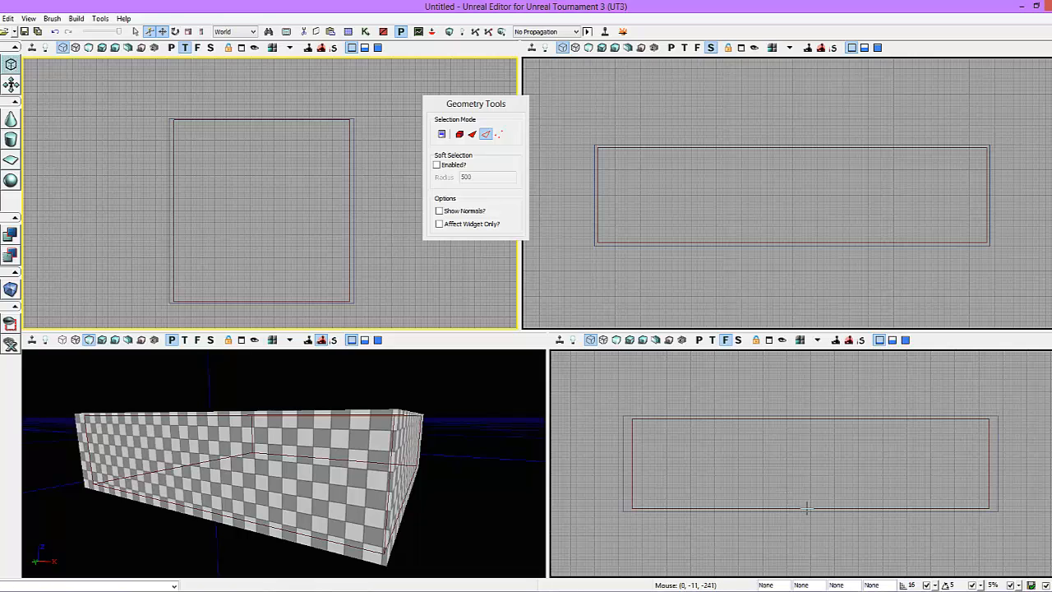
click(630, 477)
click(631, 464)
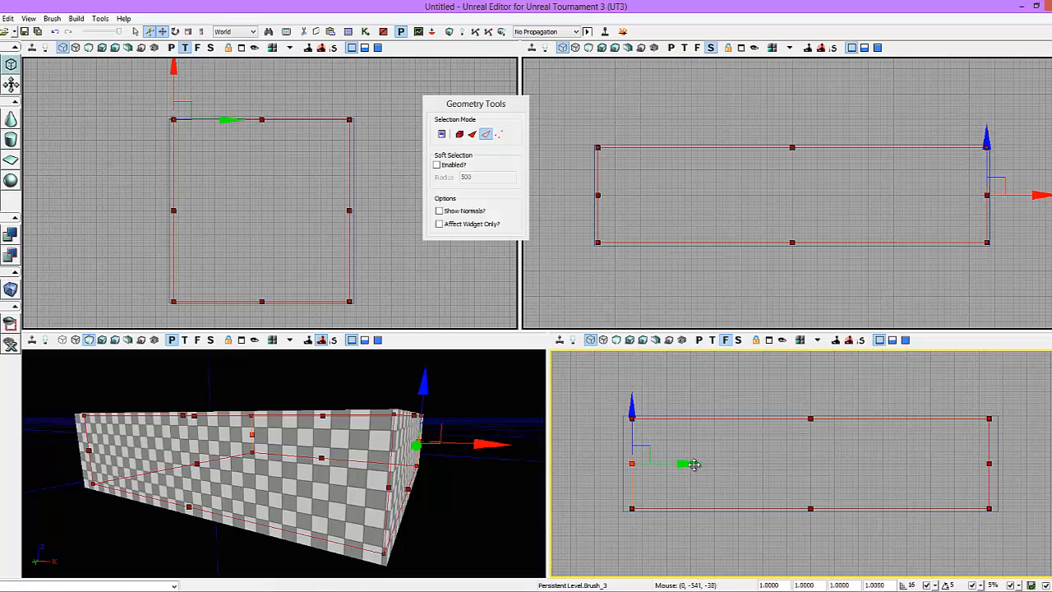
drag(695, 463, 689, 463)
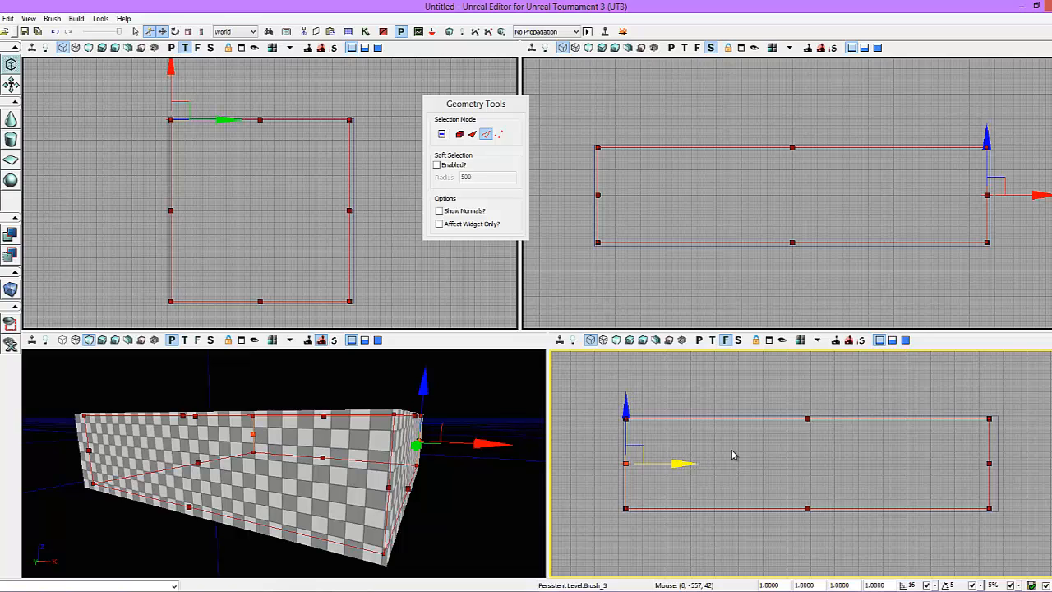
- Move the builder brush's right edge outward in the Front view, leaving only a thin gap to the cube's outline
click(782, 456)
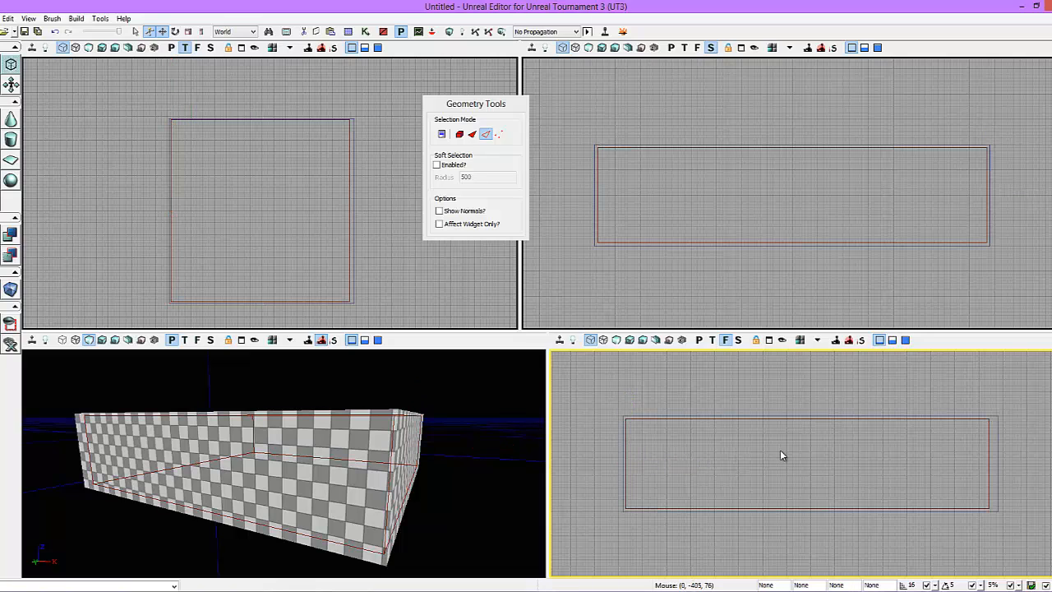
click(989, 466)
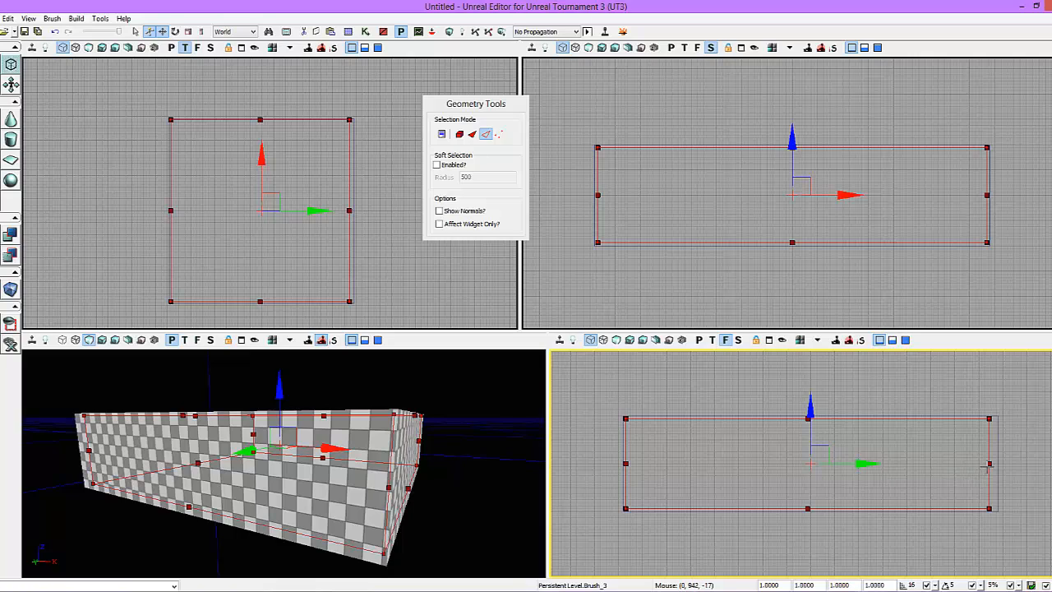
click(989, 463)
drag(1040, 464, 1044, 464)
click(969, 467)
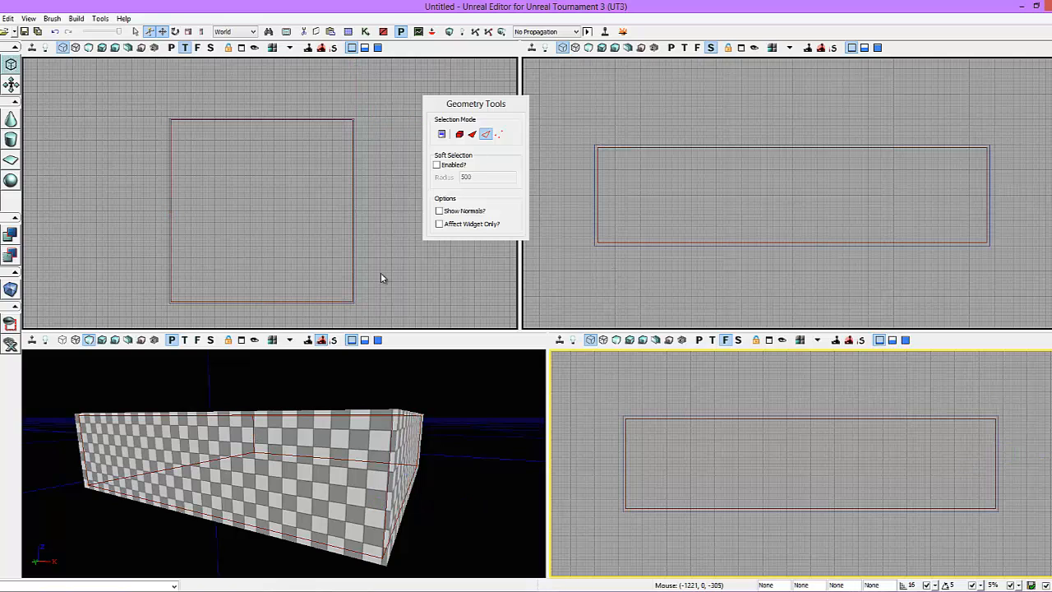
- Subtract the builder brush from the solid cube to hollow it out, and look inside the room in the perspective view
click(297, 261)
scroll(298, 261, up, 3)
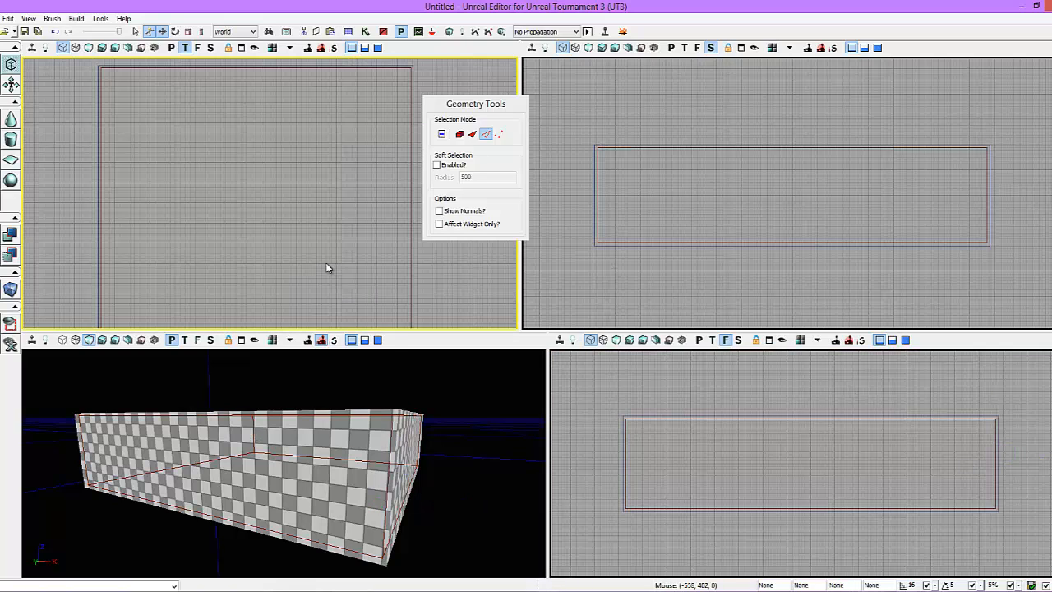
click(410, 269)
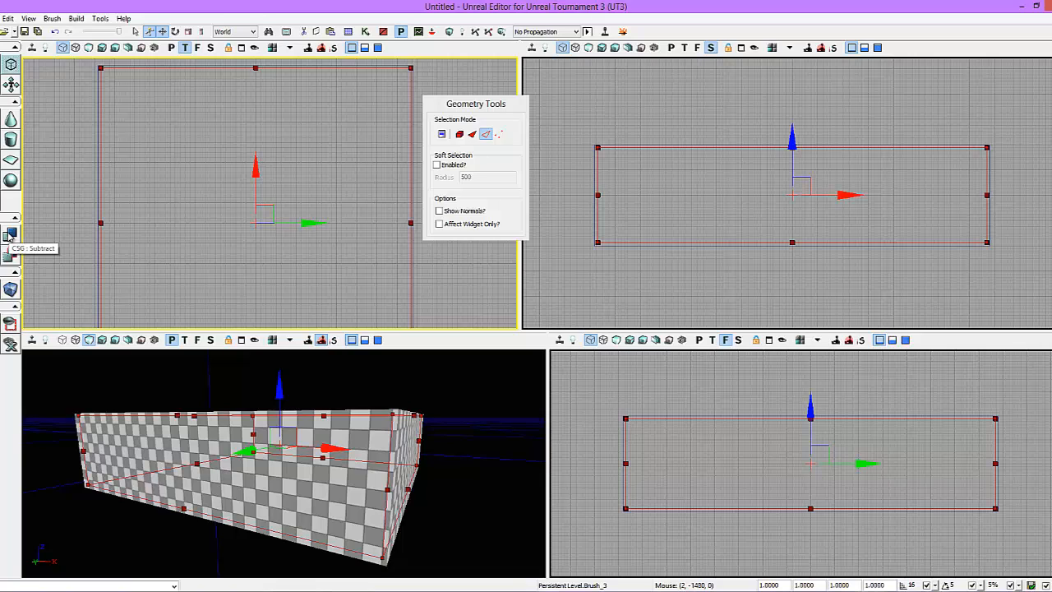
click(275, 498)
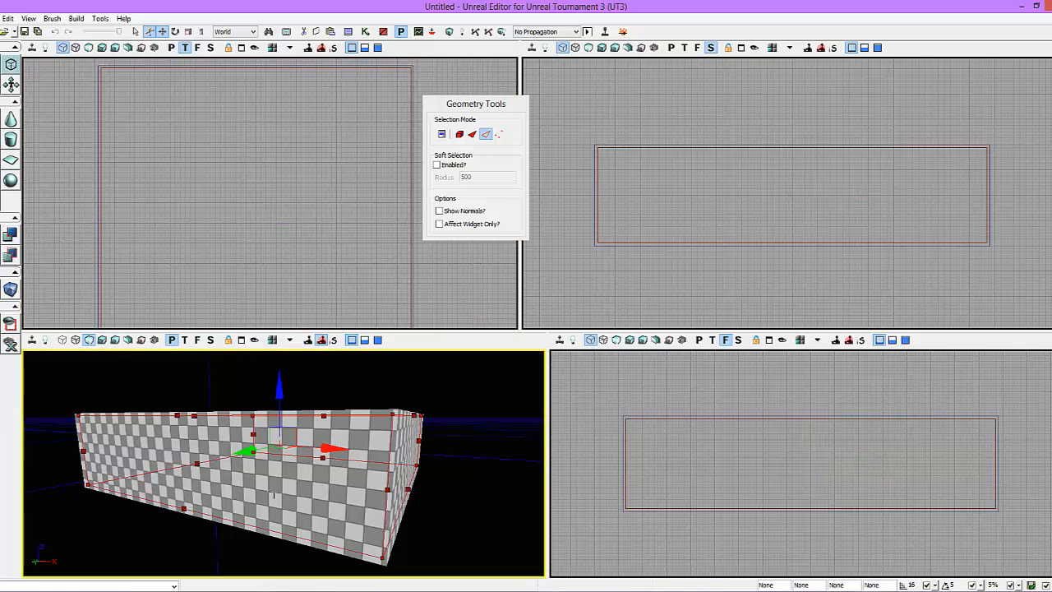
scroll(276, 479, up, 3)
scroll(276, 479, up, 5)
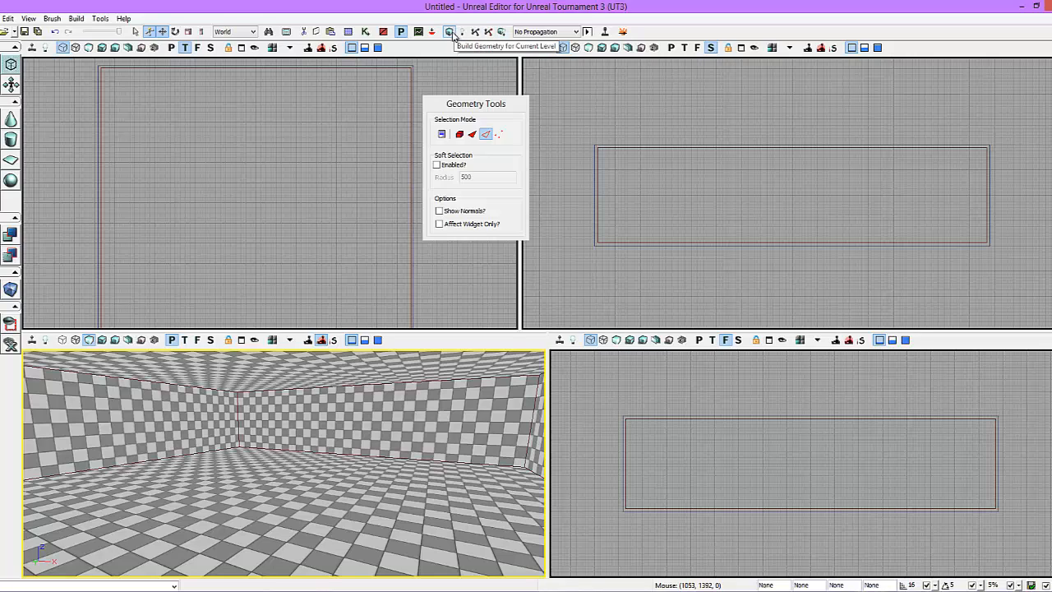
- Build the geometry for the current level and close the Map Check report
click(451, 33)
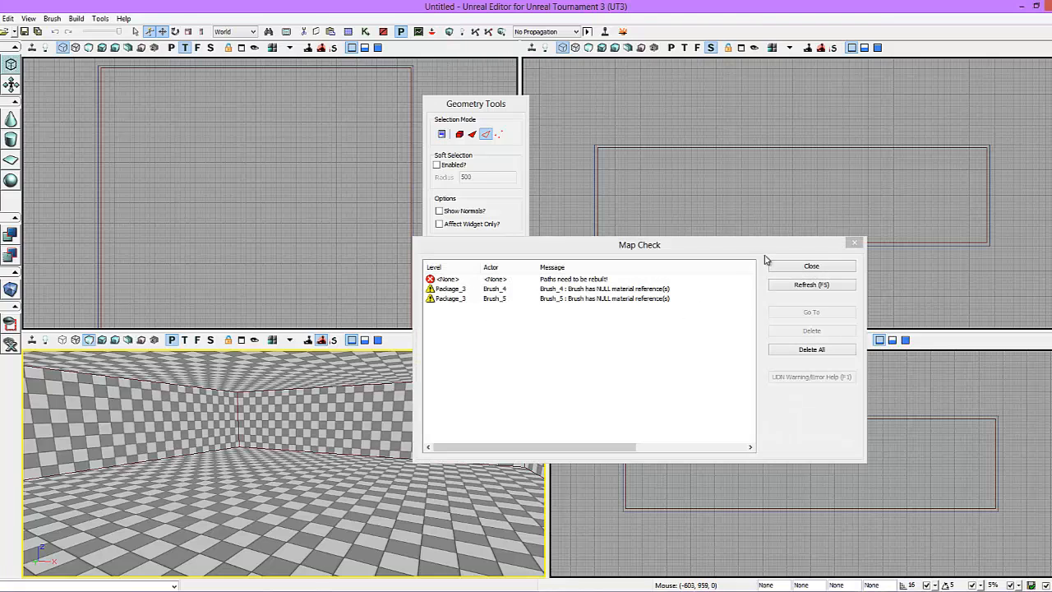
click(824, 270)
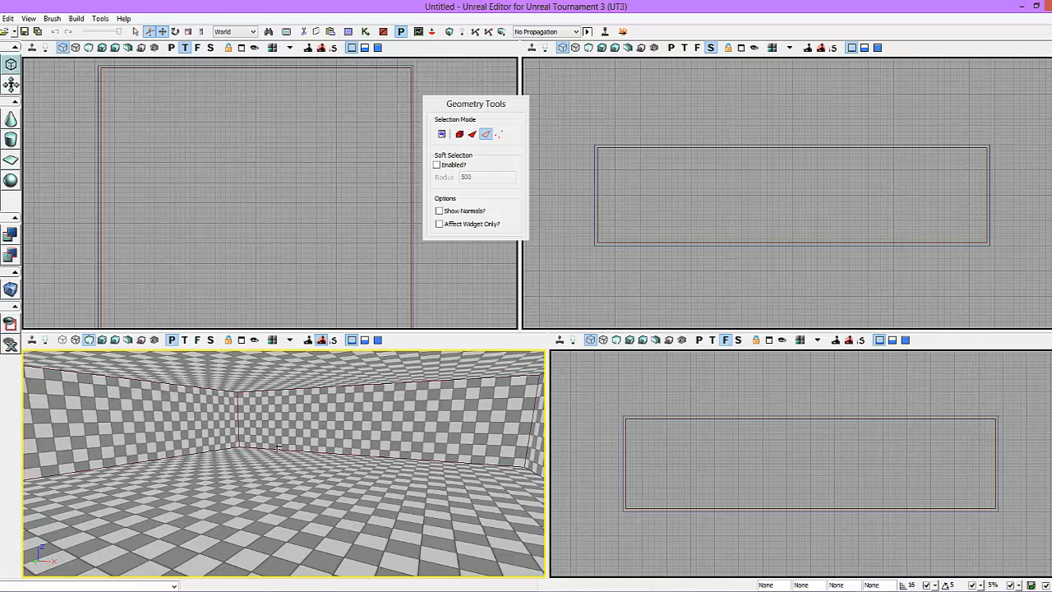
mouse_move(265, 400)
right_down()
mouse_move(324, 457)
mouse_move(251, 408)
right_up()
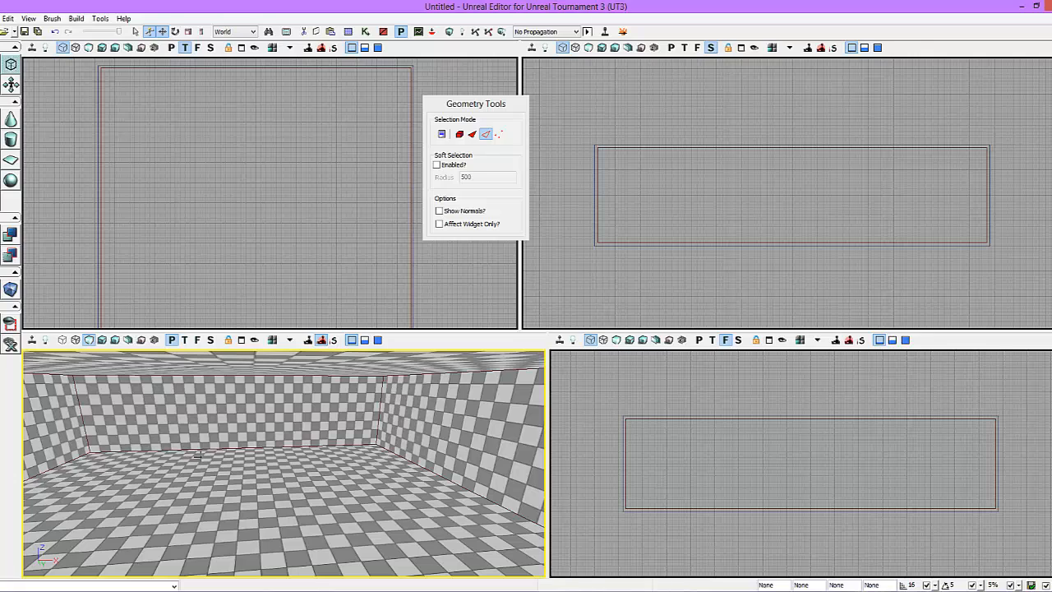
- Switch to the Documents folder and open the "Our multiplayer map" image for reference
key(alt+Tab)
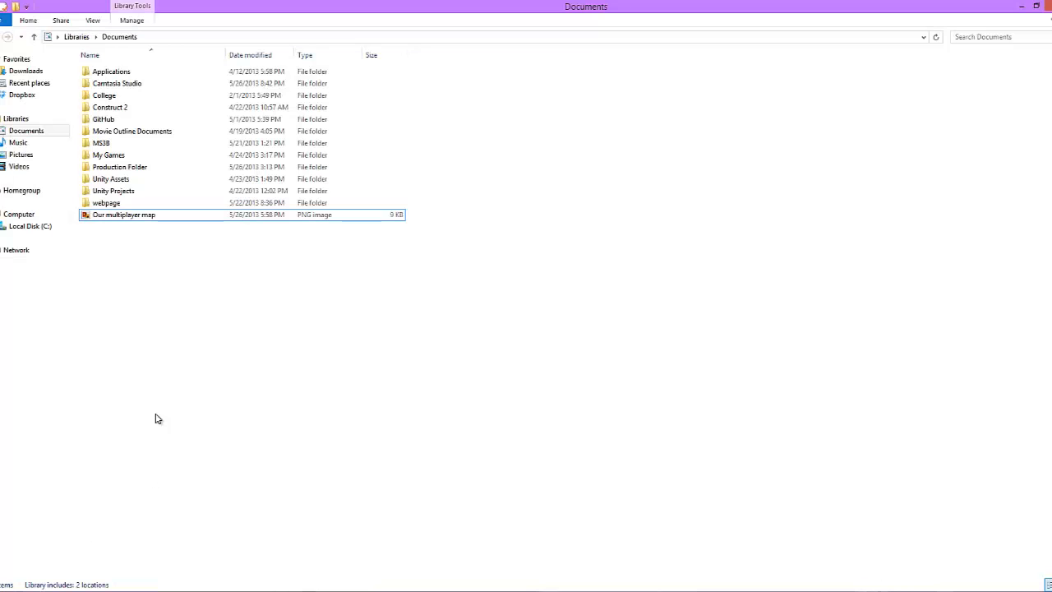
click(125, 215)
double_click(126, 219)
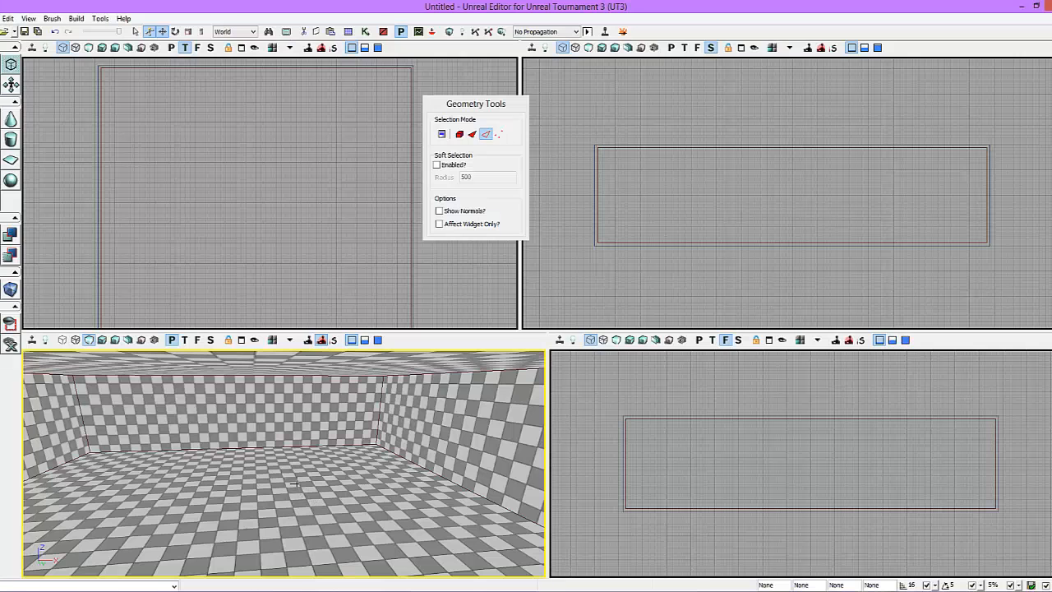
- Set the Geometry Tools window aside and move the builder brush out of the room, to its right in the Top view
right_drag(294, 483, 297, 477)
middle_drag(297, 477, 299, 481)
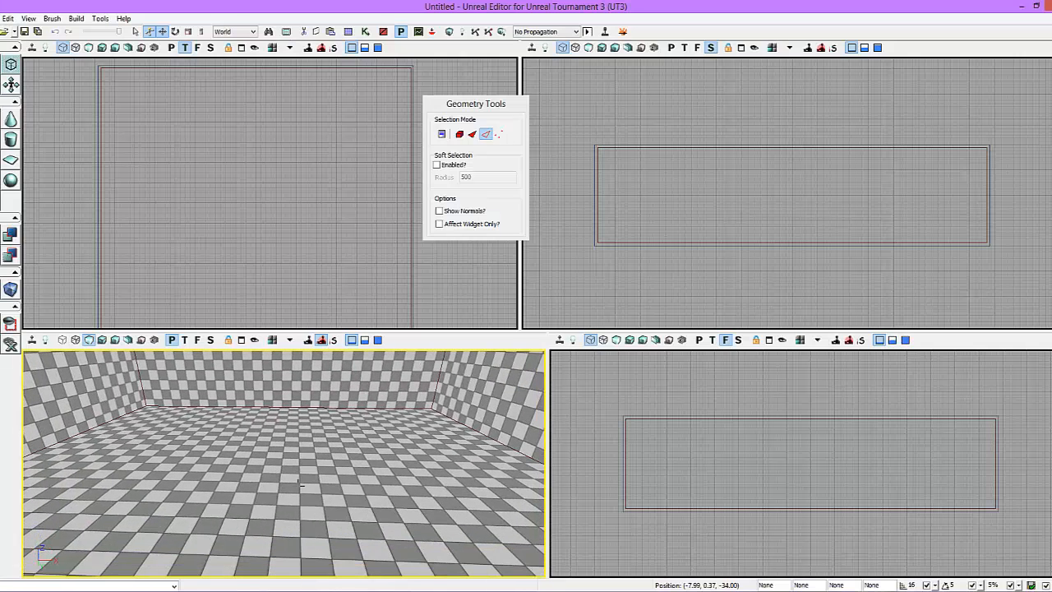
right_drag(301, 483, 302, 453)
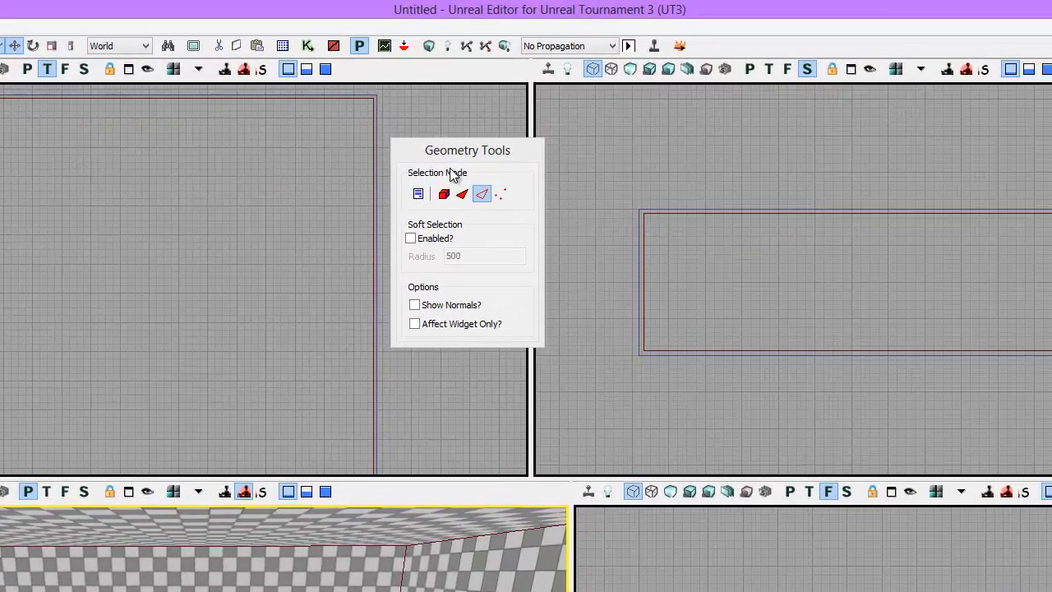
drag(457, 160, 573, 184)
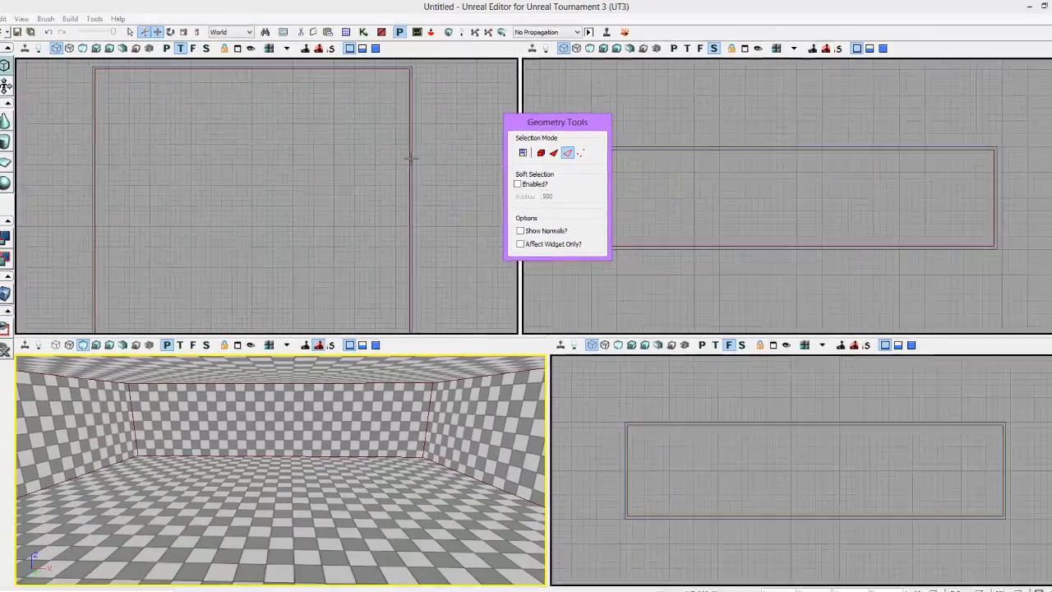
click(379, 226)
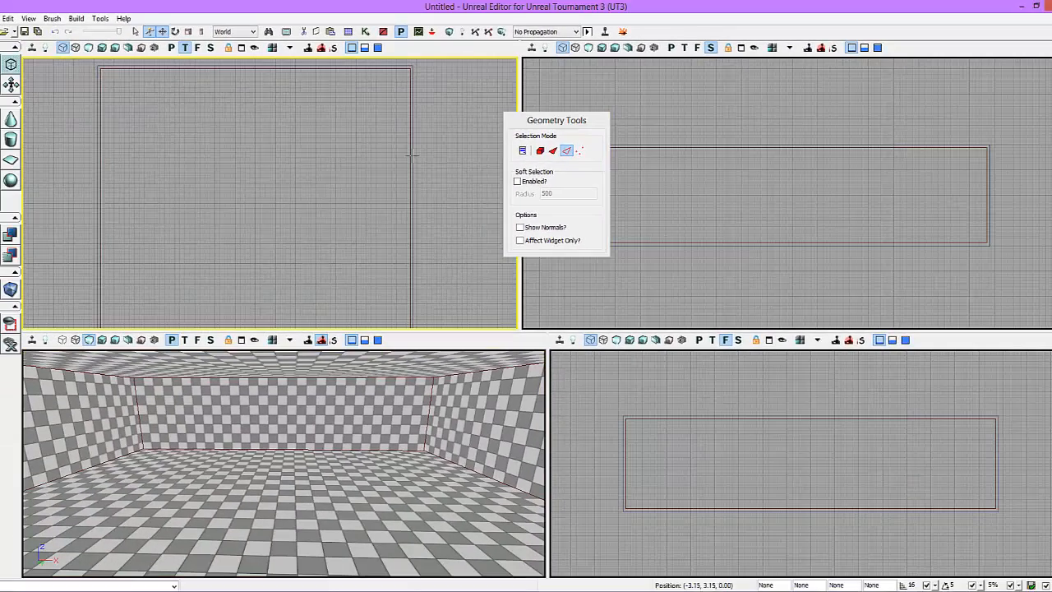
click(411, 155)
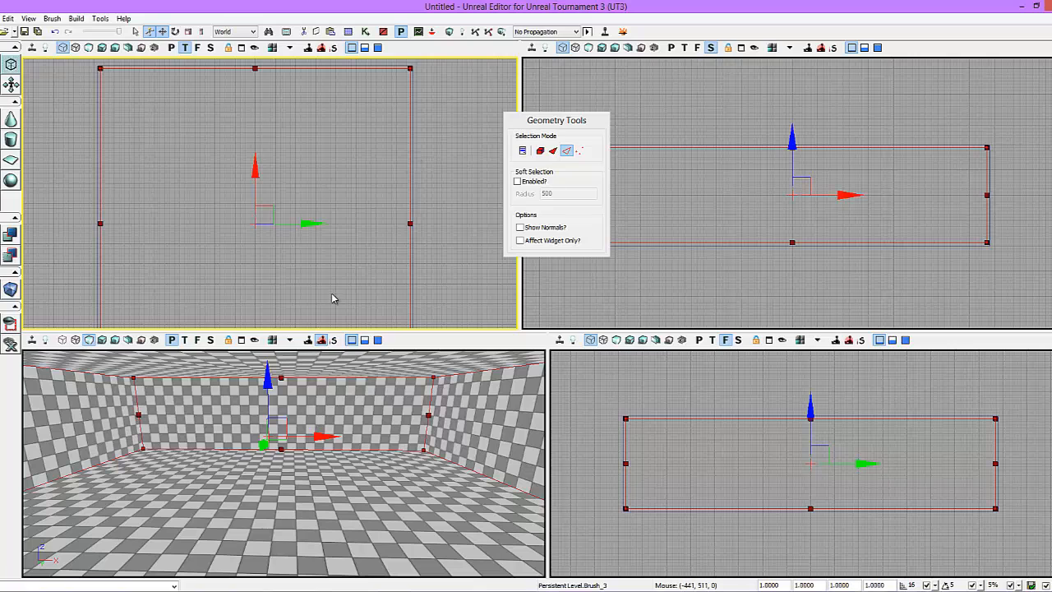
scroll(332, 298, down, 6)
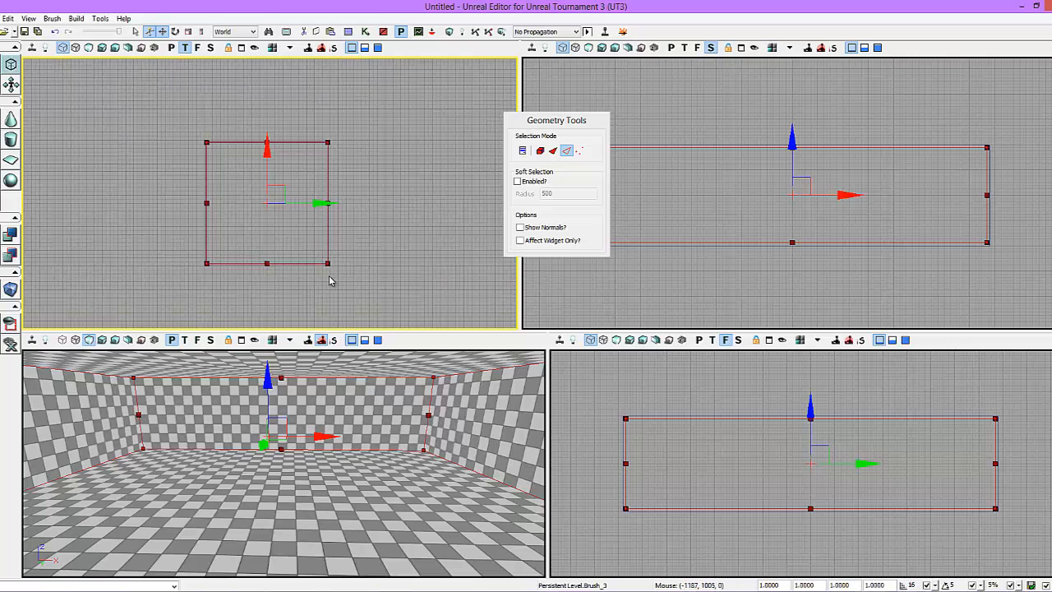
mouse_move(311, 204)
mouse_down()
mouse_move(404, 206)
mouse_move(396, 255)
mouse_up()
- Move the builder brush's lower edge up close to its upper edge in the Top view, leaving a thin strip
click(416, 263)
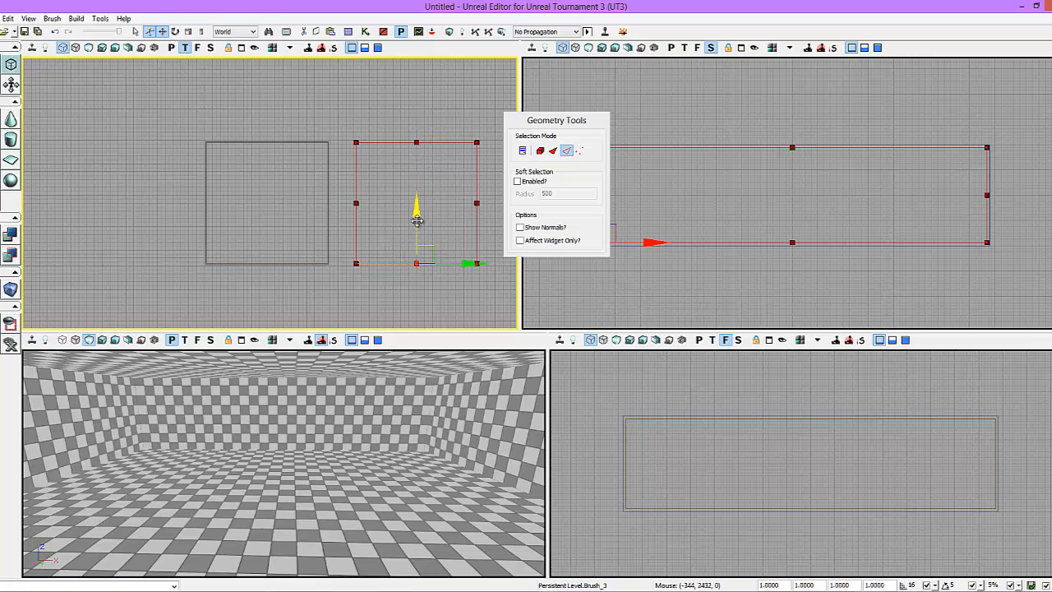
drag(417, 213, 424, 145)
scroll(401, 278, up, 10)
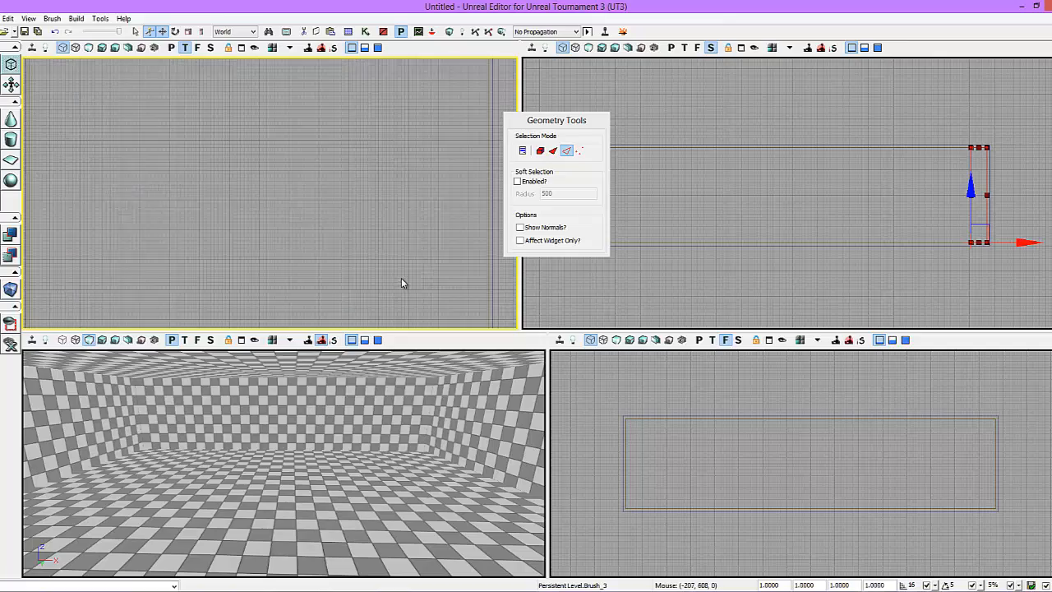
- Shorten the thin builder brush in the Top view by moving its left and right edges inward
right_drag(465, 235, 518, 191)
right_drag(411, 295, 357, 307)
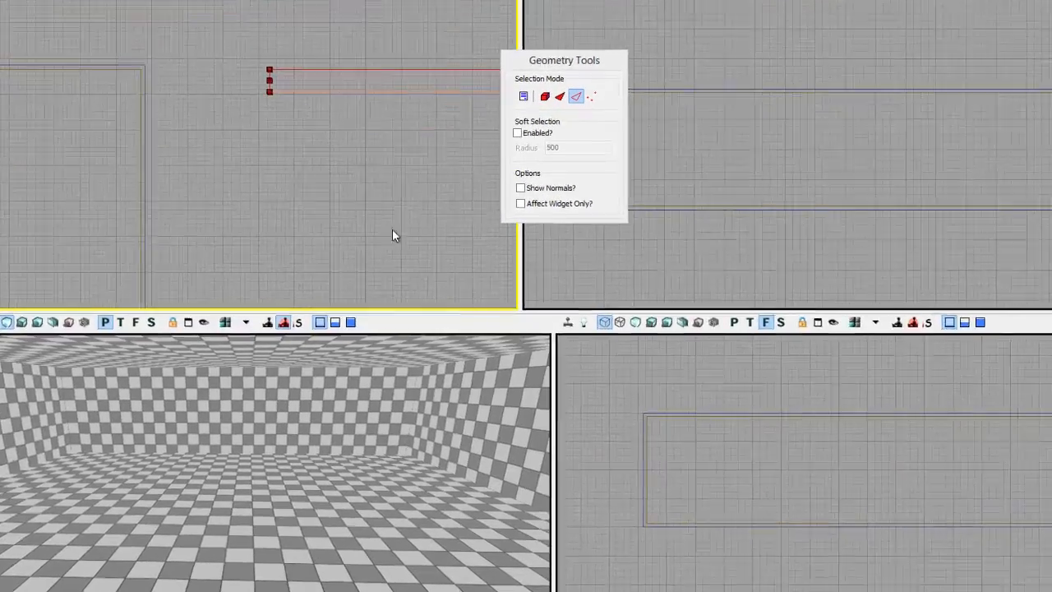
right_drag(500, 242, 400, 267)
click(406, 38)
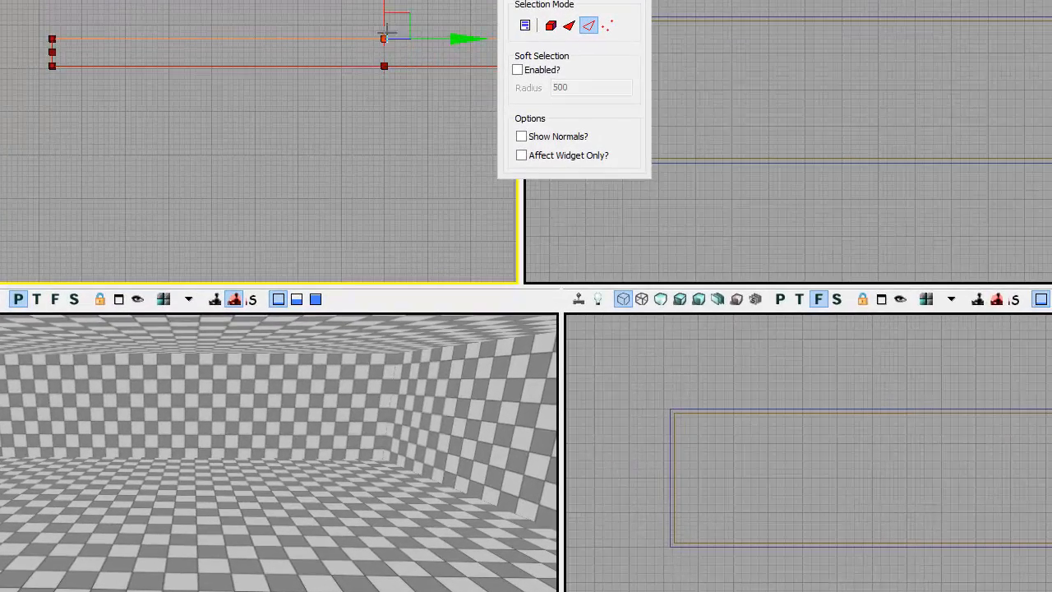
click(52, 52)
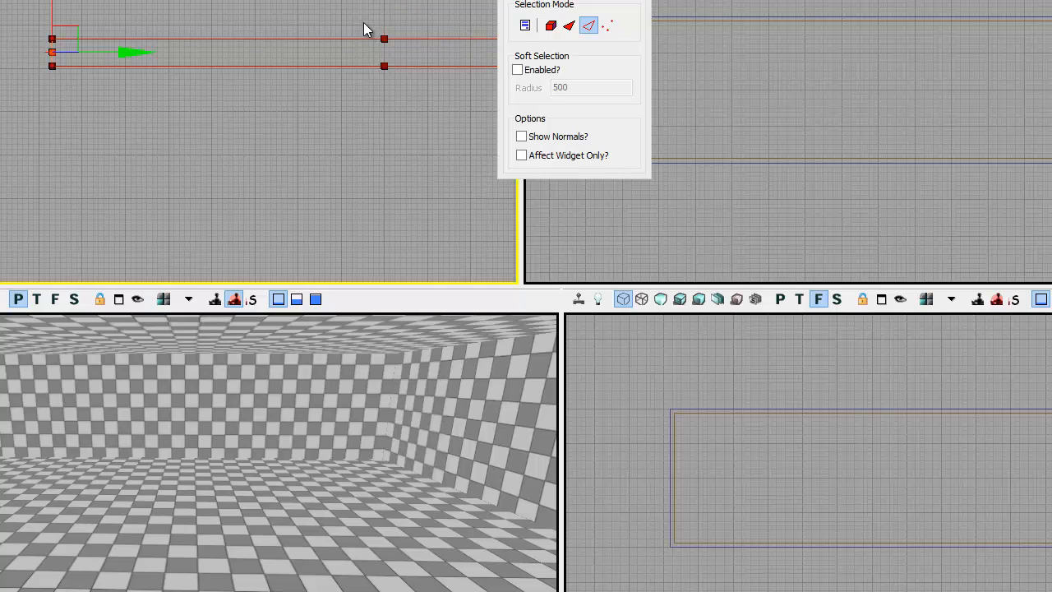
mouse_move(129, 51)
mouse_down()
mouse_move(322, 54)
mouse_move(301, 41)
mouse_move(328, 26)
mouse_up()
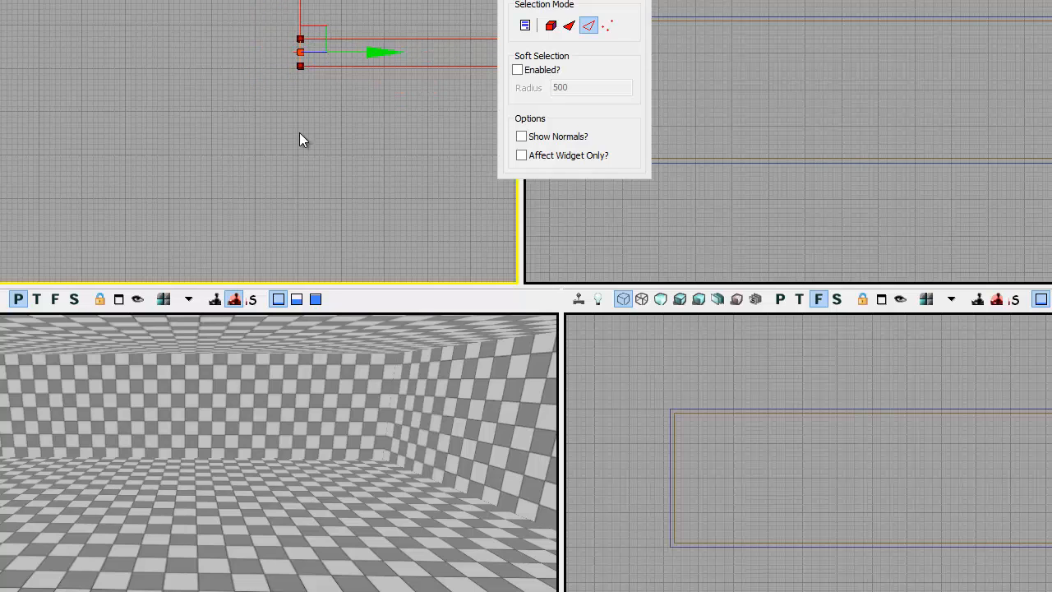
mouse_move(299, 132)
right_down()
mouse_move(230, 157)
mouse_move(242, 163)
right_up()
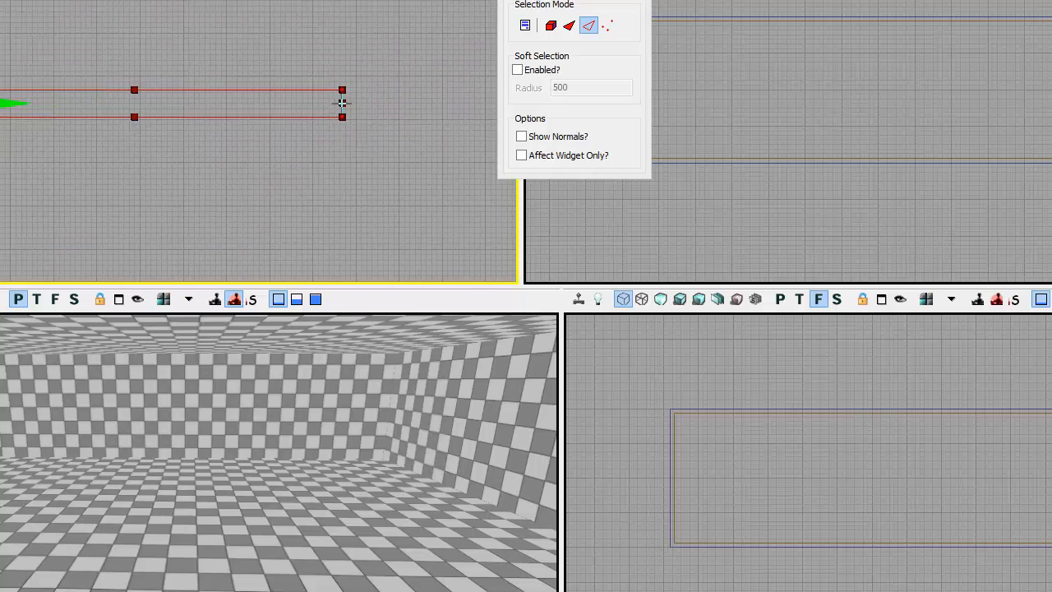
click(342, 103)
drag(418, 104, 176, 131)
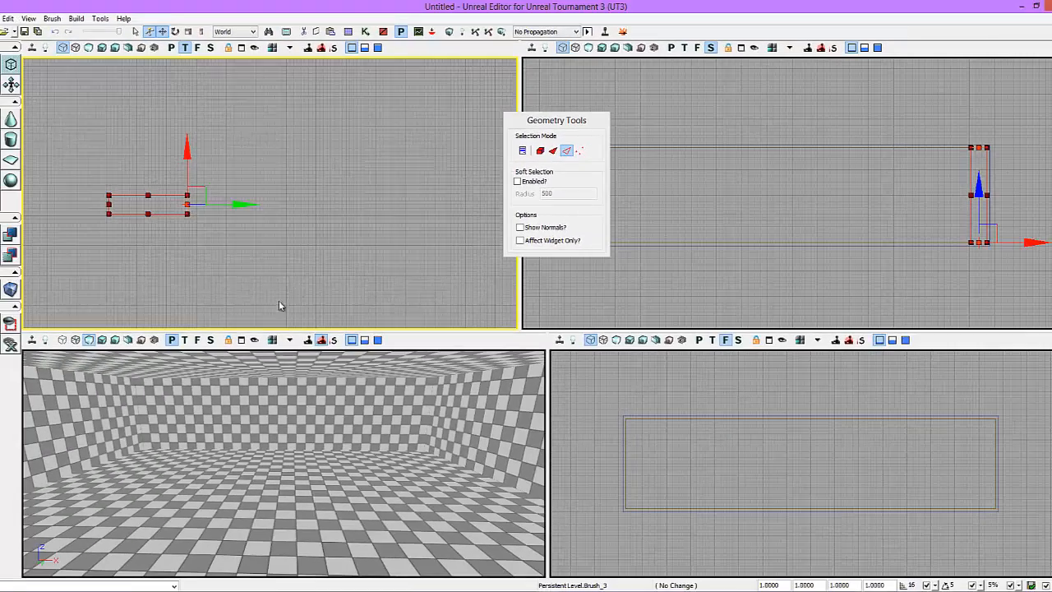
scroll(275, 299, up, 2)
scroll(210, 277, down, 5)
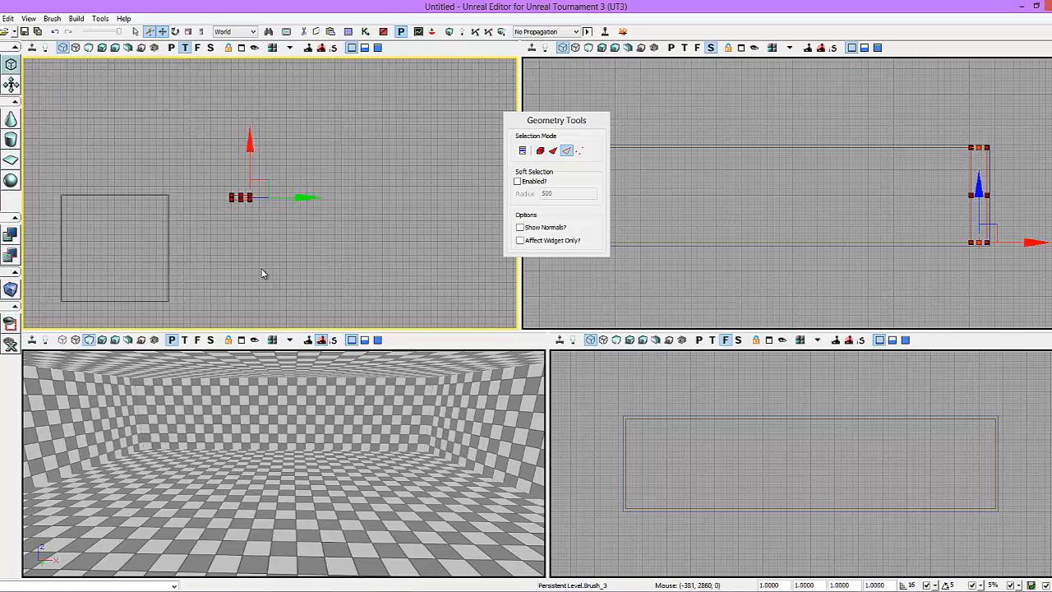
scroll(262, 272, up, 1)
mouse_move(263, 178)
mouse_down()
mouse_move(189, 209)
mouse_move(205, 199)
mouse_move(216, 210)
mouse_up()
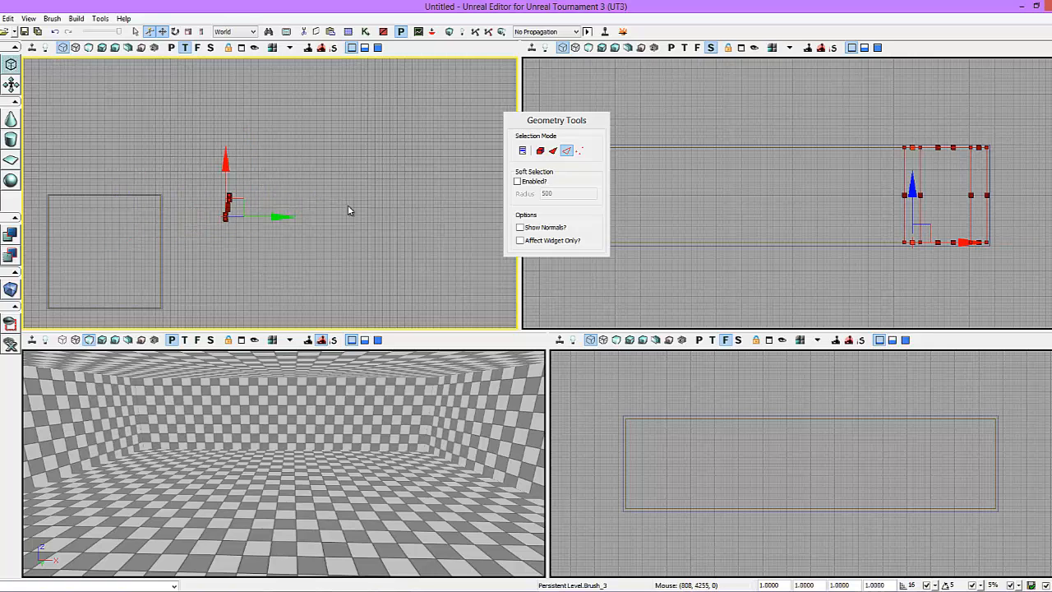
key(ctrl+z)
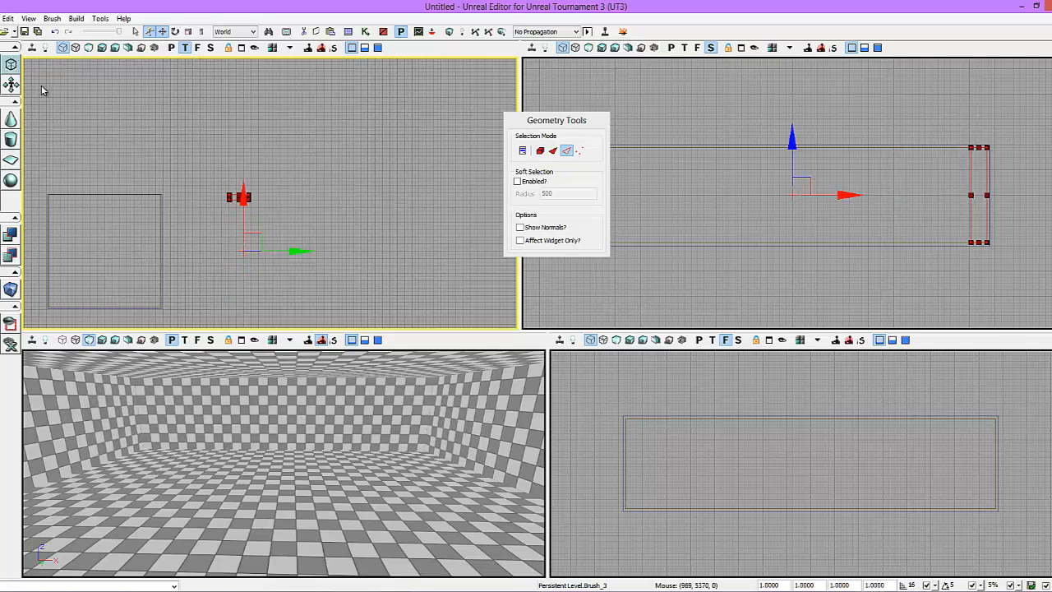
- Leave geometry mode and move the whole builder brush inside the room, near the upper wall in the Top view
click(11, 64)
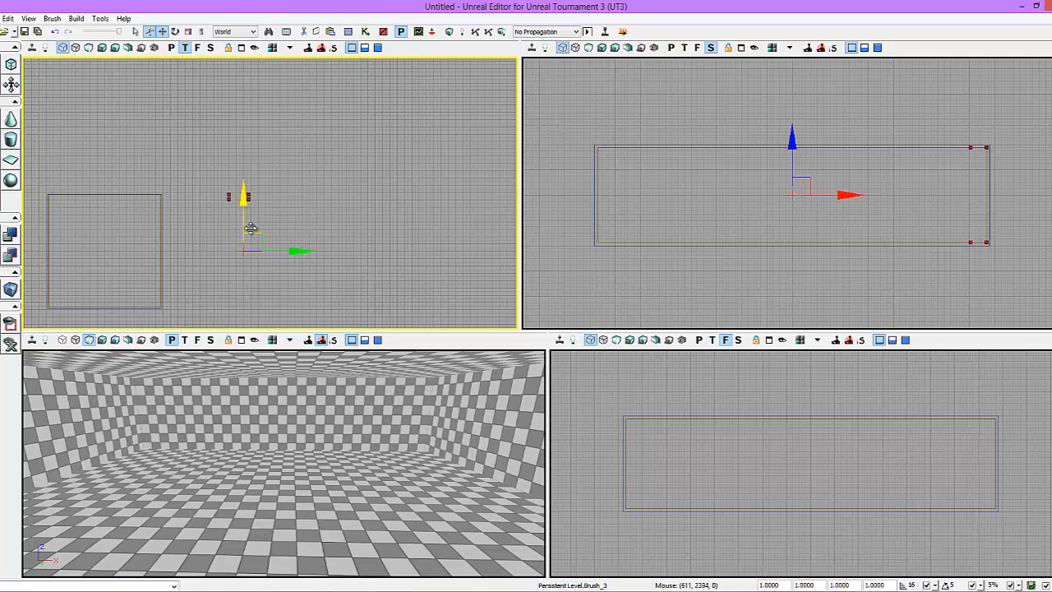
drag(258, 233, 146, 244)
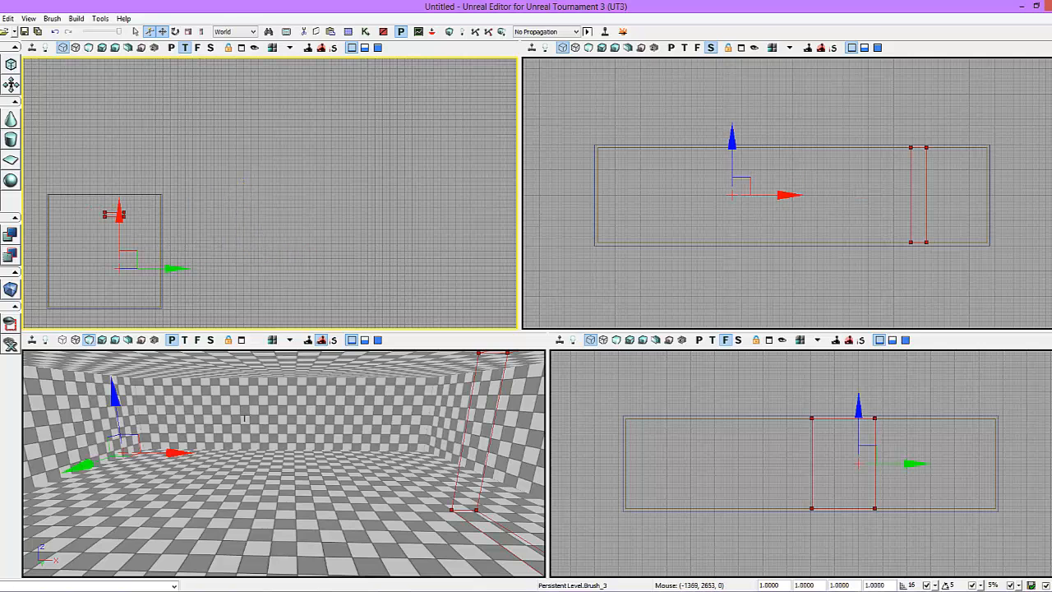
mouse_move(247, 419)
right_down()
mouse_move(322, 412)
mouse_move(247, 430)
right_up()
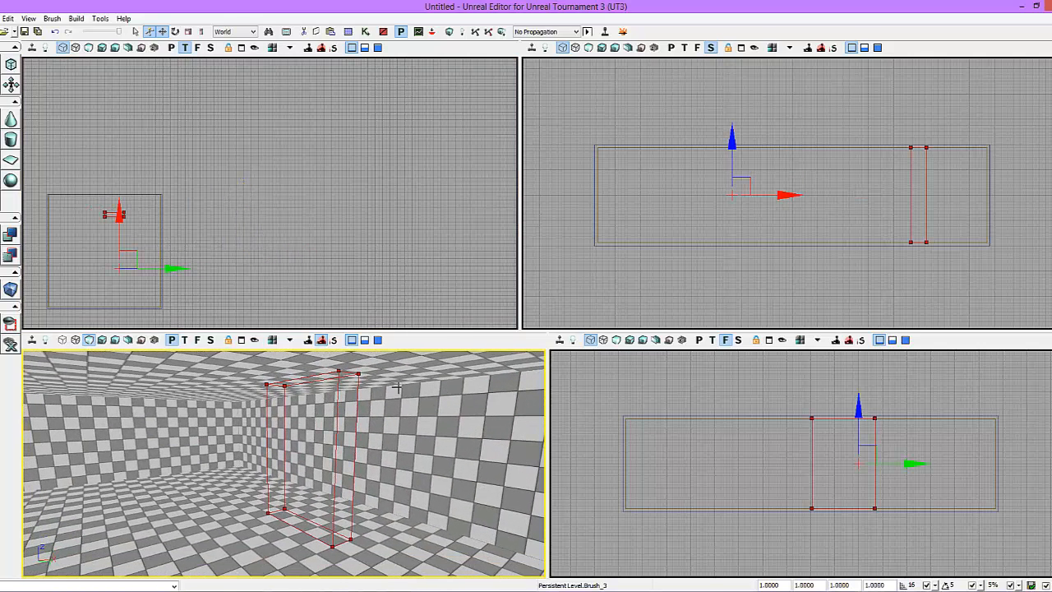
- Switch to geometry mode and lower the builder brush's upper edges to about half the room's height in the Side view
click(911, 161)
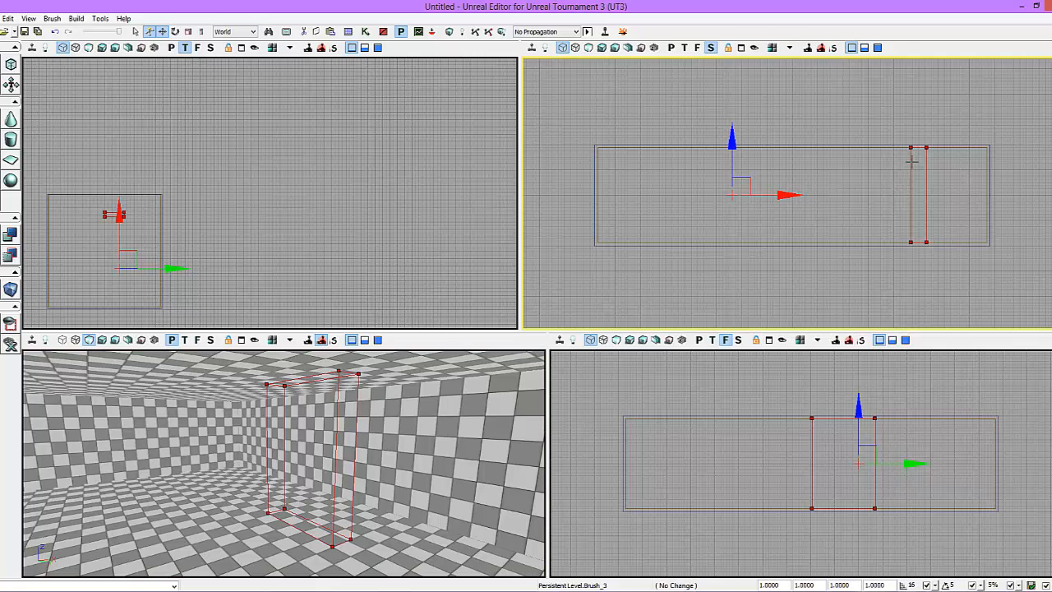
click(12, 83)
click(917, 148)
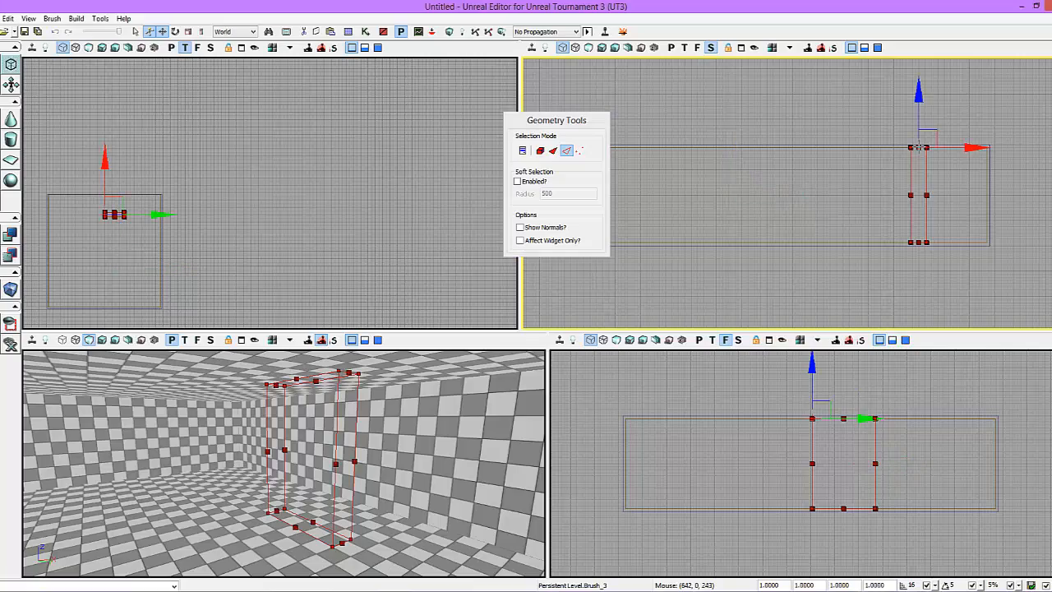
drag(928, 124, 934, 110)
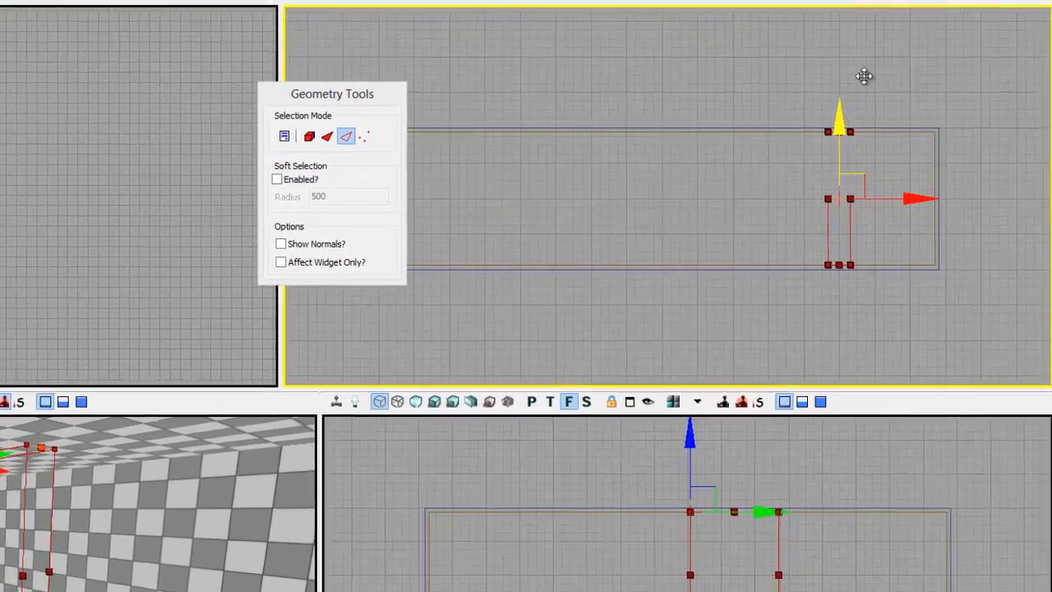
drag(863, 76, 758, 140)
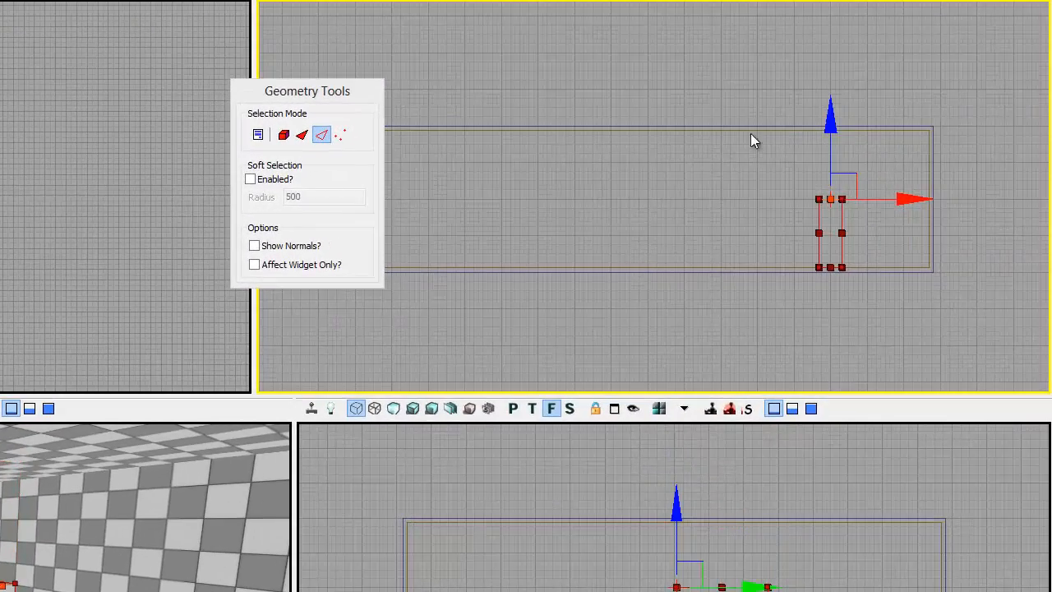
drag(7, 584, 0, 585)
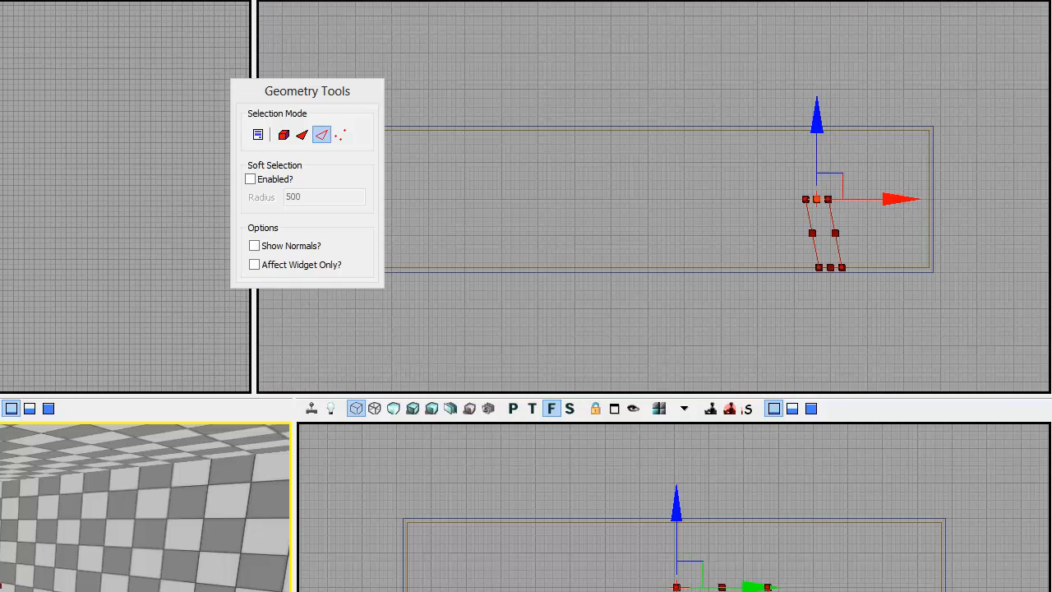
click(11, 569)
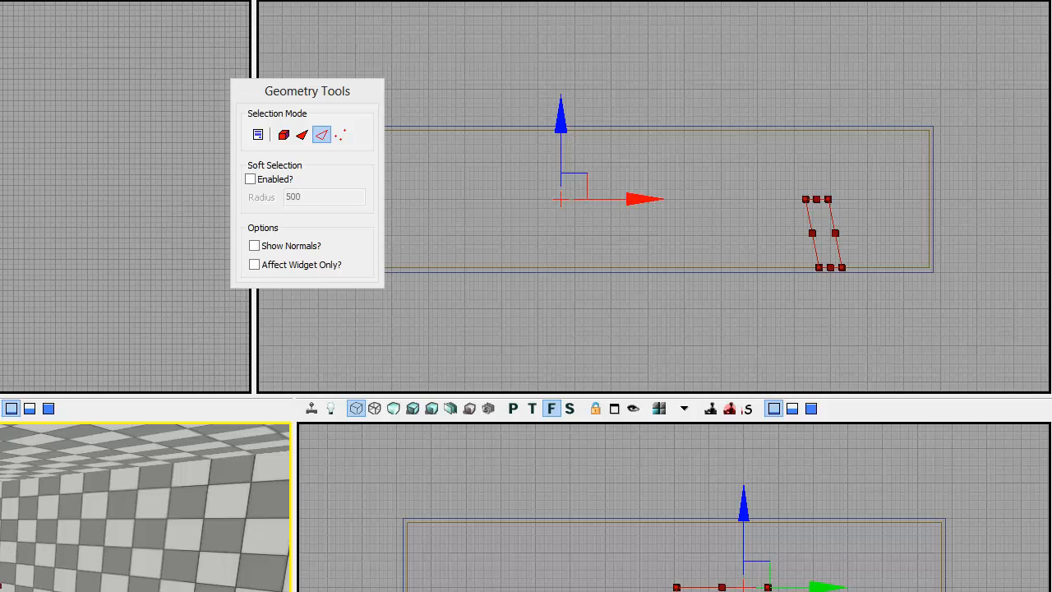
key(ctrl+z)
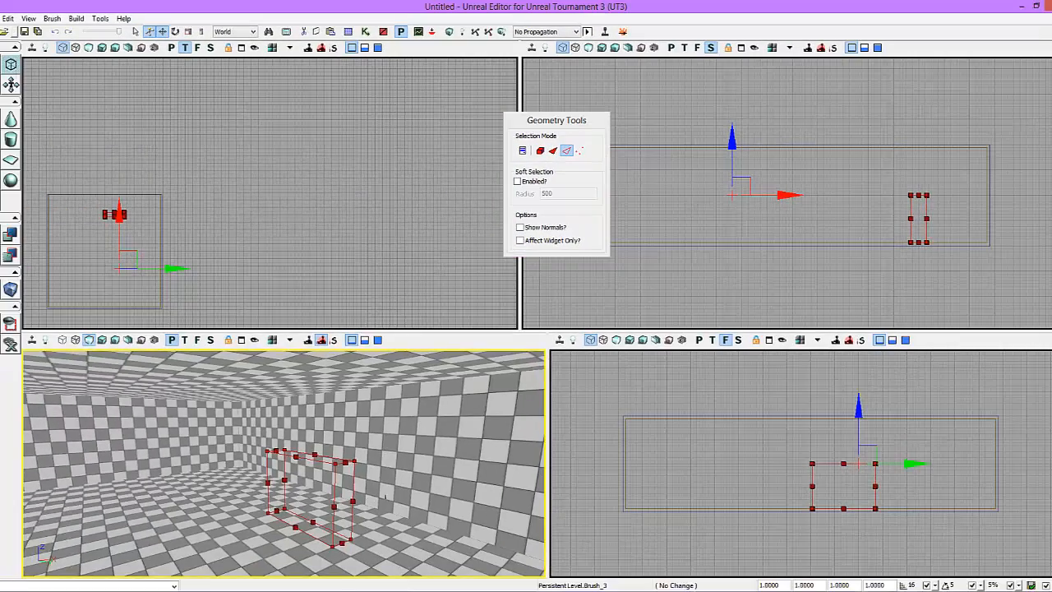
- Thin the builder brush in the Side view by moving its left vertical edges close to its right ones
right_drag(349, 460, 366, 488)
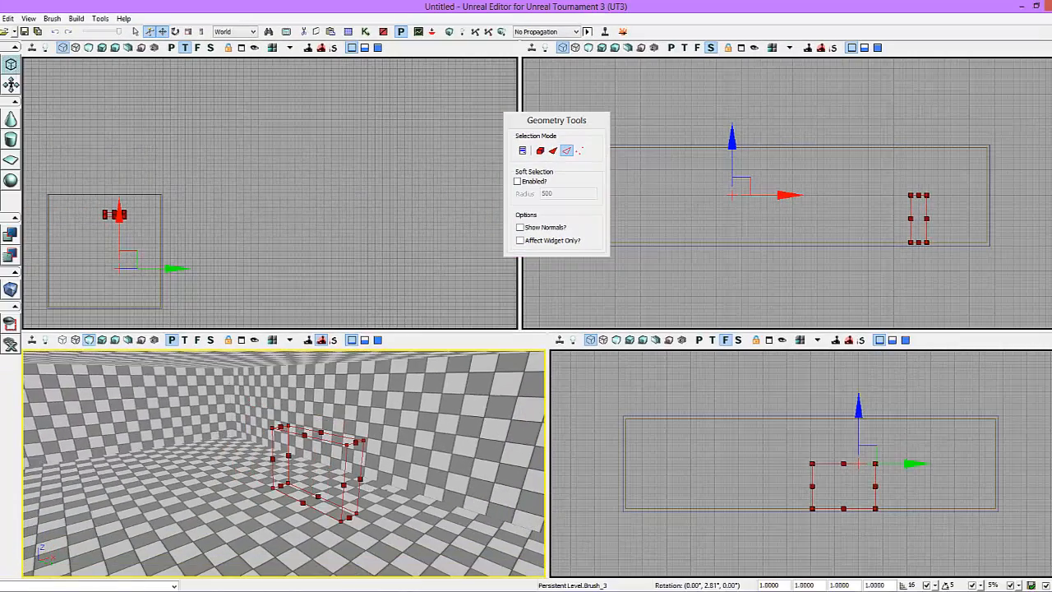
drag(366, 488, 387, 481)
right_drag(387, 482, 410, 530)
drag(411, 530, 424, 513)
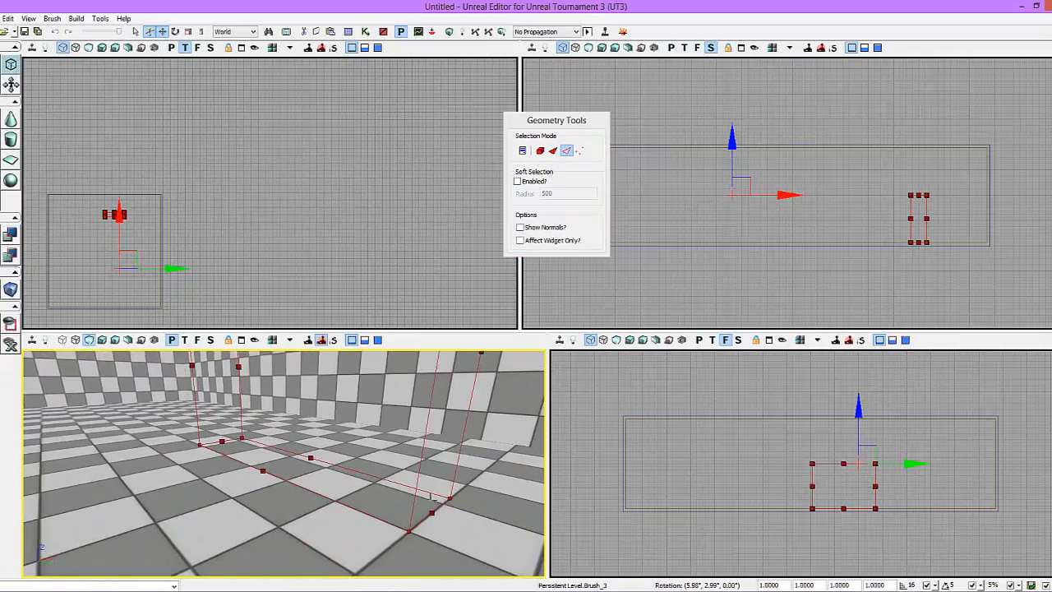
mouse_move(424, 513)
right_down()
mouse_move(444, 489)
mouse_move(428, 506)
right_up()
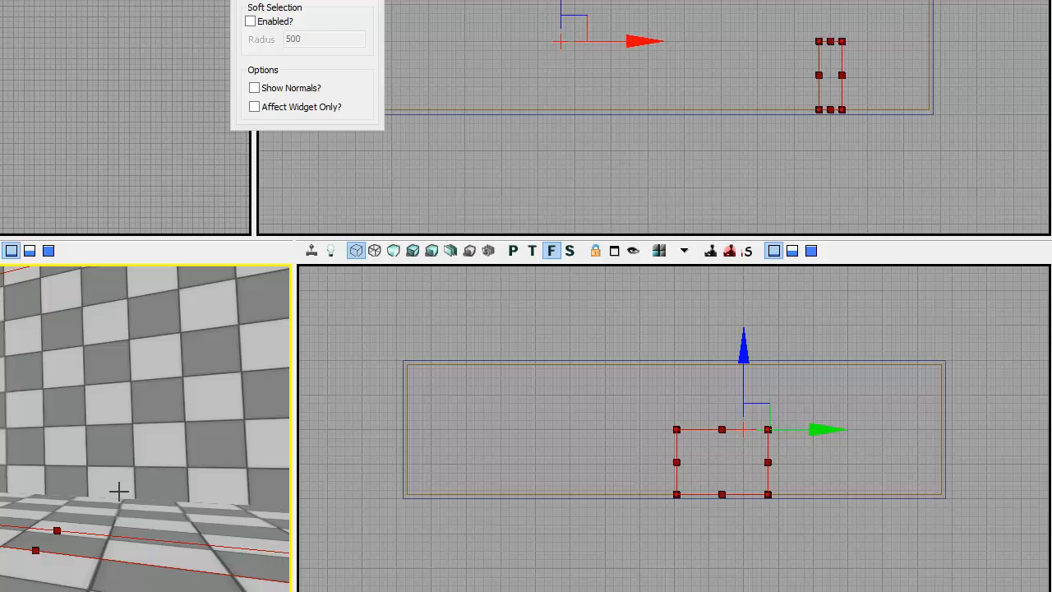
mouse_move(119, 491)
right_down()
mouse_move(137, 488)
mouse_move(112, 463)
mouse_move(78, 469)
right_up()
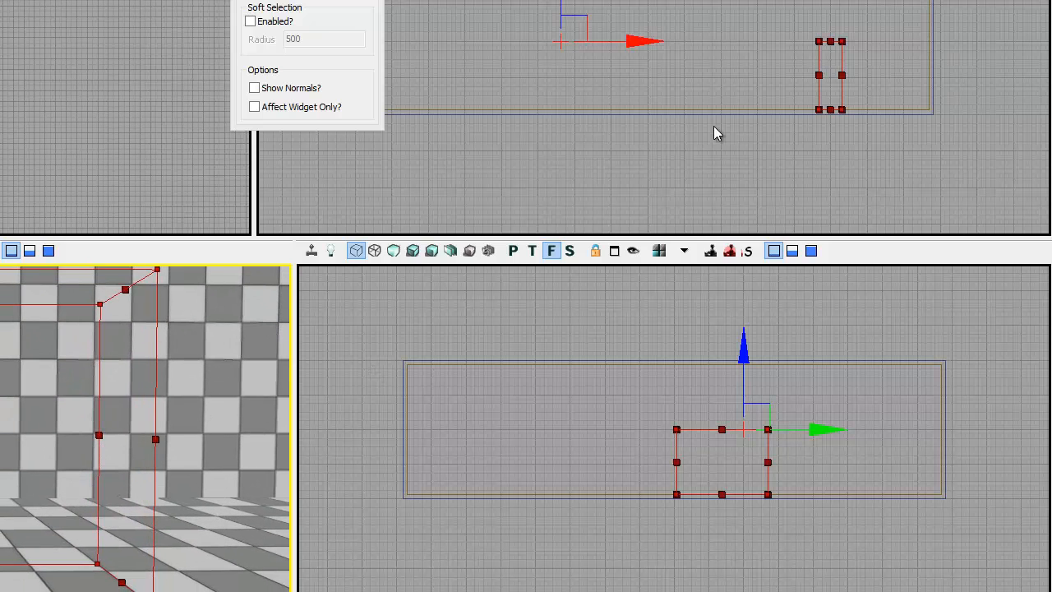
click(818, 75)
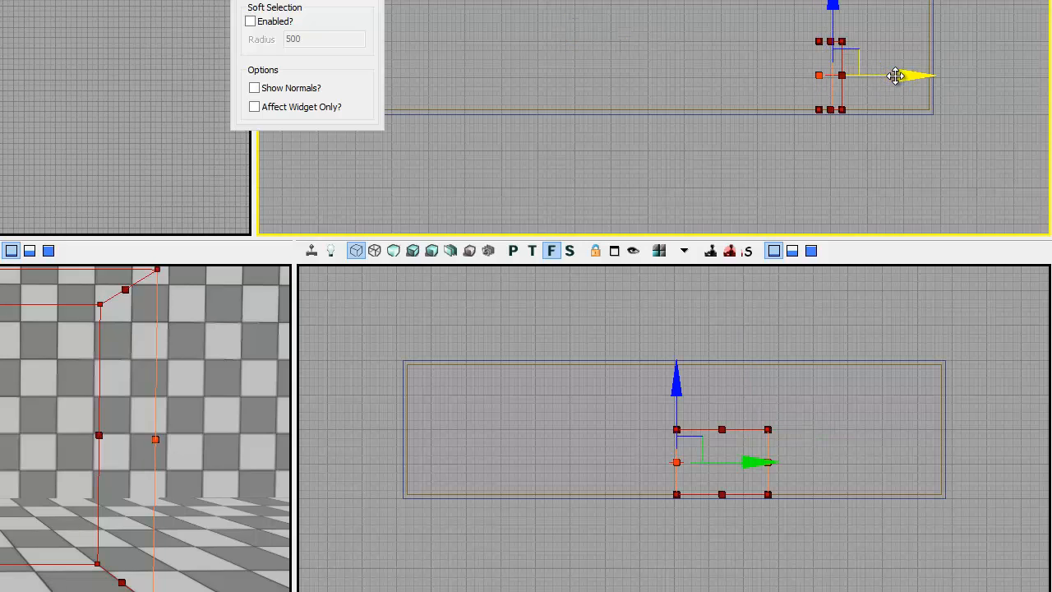
drag(895, 75, 910, 76)
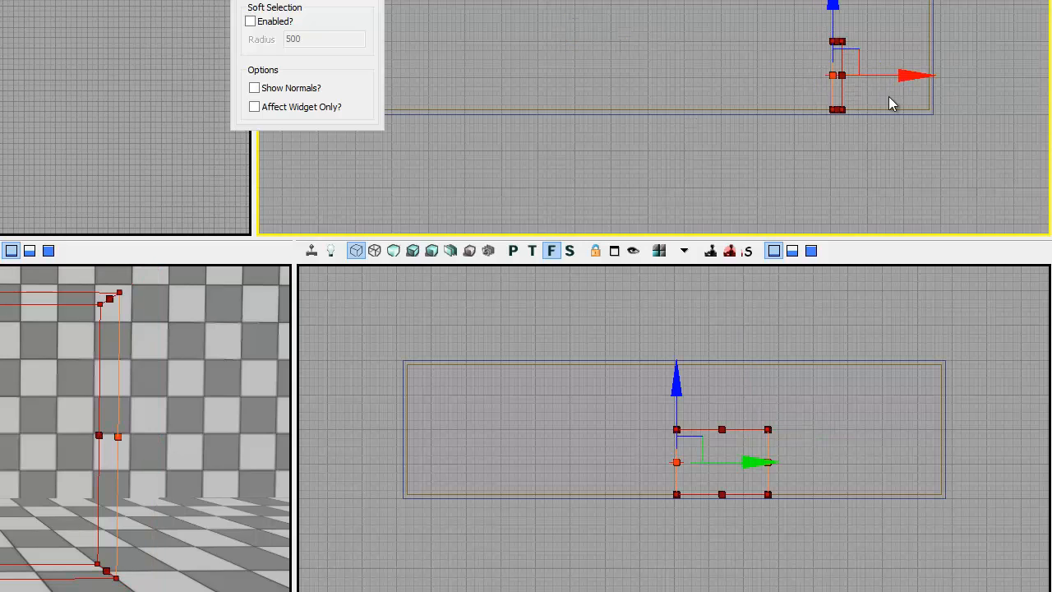
drag(909, 78, 912, 78)
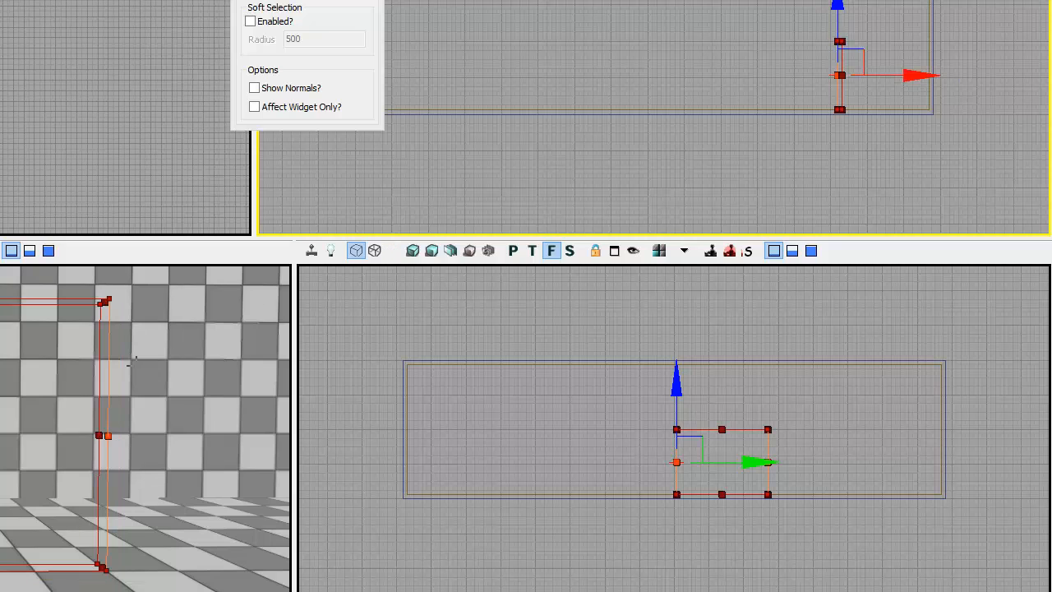
right_drag(146, 411, 165, 408)
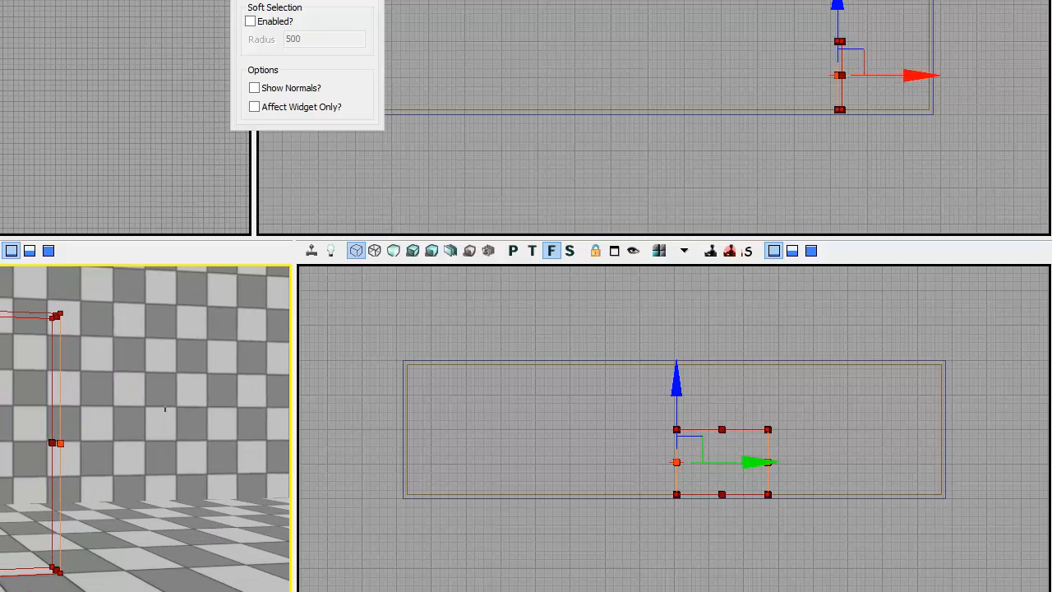
- Reselect the thin builder brush and raise its upper edges above the room's mid-height in the Side view
click(841, 42)
click(805, 58)
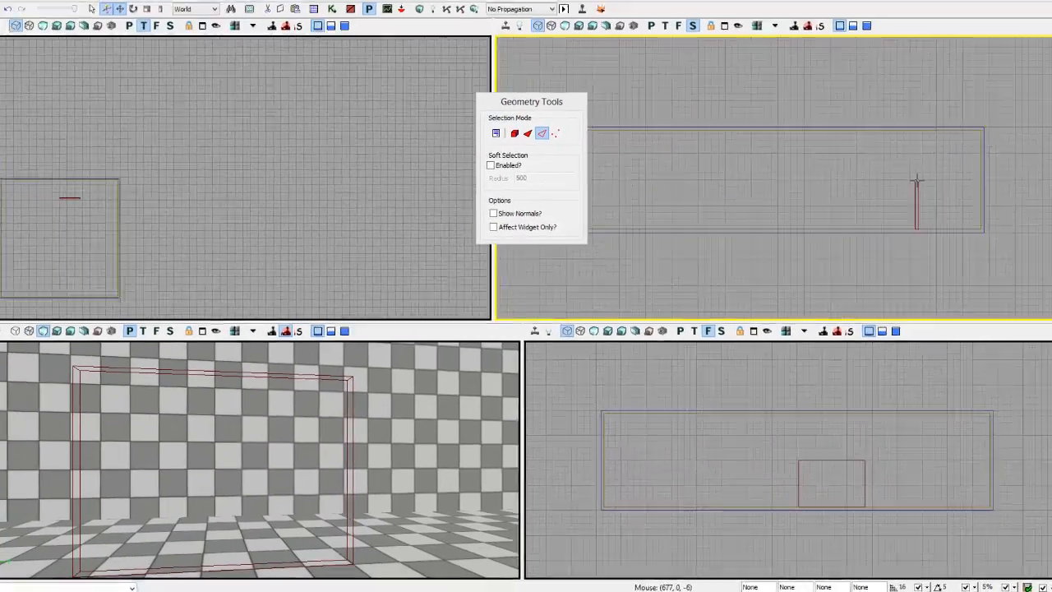
click(874, 104)
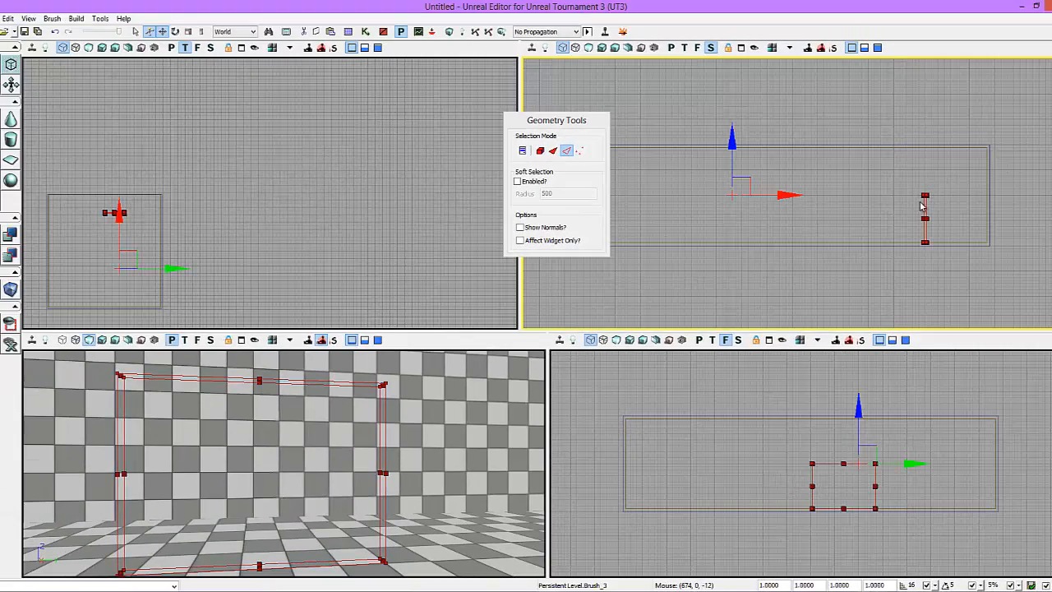
scroll(925, 207, up, 5)
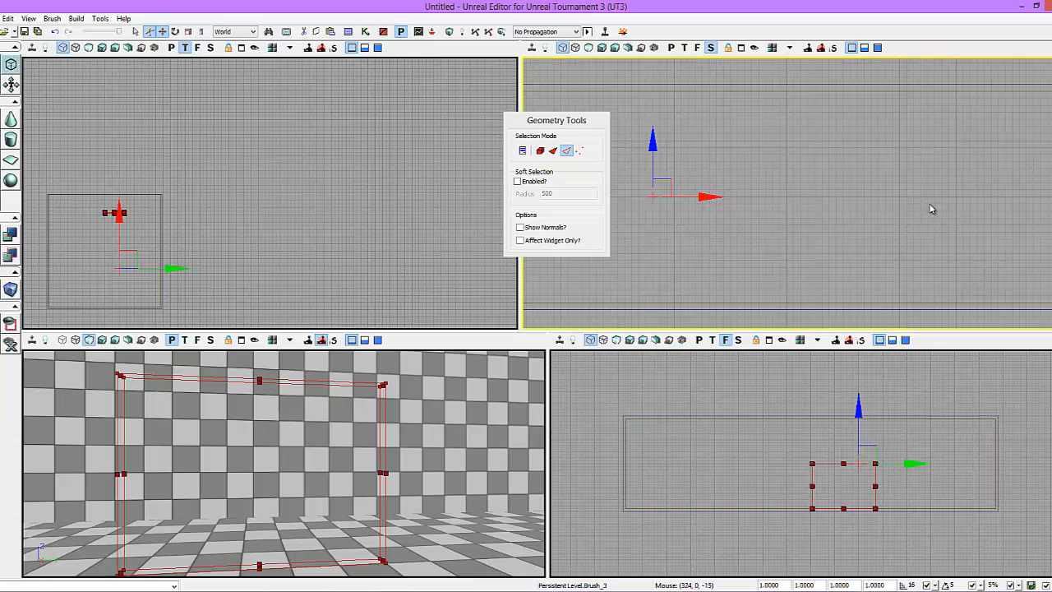
mouse_move(931, 208)
mouse_down()
mouse_move(1014, 210)
mouse_move(908, 190)
mouse_up()
scroll(954, 211, up, 4)
click(913, 196)
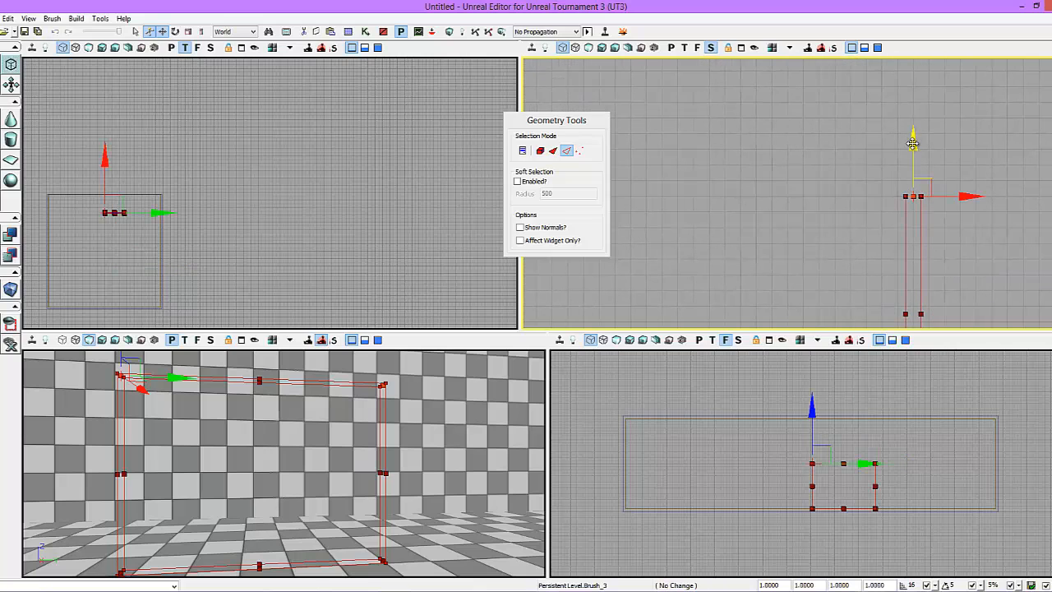
drag(913, 144, 912, 81)
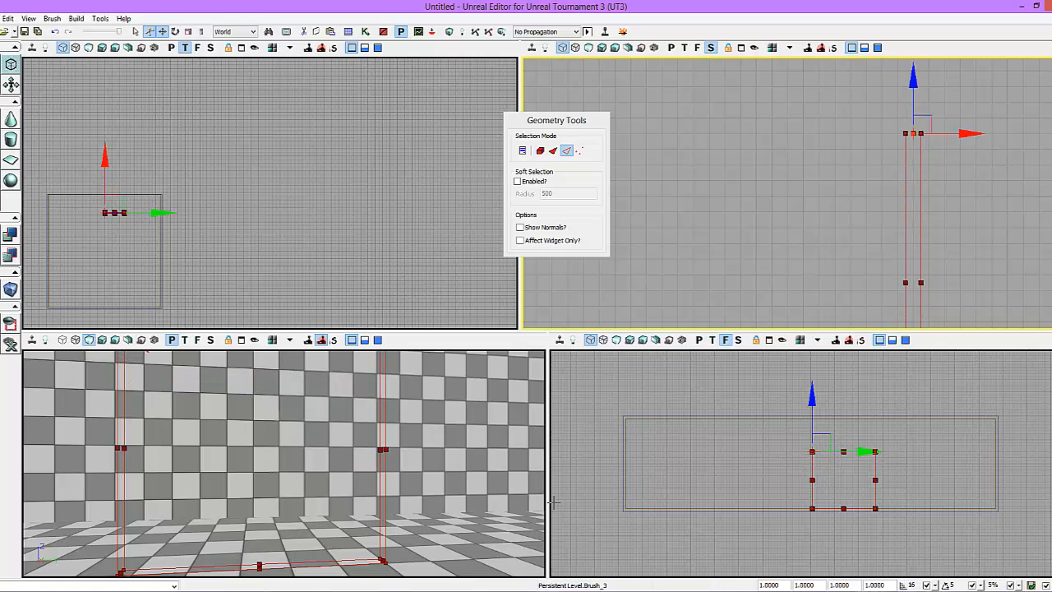
- Examine the thin wall brush from several angles in the Perspective view and up close in the Top view
mouse_move(497, 499)
right_down()
mouse_move(493, 435)
mouse_move(493, 503)
mouse_move(505, 511)
right_up()
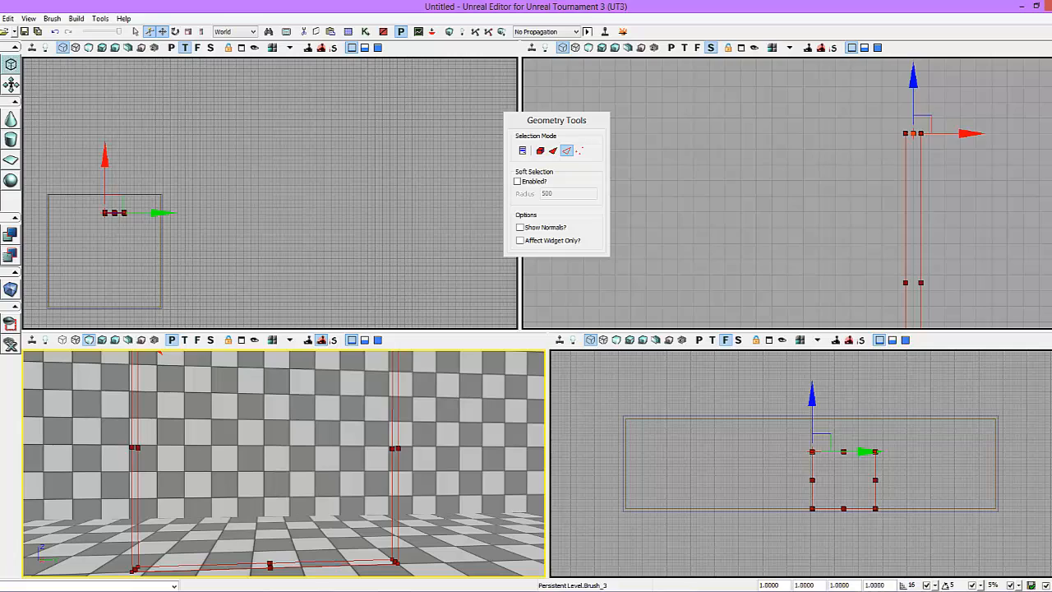
click(493, 534)
drag(493, 534, 419, 526)
middle_drag(419, 525, 451, 453)
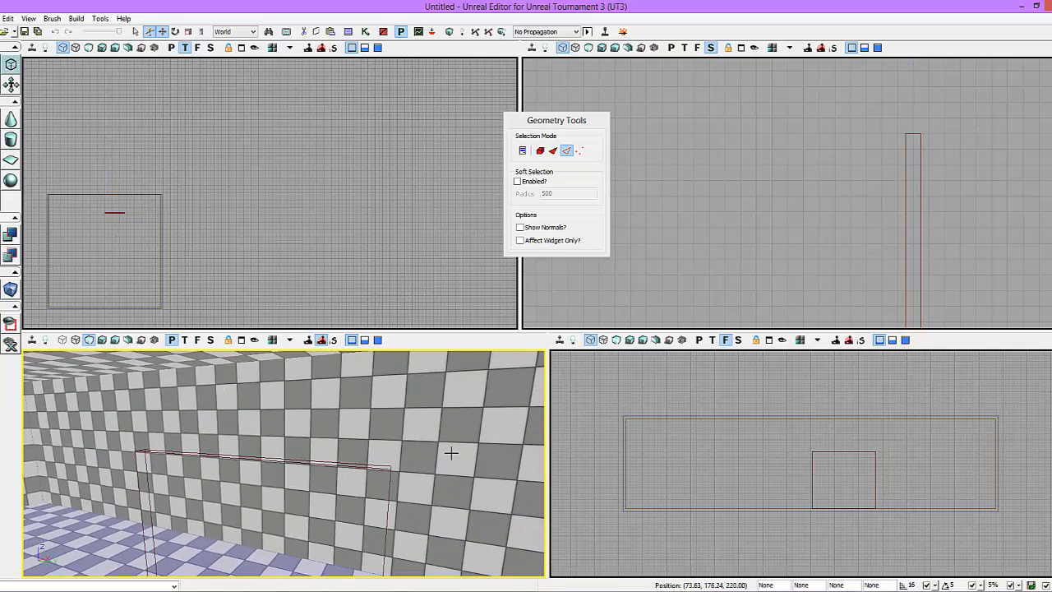
drag(451, 453, 379, 469)
mouse_move(380, 469)
middle_down()
mouse_move(409, 460)
mouse_move(387, 470)
mouse_move(417, 530)
mouse_move(438, 526)
mouse_move(408, 485)
middle_up()
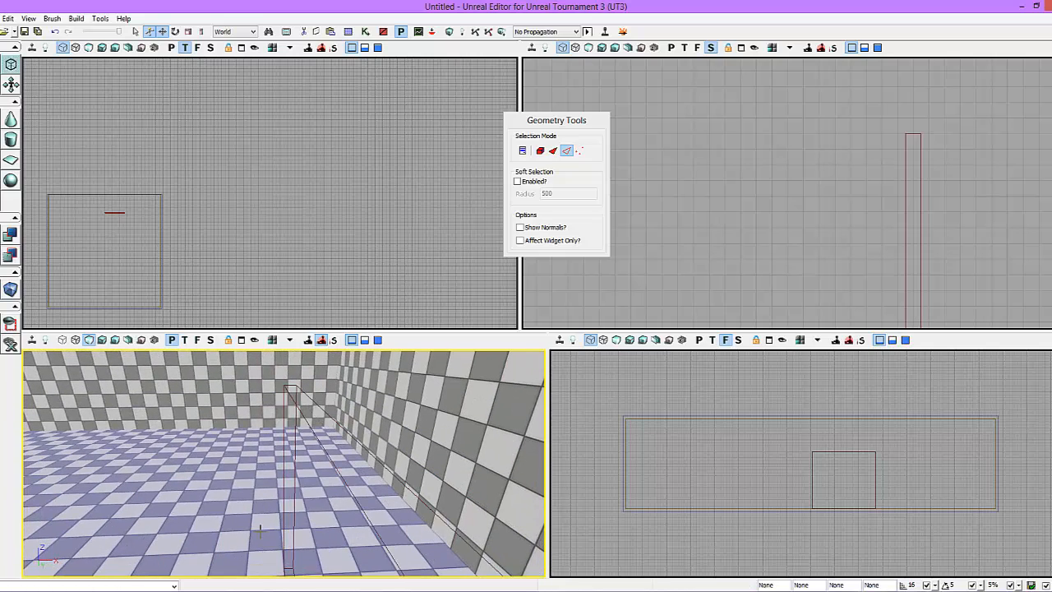
click(236, 250)
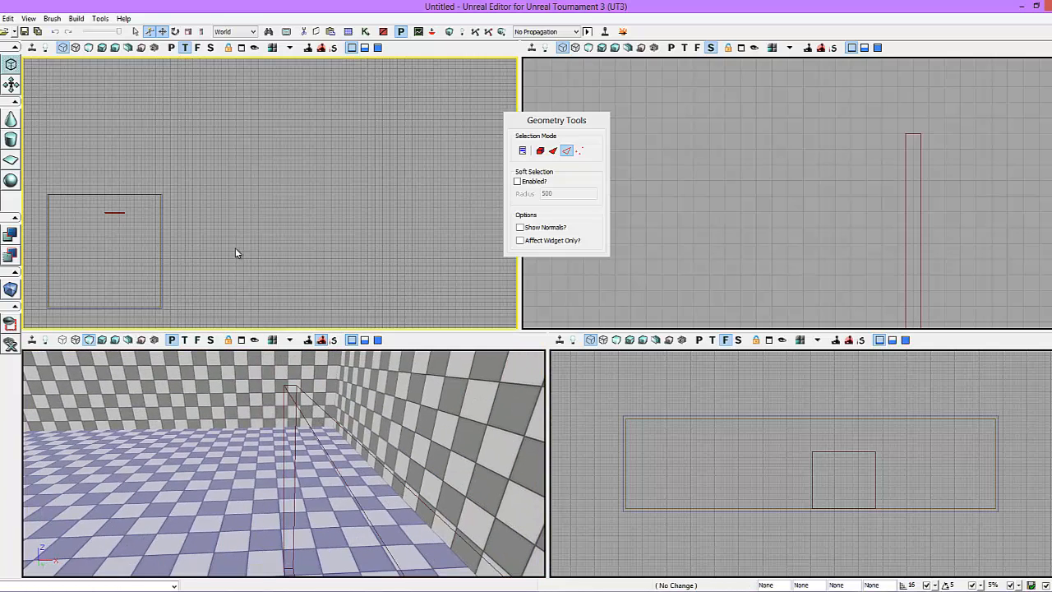
drag(192, 249, 230, 253)
scroll(246, 256, up, 12)
drag(98, 156, 285, 238)
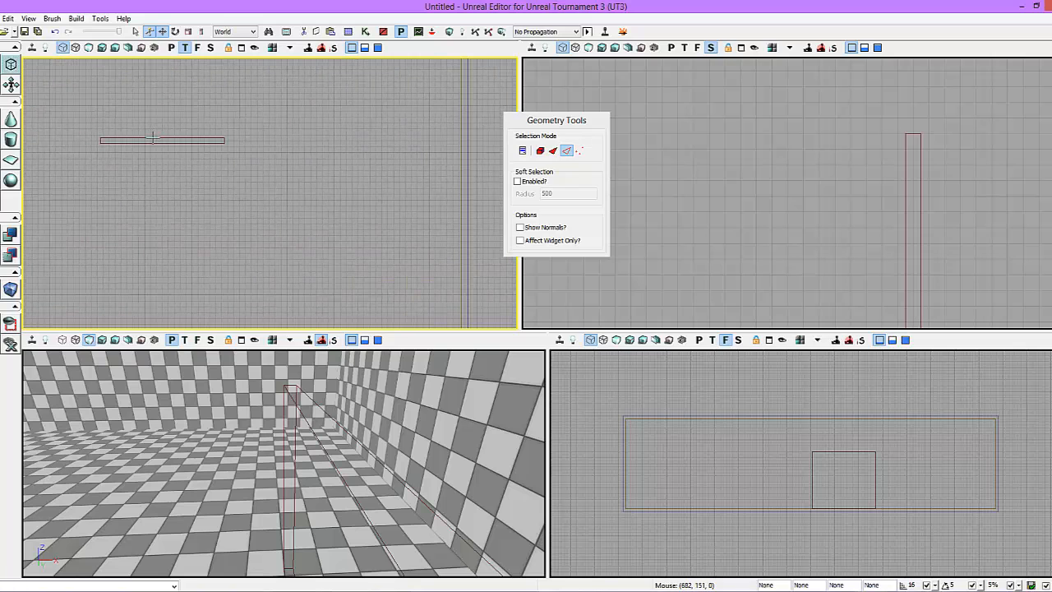
- Reselect the builder brush, leave geometry mode and move the brush toward the room's right wall in the Top view
click(152, 138)
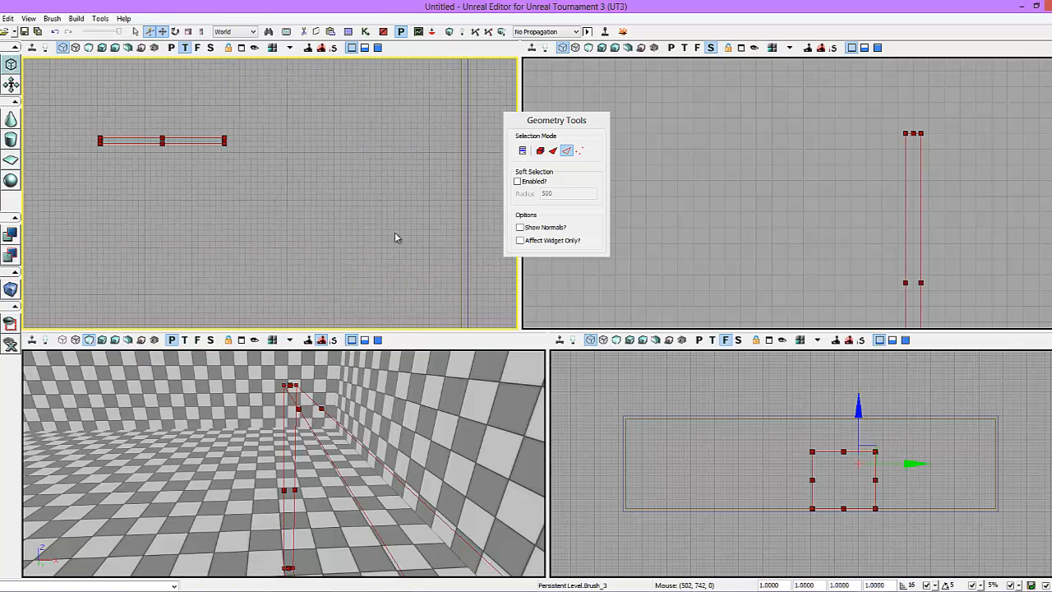
scroll(292, 239, down, 5)
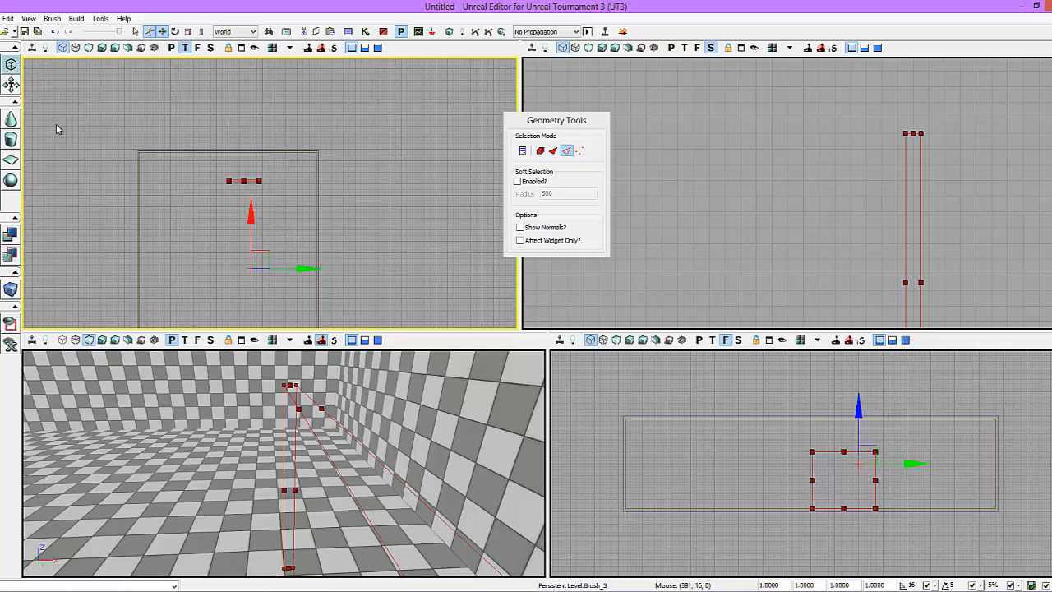
click(1, 67)
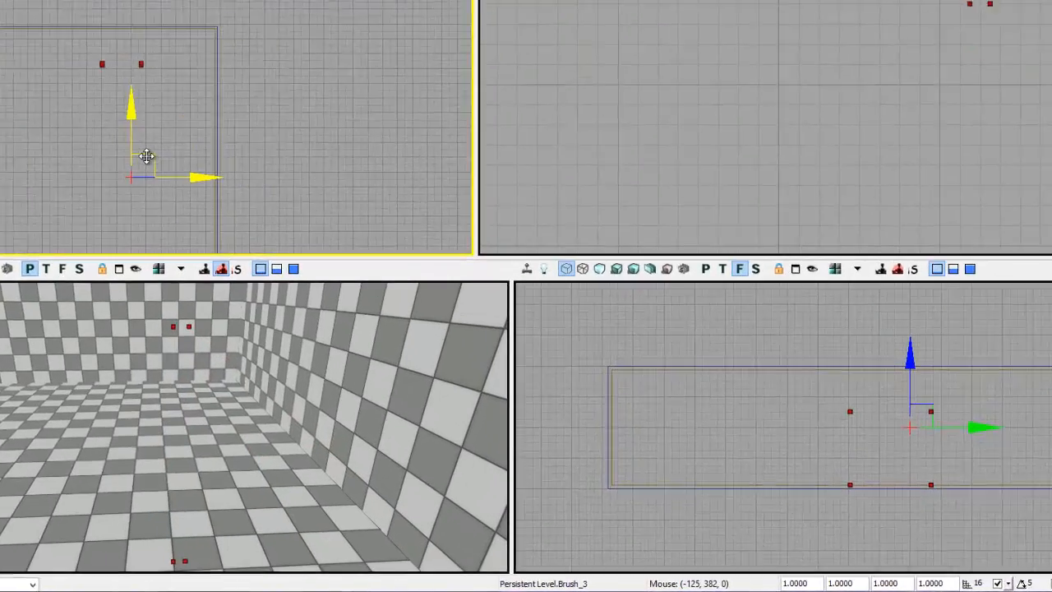
drag(262, 253, 265, 252)
mouse_move(82, 101)
mouse_down()
mouse_move(124, 106)
mouse_move(114, 97)
mouse_up()
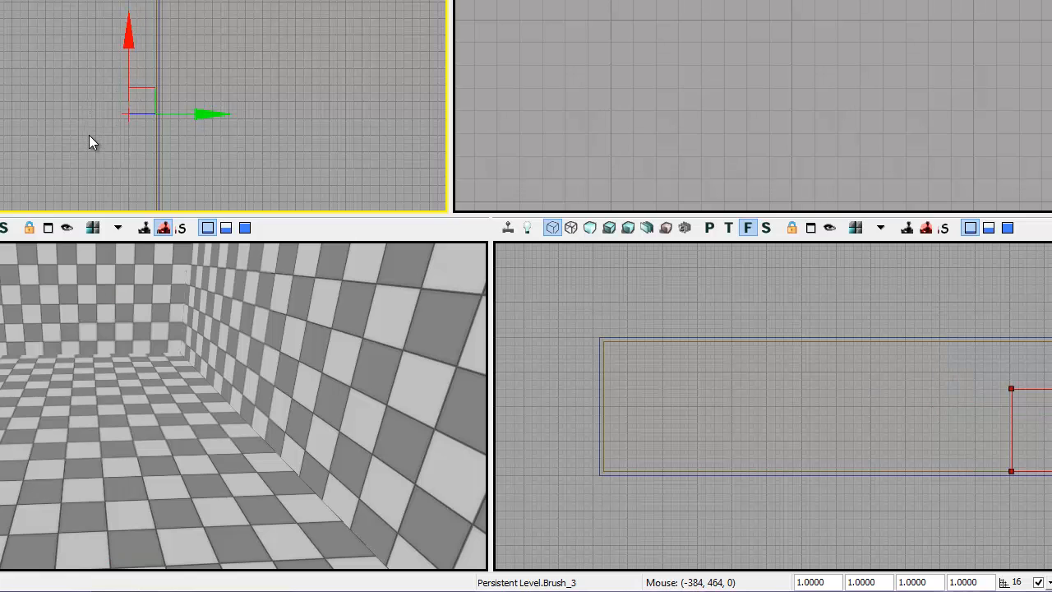
- Rotate the wall brush clockwise in the Top view and move it back left inside the room
key(space)
mouse_move(179, 171)
mouse_down()
mouse_move(174, 165)
mouse_move(215, 122)
mouse_move(190, 165)
mouse_up()
key(space)
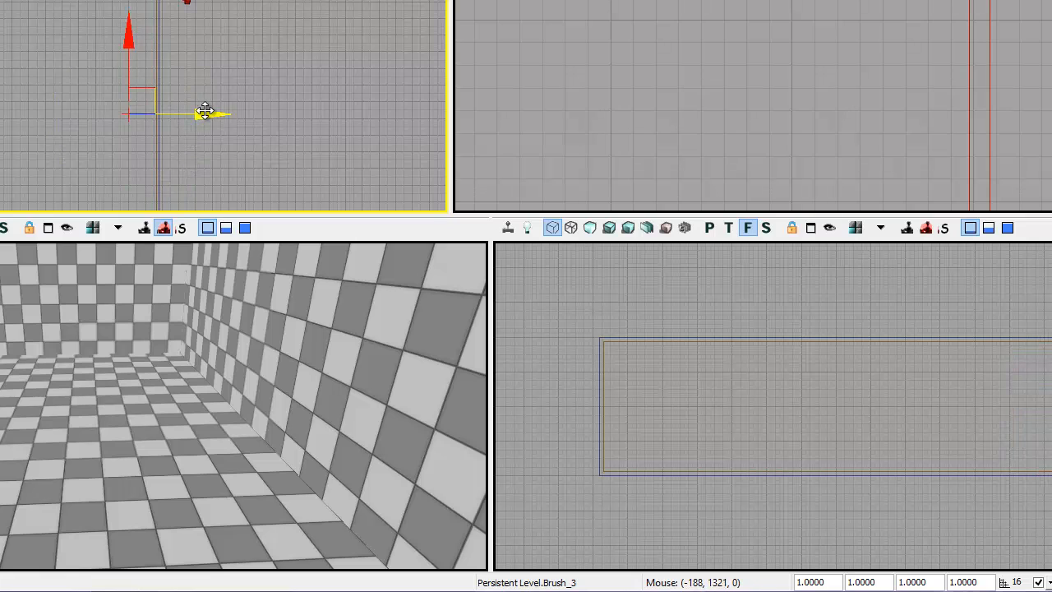
drag(212, 113, 175, 117)
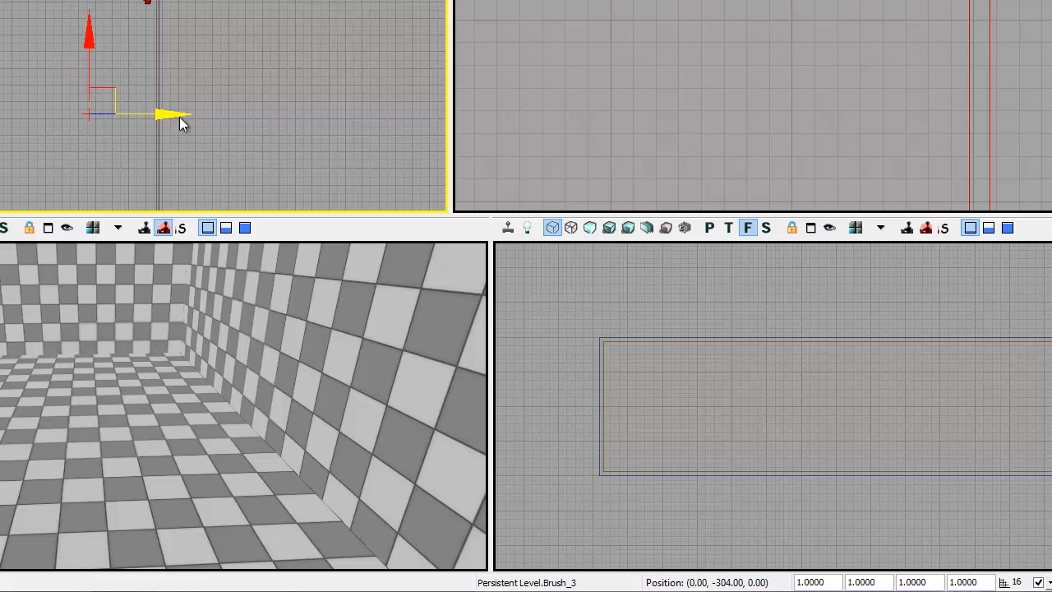
- Rotate the thin builder brush to a diagonal angle in the Top view and move it into the room's upper-right corner
key(space)
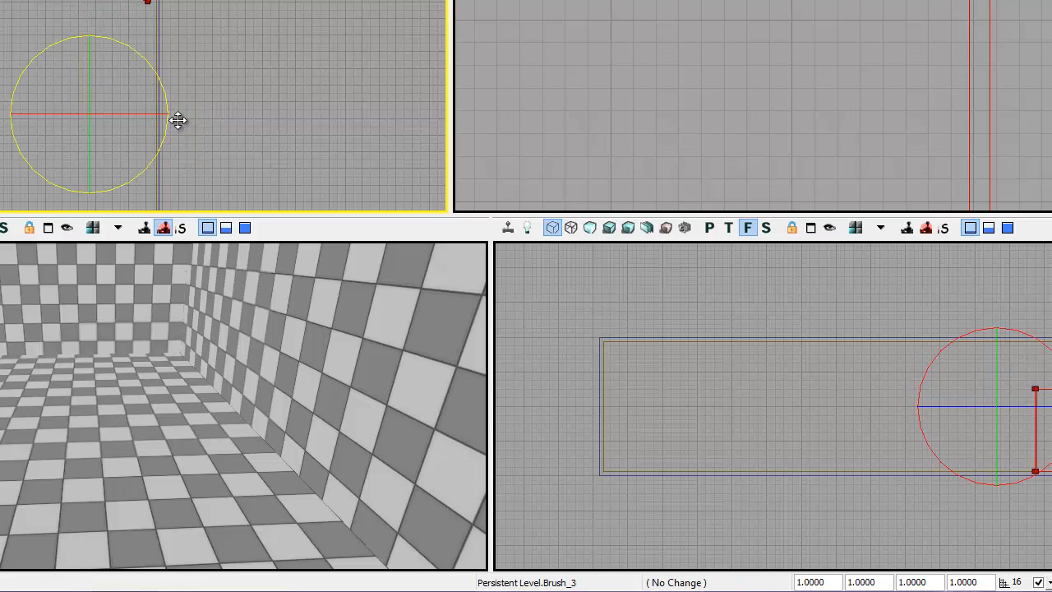
mouse_move(185, 105)
mouse_down()
mouse_move(195, 87)
mouse_move(173, 126)
mouse_up()
key(space)
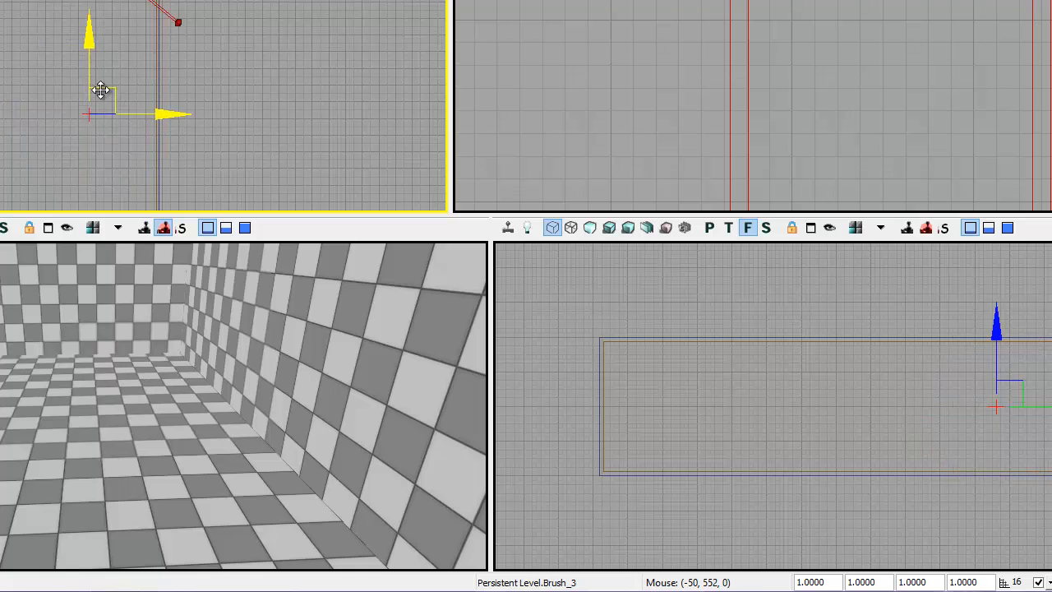
drag(88, 44, 89, 13)
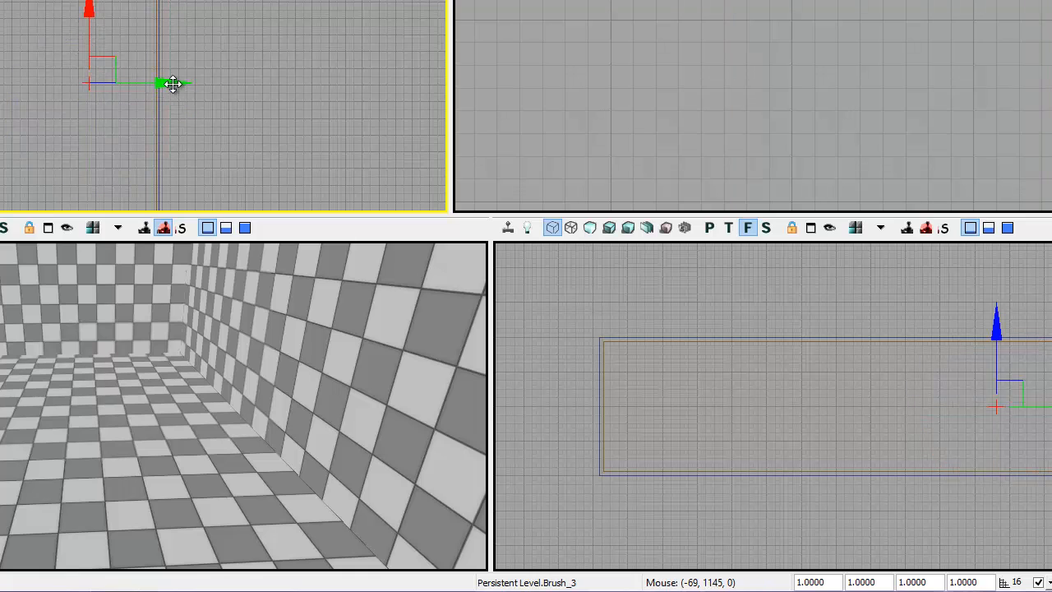
drag(176, 84, 140, 88)
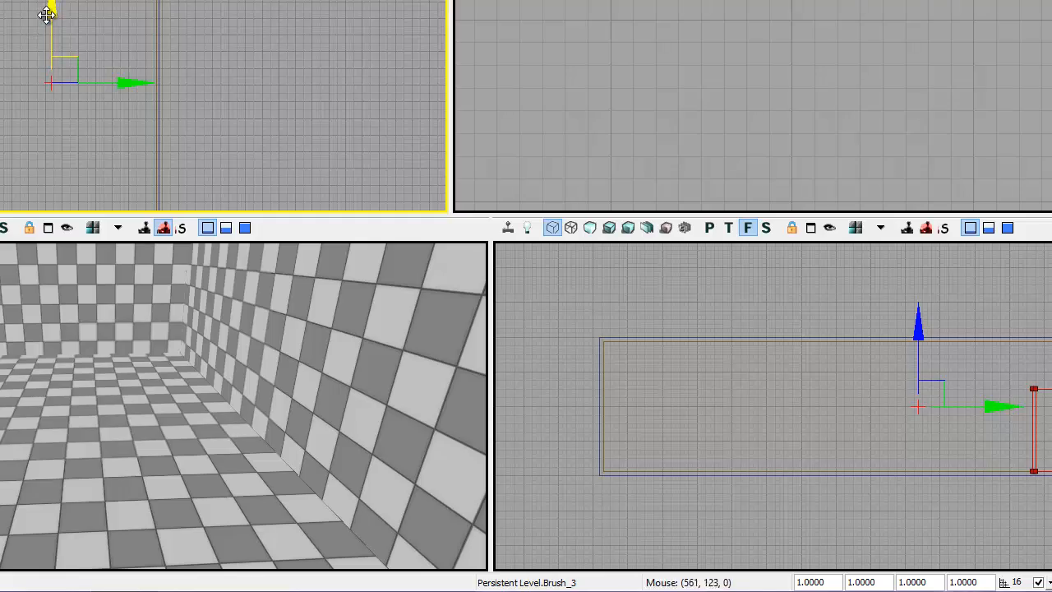
drag(46, 15, 48, 25)
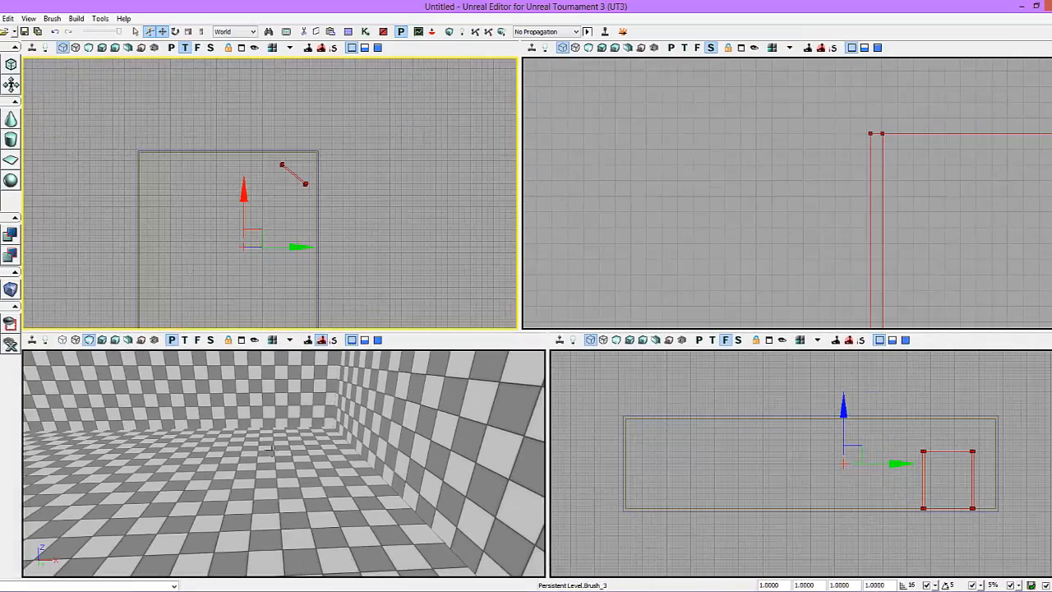
- Check the diagonal brush against the corner in the Perspective view and nudge it slightly right in the Top view
mouse_move(194, 433)
right_down()
mouse_move(142, 425)
mouse_move(19, 443)
mouse_move(20, 460)
right_up()
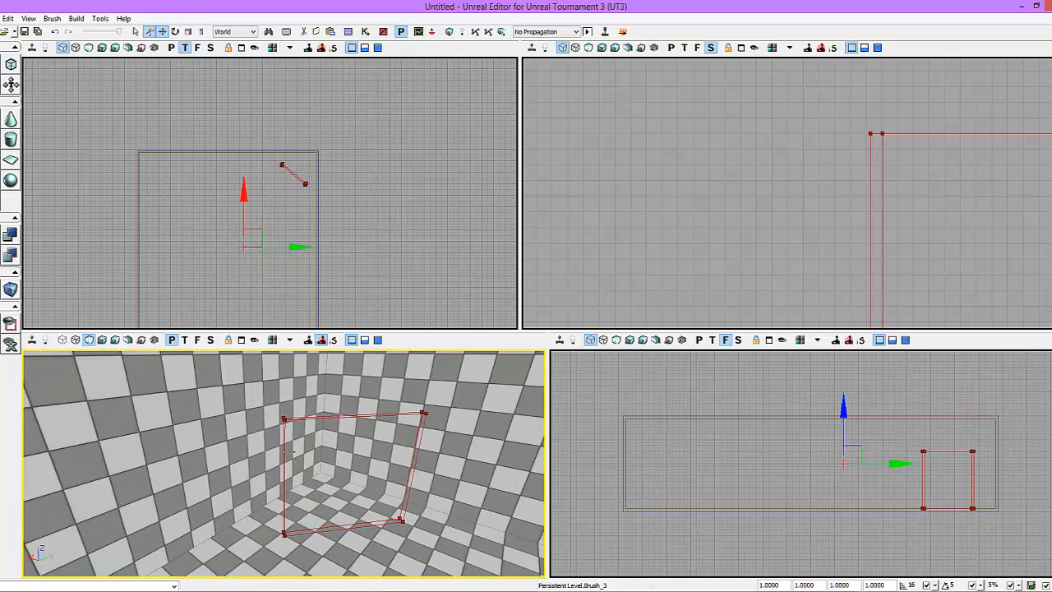
scroll(289, 451, up, 2)
middle_drag(289, 451, 350, 483)
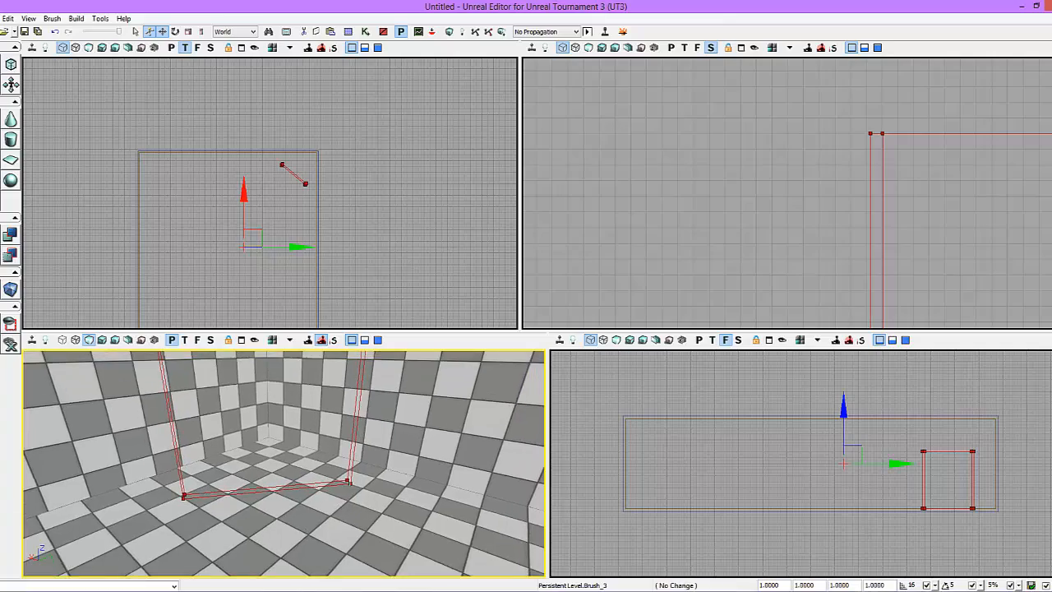
right_drag(350, 484, 282, 449)
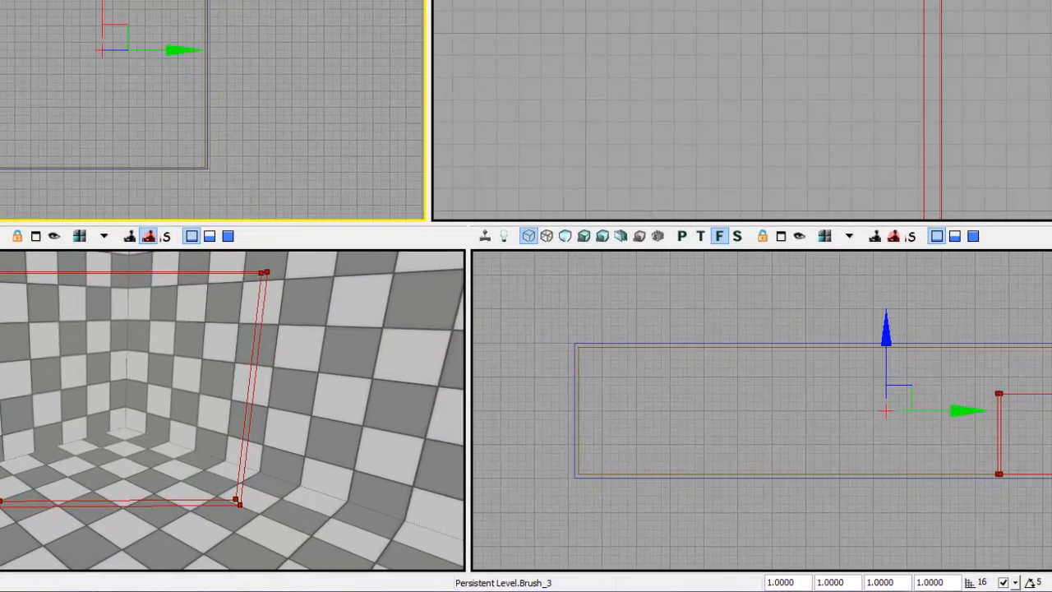
middle_drag(232, 410, 264, 416)
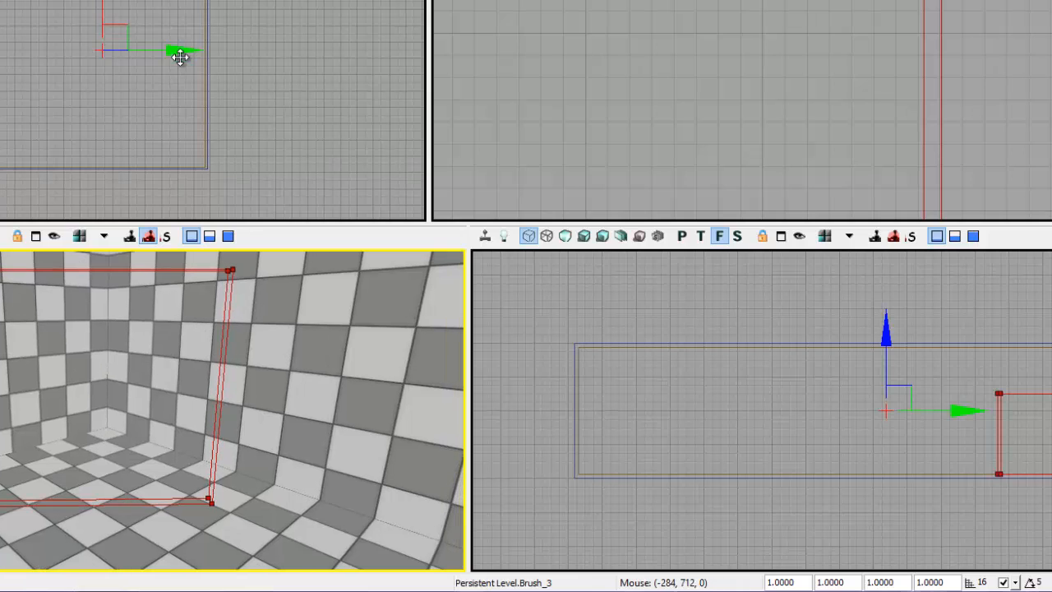
drag(180, 56, 177, 51)
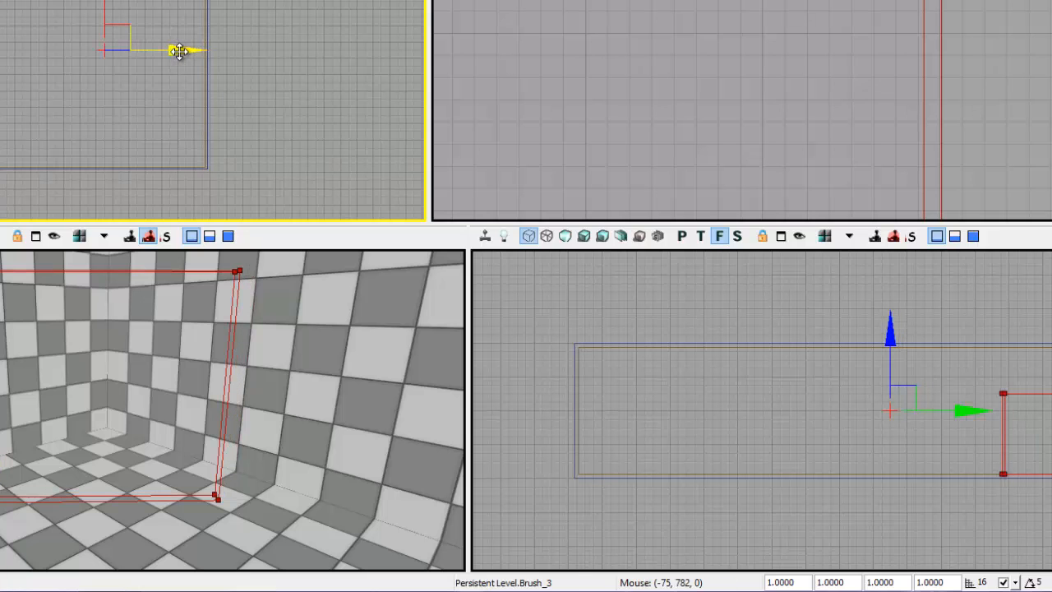
- Add the diagonal brush as a solid wall and move the builder brush down outside the room in the Top view
right_drag(281, 470, 193, 460)
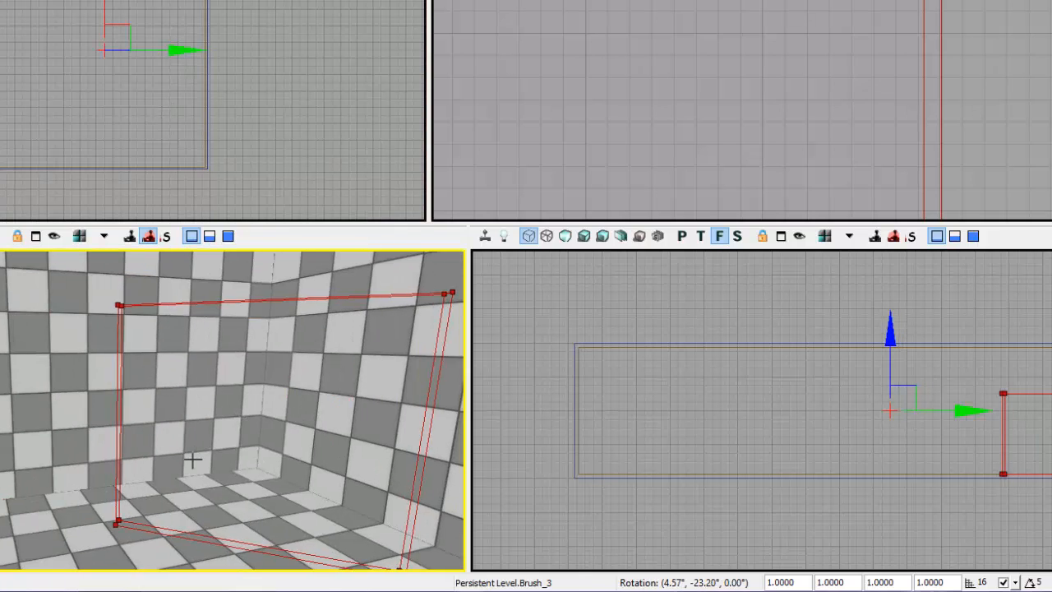
mouse_move(192, 461)
middle_down()
mouse_move(383, 489)
mouse_move(155, 452)
mouse_move(73, 498)
mouse_move(107, 460)
mouse_move(205, 501)
mouse_move(205, 444)
mouse_move(206, 484)
mouse_move(231, 442)
mouse_move(167, 328)
middle_up()
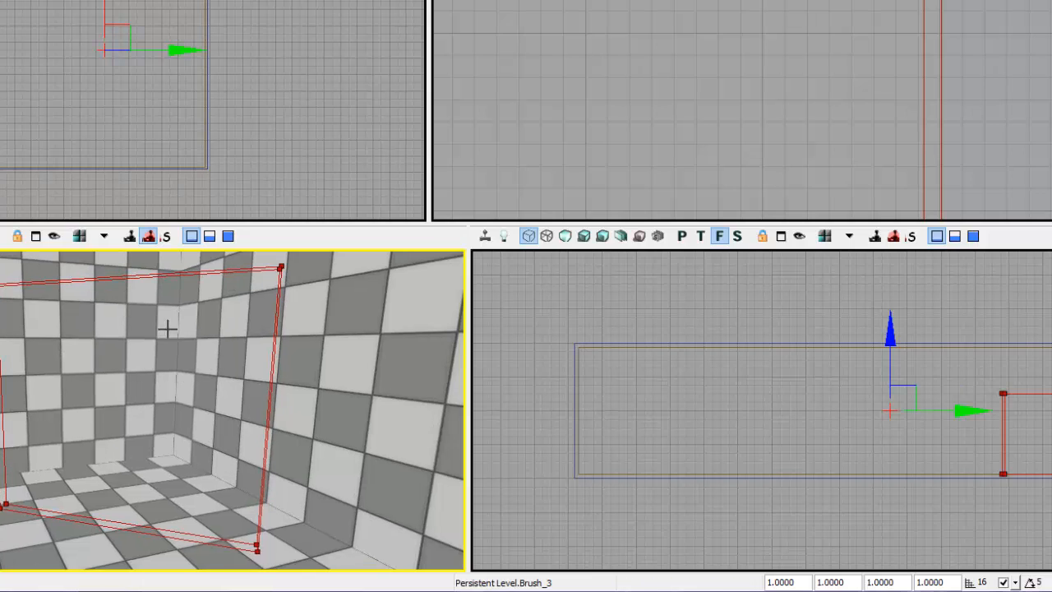
key(ctrl+a)
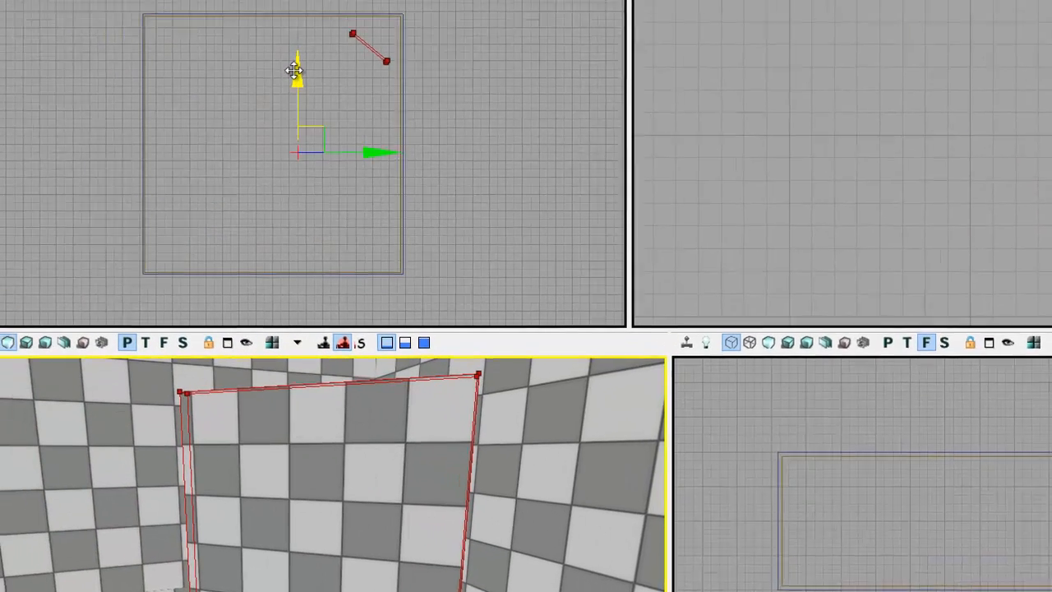
mouse_move(298, 73)
mouse_down()
mouse_move(299, 98)
mouse_move(278, 136)
mouse_move(306, 294)
mouse_up()
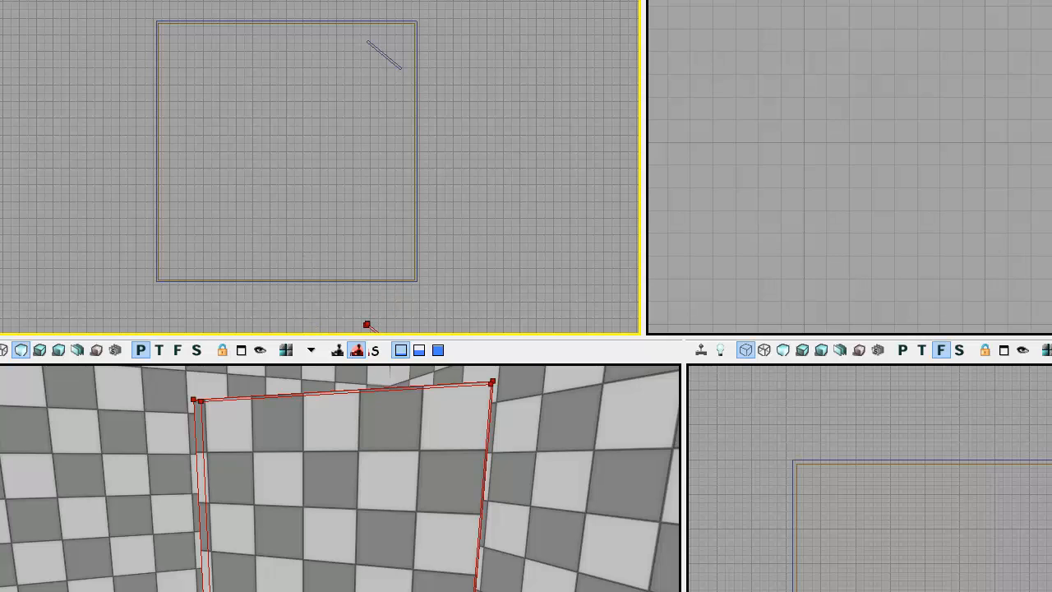
- Duplicate the added diagonal wall in the Top view and place the copy inside the room's lower-left corner
click(377, 55)
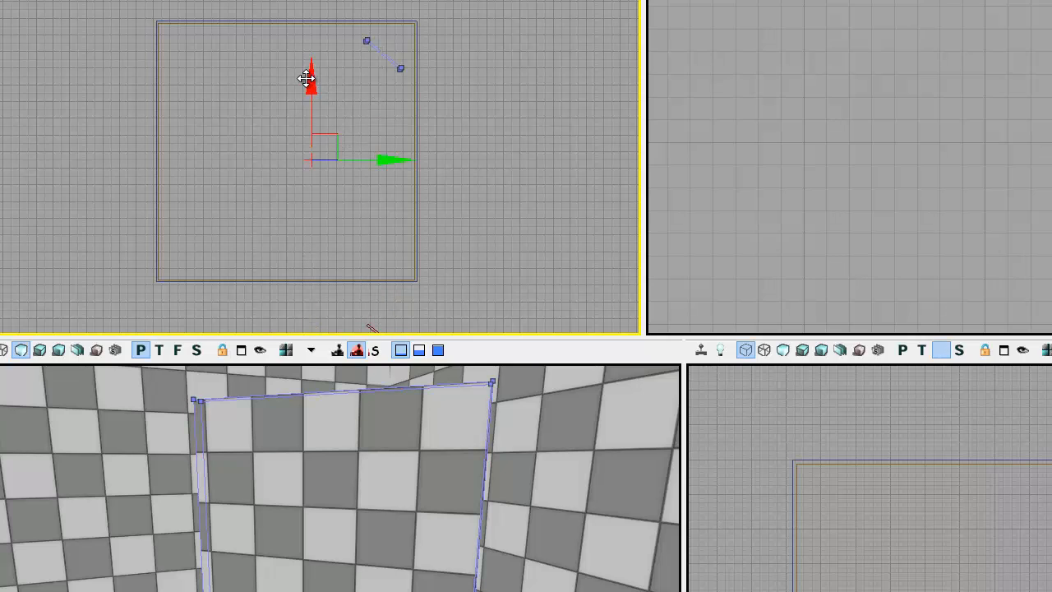
mouse_move(362, 180)
mouse_down()
mouse_move(323, 223)
mouse_move(181, 218)
mouse_up()
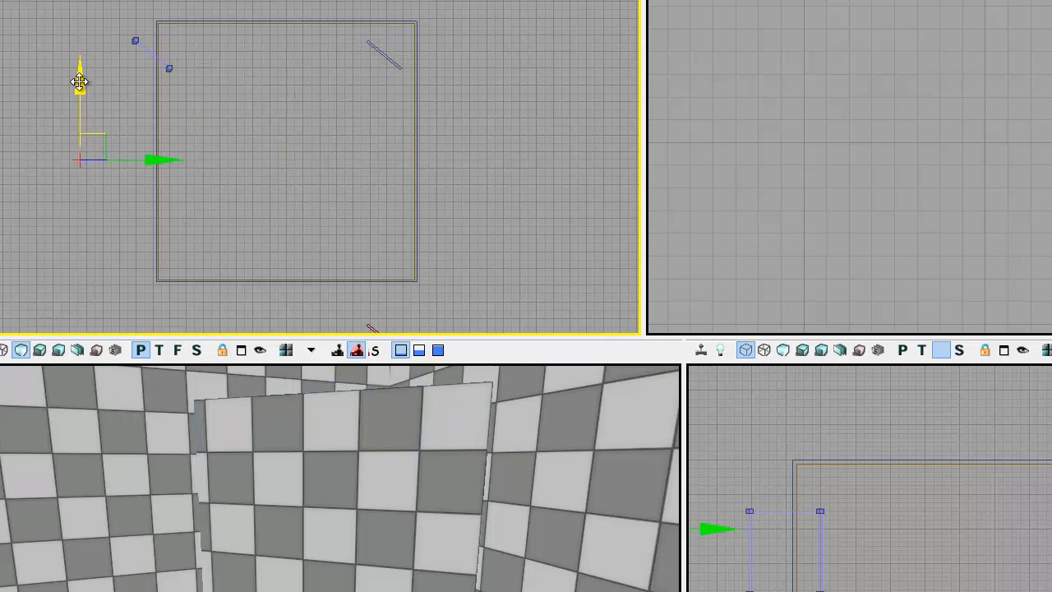
drag(79, 82, 107, 255)
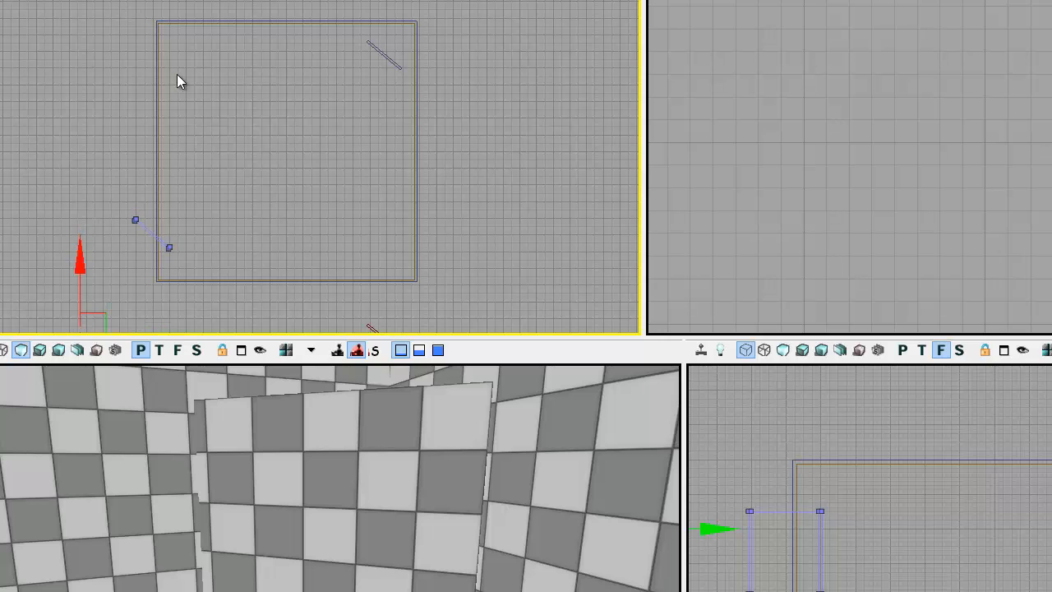
mouse_move(177, 75)
mouse_down()
mouse_move(228, 156)
mouse_move(140, 191)
mouse_up()
mouse_move(158, 257)
mouse_down()
mouse_move(199, 272)
mouse_move(164, 281)
mouse_up()
drag(136, 189, 136, 199)
drag(210, 263, 214, 263)
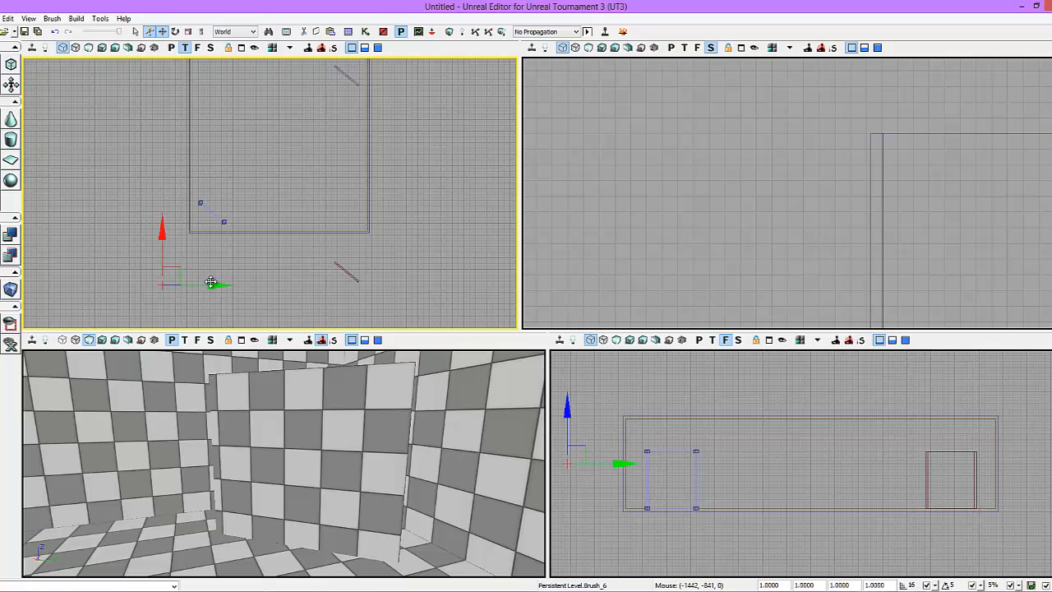
drag(211, 282, 211, 287)
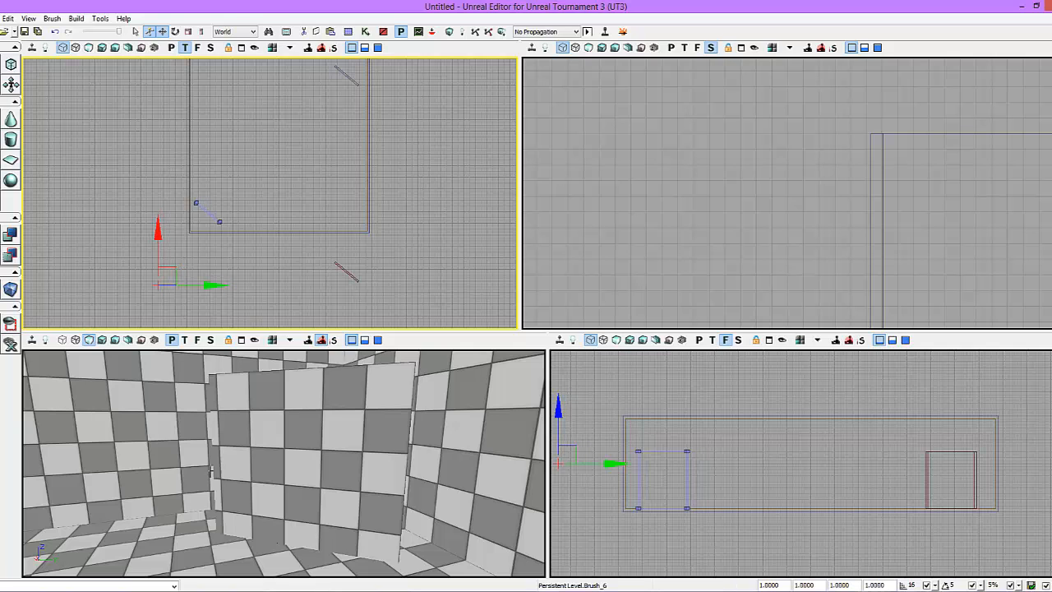
- Nudge the duplicated wall up and right in the Top view to widen its gap from the lower-left corner
mouse_move(208, 466)
right_down()
mouse_move(523, 475)
mouse_move(545, 465)
right_up()
scroll(211, 465, up, 4)
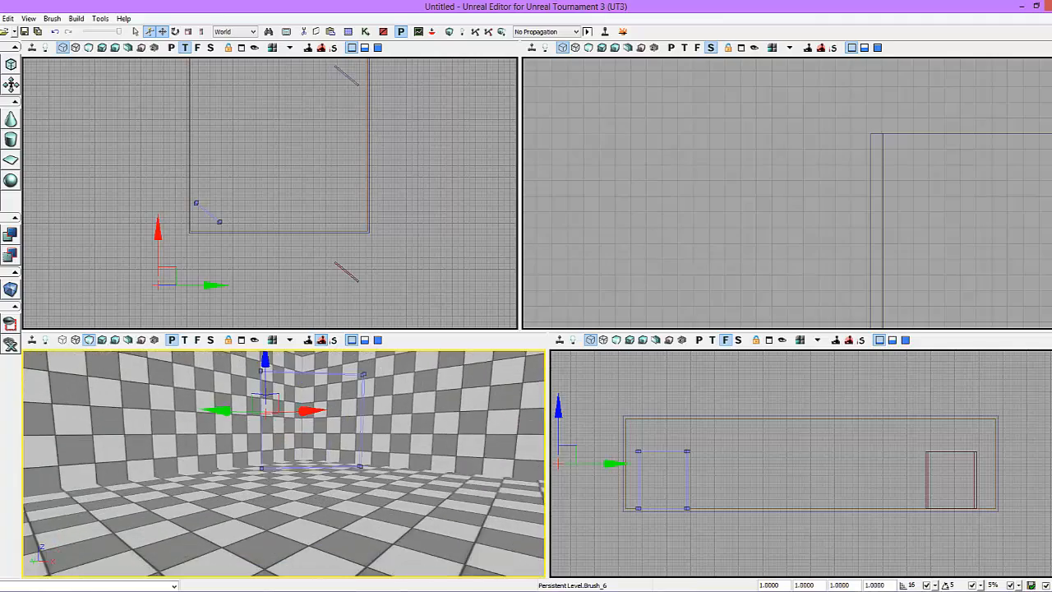
middle_drag(211, 467, 198, 484)
scroll(198, 484, up, 1)
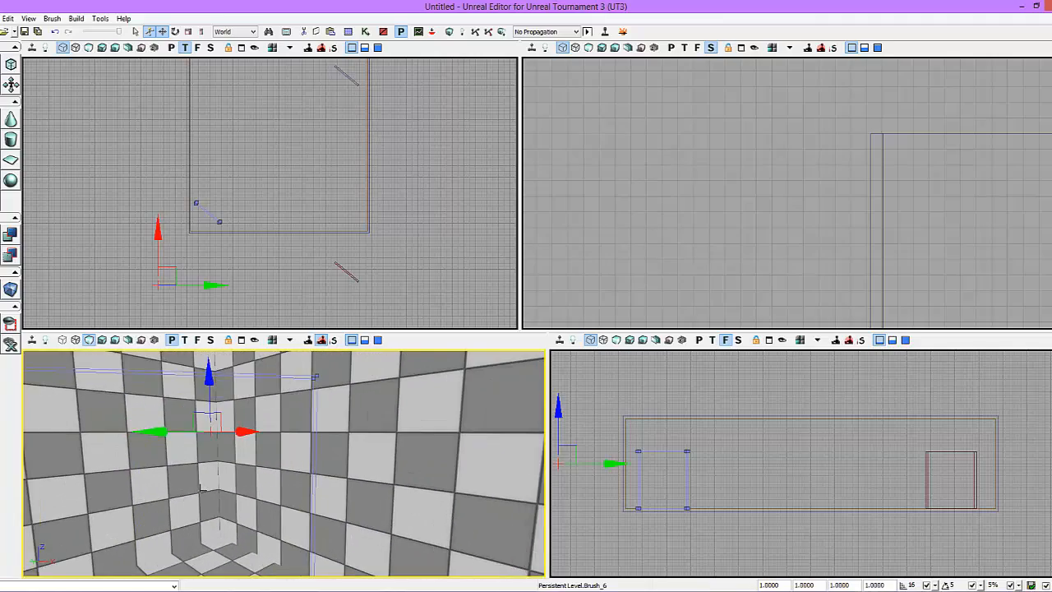
scroll(198, 484, down, 1)
mouse_move(198, 485)
right_down()
mouse_move(123, 497)
mouse_move(151, 505)
right_up()
middle_drag(152, 505, 158, 481)
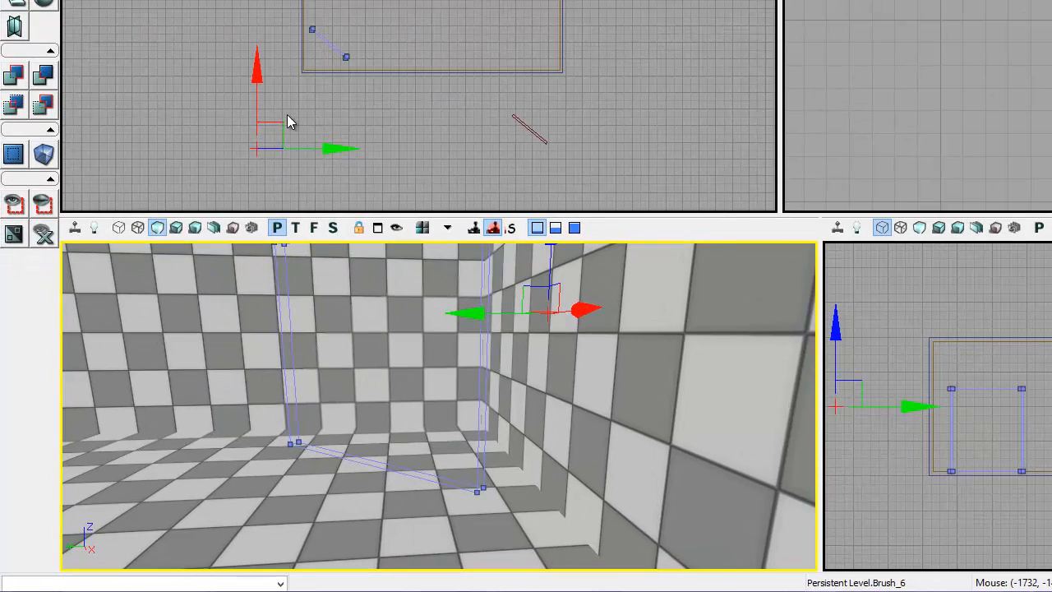
drag(253, 75, 254, 64)
drag(336, 143, 340, 140)
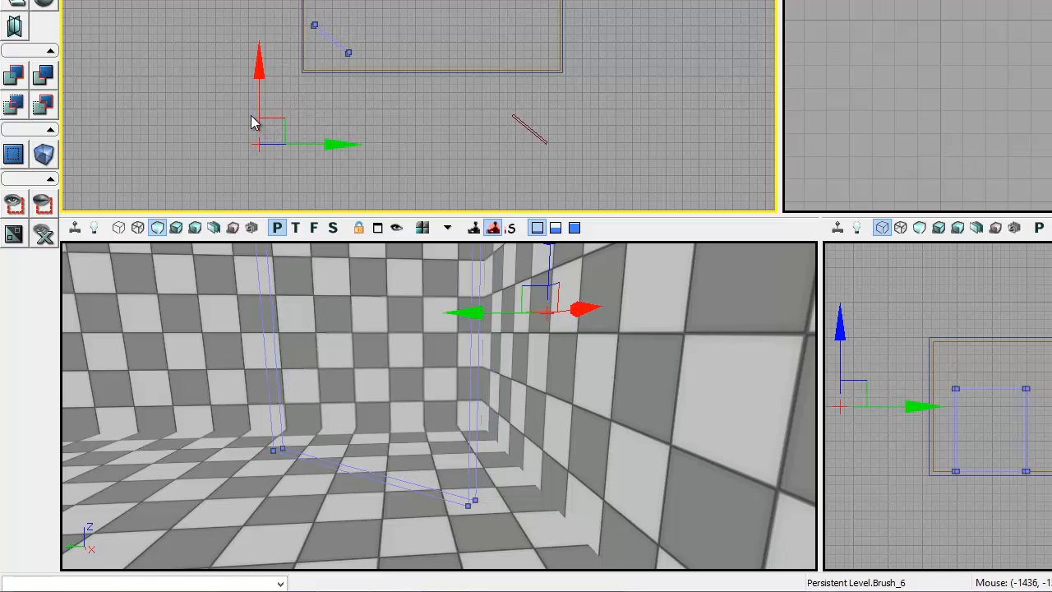
drag(260, 79, 262, 75)
drag(330, 143, 333, 143)
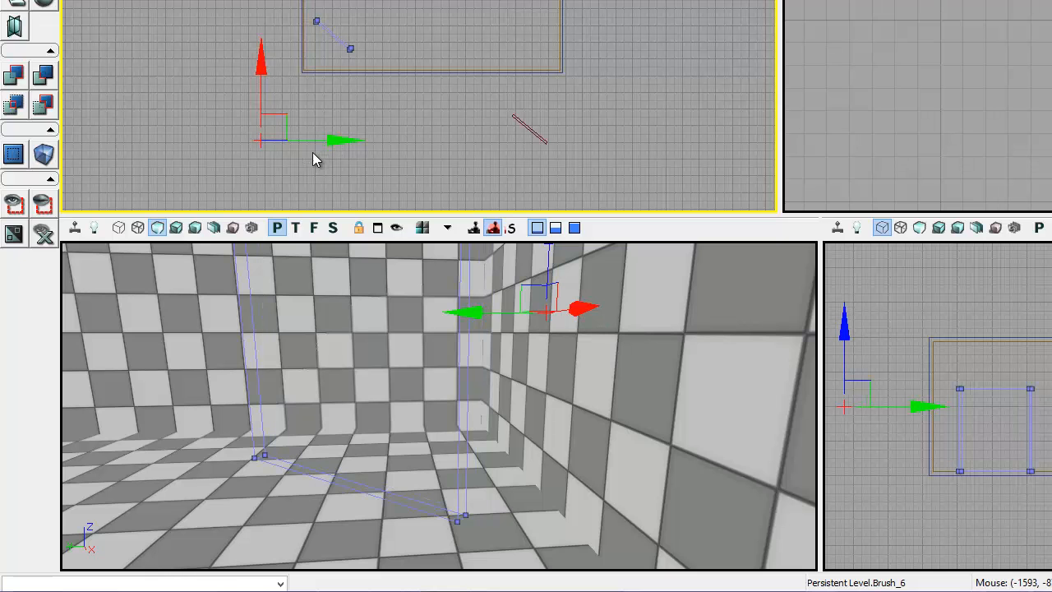
- Rebuild the map and look toward the duplicated wall in the Perspective view
drag(212, 373, 184, 392)
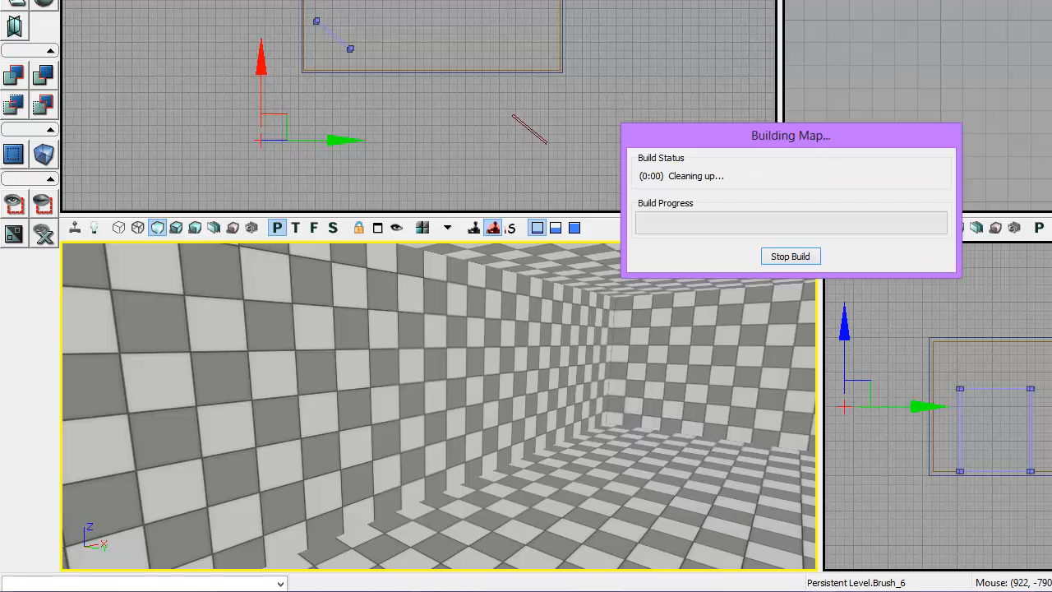
key(Escape)
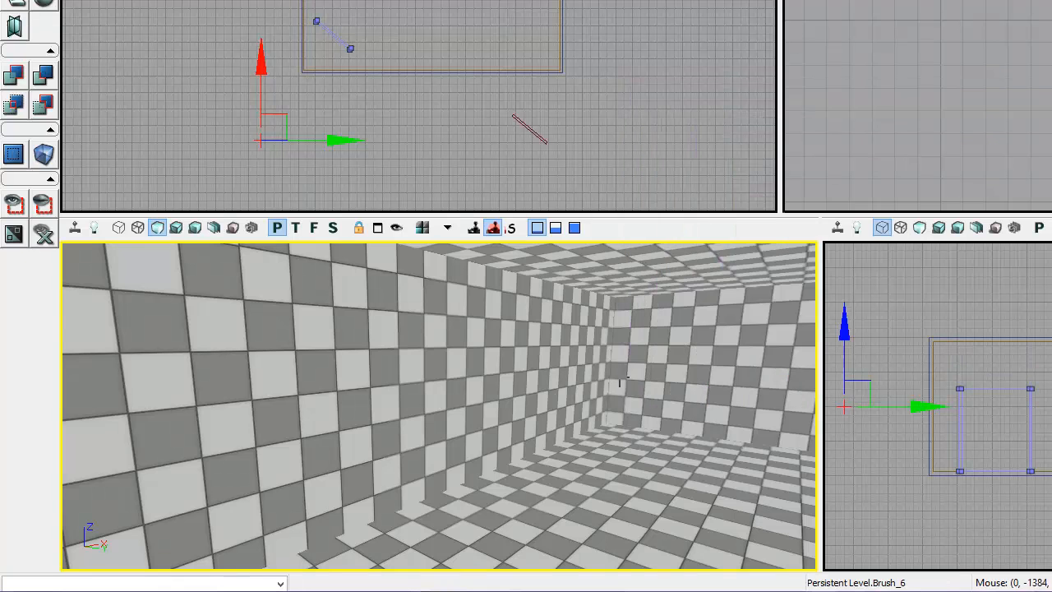
mouse_move(526, 409)
right_down()
mouse_move(465, 399)
mouse_move(354, 420)
mouse_move(315, 404)
mouse_move(334, 442)
mouse_move(159, 409)
mouse_move(753, 213)
right_up()
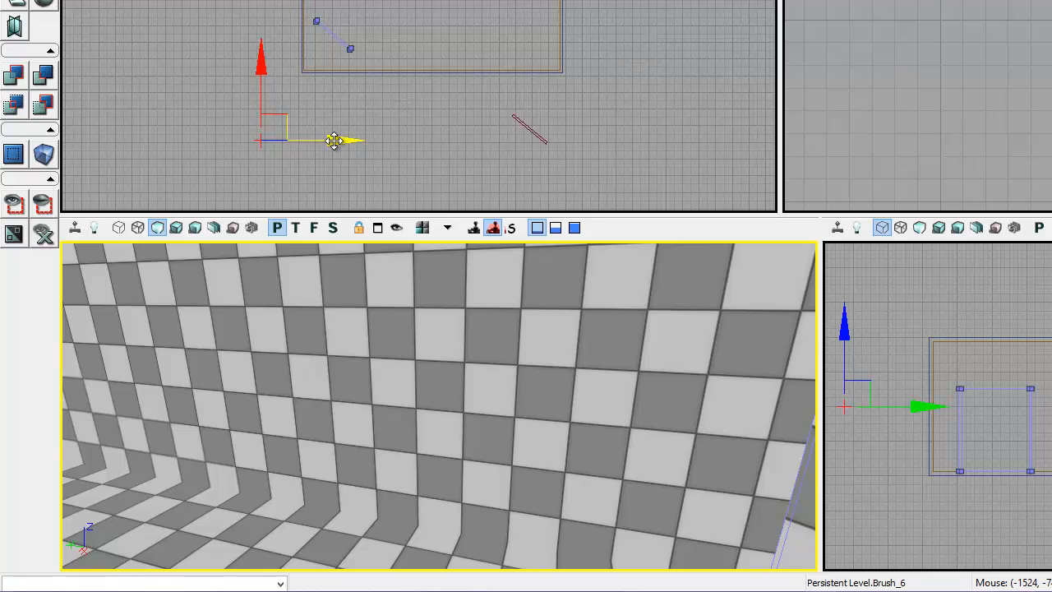
- Duplicate the lower-left wall to the right in the Top view and rotate the copy to slant the opposite way
drag(334, 141, 439, 161)
key(space)
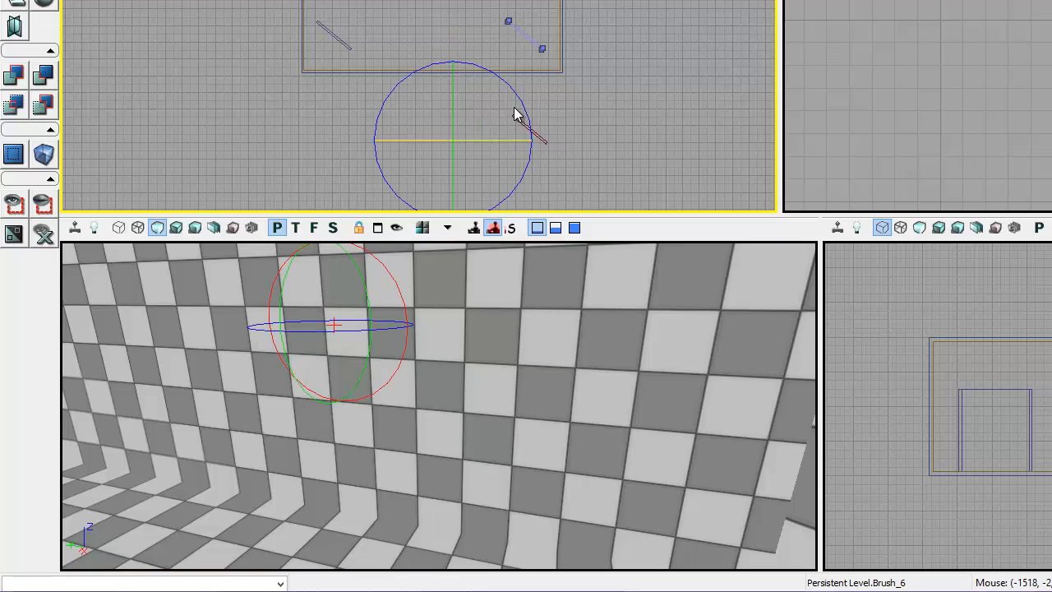
mouse_move(514, 114)
mouse_down()
mouse_move(520, 96)
mouse_move(521, 123)
mouse_move(423, 212)
mouse_up()
key(space)
key(space)
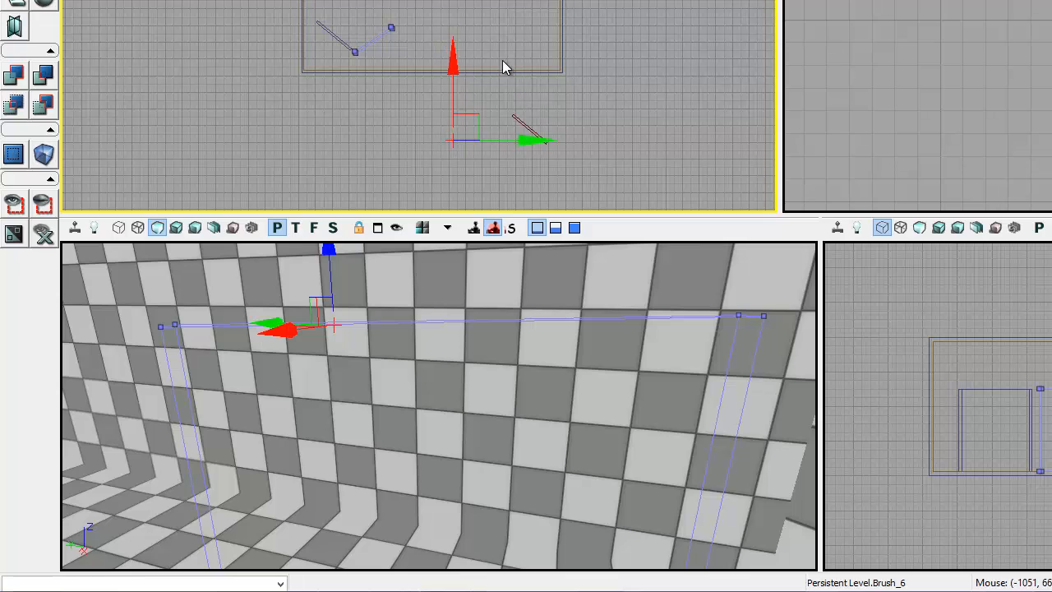
- Move the rotated wall copy into the room's lower-right corner and nudge it slightly left to adjust its corner gap
mouse_move(454, 64)
mouse_down()
mouse_move(477, 69)
mouse_move(465, 73)
mouse_up()
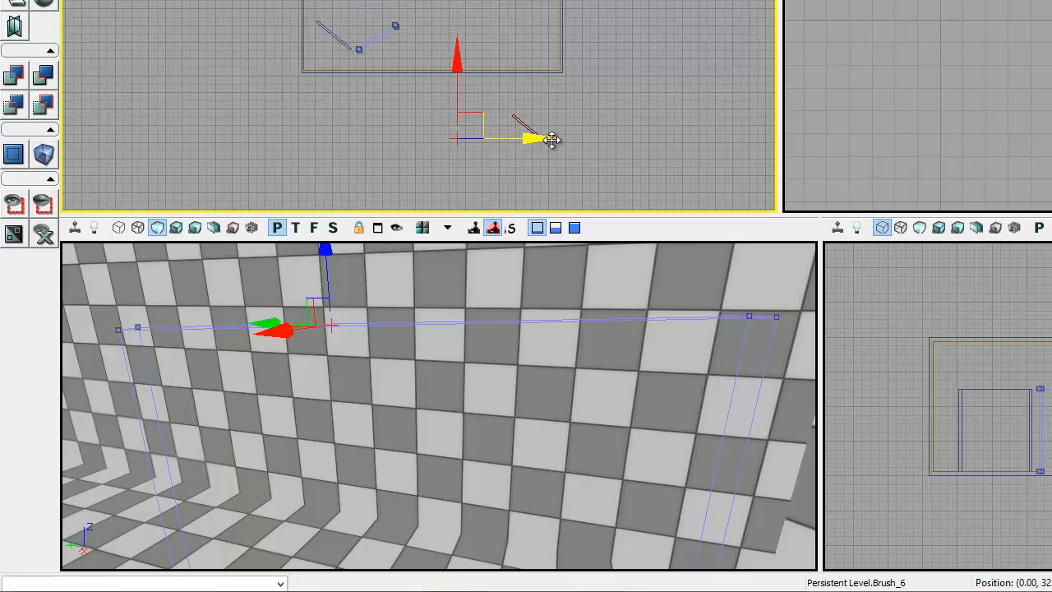
drag(550, 137, 610, 157)
drag(366, 430, 365, 430)
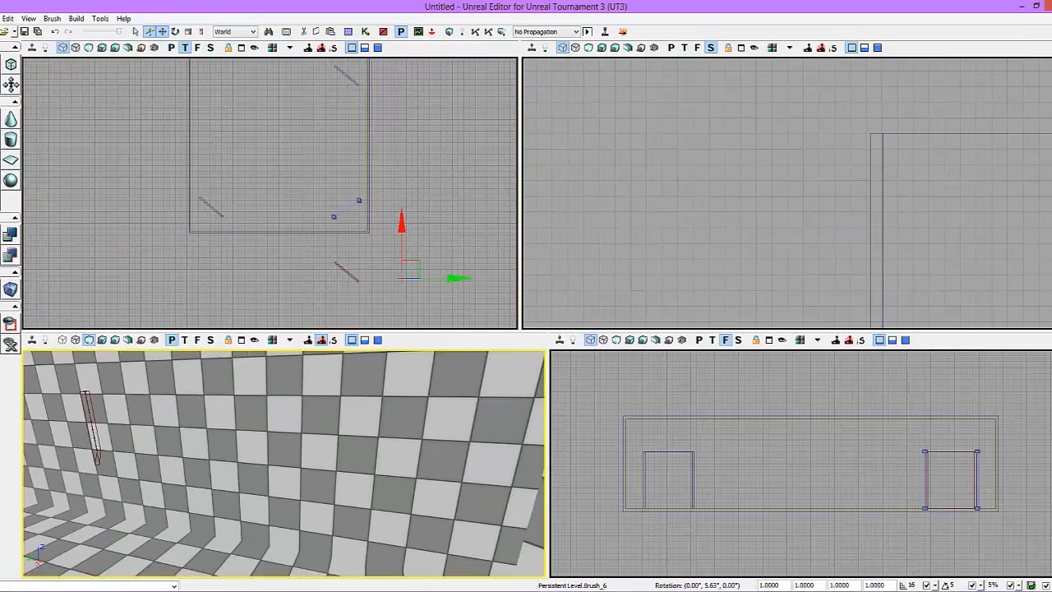
right_drag(366, 430, 547, 485)
mouse_move(278, 497)
right_down()
mouse_move(126, 492)
mouse_move(28, 462)
mouse_move(240, 474)
right_up()
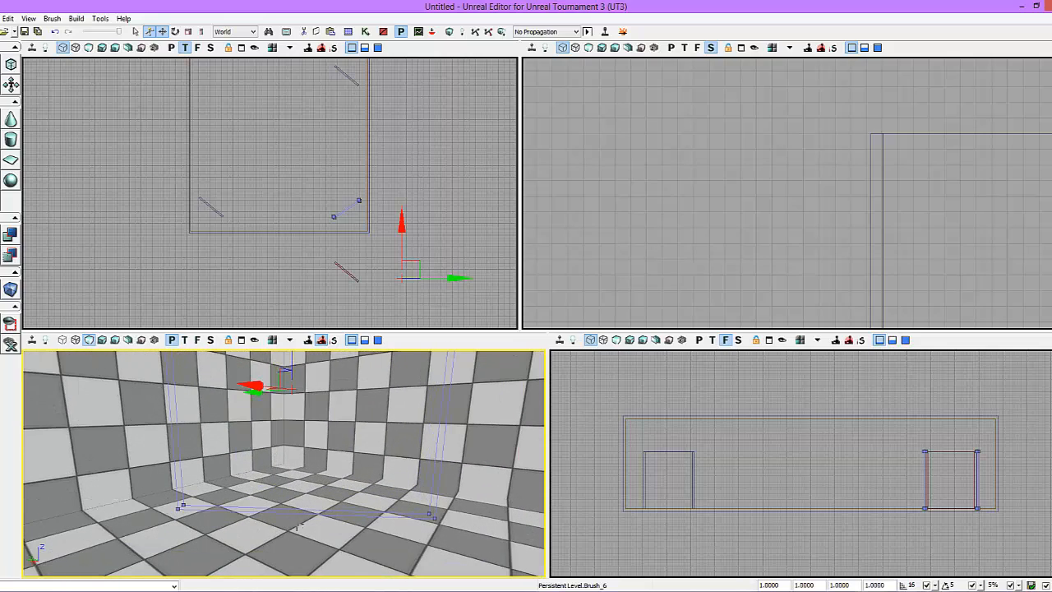
right_drag(298, 526, 252, 493)
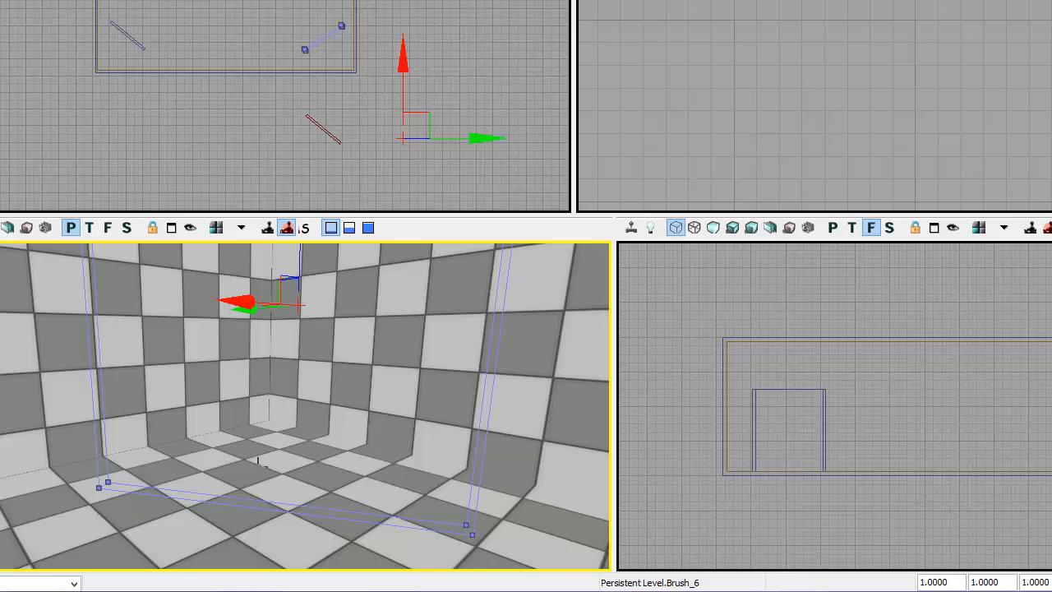
right_drag(265, 483, 263, 479)
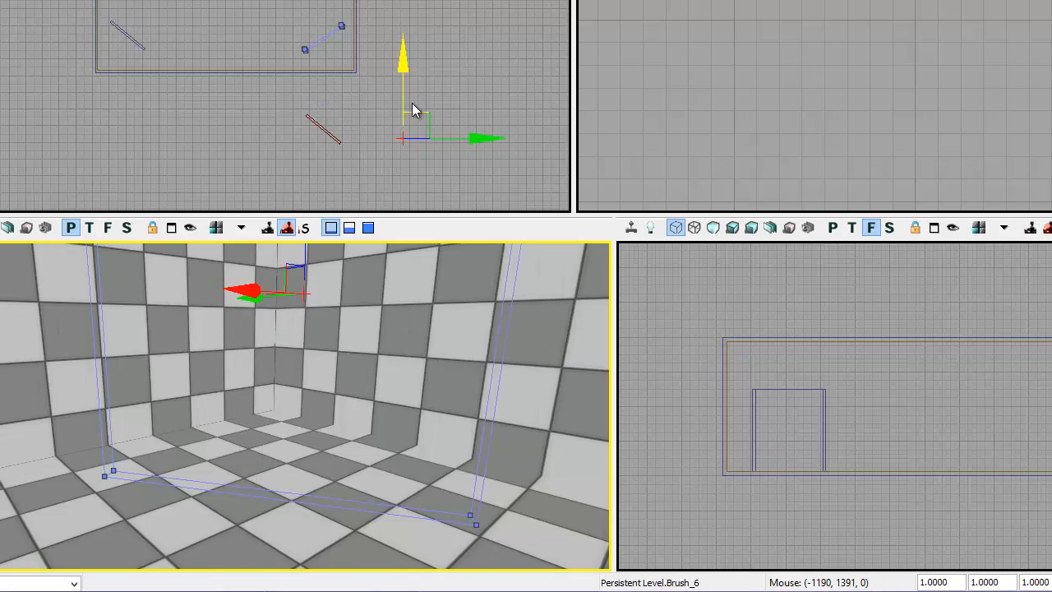
drag(472, 129, 458, 167)
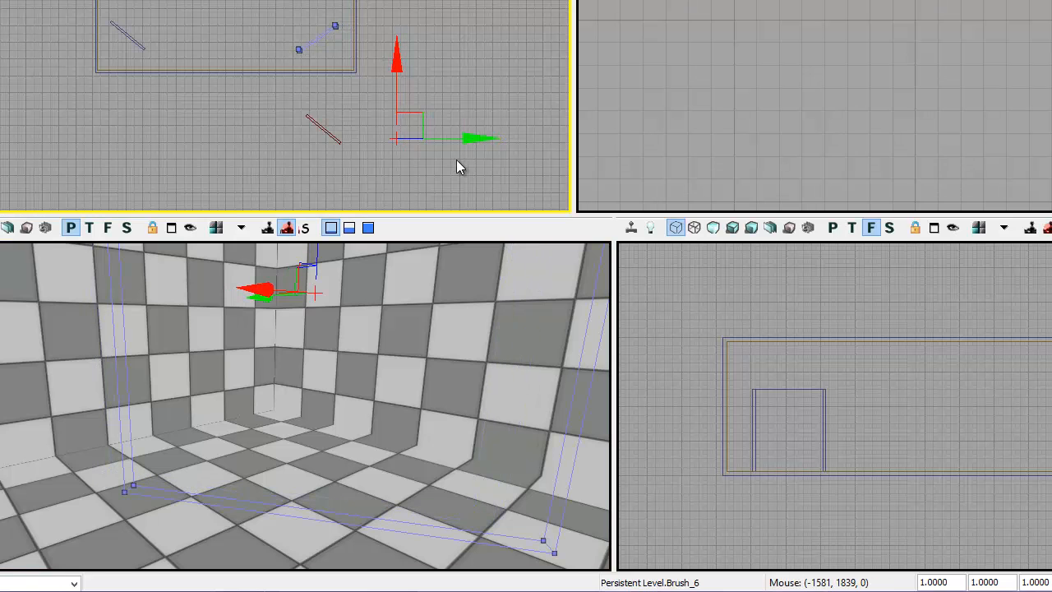
- Rotate the lower-right wall slightly in the Top view to adjust its diagonal angle, and return to the move mode
drag(394, 383, 419, 386)
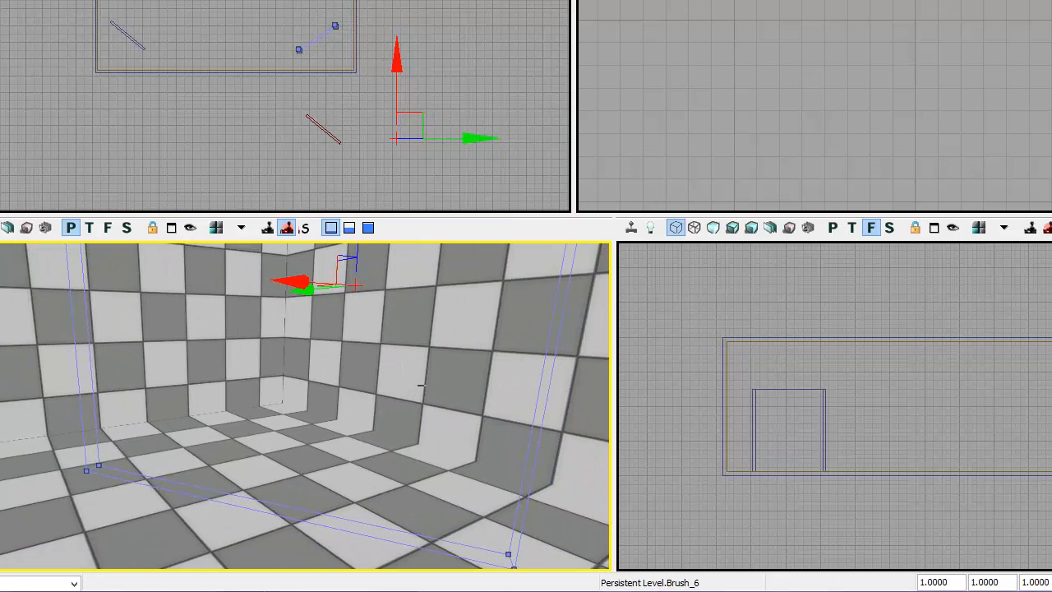
right_drag(420, 385, 406, 326)
key(space)
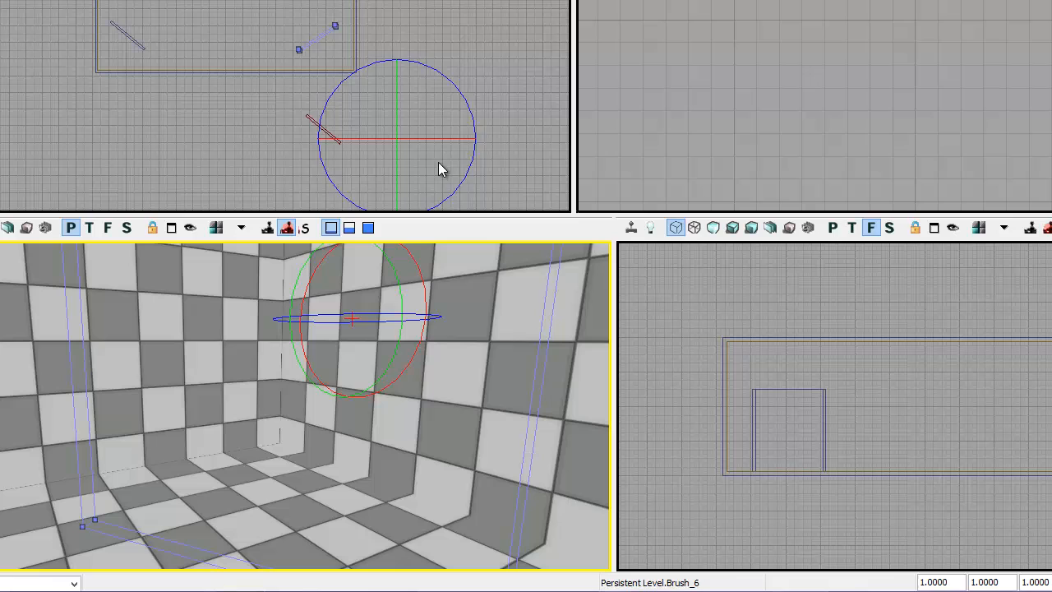
click(449, 83)
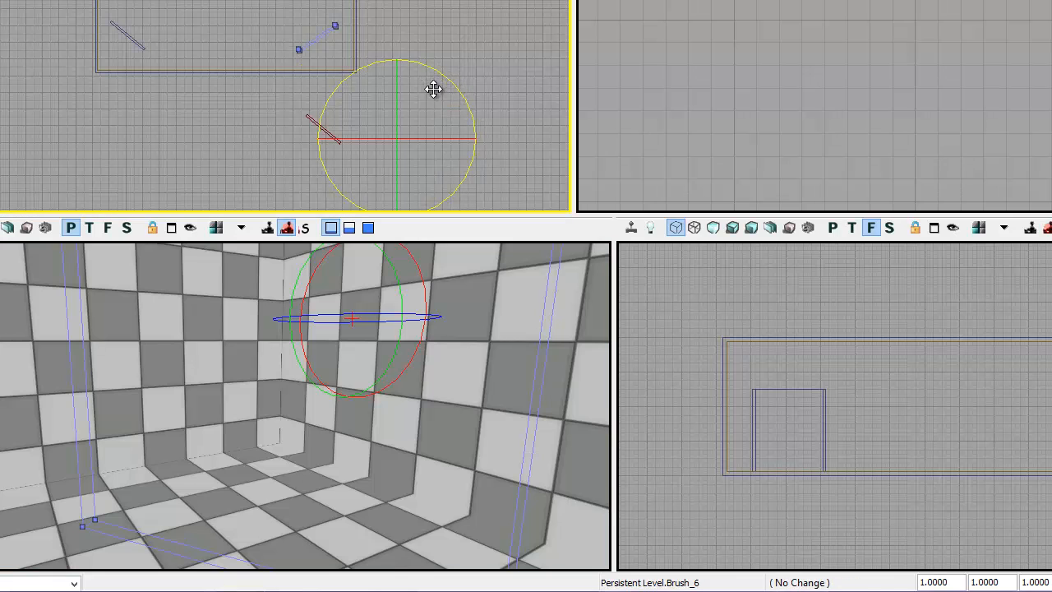
drag(433, 88, 430, 98)
key(space)
key(space)
key(space)
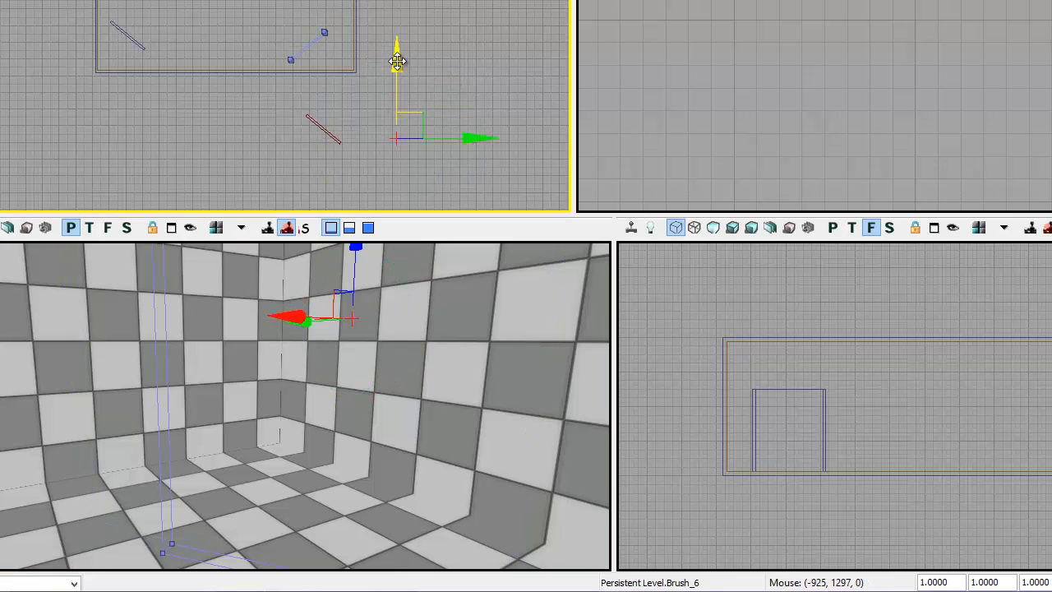
- Nudge the lower-right wall up and right in the Top view and check its placement in the Perspective view
drag(397, 61, 397, 52)
drag(474, 130, 480, 129)
mouse_move(319, 394)
right_down()
mouse_move(317, 432)
mouse_move(321, 415)
right_up()
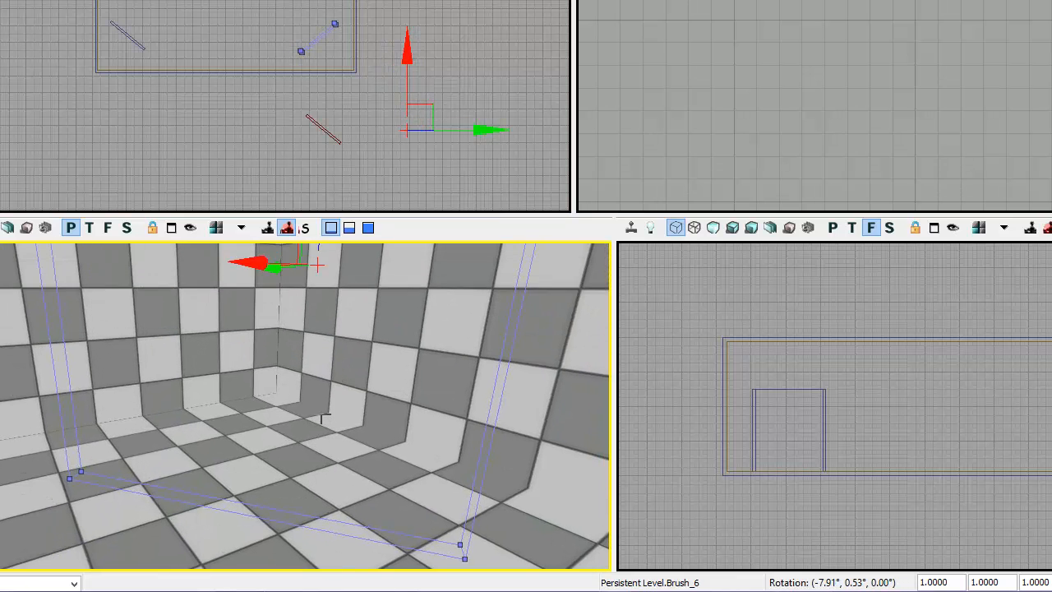
middle_drag(346, 407, 363, 391)
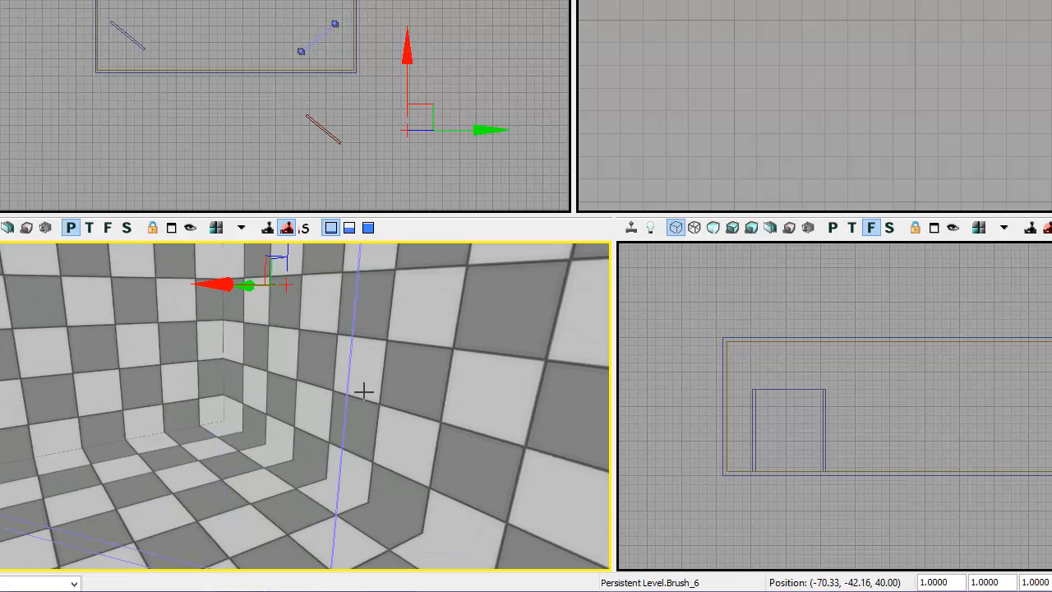
- Shift the lower-right wall down and slightly right toward the corner, and inspect the gap beside the room's side wall
drag(408, 58, 420, 73)
drag(488, 138, 493, 138)
right_drag(305, 405, 345, 371)
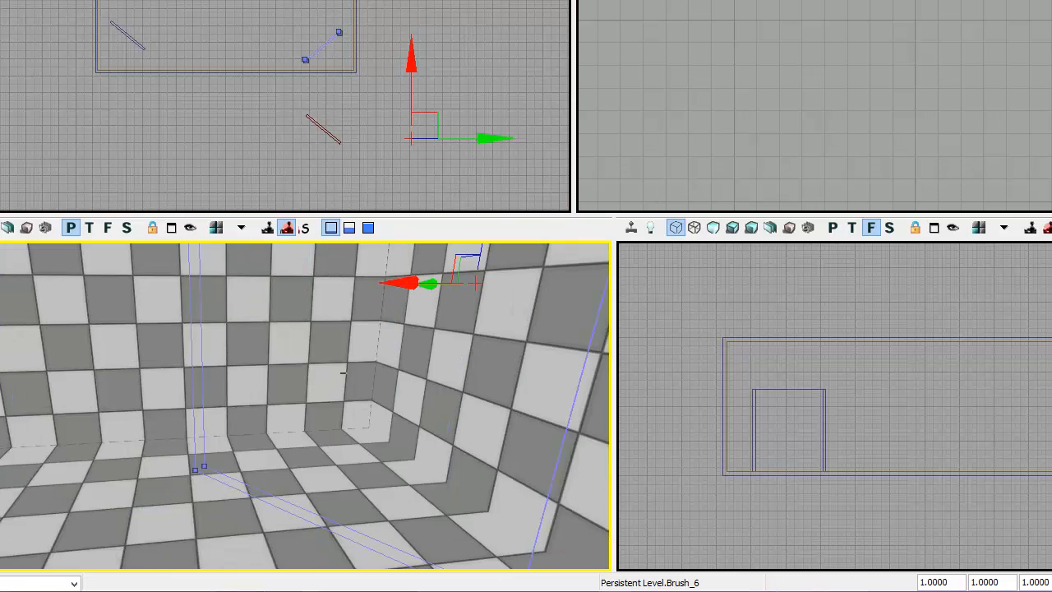
middle_drag(345, 370, 477, 379)
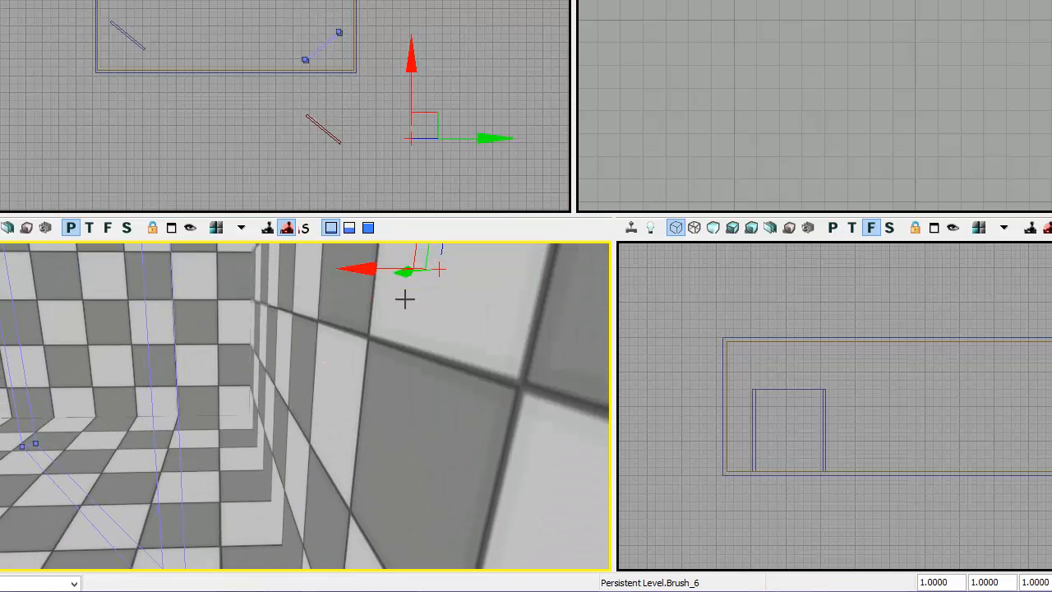
- Move the lower-right wall slightly left and up, and inspect the gaps at both of its ends in the Perspective view
drag(482, 140, 476, 140)
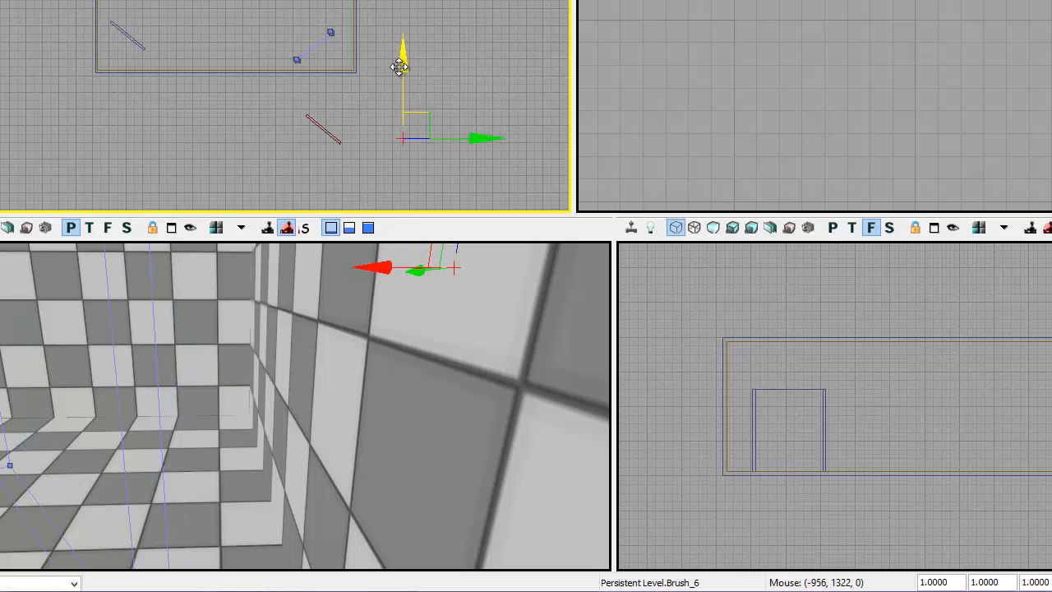
drag(399, 66, 399, 67)
right_drag(280, 266, 247, 385)
middle_drag(247, 385, 4, 352)
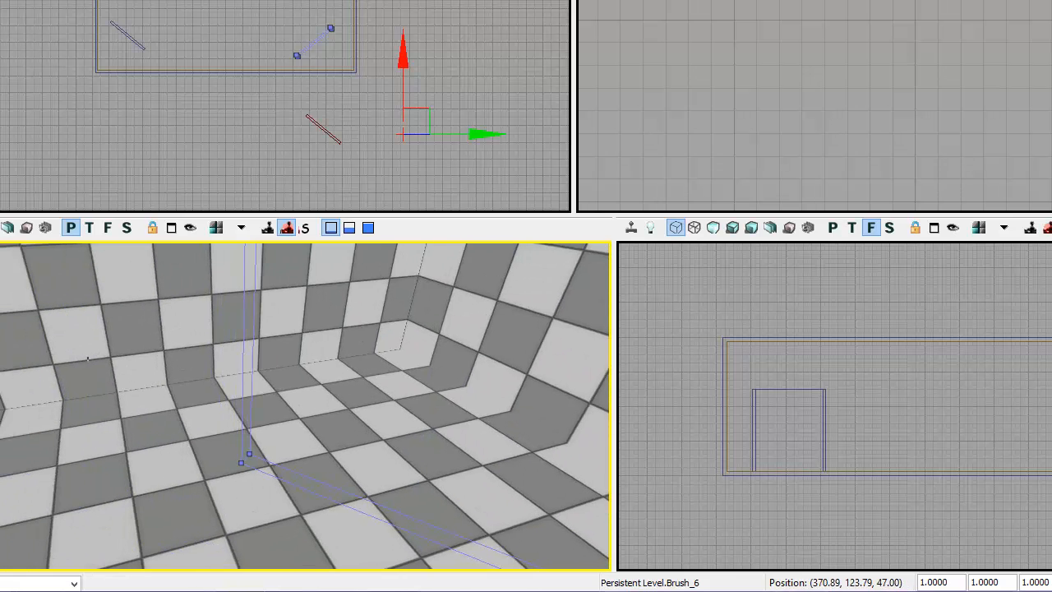
right_drag(4, 352, 197, 375)
middle_drag(197, 375, 29, 362)
right_drag(28, 362, 137, 371)
middle_drag(135, 371, 290, 267)
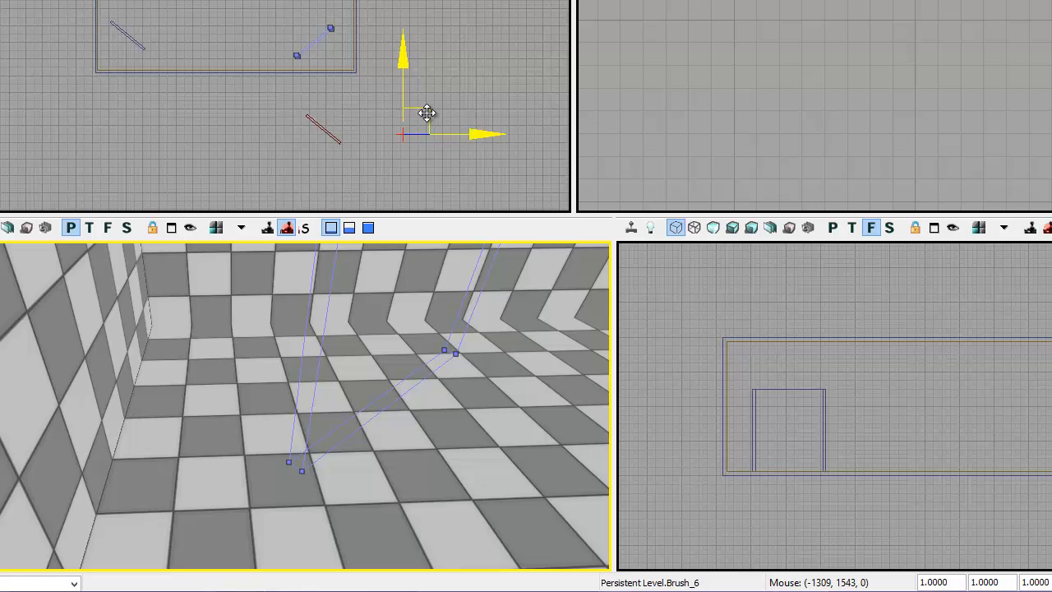
- Nudge the lower-right wall right by 16 units and view it facing the corner in the Perspective view
drag(426, 114, 433, 115)
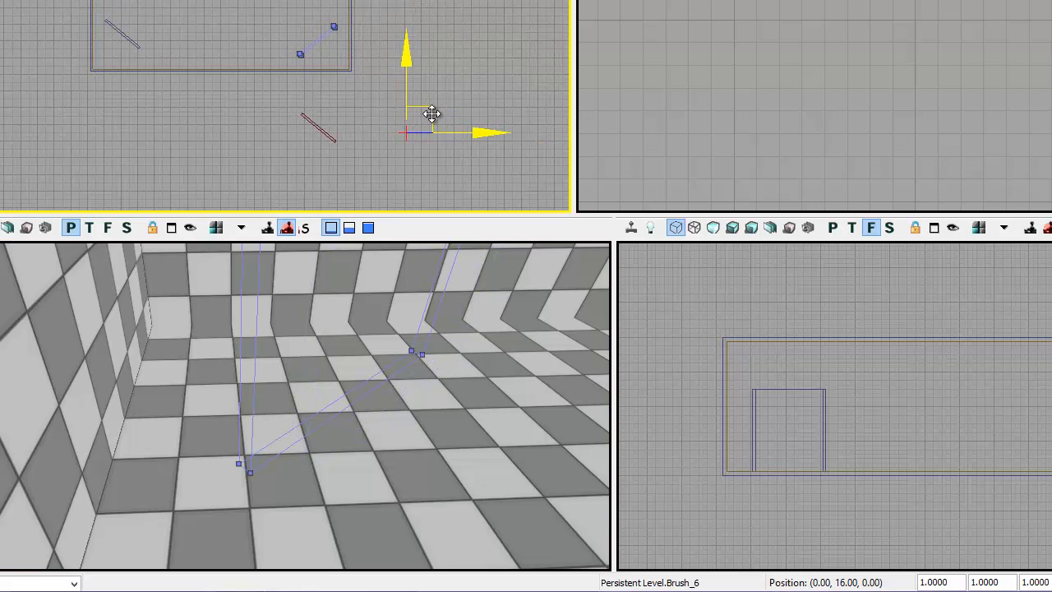
drag(397, 353, 395, 343)
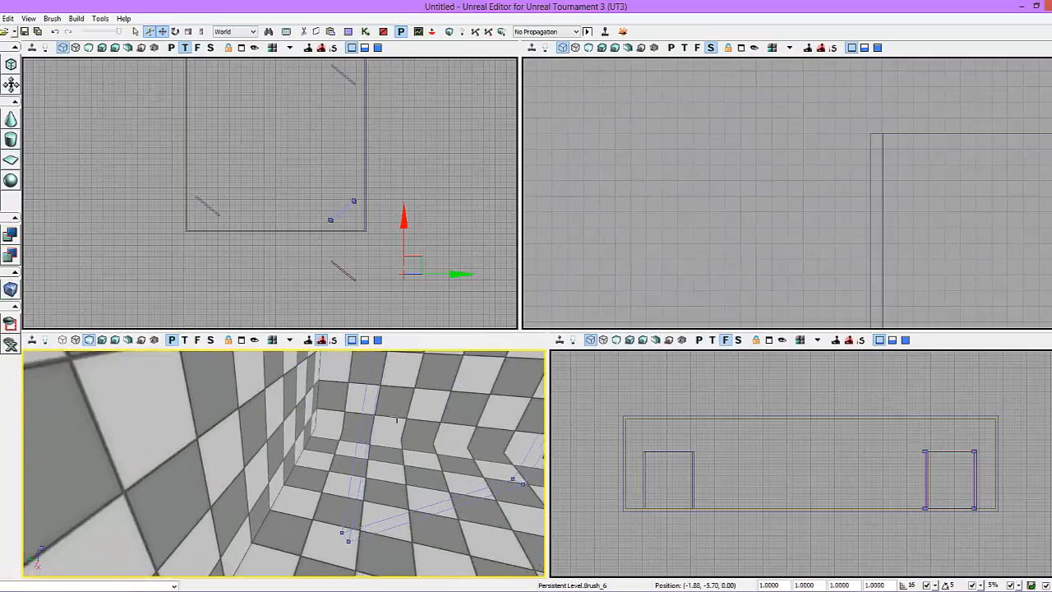
mouse_move(396, 420)
mouse_down()
mouse_move(427, 436)
mouse_move(394, 415)
mouse_move(427, 395)
mouse_move(411, 408)
mouse_up()
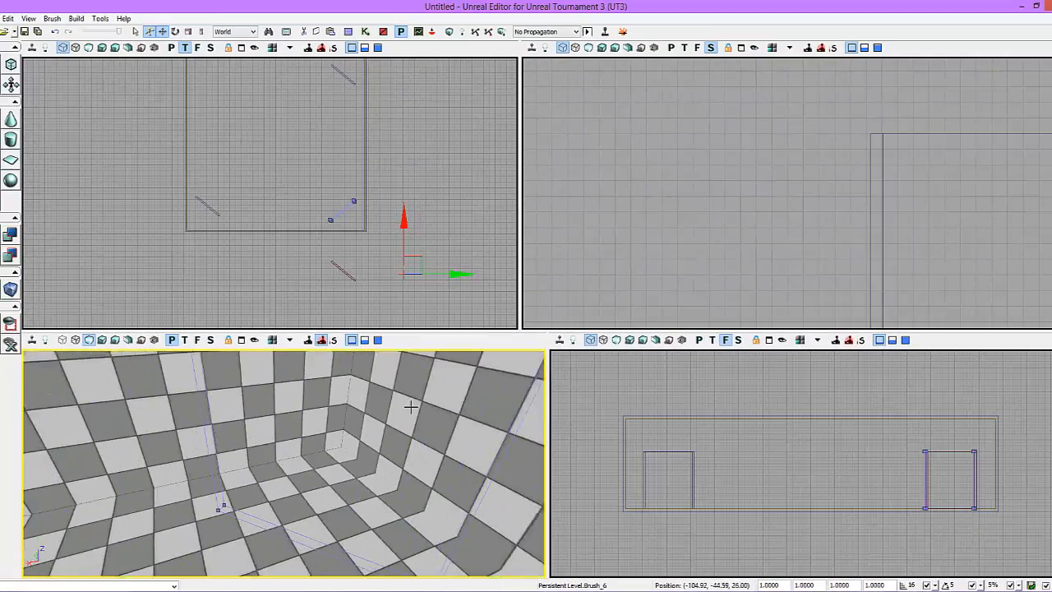
right_drag(411, 408, 448, 415)
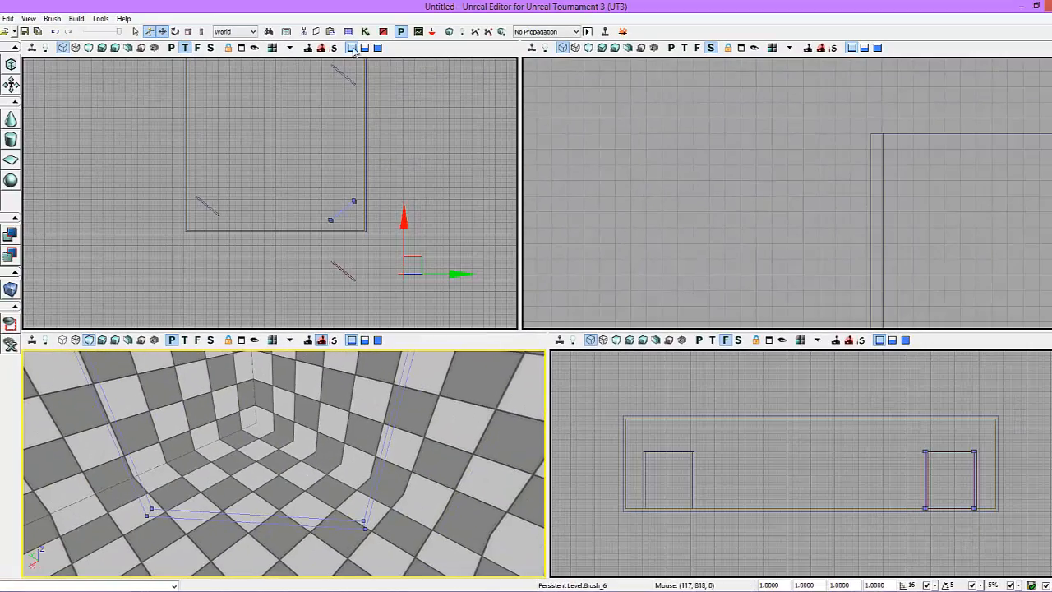
- Rebuild the map, dismiss the map check, and look at the gap behind the lower-right wall
click(493, 33)
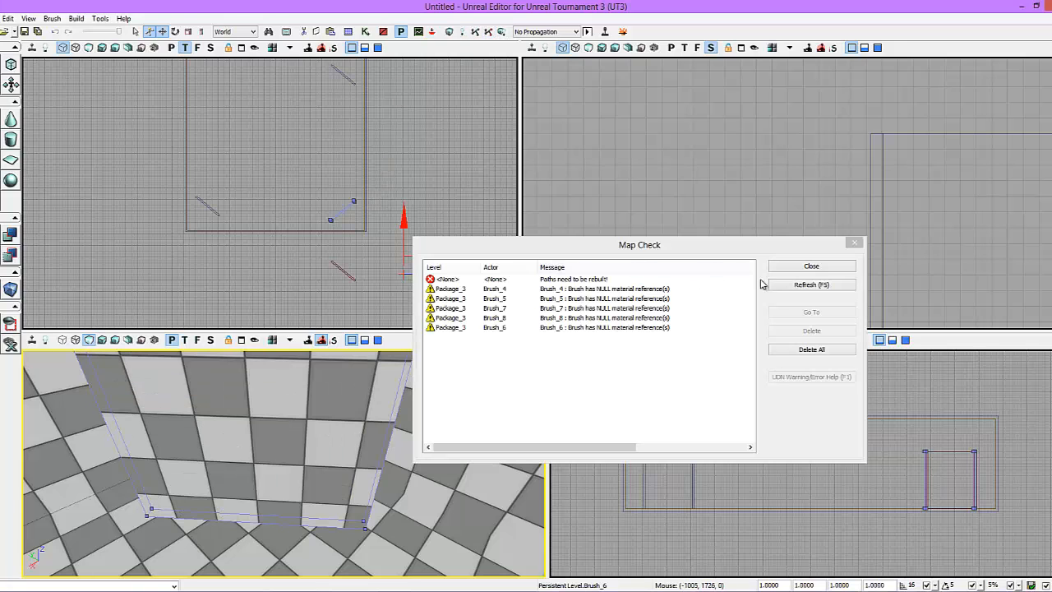
click(794, 269)
drag(474, 474, 350, 458)
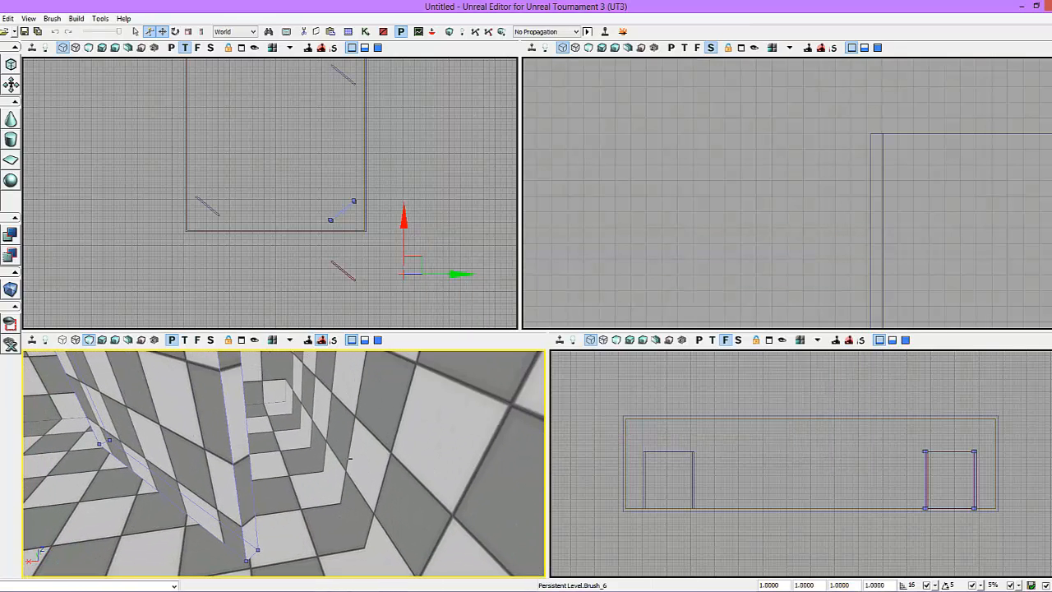
- Nudge the lower-right wall slightly up, rebuild the map geometry, dismiss the map check and look around the room
click(338, 215)
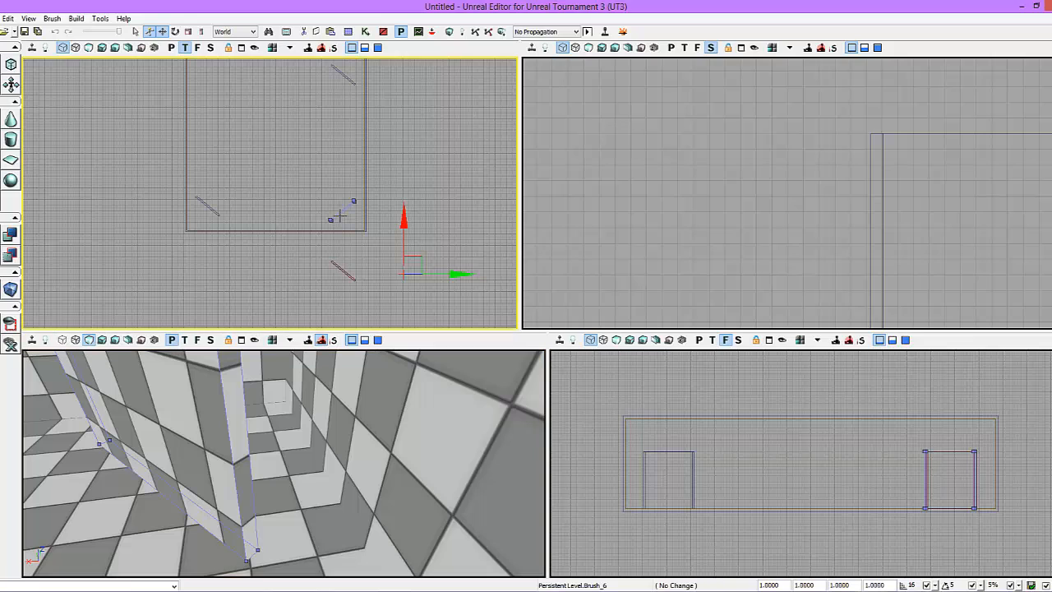
drag(401, 222, 400, 221)
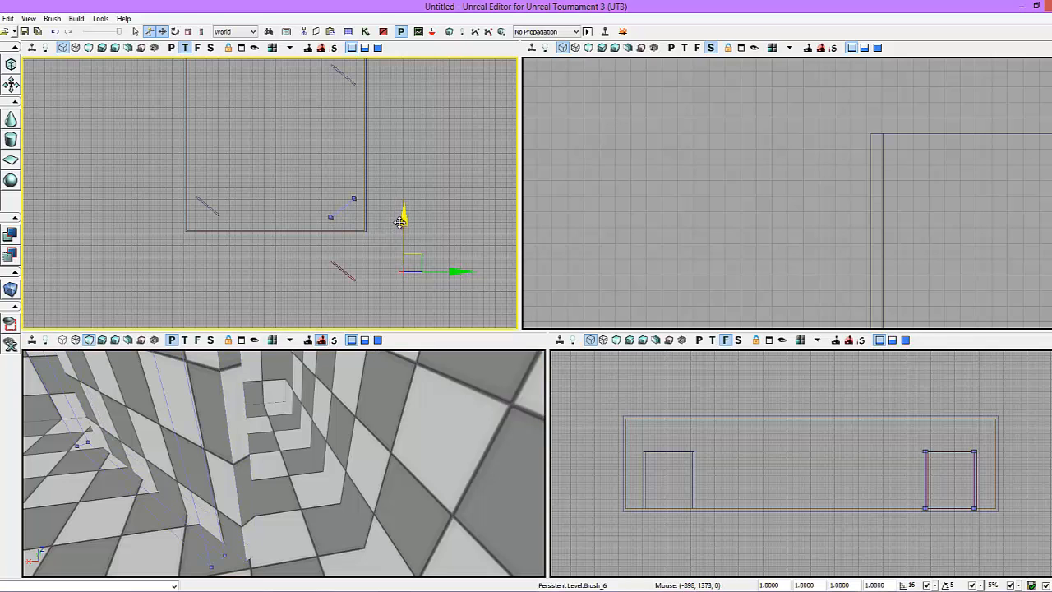
click(450, 31)
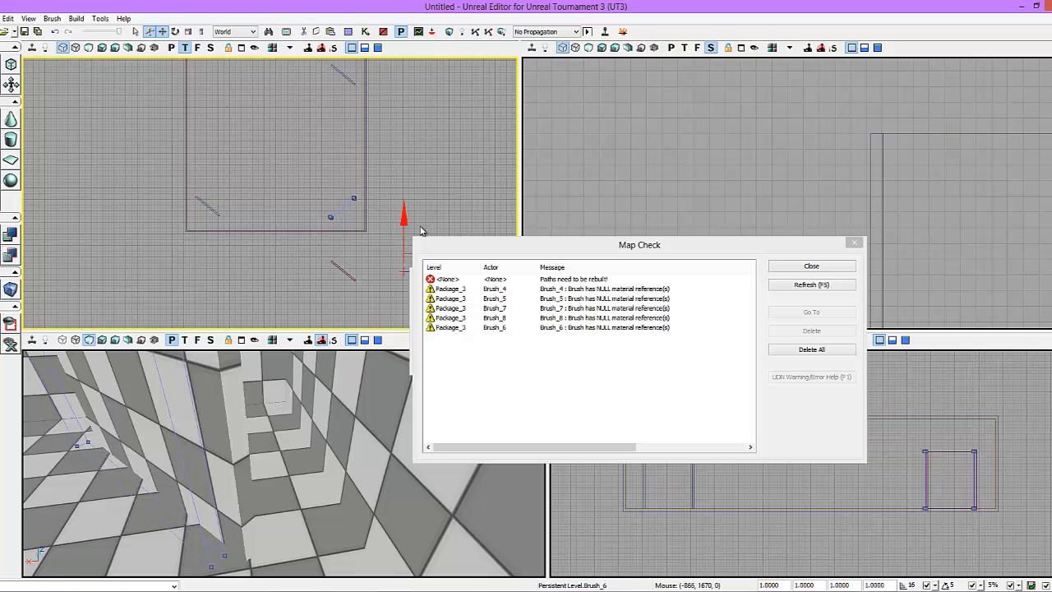
click(776, 267)
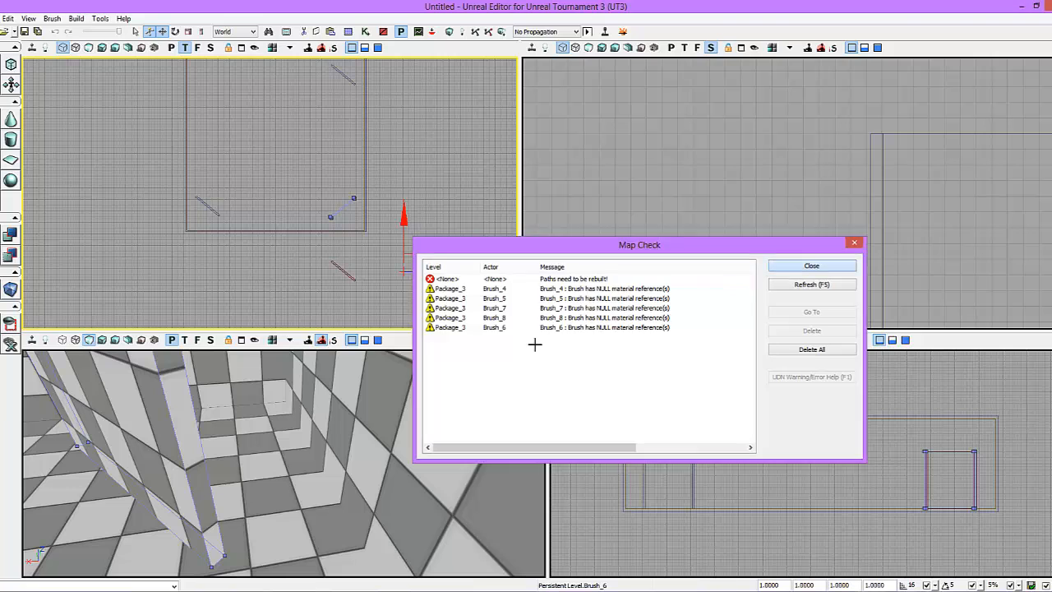
drag(493, 395, 226, 422)
mouse_move(227, 423)
right_down()
mouse_move(137, 422)
mouse_move(25, 380)
mouse_move(438, 390)
right_up()
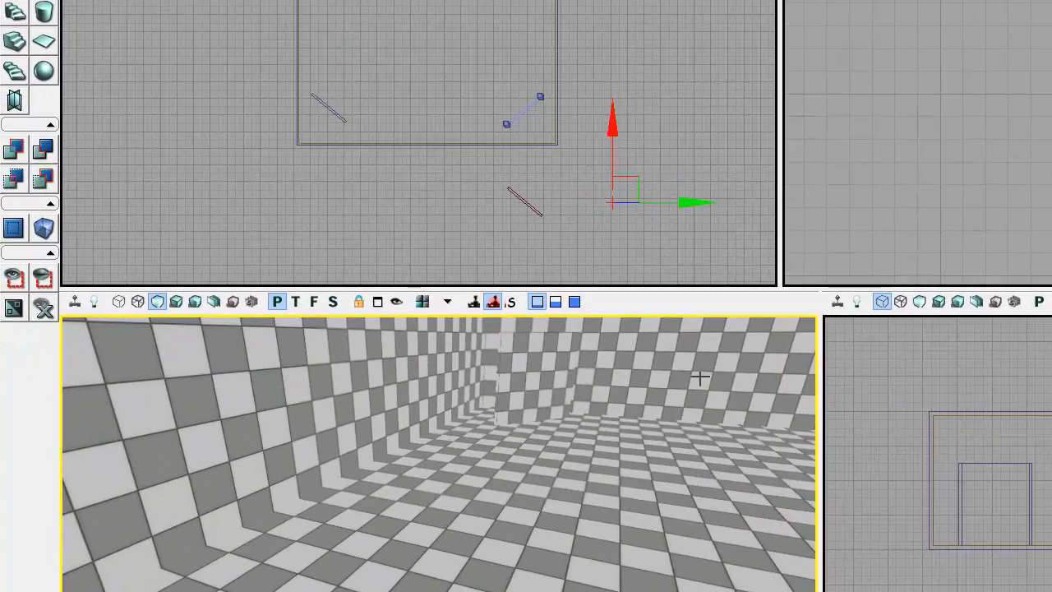
- Duplicate the lower-right wall in the Top view and move the copy to the room's upper-left corner
mouse_move(700, 376)
right_down()
mouse_move(794, 371)
mouse_move(700, 367)
right_up()
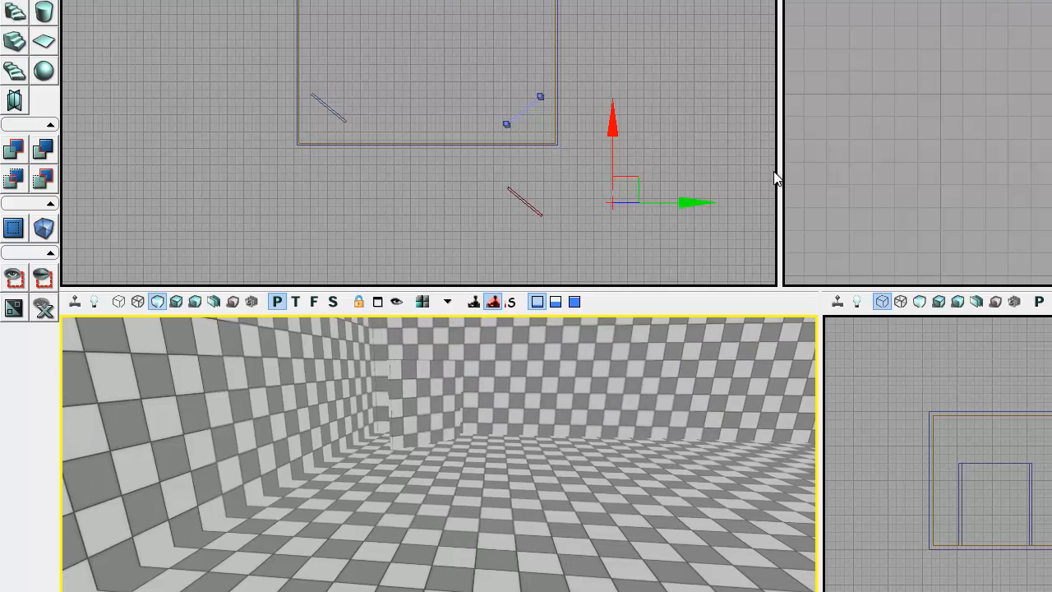
right_drag(680, 71, 717, 129)
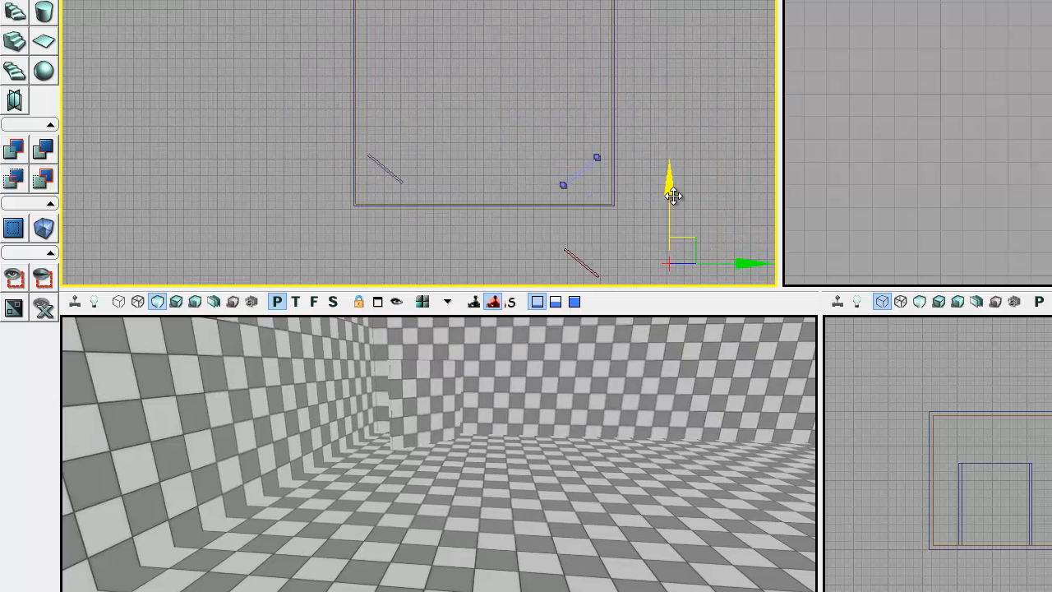
mouse_move(669, 190)
alt+mouse_down()
mouse_move(578, 119)
mouse_move(603, 164)
mouse_move(608, 107)
mouse_move(594, 60)
alt+mouse_up()
mouse_move(734, 169)
mouse_down()
mouse_move(600, 129)
mouse_move(753, 176)
mouse_move(516, 189)
mouse_up()
mouse_move(458, 87)
mouse_down()
mouse_move(484, 47)
mouse_move(491, 56)
mouse_up()
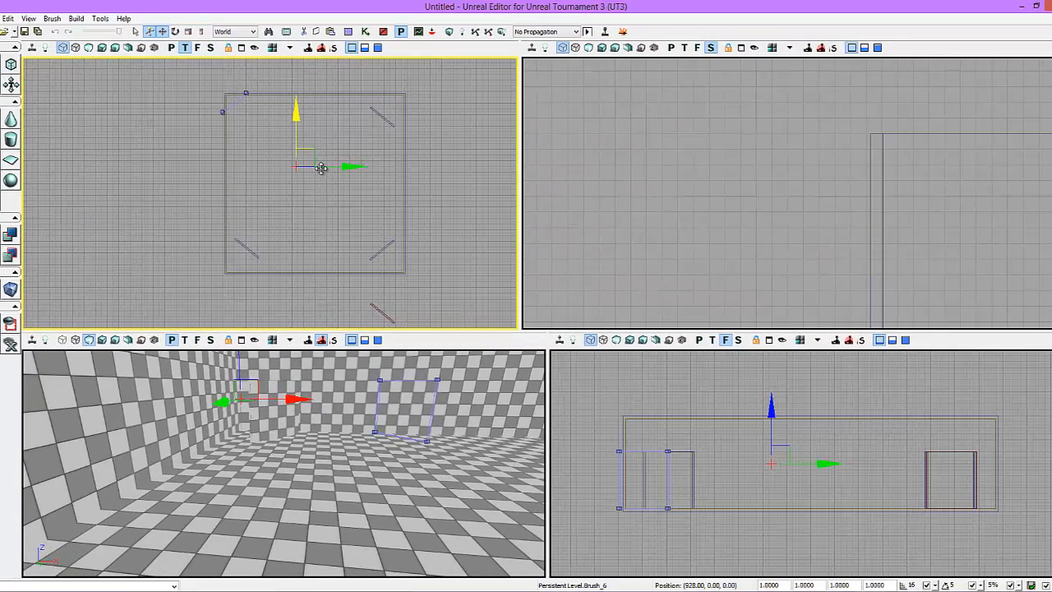
- Shift the new wall copy horizontally and vertically until it sits diagonally inside the room's upper-left corner
drag(322, 168, 378, 169)
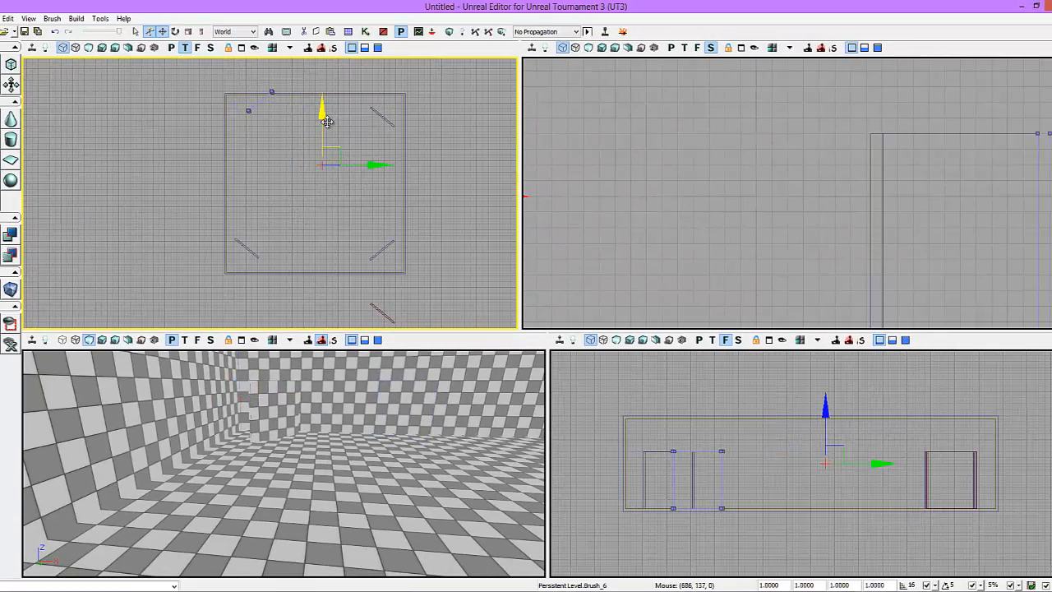
drag(320, 116, 320, 134)
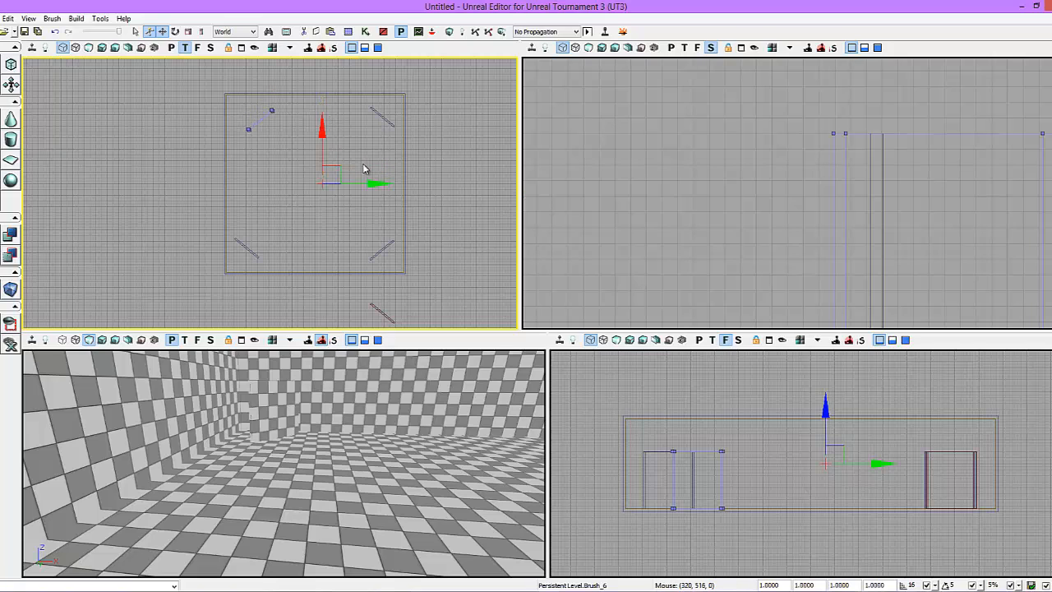
drag(373, 182, 356, 178)
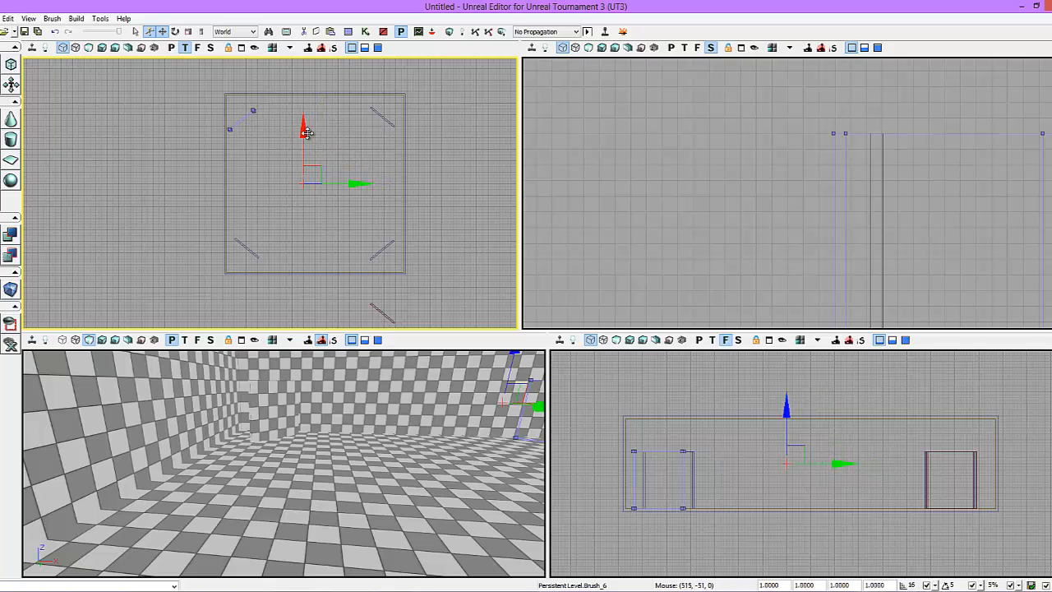
drag(305, 135, 312, 135)
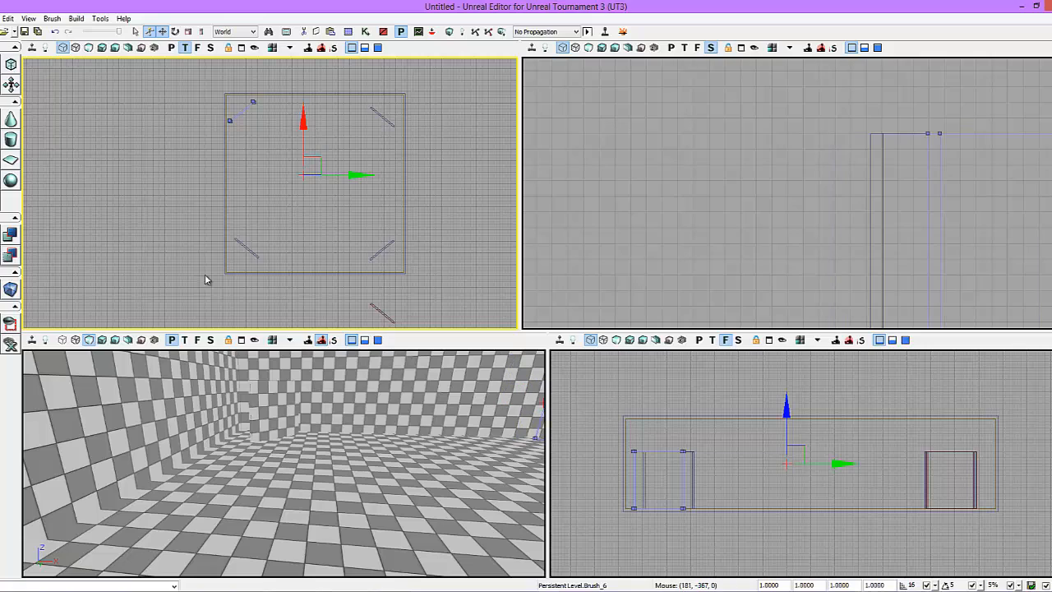
- Examine the gaps between the upper-left wall copy and the room's walls in the Perspective view
drag(206, 275, 295, 255)
right_drag(164, 385, 271, 361)
mouse_move(225, 458)
mouse_down()
mouse_move(214, 478)
mouse_move(275, 509)
mouse_move(138, 496)
mouse_move(134, 507)
mouse_up()
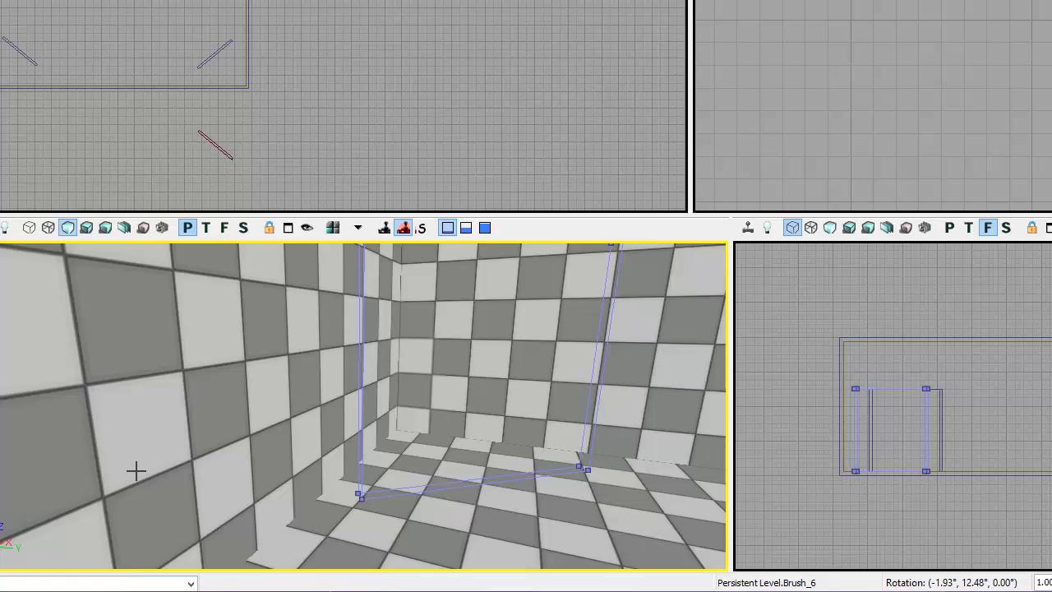
drag(135, 470, 225, 374)
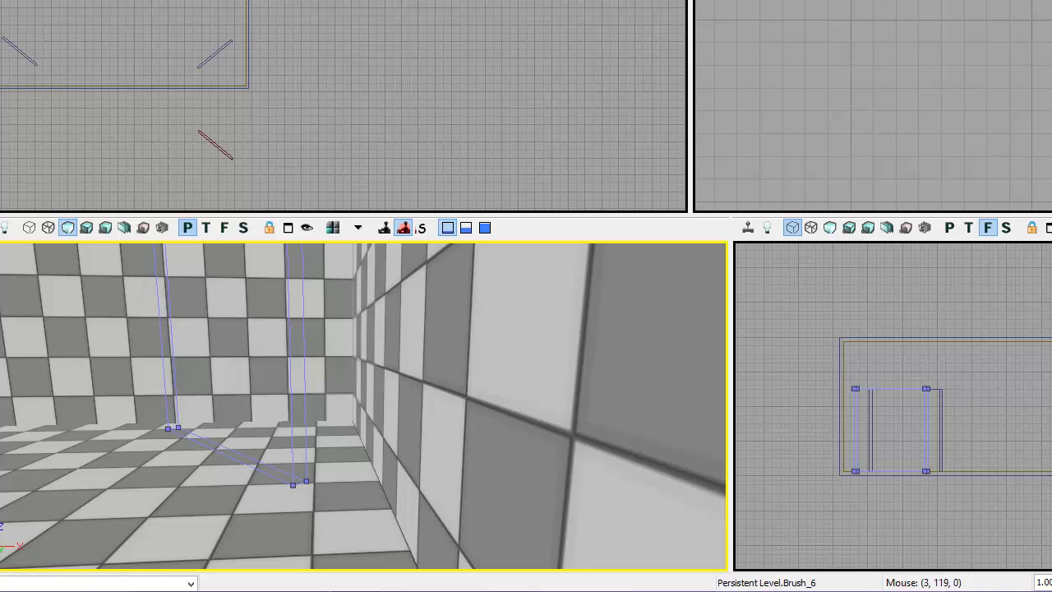
- Reposition the upper-left wall copy horizontally and vertically in the Top view to even out its distance from both room walls
click(343, 107)
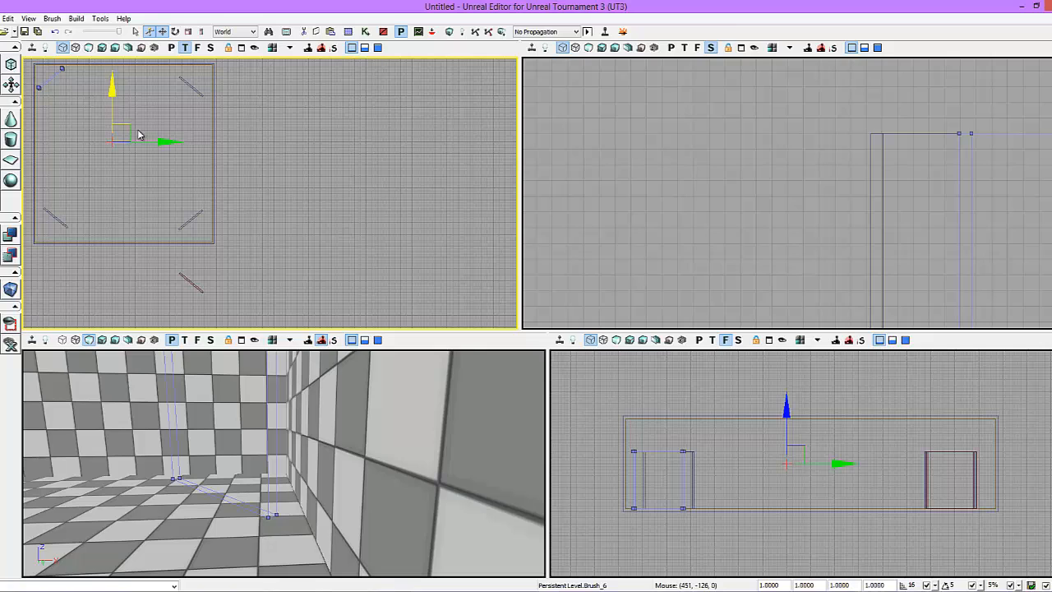
drag(165, 140, 170, 140)
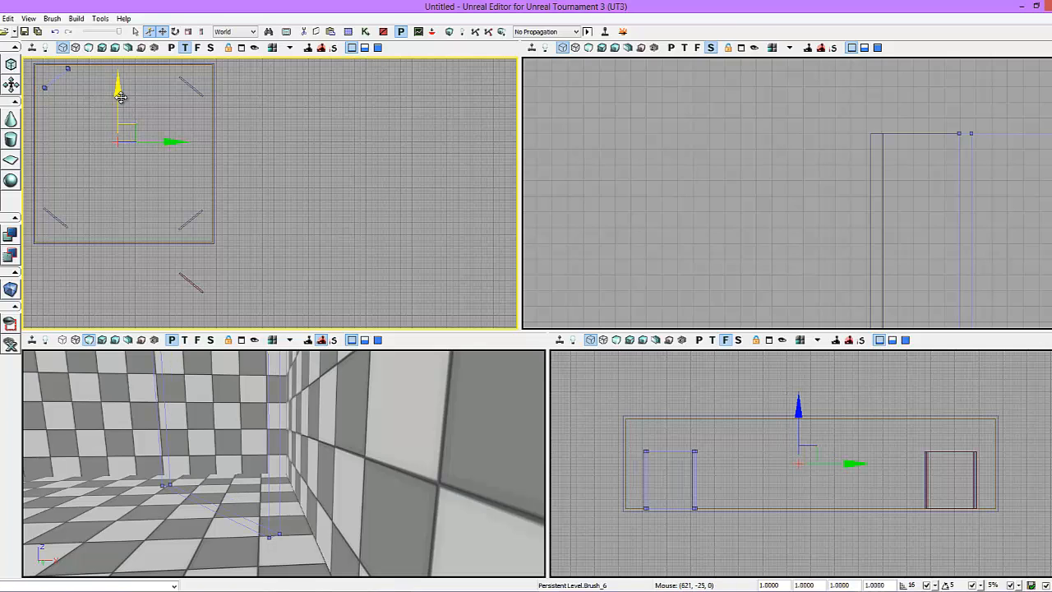
drag(119, 97, 121, 106)
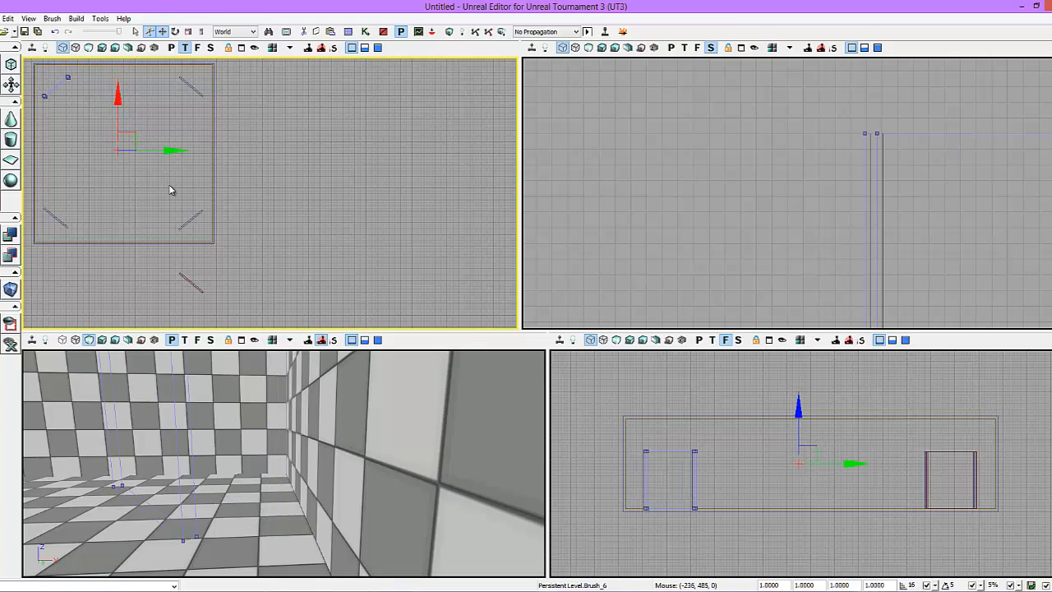
drag(168, 150, 160, 150)
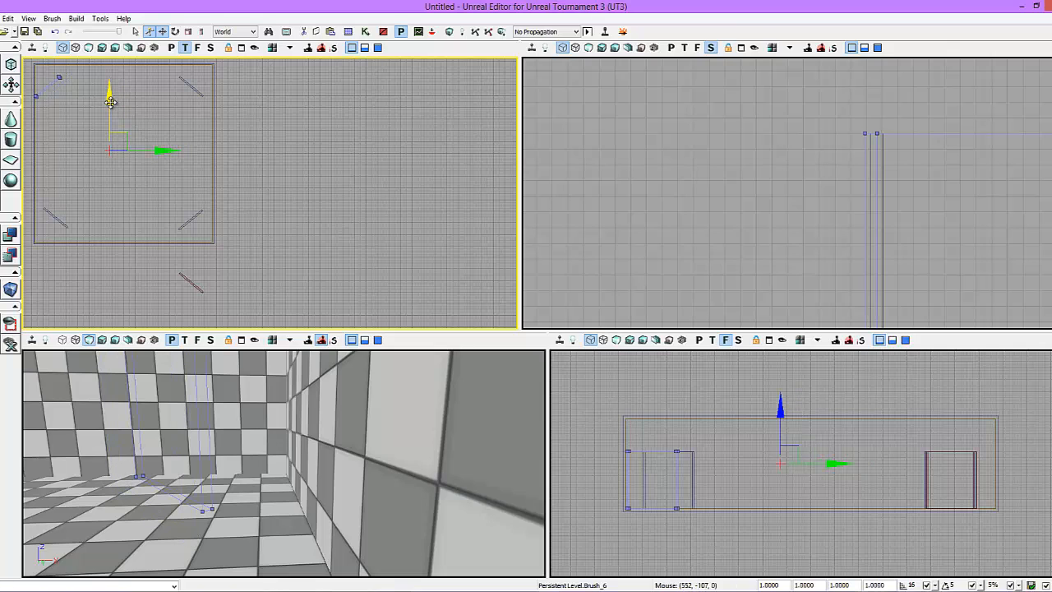
drag(113, 104, 115, 100)
drag(147, 141, 167, 140)
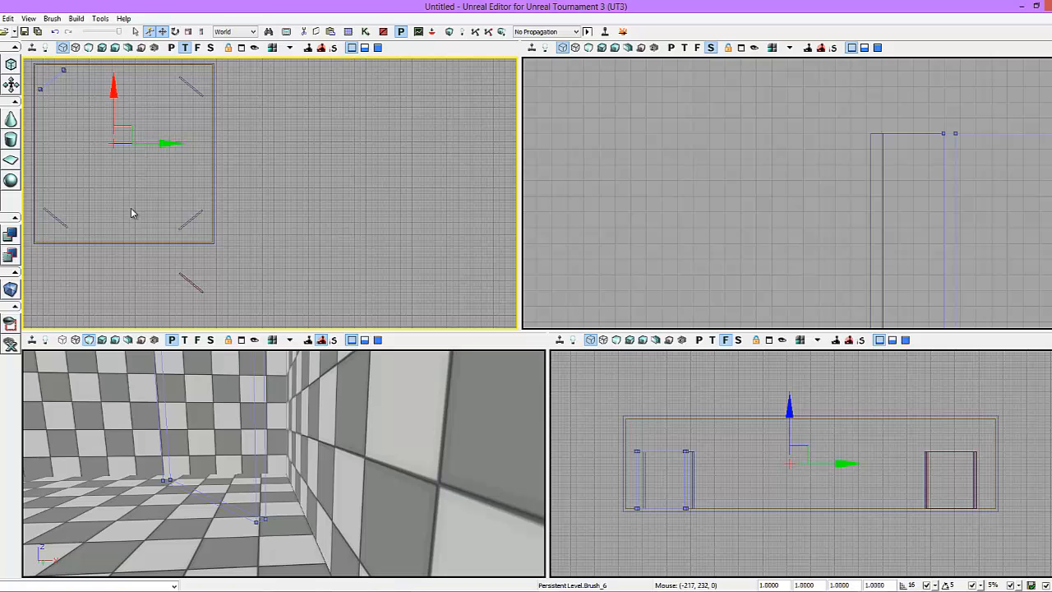
- Check the upper-left wall's gaps in the Perspective view and nudge the wall slightly away from the corner
drag(116, 524, 304, 526)
drag(110, 476, 109, 518)
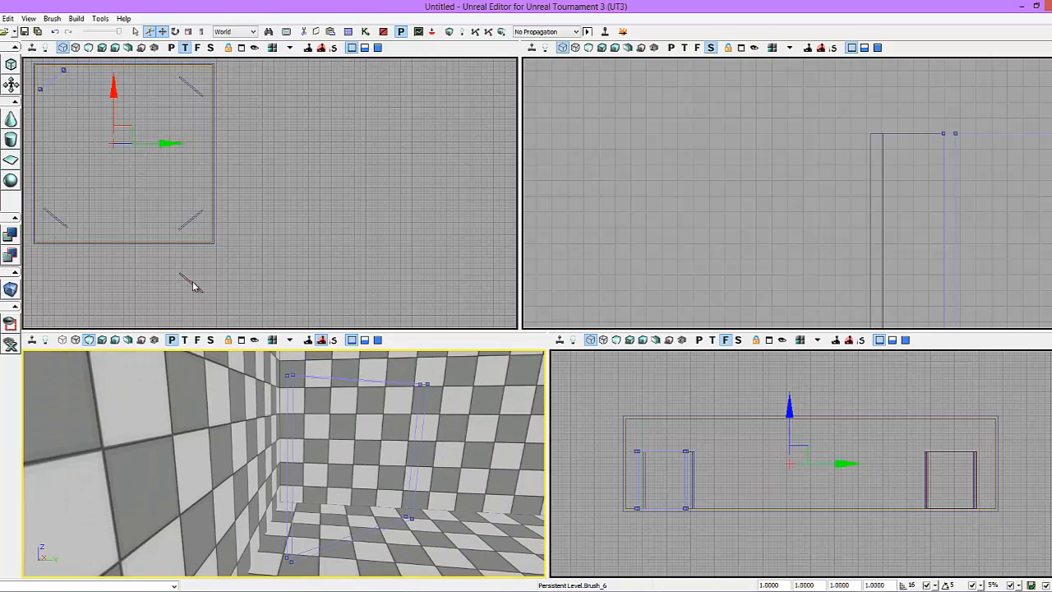
drag(115, 96, 127, 131)
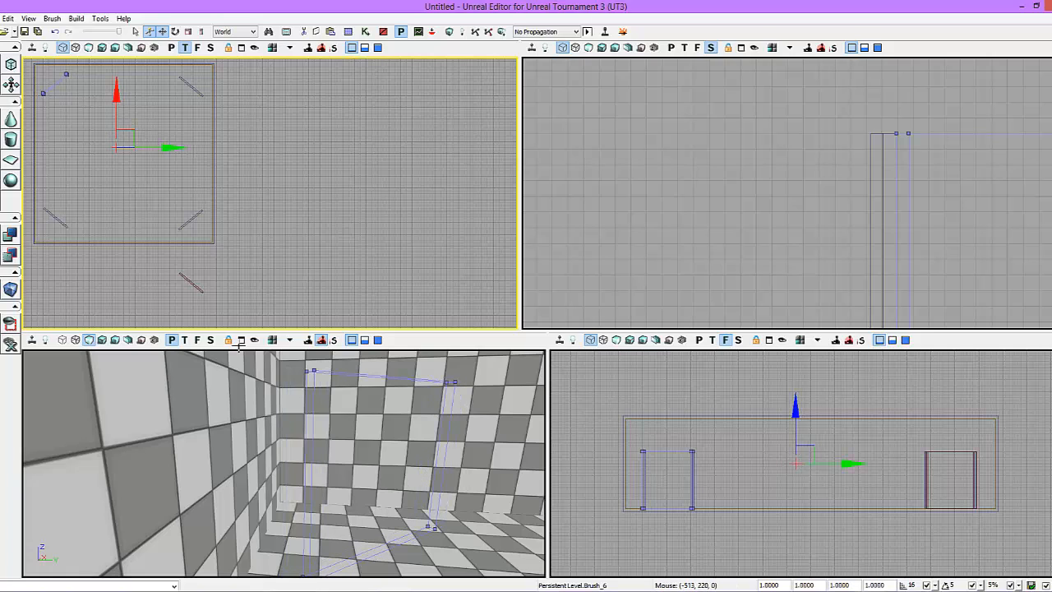
drag(328, 460, 324, 406)
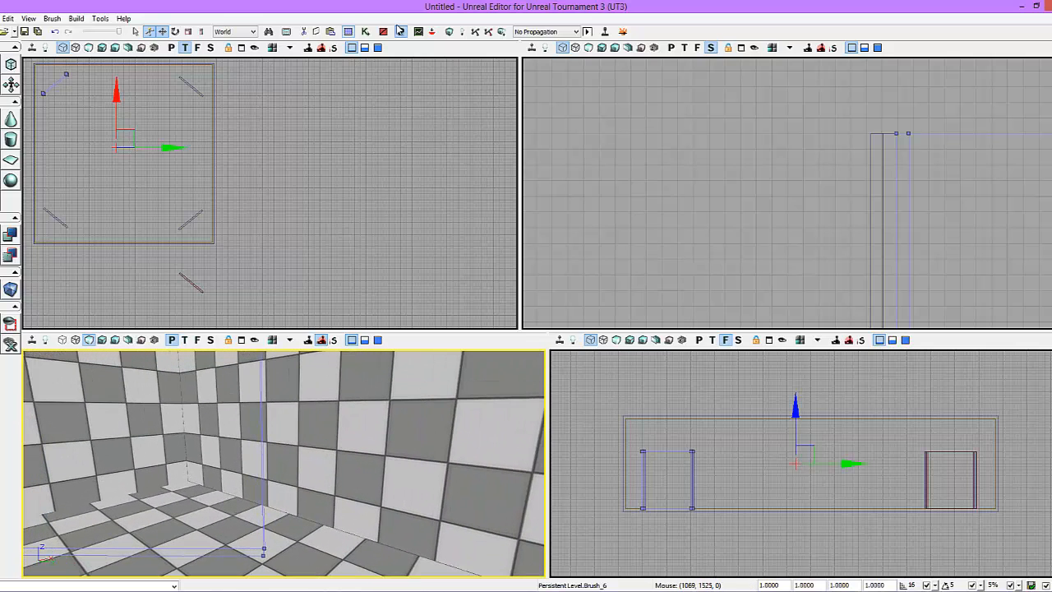
- Rebuild the map geometry, close the map check and look around the room with its new upper-left wall
click(449, 32)
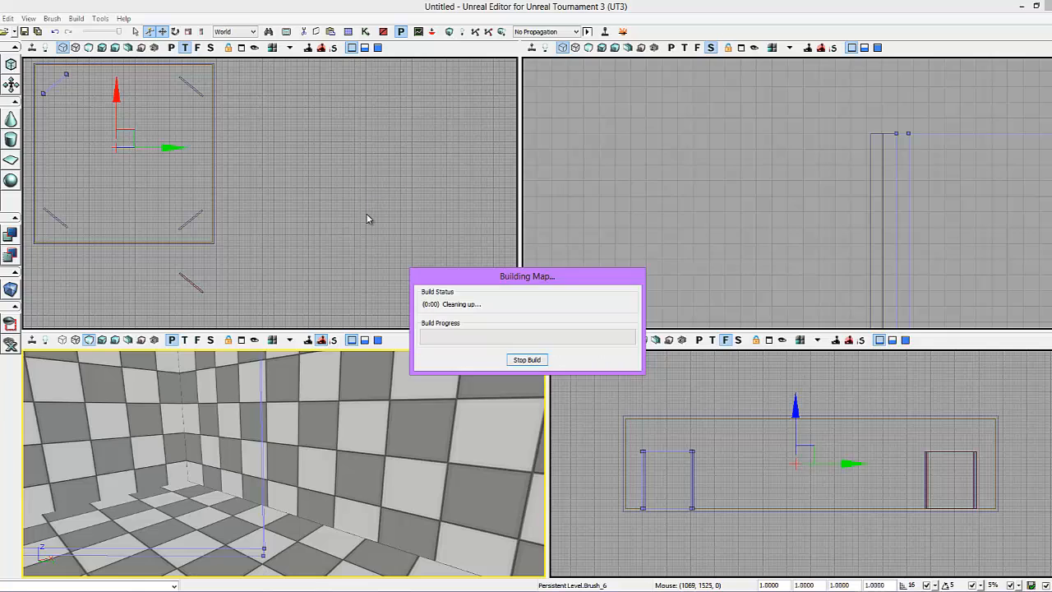
click(774, 271)
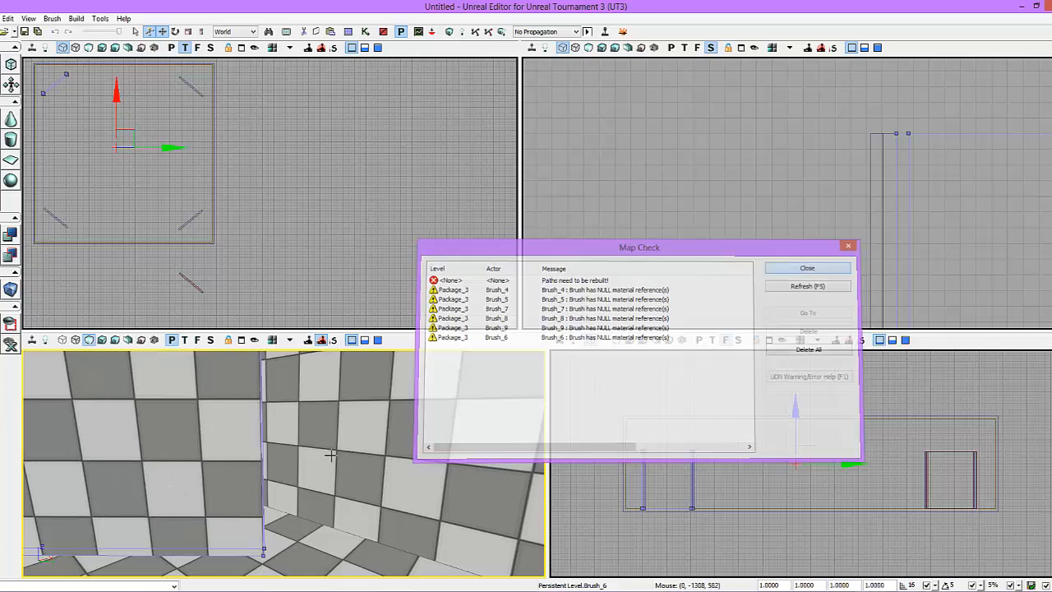
mouse_move(329, 455)
mouse_down()
mouse_move(406, 472)
mouse_move(547, 472)
mouse_move(290, 519)
mouse_up()
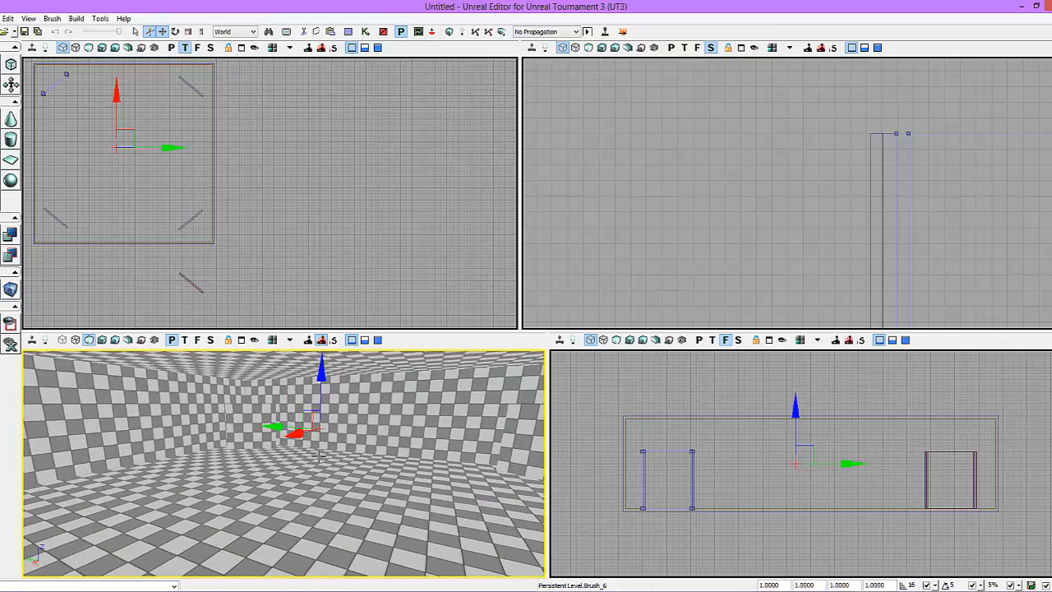
- Add a point light on the room's floor and move it beside the lower-right diagonal wall in the Top view
drag(316, 456, 316, 454)
right_click(318, 459)
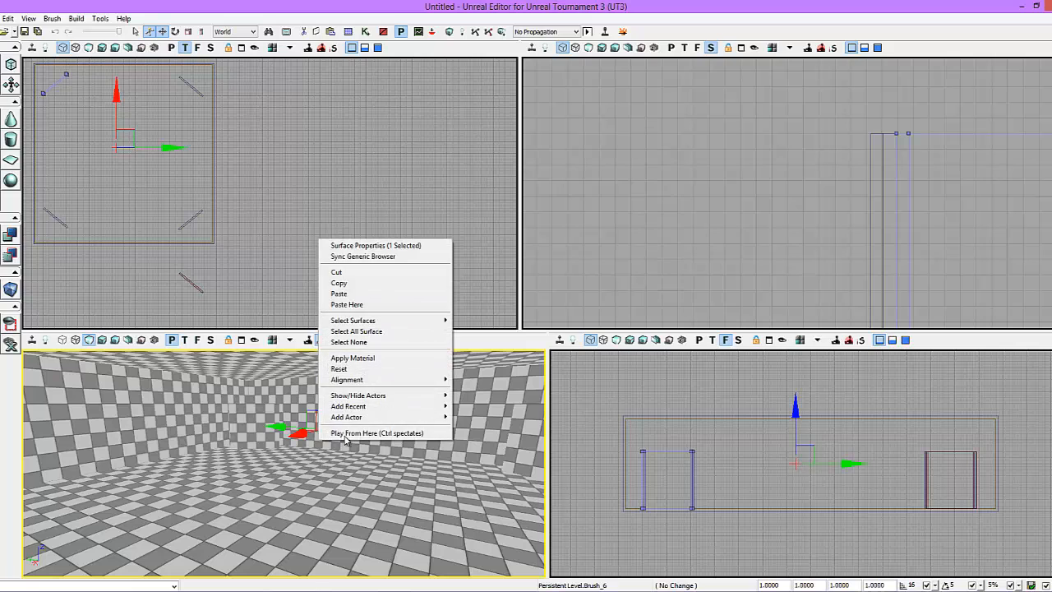
mouse_move(358, 418)
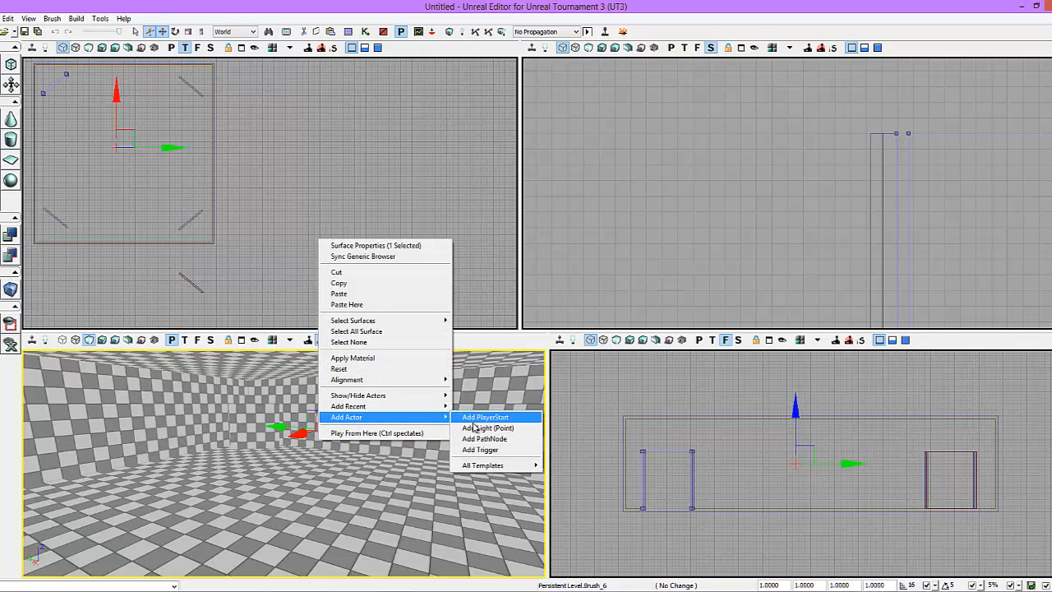
click(475, 427)
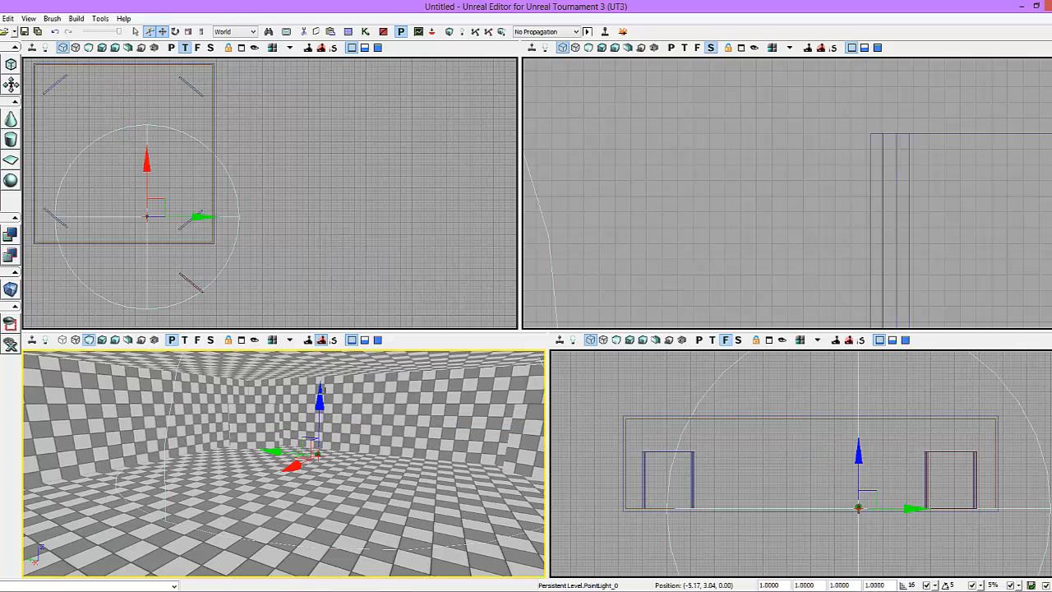
drag(145, 172, 145, 133)
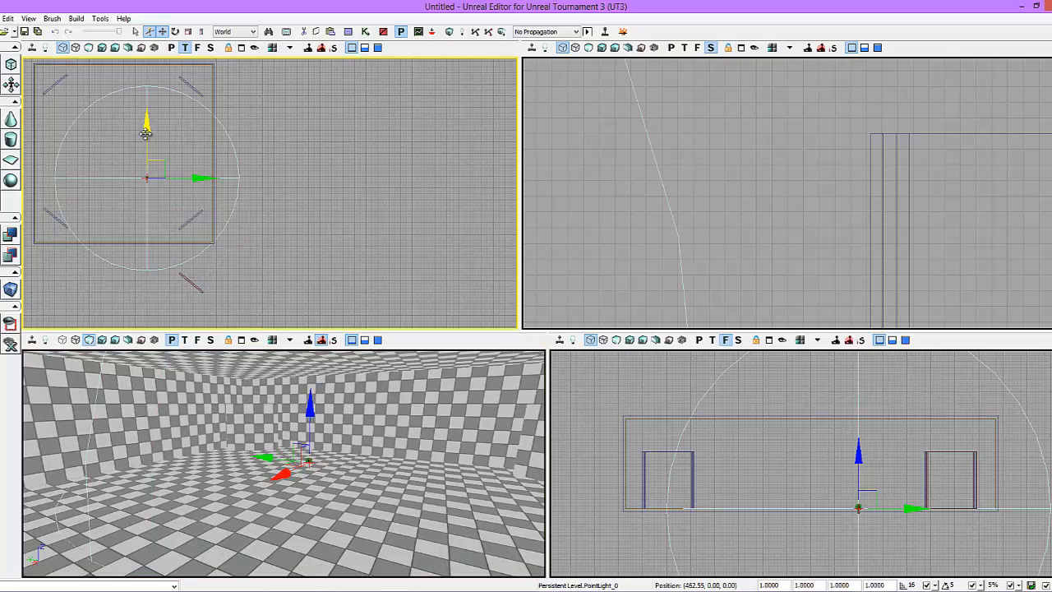
mouse_move(198, 182)
mouse_down()
mouse_move(241, 185)
mouse_move(198, 189)
mouse_up()
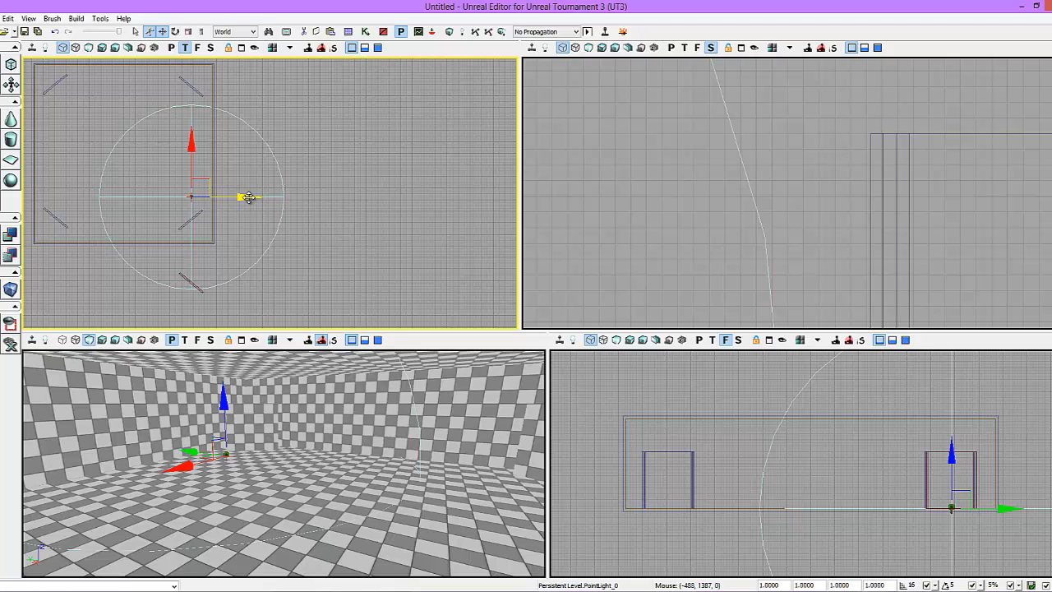
- Duplicate the point light beside the upper-left and lower-left walls, near the first light, and near the upper-right wall
drag(250, 197, 153, 209)
mouse_move(324, 223)
mouse_down()
mouse_move(258, 190)
mouse_move(216, 190)
mouse_move(164, 148)
mouse_move(165, 127)
mouse_move(175, 143)
mouse_up()
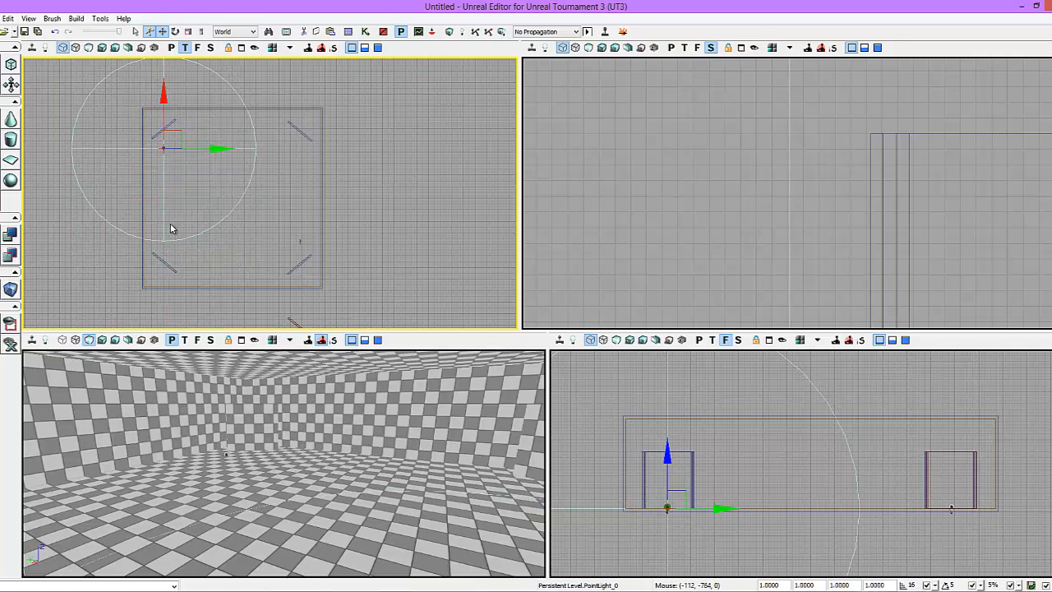
drag(164, 108, 172, 173)
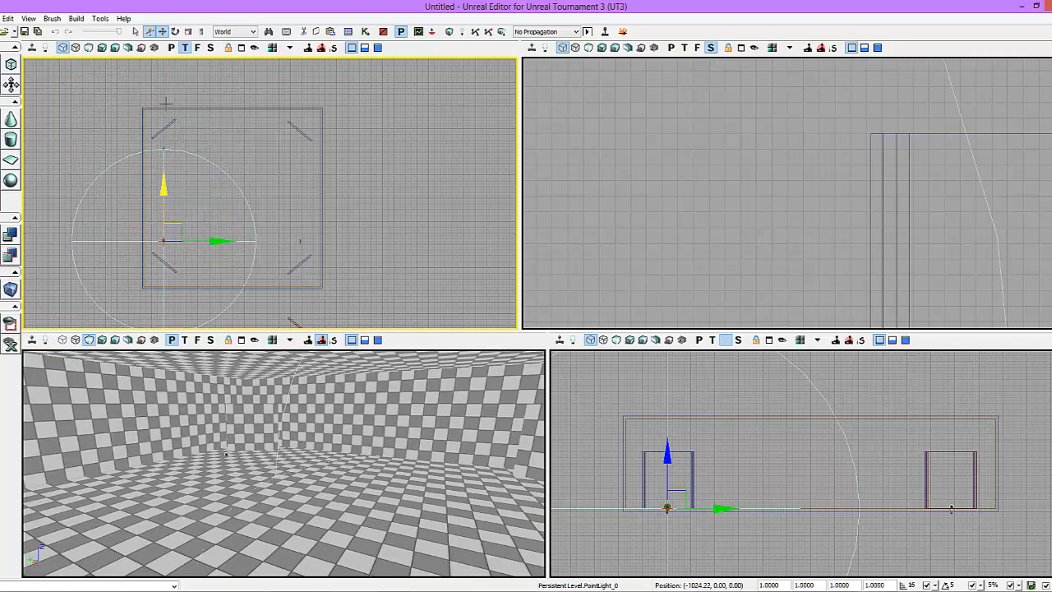
drag(232, 245, 350, 243)
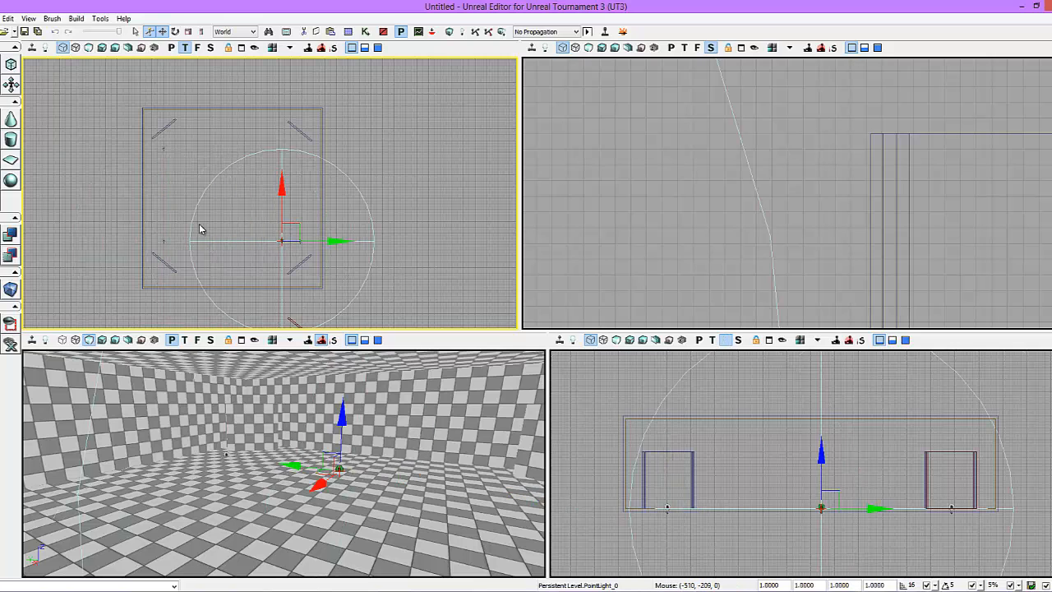
drag(283, 163, 284, 61)
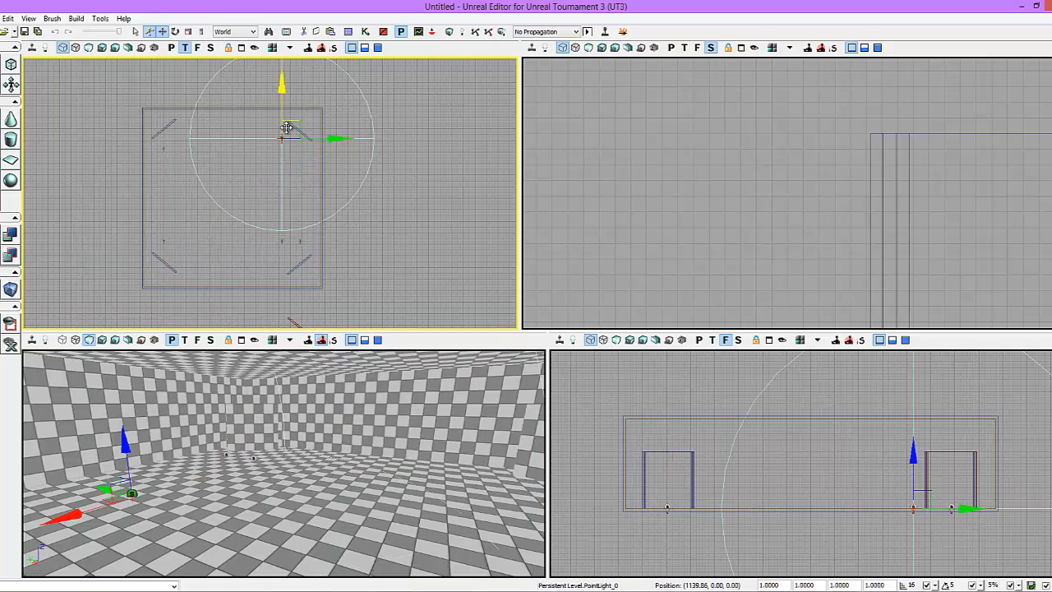
- Place more point light copies near both upper walls, at the room's middle left and centre, and at its lower and upper middle
drag(340, 141, 268, 153)
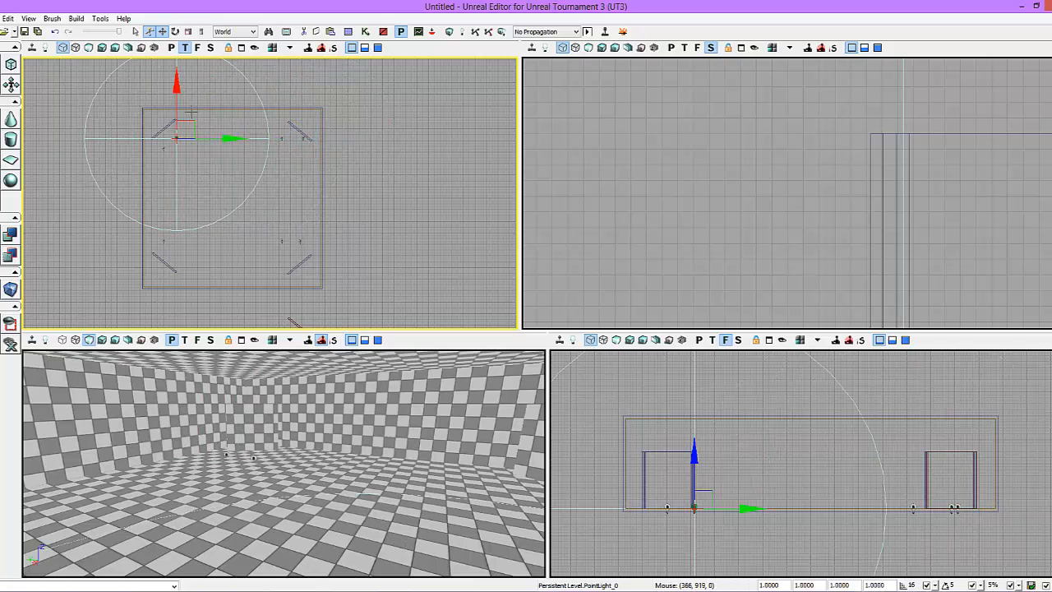
drag(176, 86, 176, 139)
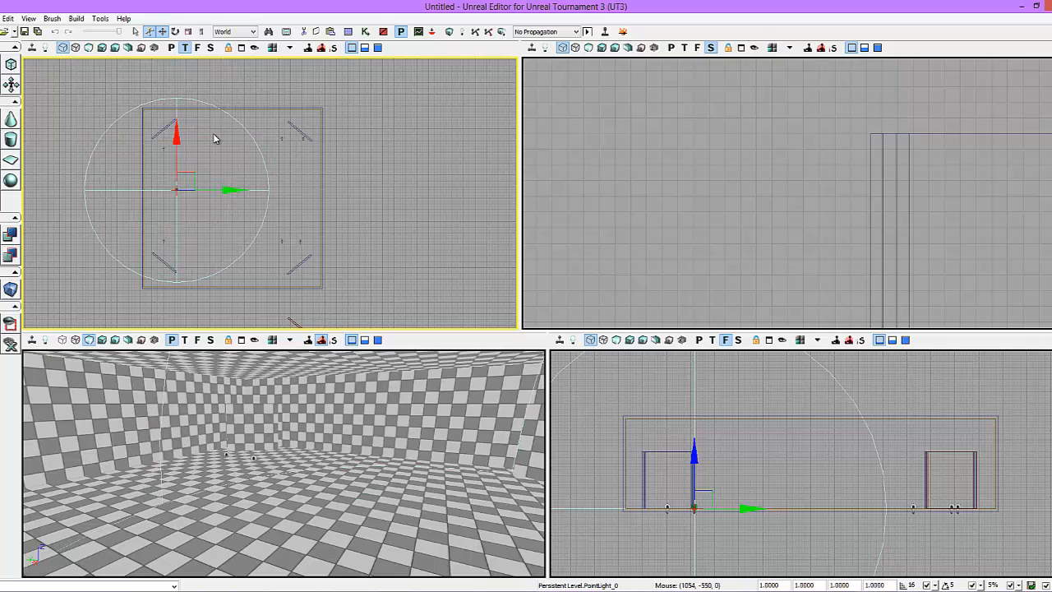
mouse_move(226, 191)
mouse_down()
mouse_move(291, 195)
mouse_move(252, 197)
mouse_move(241, 184)
mouse_move(242, 197)
mouse_up()
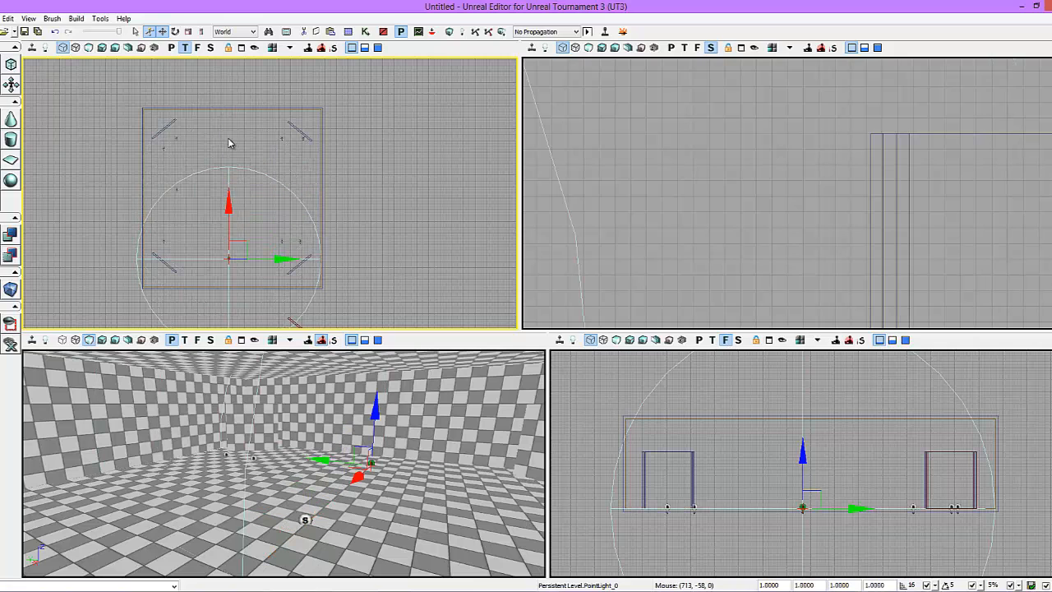
drag(231, 162, 234, 119)
click(233, 251)
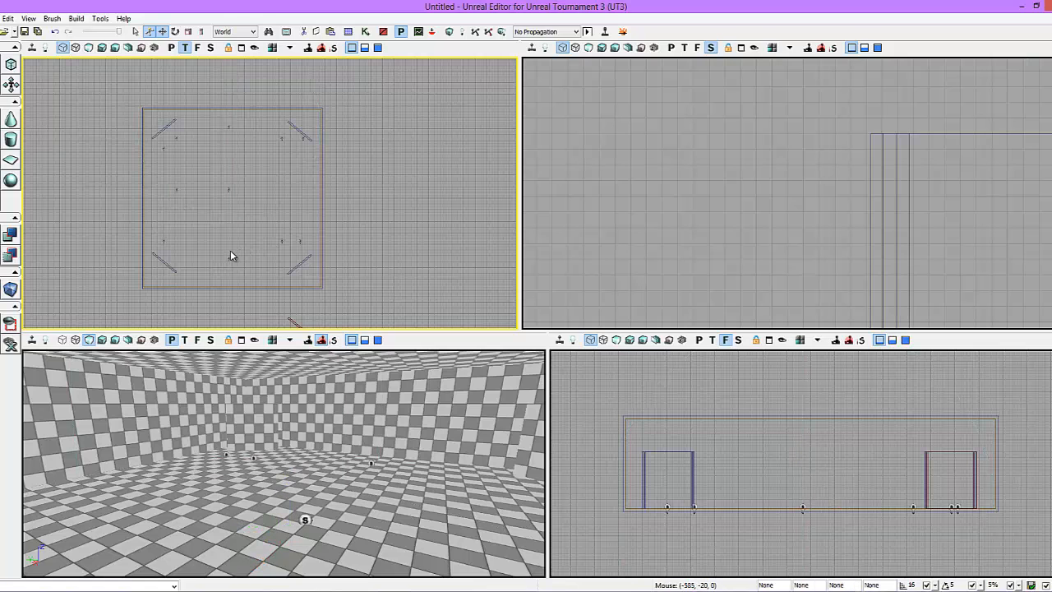
mouse_move(232, 251)
mouse_down()
mouse_move(297, 259)
mouse_move(232, 259)
mouse_up()
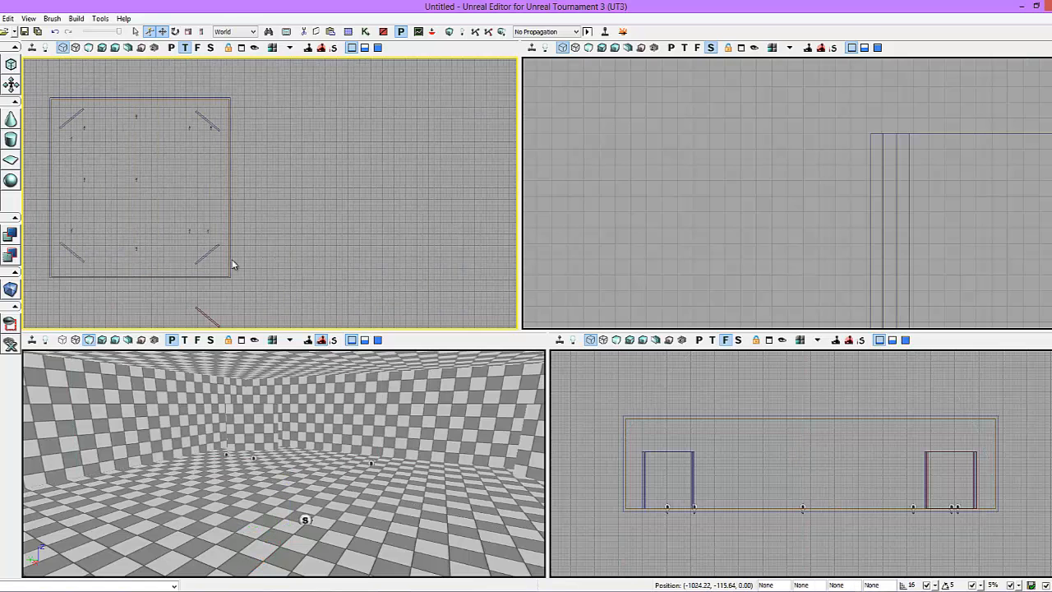
- Select the red builder brush below the room and run a full map build
click(203, 314)
mouse_move(323, 239)
mouse_down()
mouse_move(324, 255)
mouse_move(282, 275)
mouse_move(276, 260)
mouse_up()
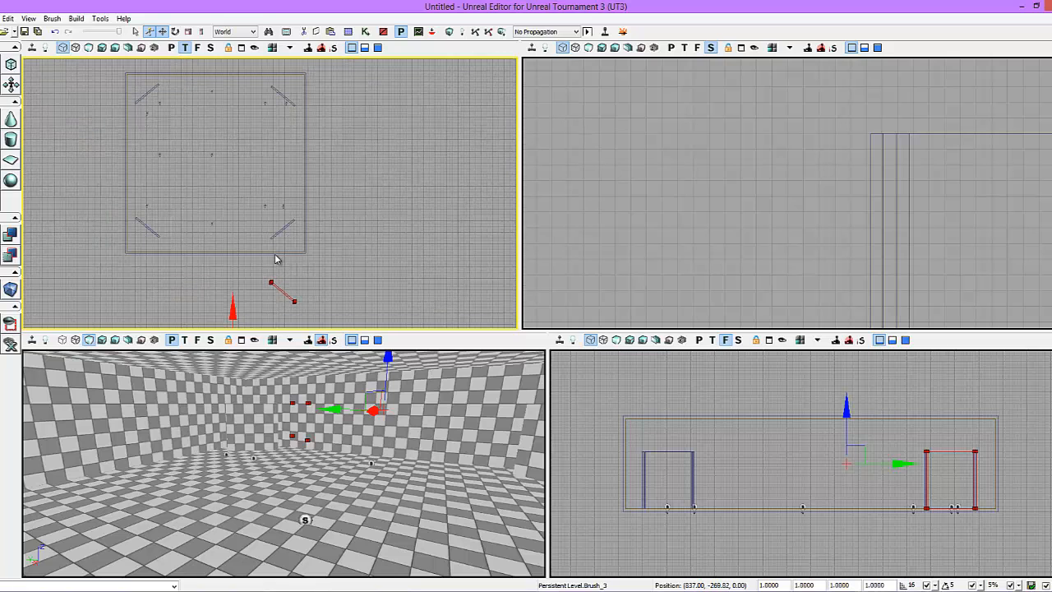
mouse_move(355, 244)
mouse_down()
mouse_move(329, 248)
mouse_move(389, 237)
mouse_up()
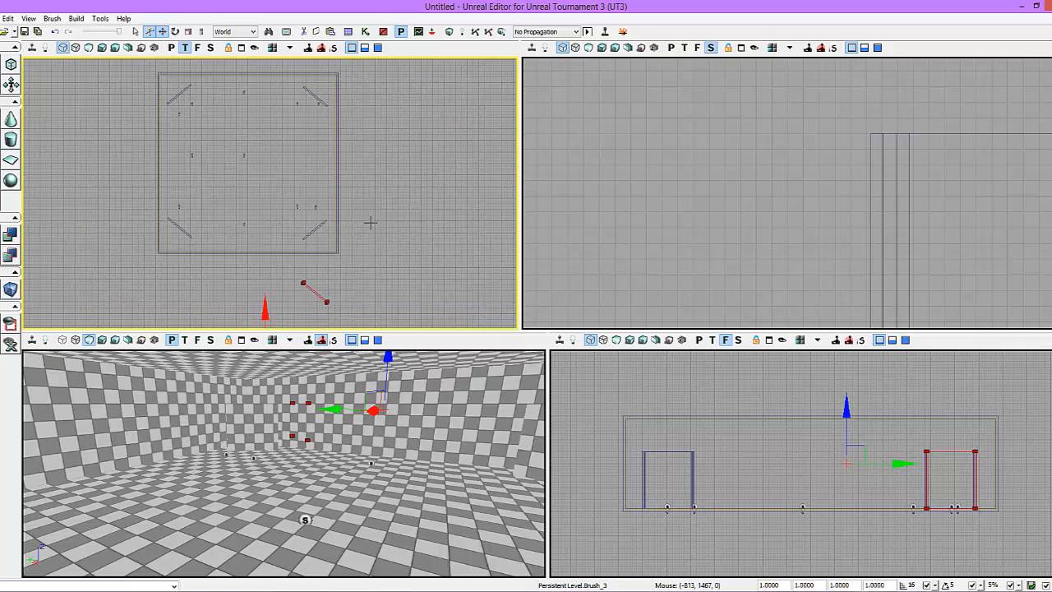
click(505, 33)
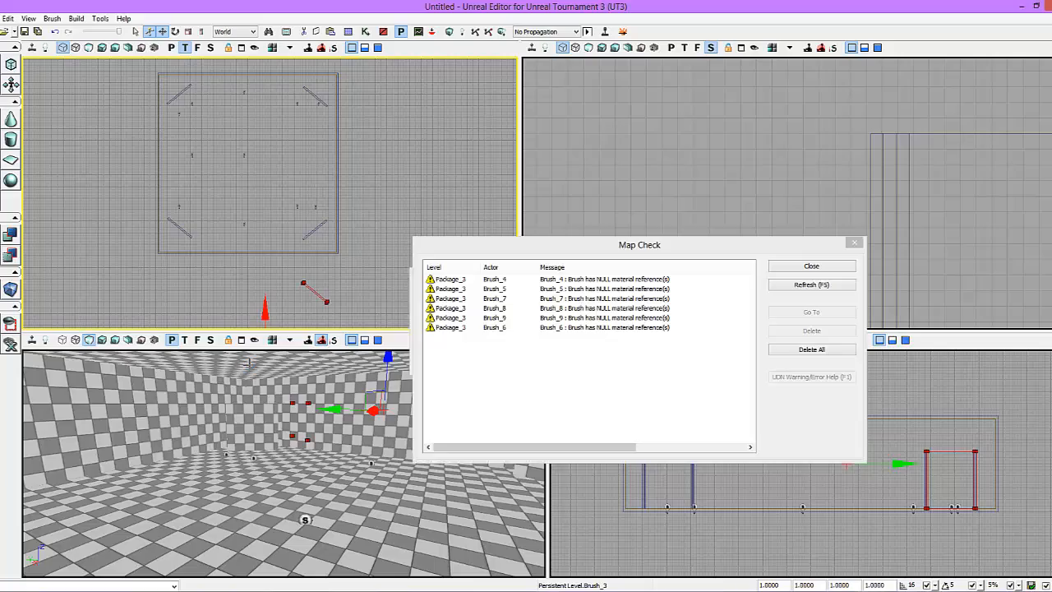
- Raise the centre point light and one of the lights near the lower-right wall off the floor in the Perspective view
mouse_move(167, 478)
right_down()
mouse_move(250, 437)
mouse_move(233, 484)
mouse_move(167, 498)
right_up()
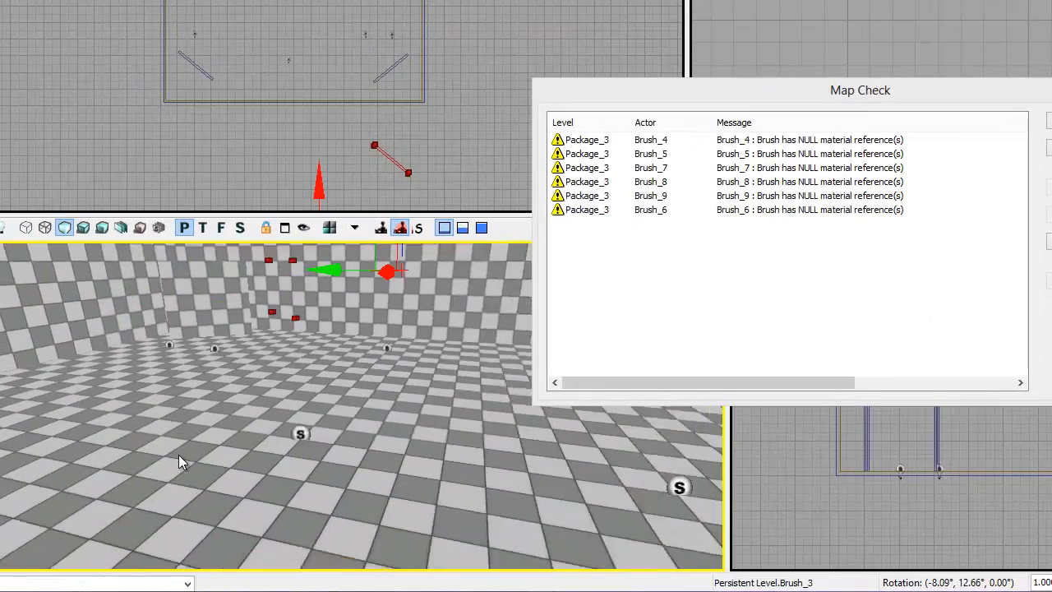
right_drag(178, 454, 170, 456)
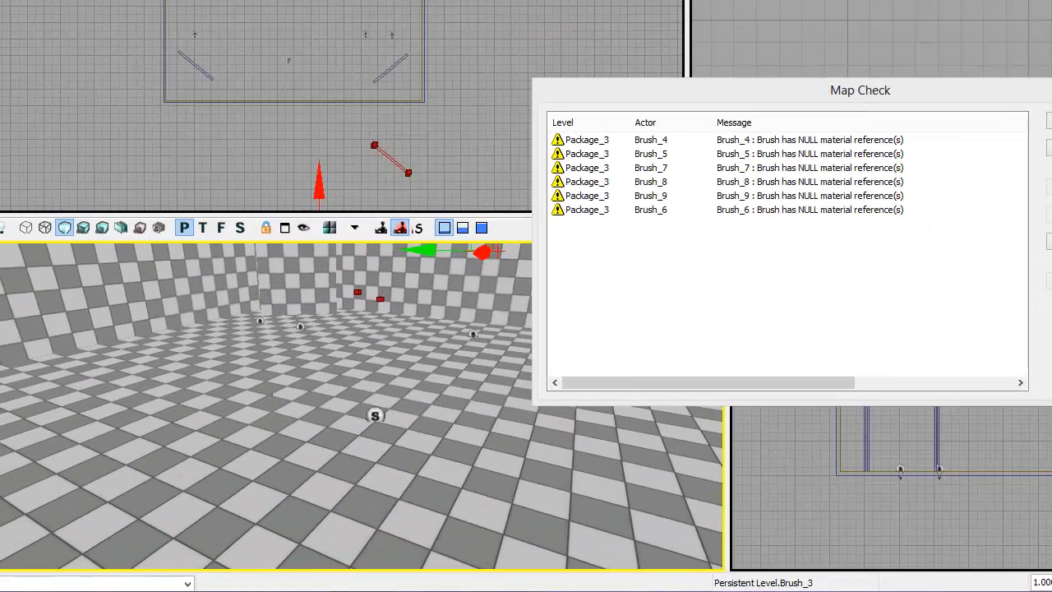
click(380, 415)
drag(379, 358, 380, 280)
click(298, 322)
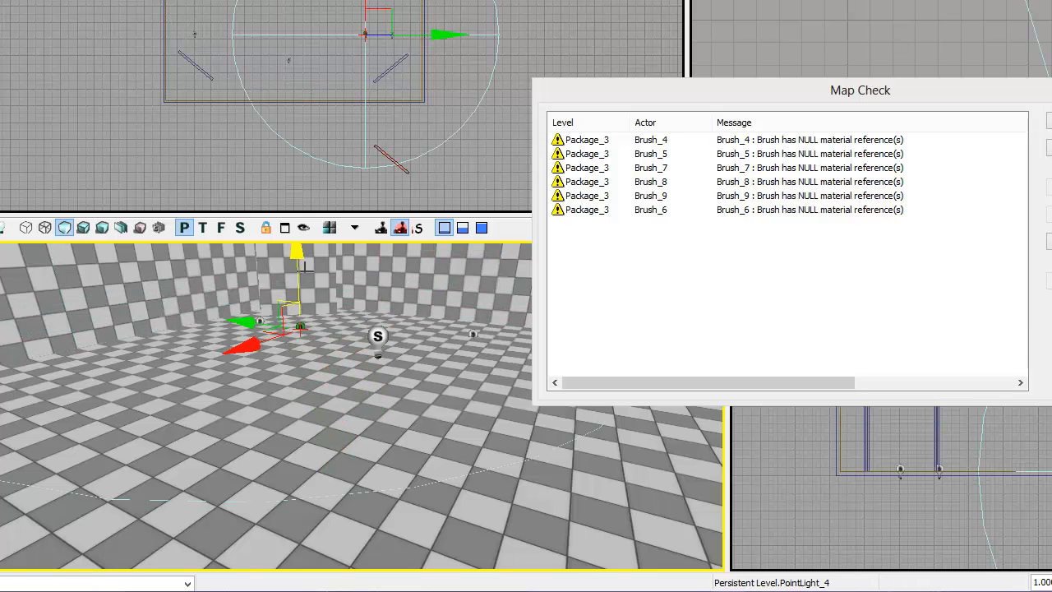
drag(300, 247, 300, 237)
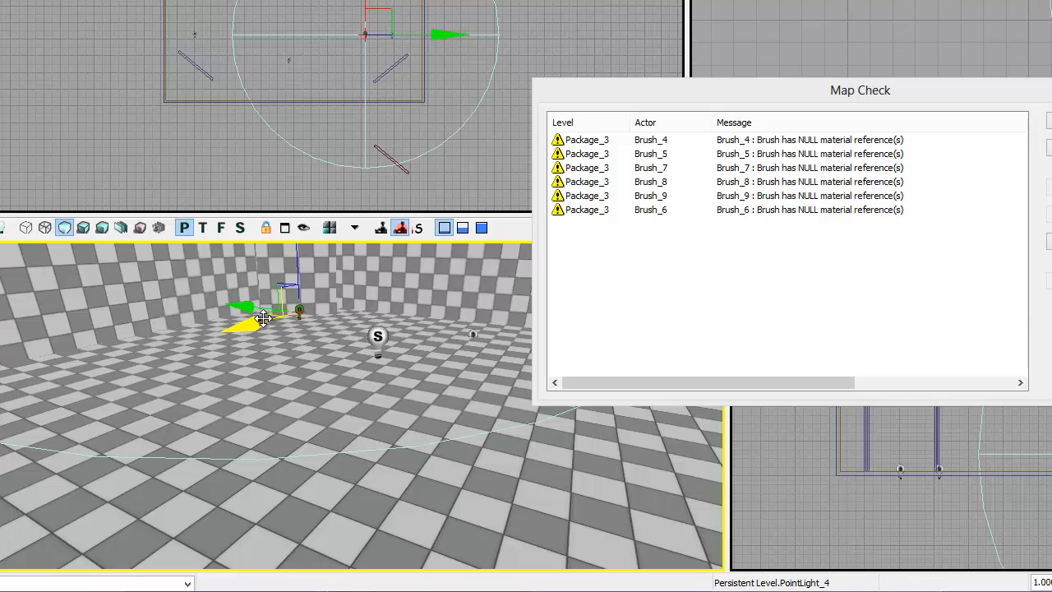
- Raise the other point light near the lower-right diagonal wall off the floor in the Perspective view
right_drag(254, 369, 224, 363)
click(284, 366)
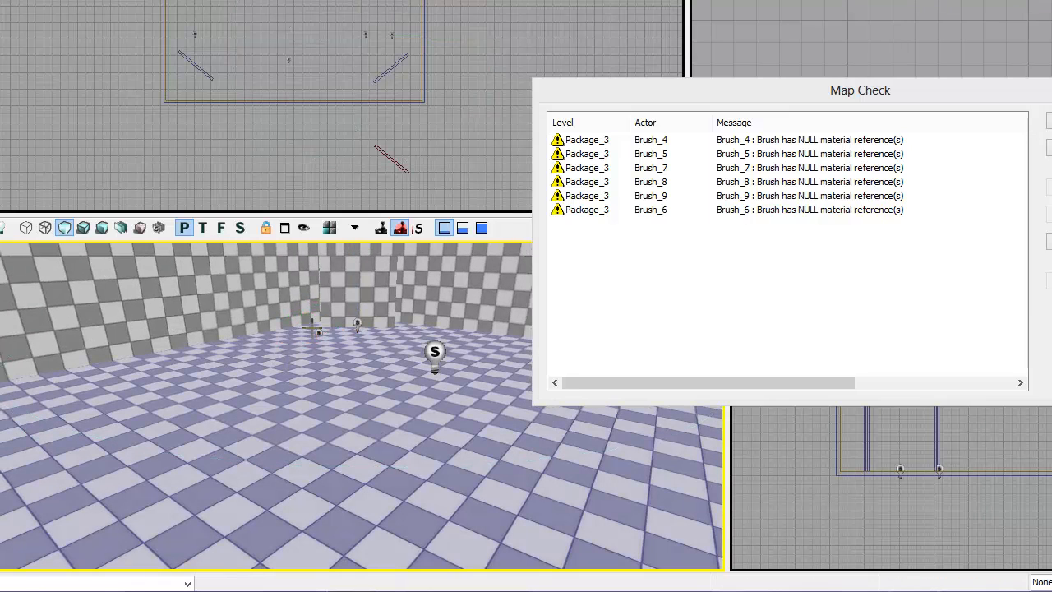
click(320, 332)
drag(317, 276, 320, 211)
right_drag(256, 480, 460, 427)
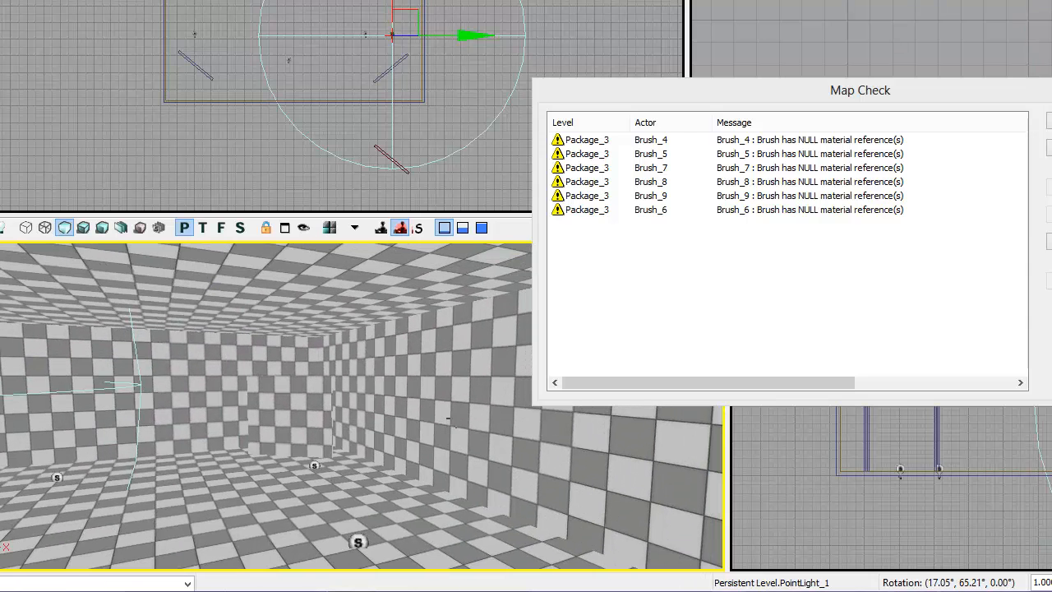
- Raise the point lights at the room's middle left, near the lower-left wall and at its lower middle off the floor
click(355, 543)
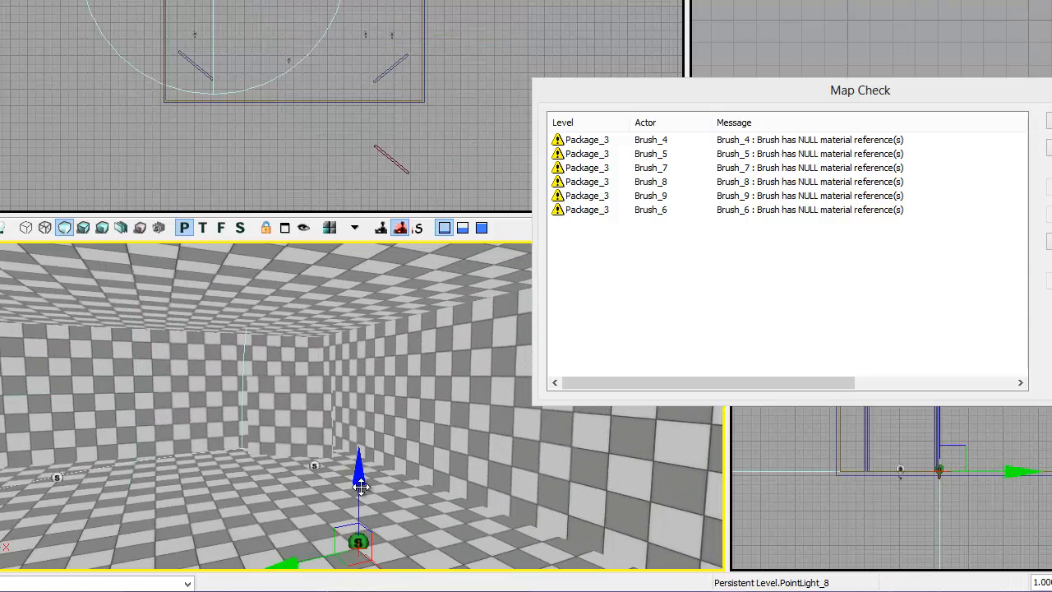
drag(356, 468, 350, 303)
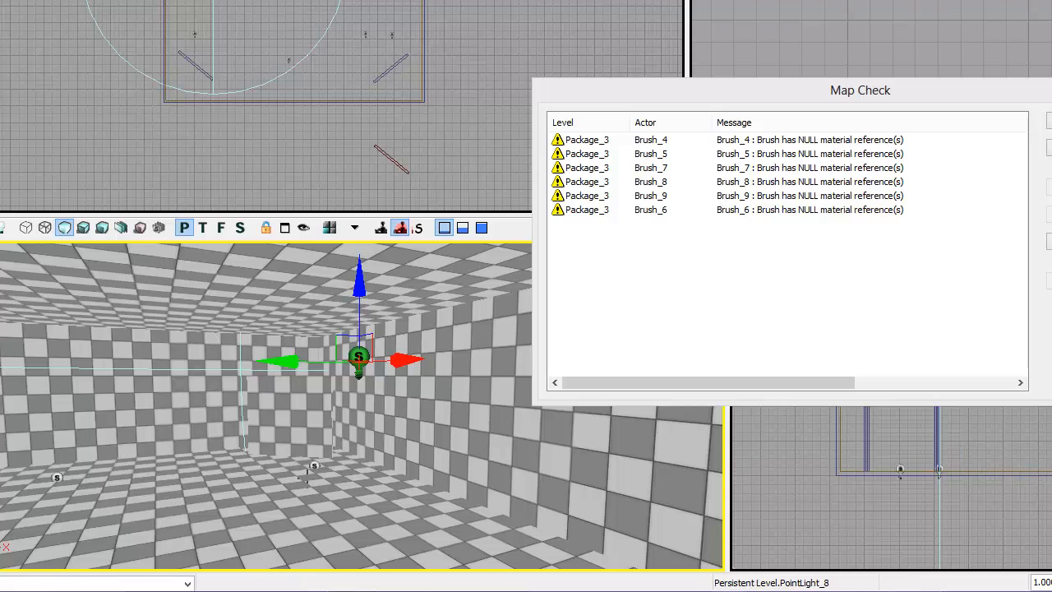
click(313, 465)
drag(318, 394, 336, 286)
click(55, 477)
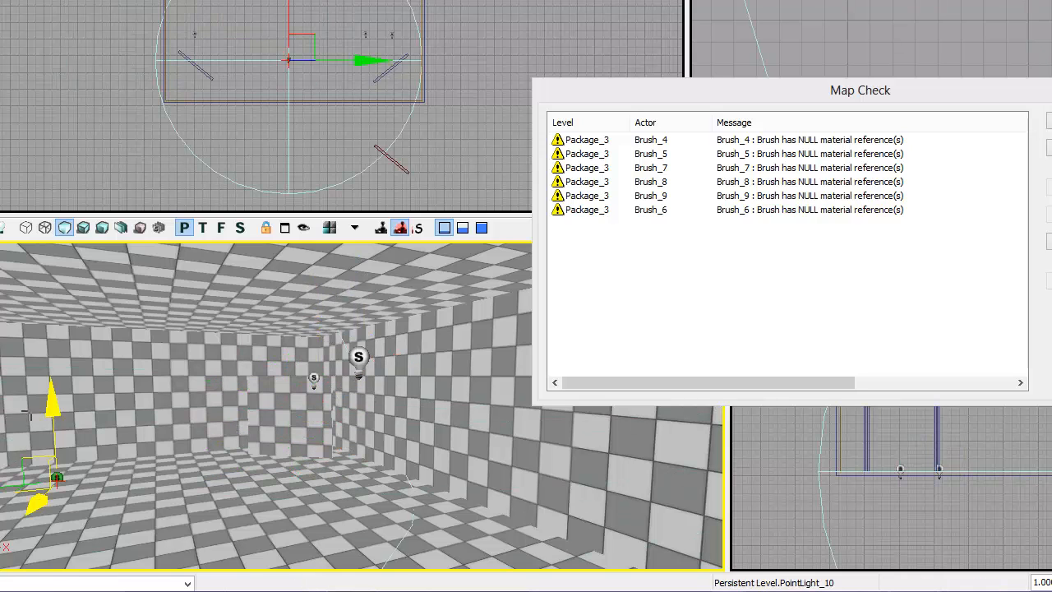
drag(52, 419, 56, 280)
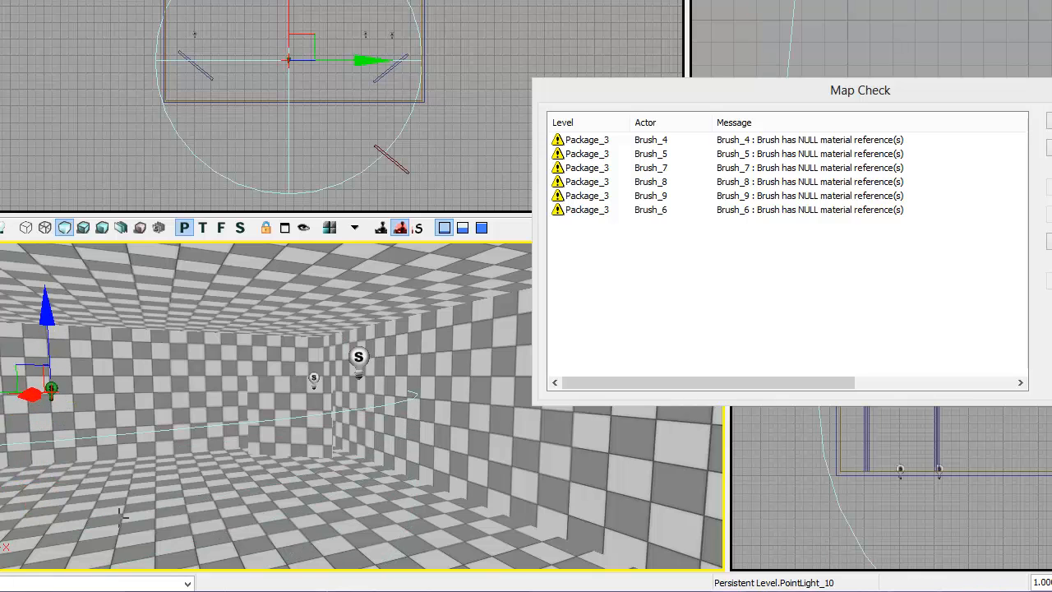
- Raise both point lights near the upper-left diagonal wall to about the height of the wall's middle
right_drag(172, 502, 124, 505)
scroll(123, 505, down, 10)
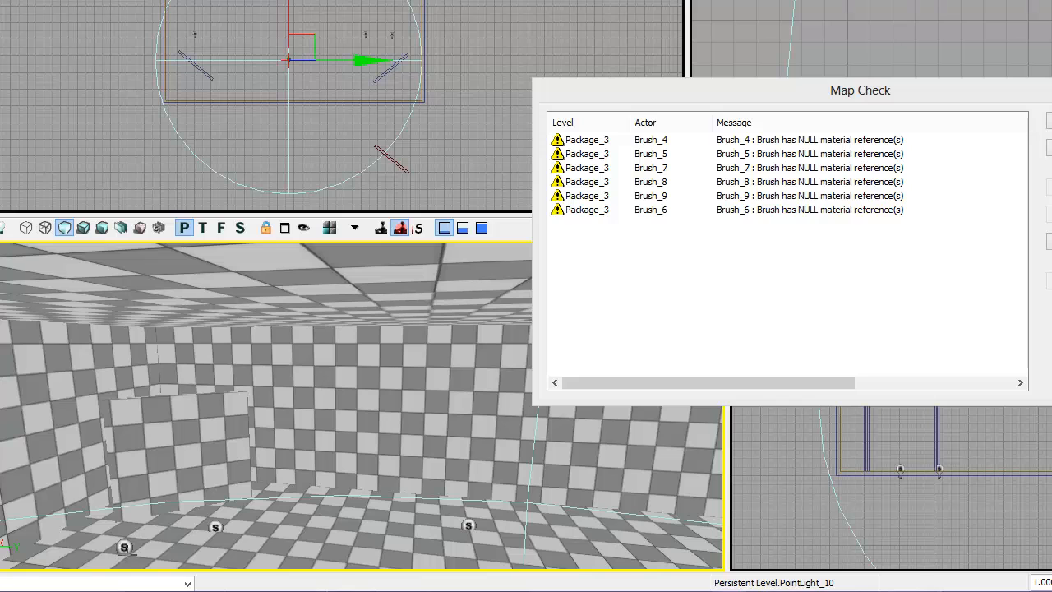
click(125, 546)
drag(115, 470, 104, 347)
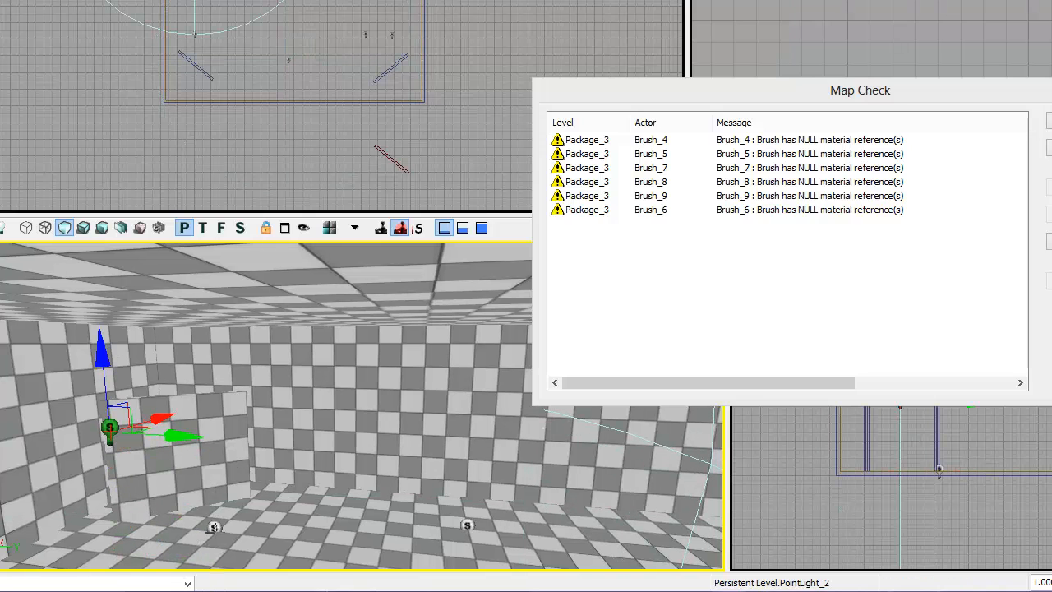
click(212, 532)
click(214, 526)
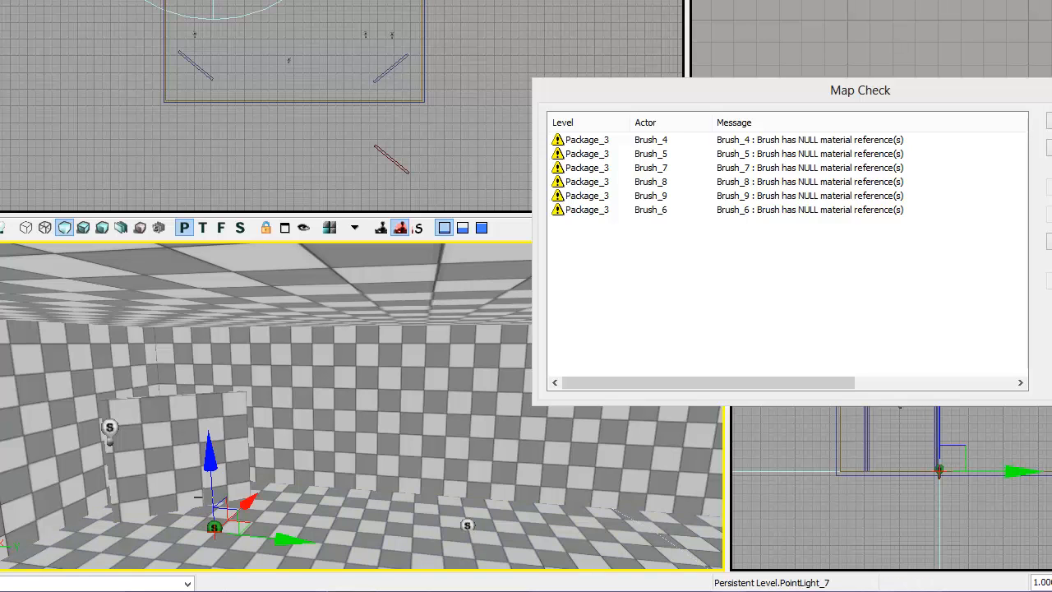
drag(211, 468, 207, 350)
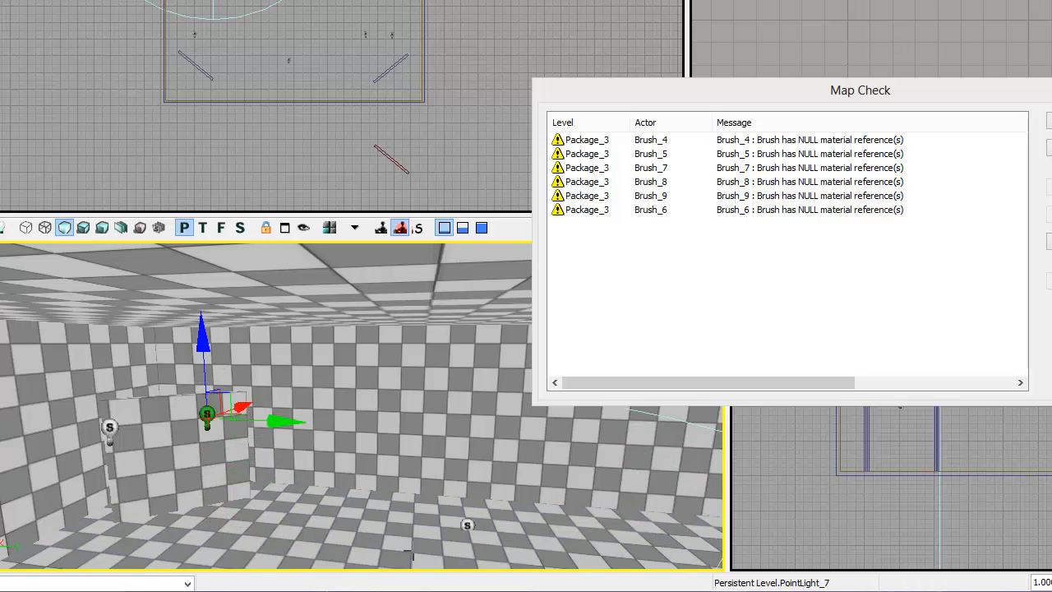
- Raise the upper-middle point light and the two point lights near the upper-right diagonal wall off the floor
right_drag(408, 552, 493, 575)
click(284, 439)
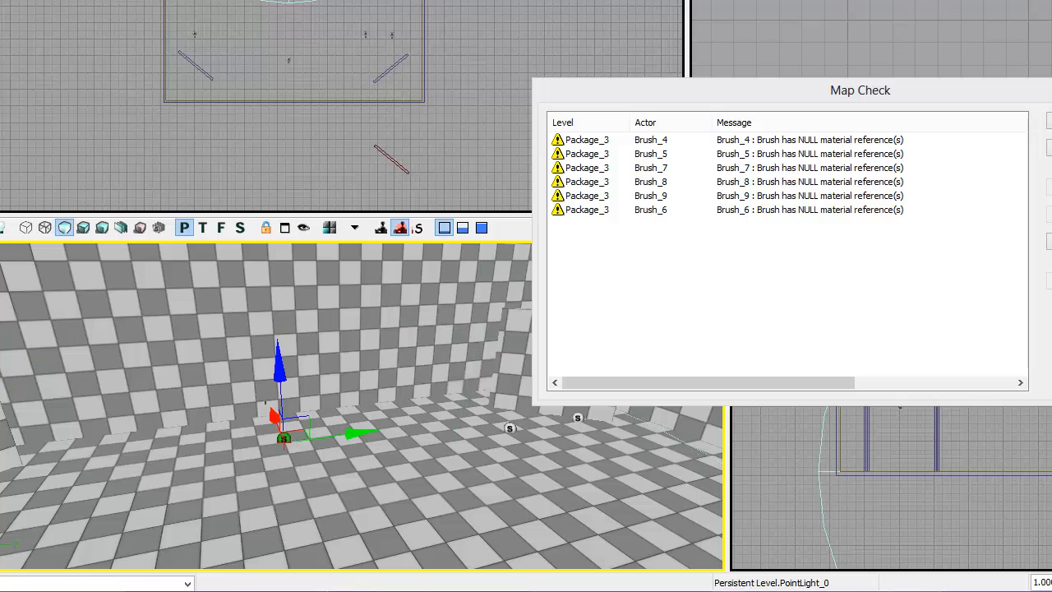
drag(277, 352, 271, 272)
right_drag(439, 479, 346, 470)
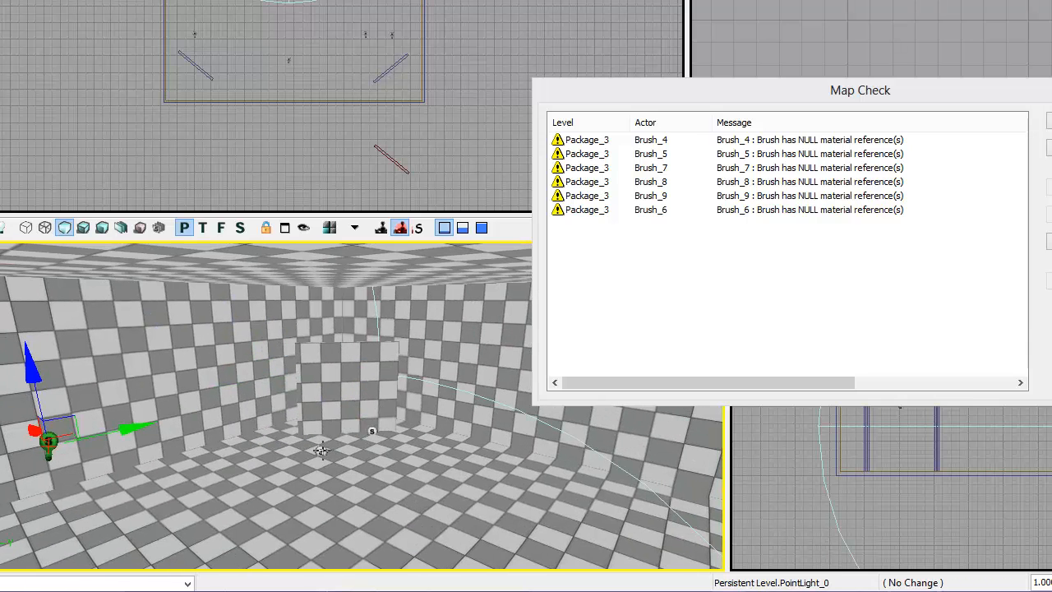
click(321, 450)
drag(318, 371, 327, 275)
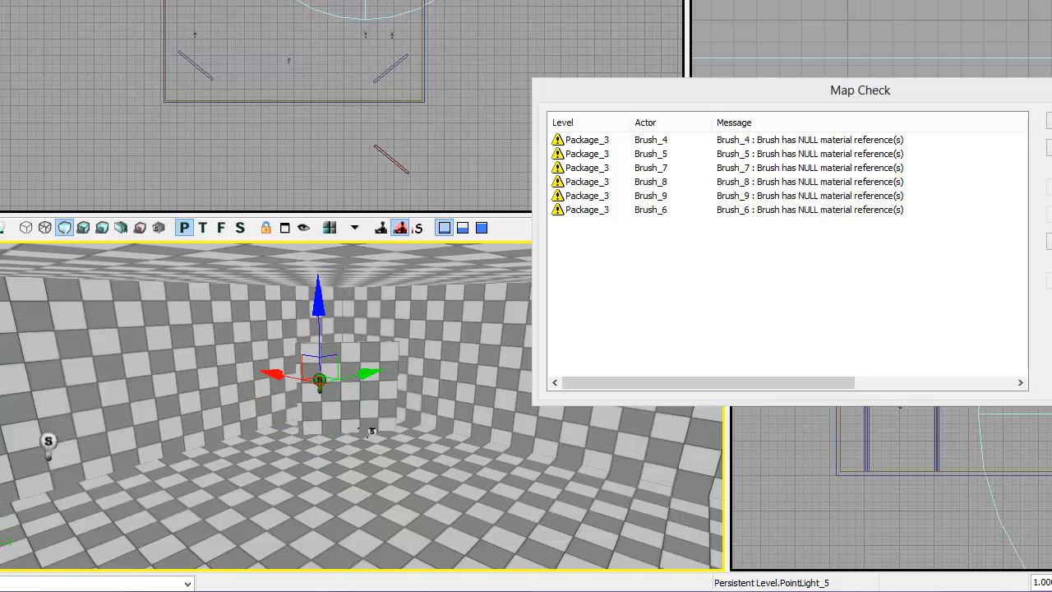
click(371, 428)
drag(373, 321, 373, 265)
- Raise the inner point light near the lower-right wall further, close to the height of its neighbouring light
right_drag(317, 483, 282, 475)
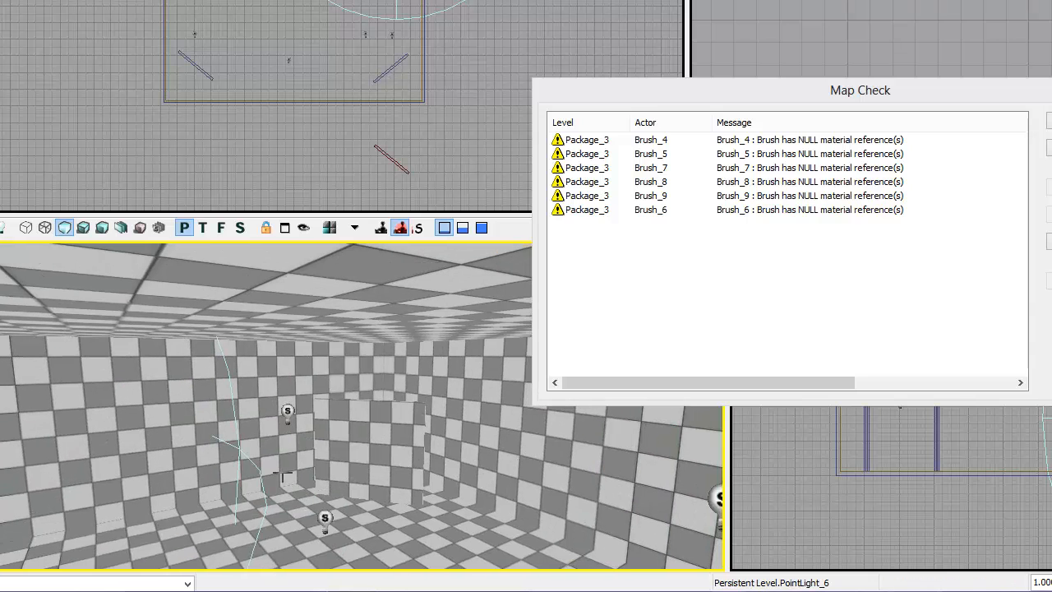
click(288, 412)
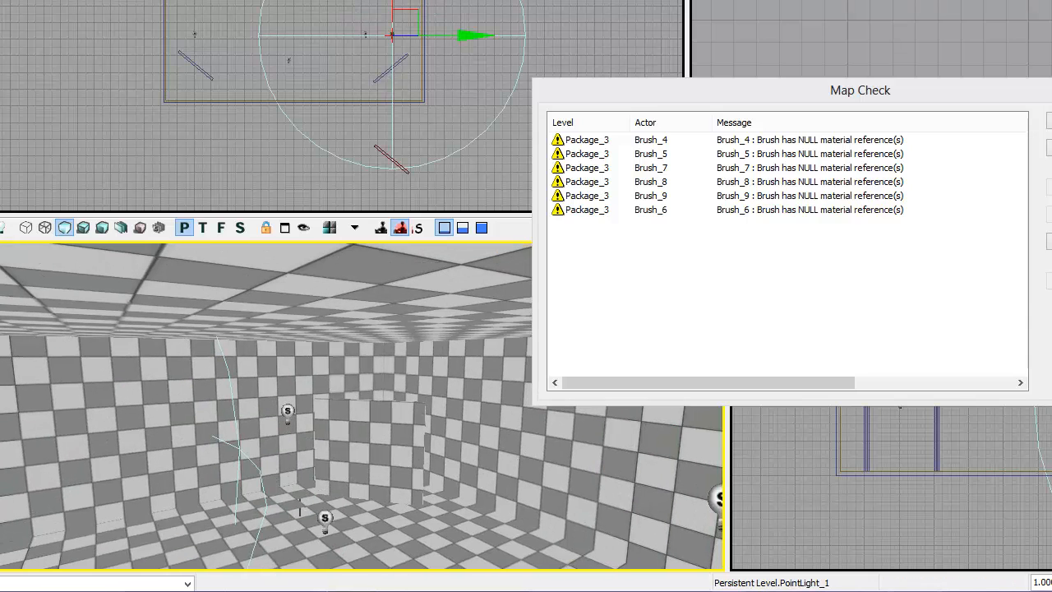
click(325, 518)
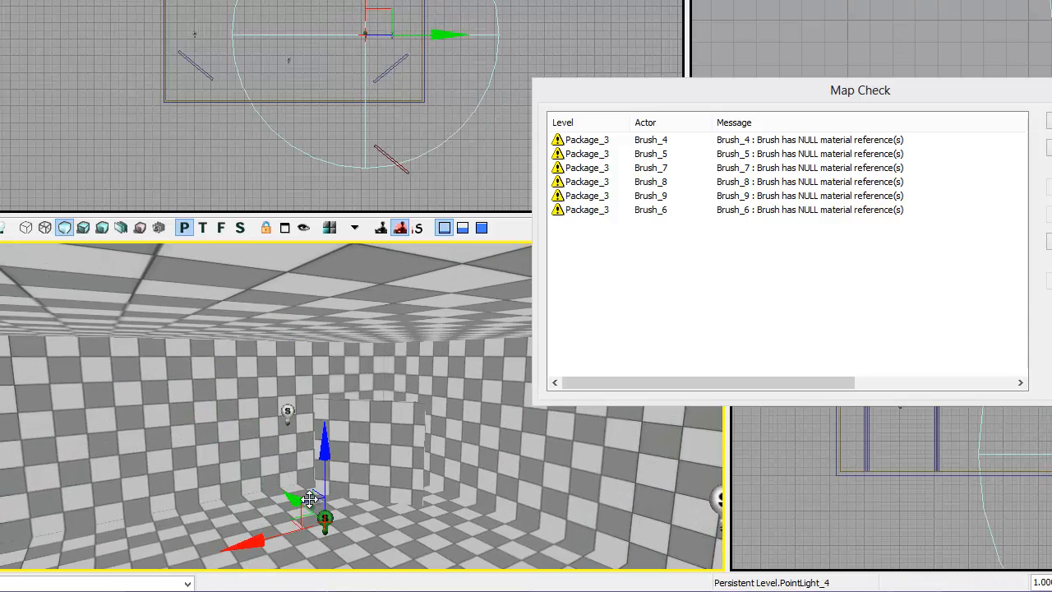
drag(326, 453, 323, 487)
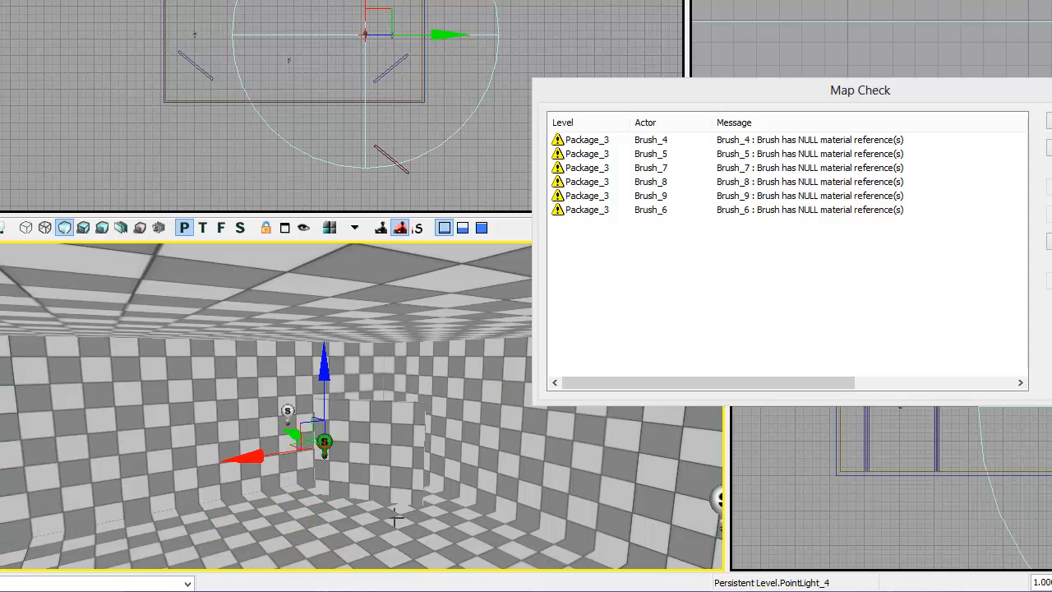
- Check the heights of the point lights around the whole room in the Perspective view
right_drag(396, 521, 323, 440)
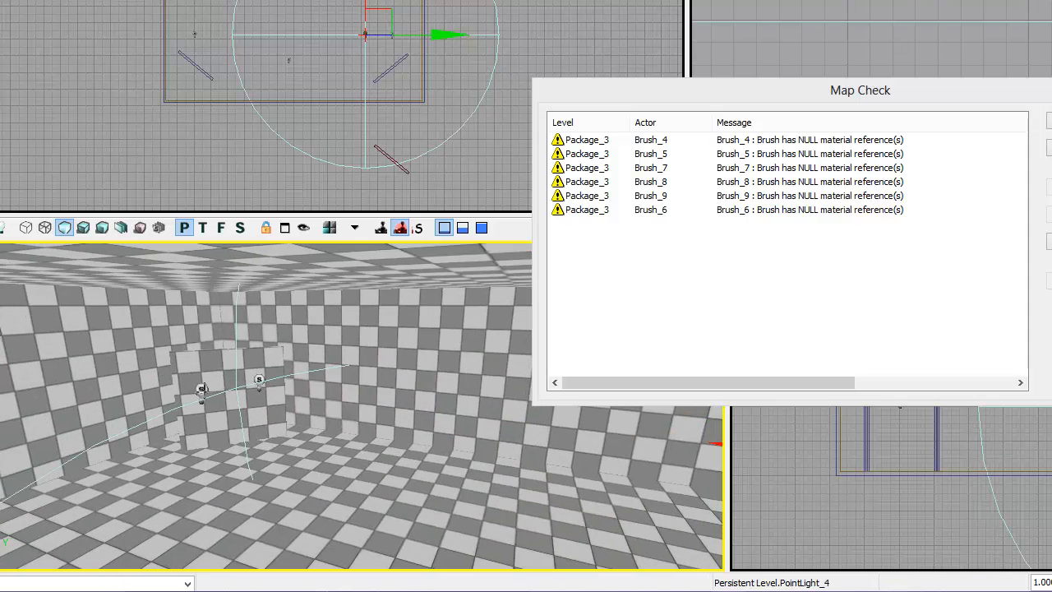
click(201, 389)
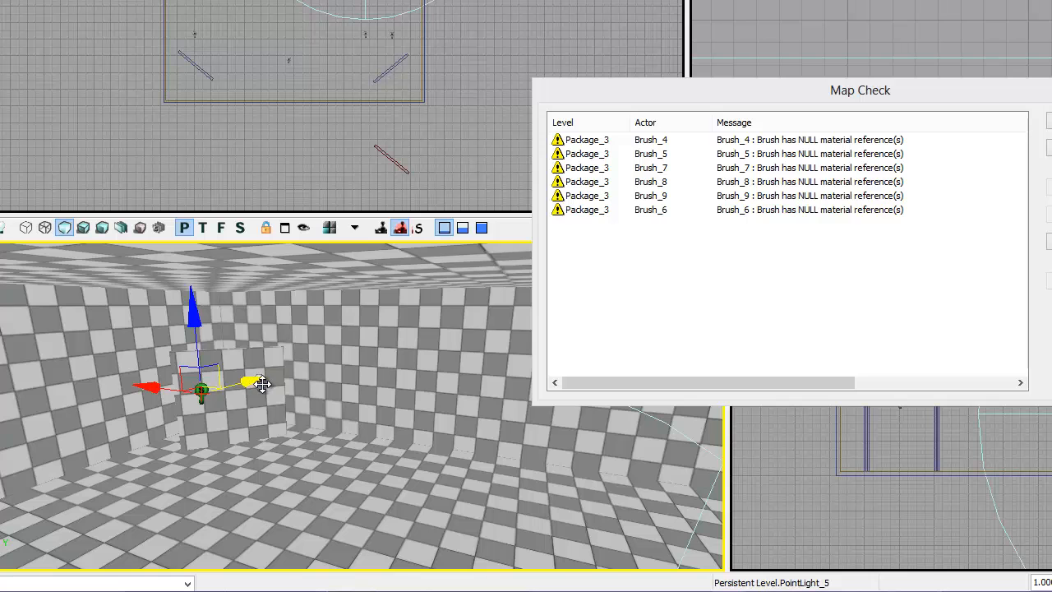
click(258, 381)
click(259, 380)
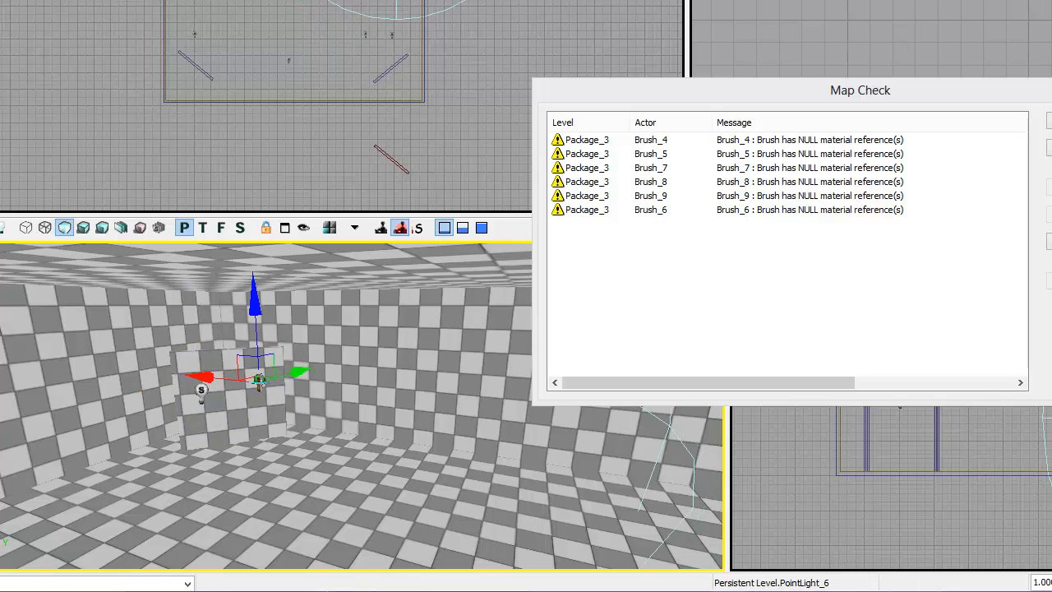
right_drag(367, 488, 90, 474)
middle_drag(278, 480, 420, 535)
right_drag(420, 535, 265, 528)
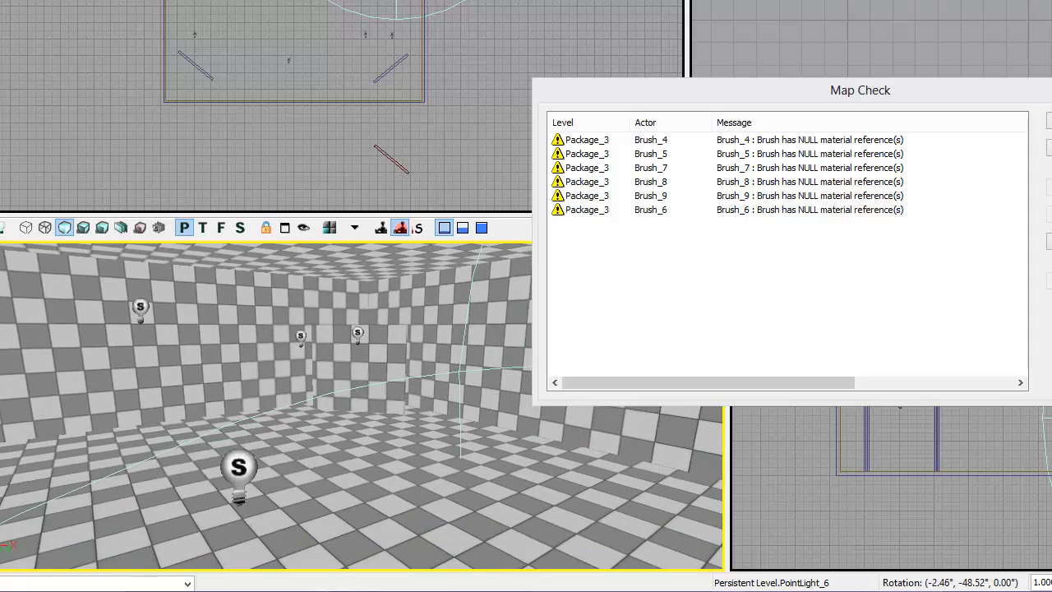
middle_drag(265, 528, 146, 538)
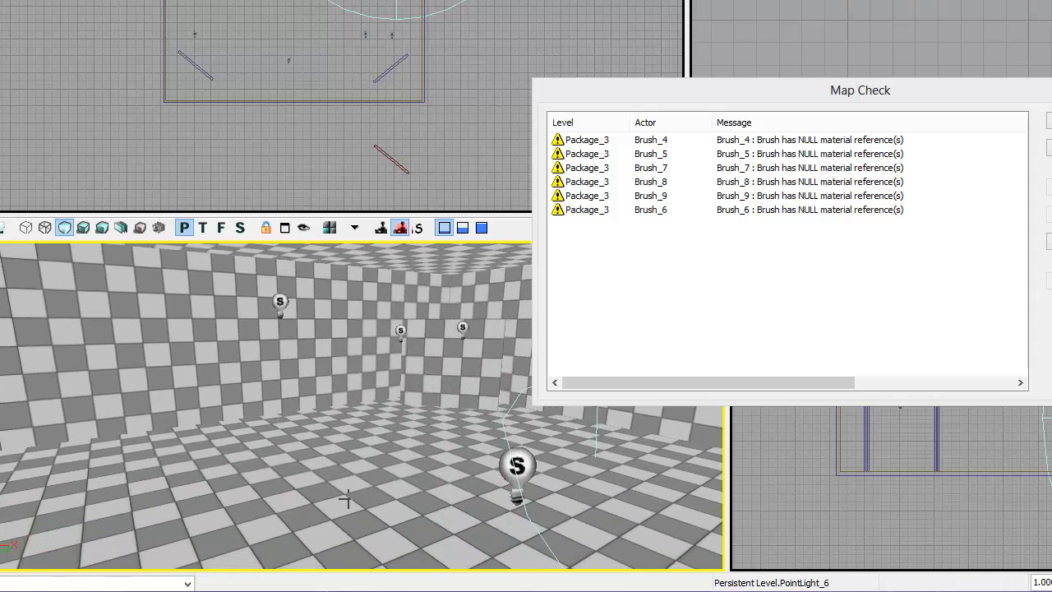
right_drag(348, 498, 441, 485)
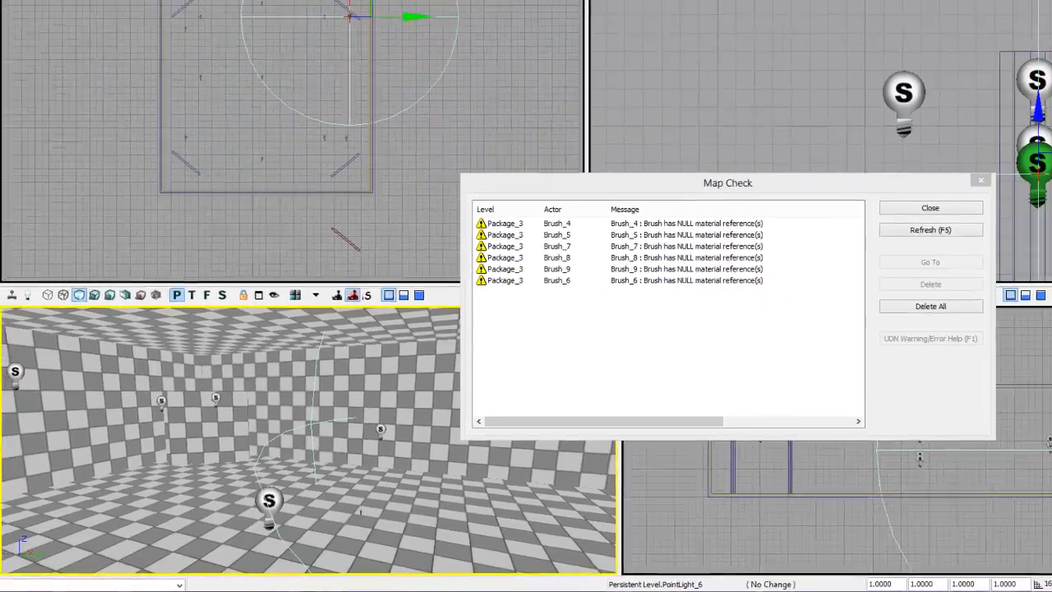
right_drag(406, 492, 474, 507)
middle_drag(372, 532, 325, 516)
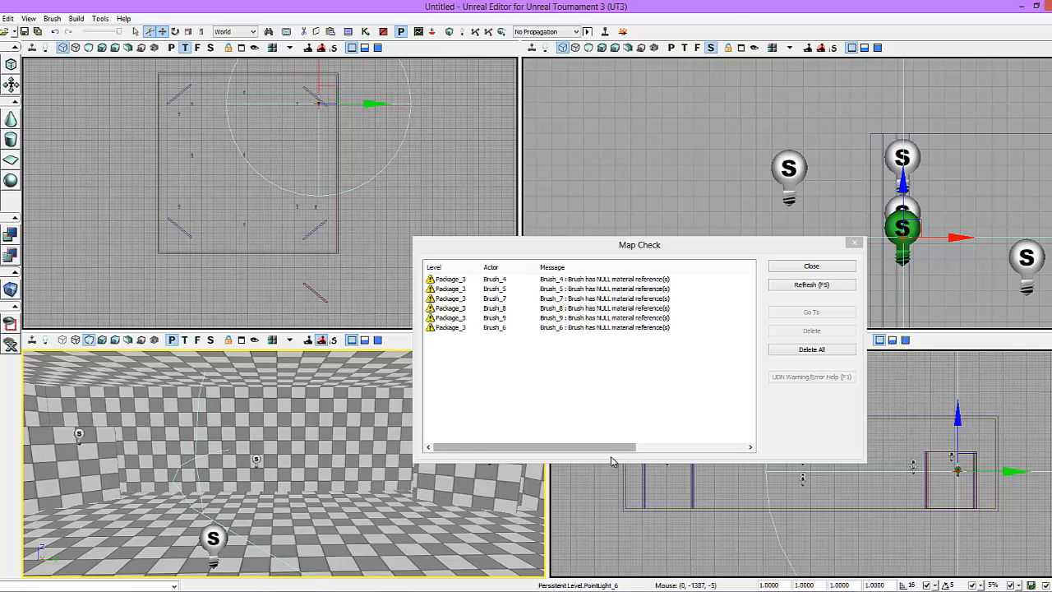
- Close the Map Check window, rebuild the map and dismiss the new Map Check
click(790, 268)
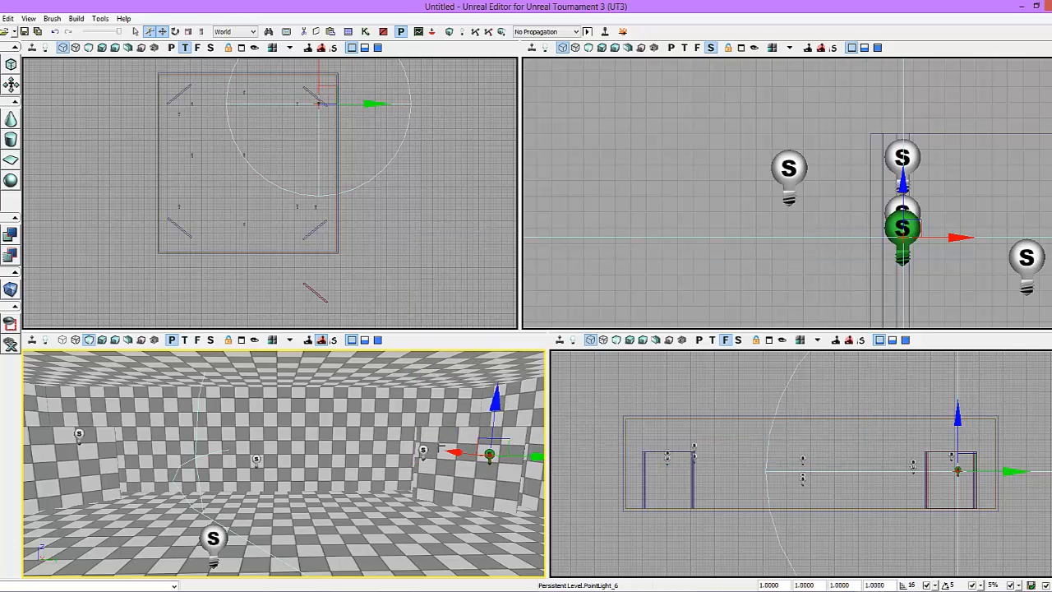
right_drag(351, 506, 545, 516)
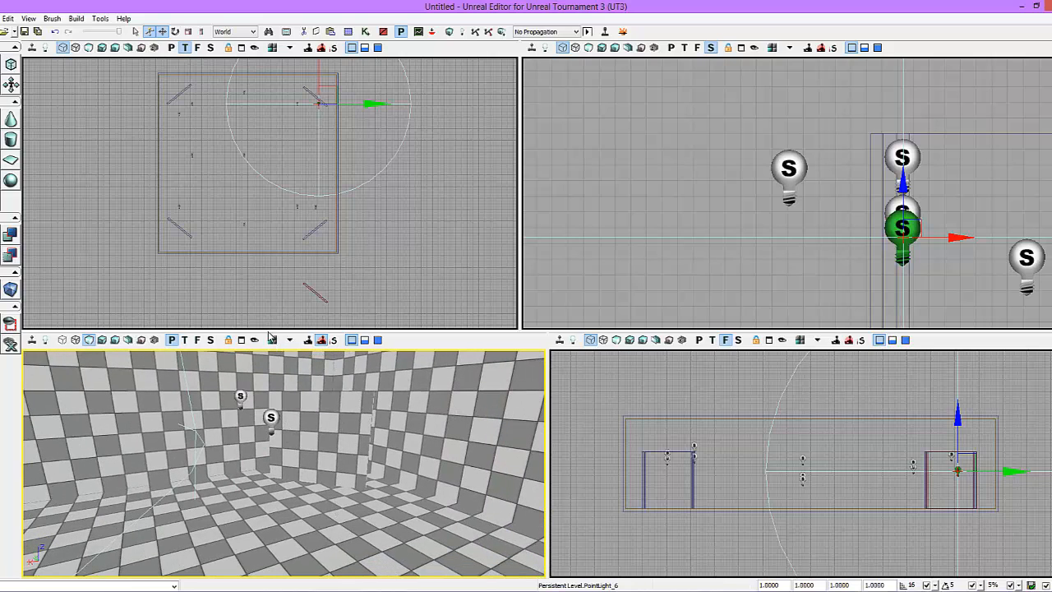
click(401, 32)
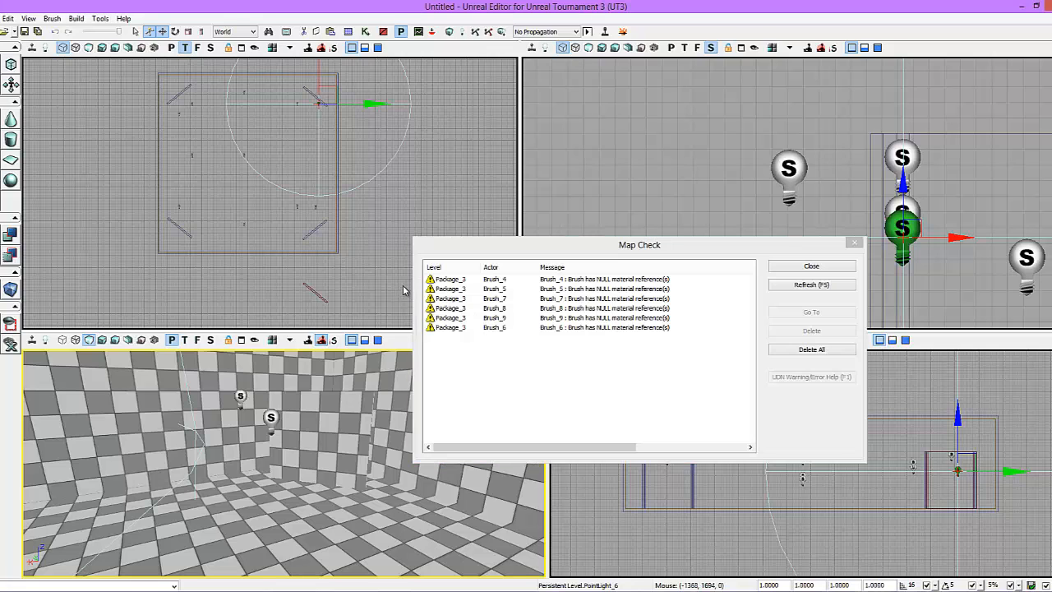
click(795, 267)
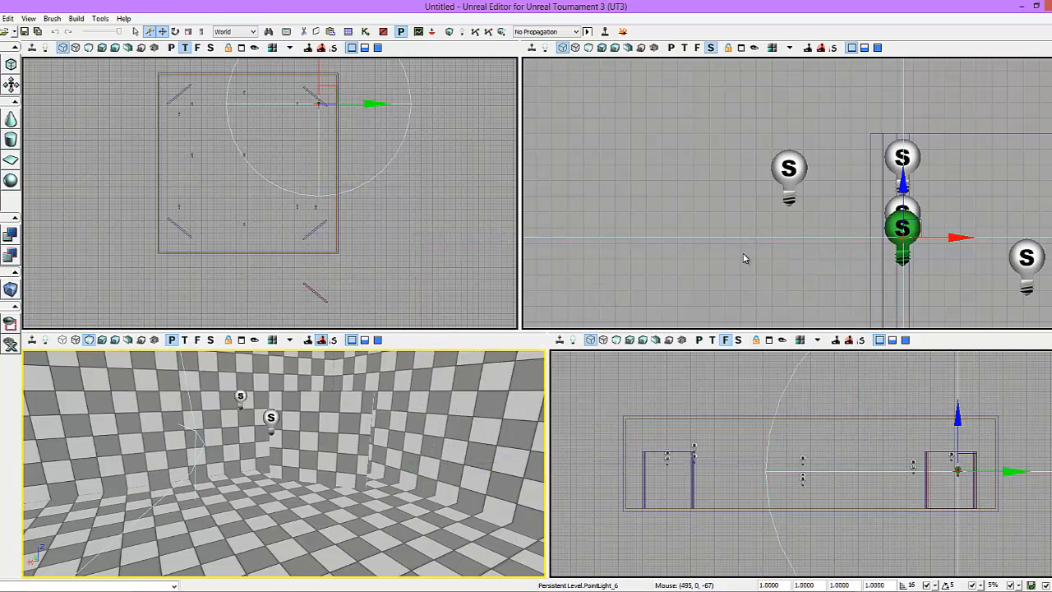
- Add a PlayerStart on the floor near the middle of the room's lower wall and raise it slightly
click(743, 256)
scroll(743, 256, down, 6)
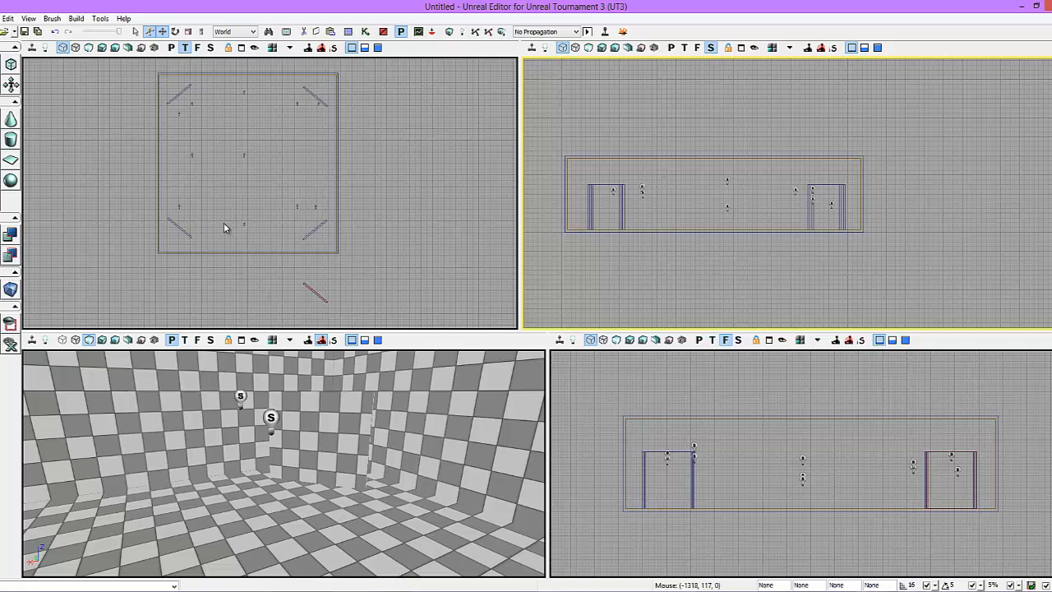
right_drag(235, 486, 358, 477)
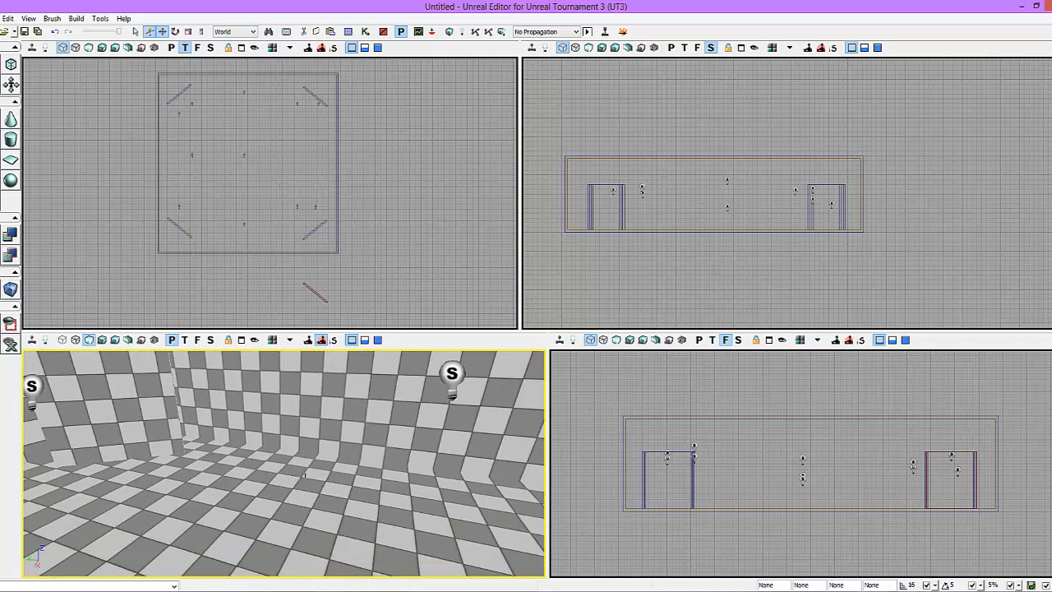
right_click(358, 483)
mouse_move(418, 448)
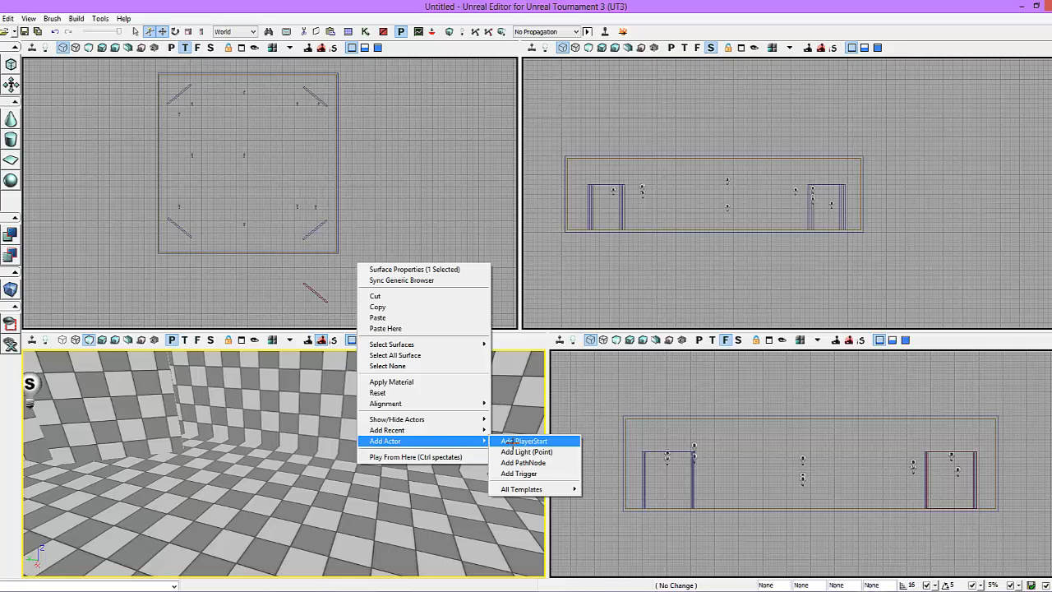
click(510, 441)
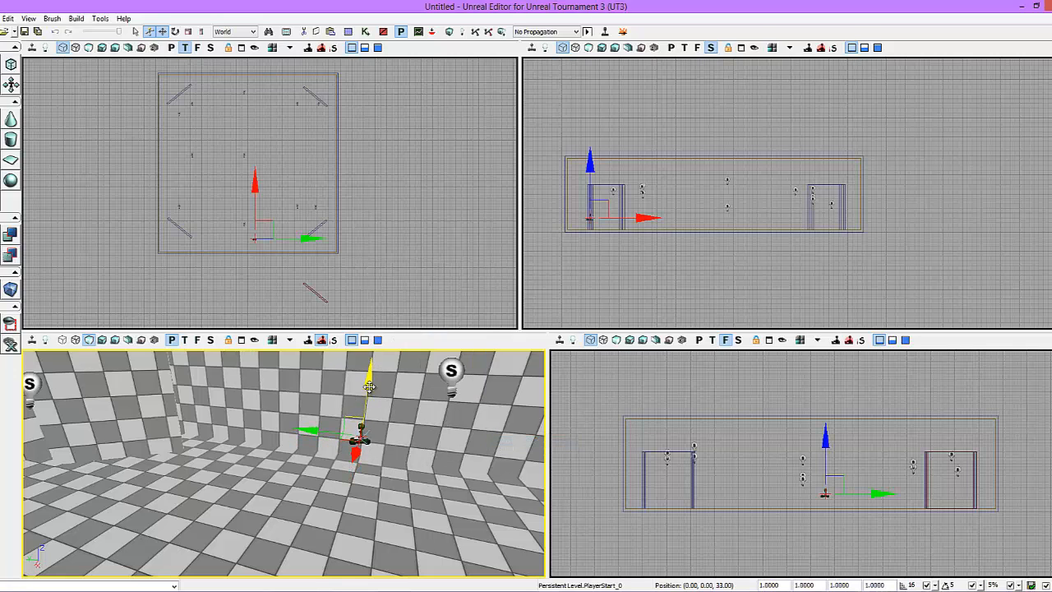
drag(370, 386, 370, 378)
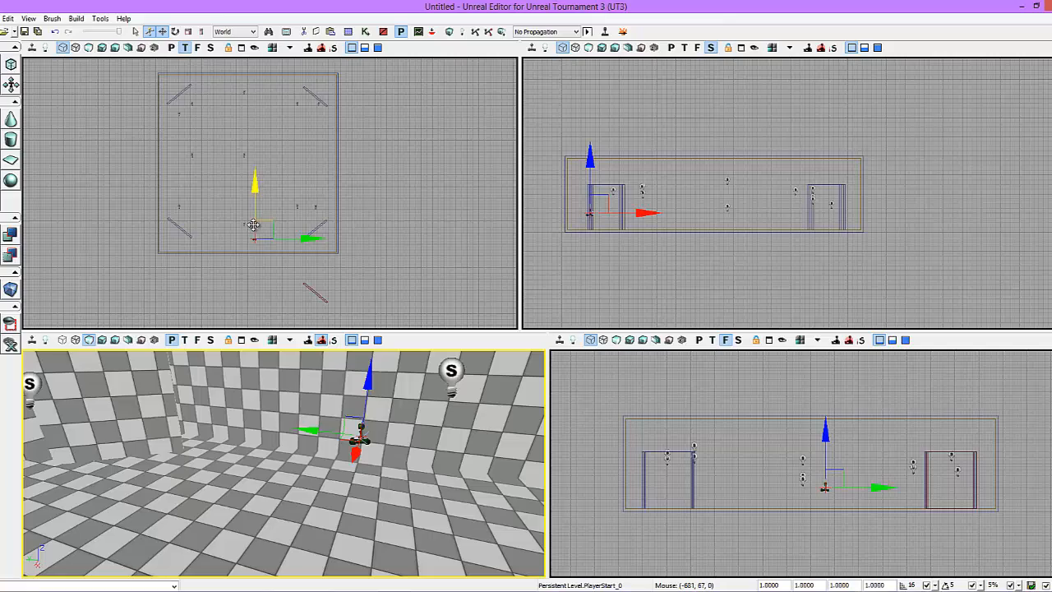
- Duplicate the PlayerStart straight up to the room's upper wall, and place another copy beside the upper-left diagonal wall
drag(255, 182, 255, 66)
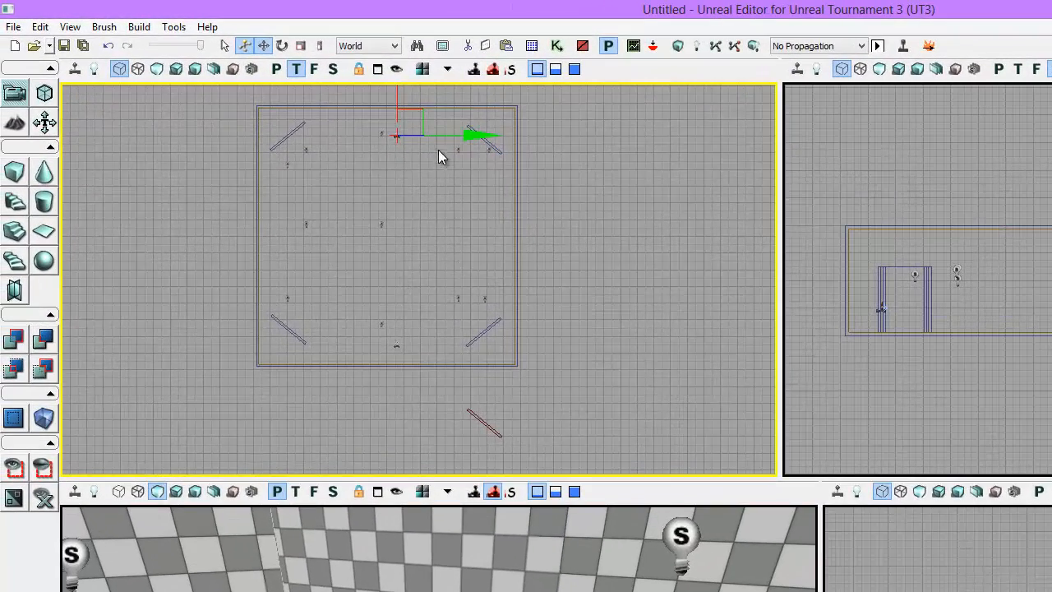
drag(453, 138, 393, 150)
drag(460, 235, 499, 265)
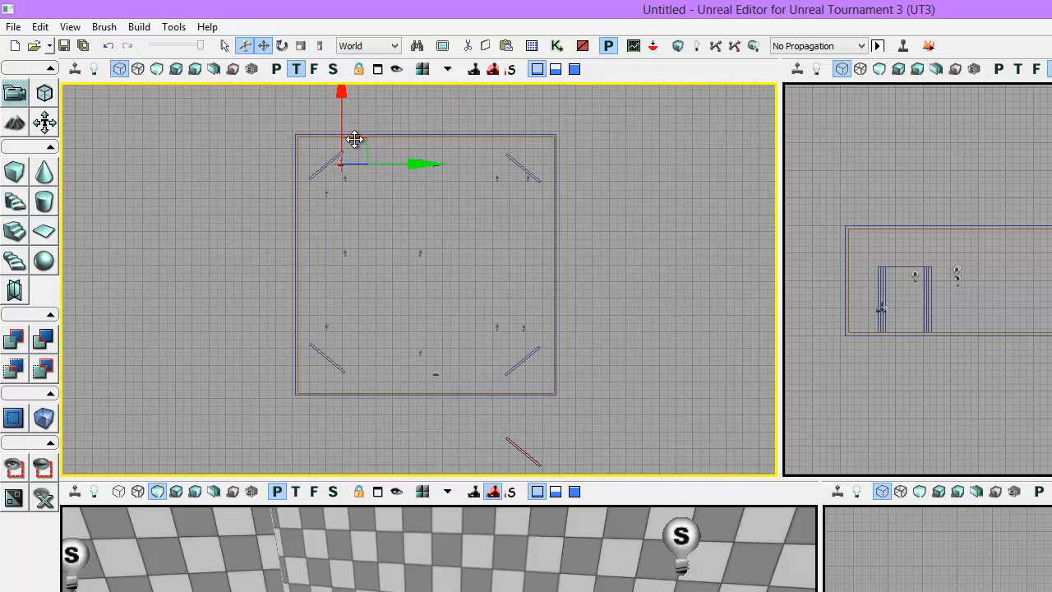
- Move the three PlayerStarts behind the upper-left, upper-right and lower-right diagonal walls, and duplicate one behind the lower-left diagonal wall
mouse_move(354, 138)
mouse_down()
mouse_move(362, 145)
mouse_move(346, 134)
mouse_up()
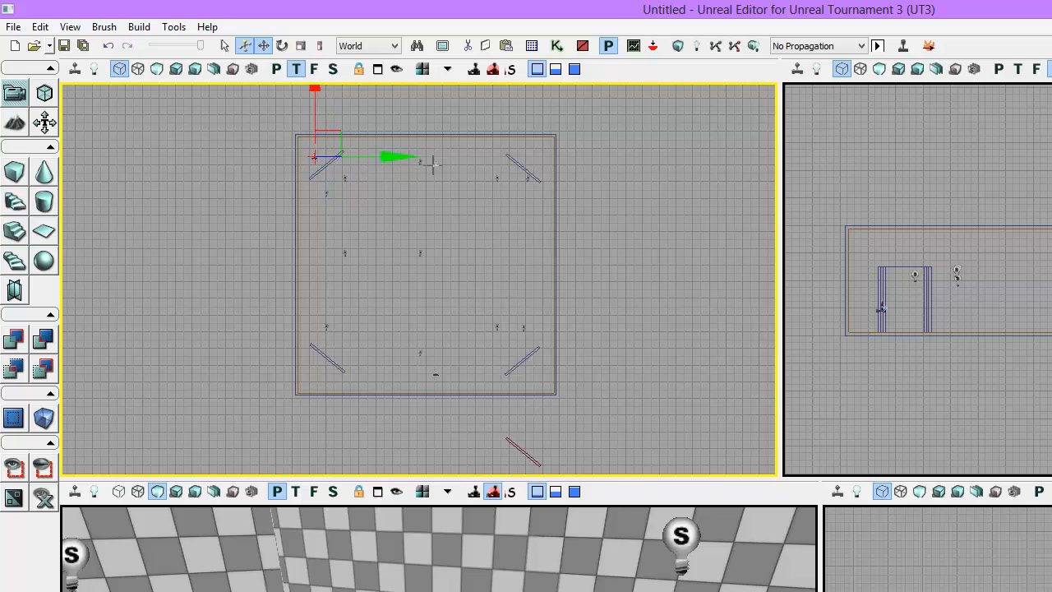
drag(435, 164, 519, 134)
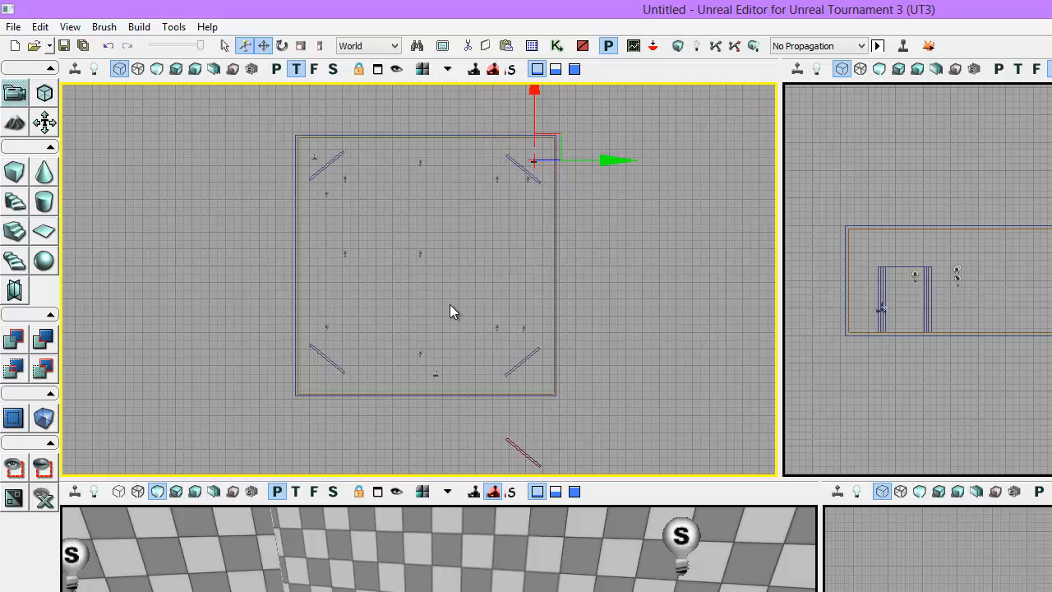
click(437, 373)
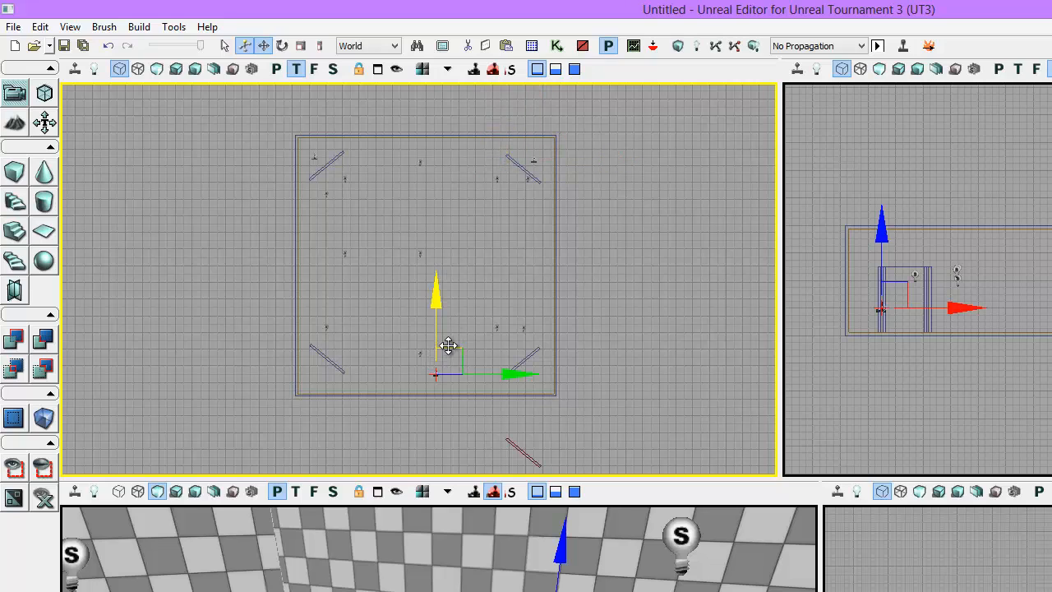
drag(459, 350, 521, 353)
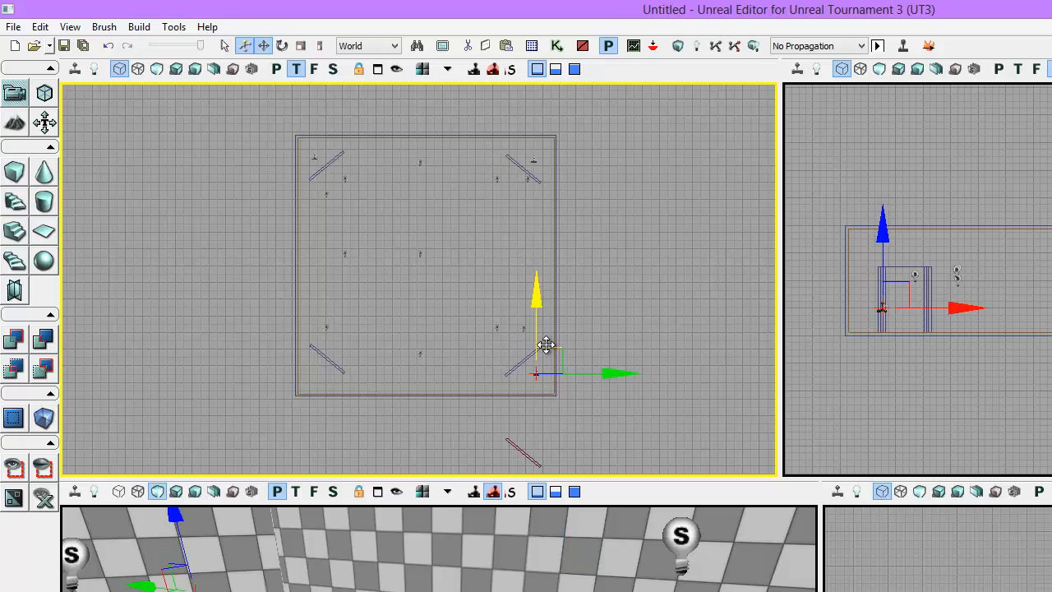
drag(530, 351, 416, 346)
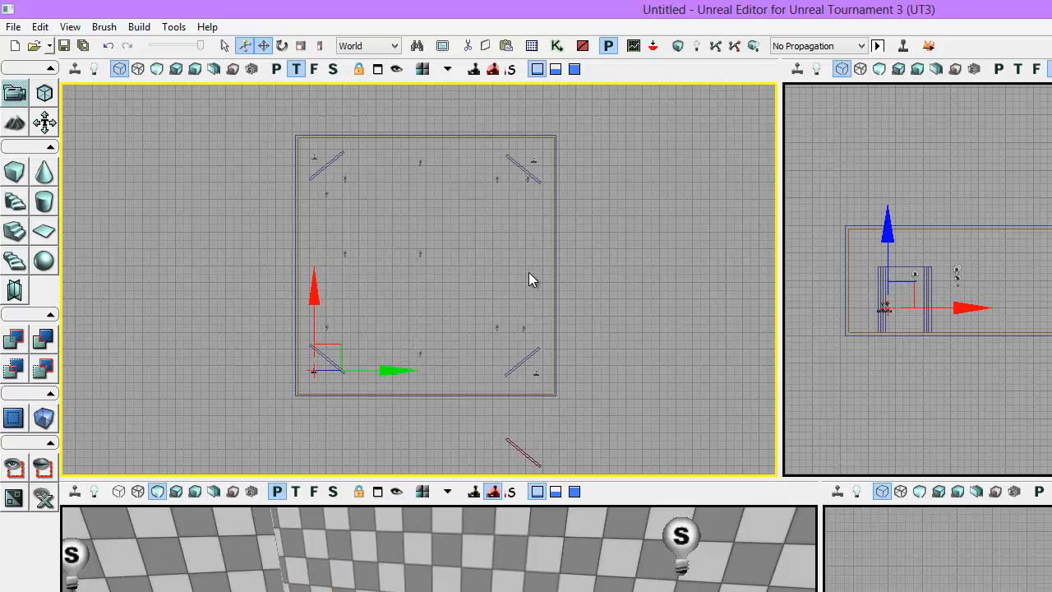
click(505, 259)
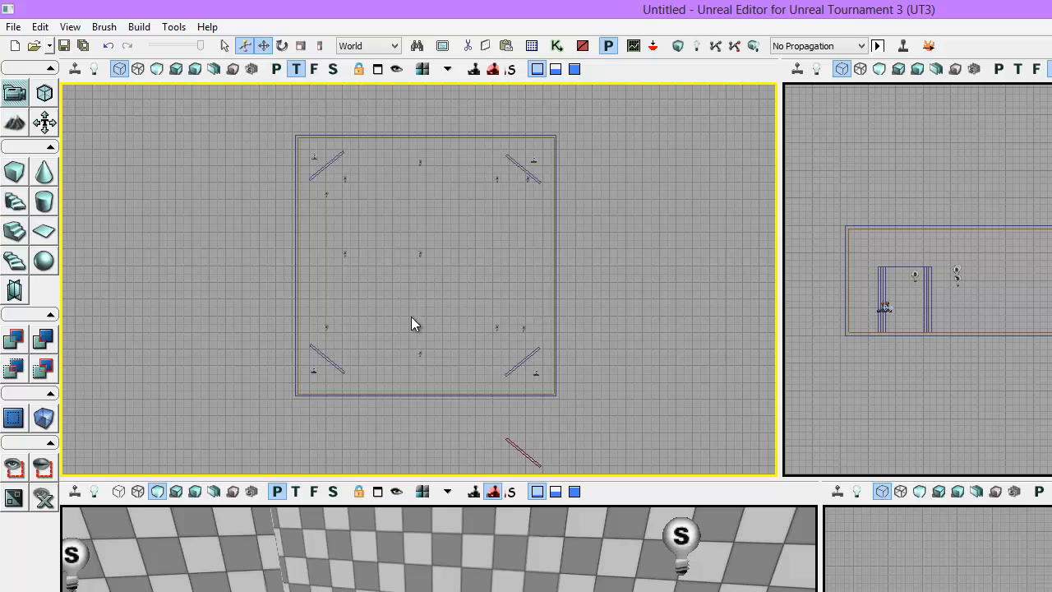
- Duplicate the lower-right PlayerStart to the room-facing side of each of the four diagonal walls, one copy per corner
click(534, 373)
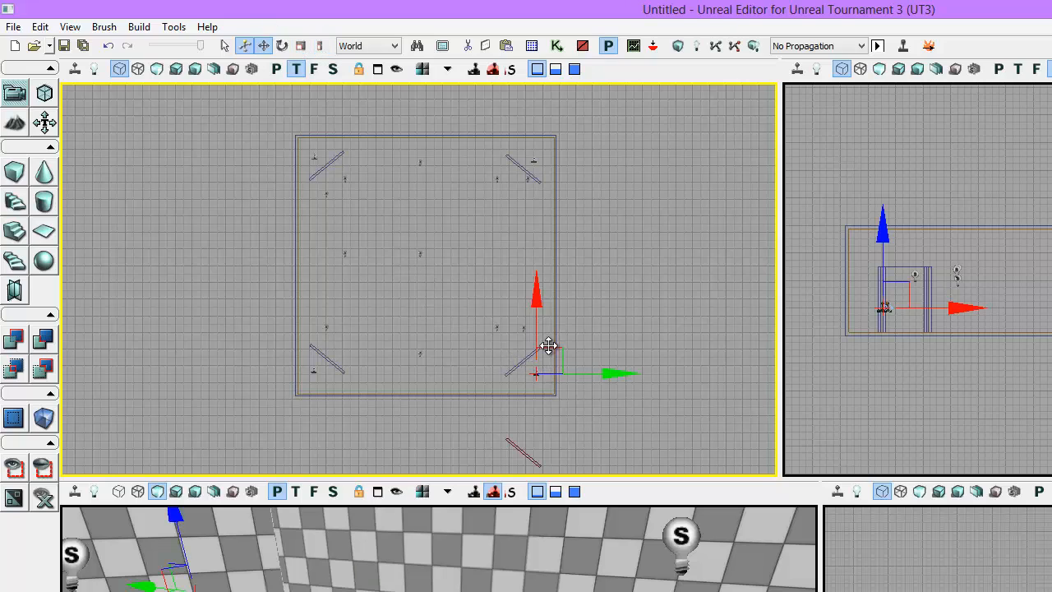
drag(549, 352, 420, 327)
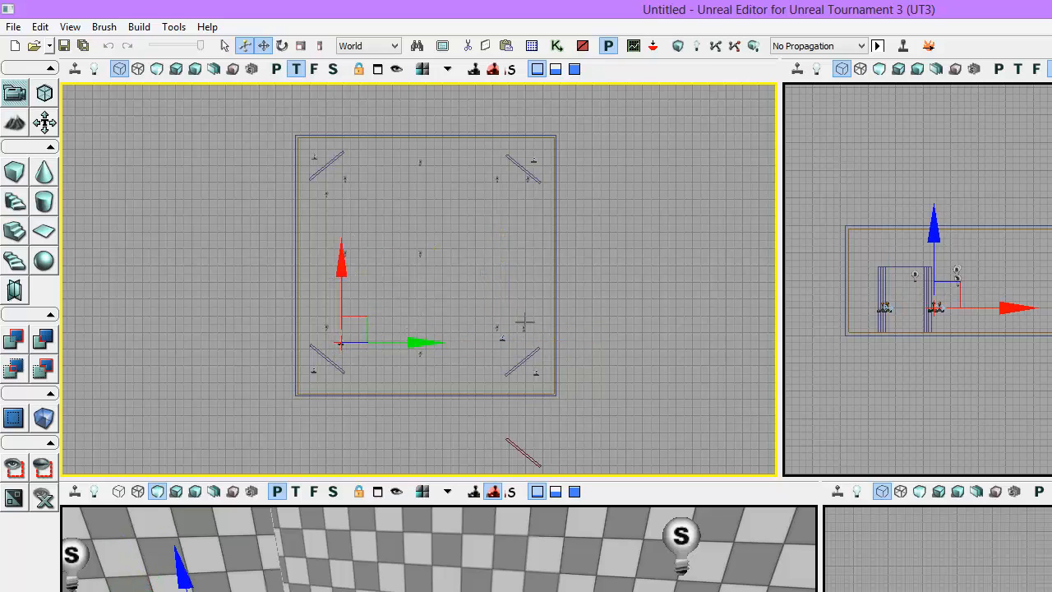
drag(359, 296, 367, 218)
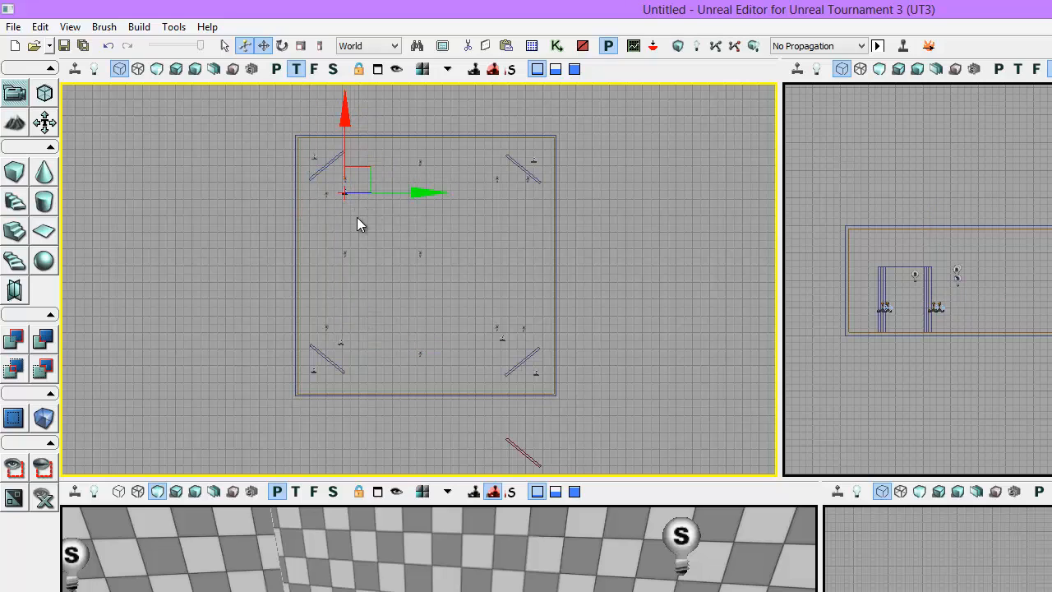
drag(364, 179, 471, 154)
click(433, 296)
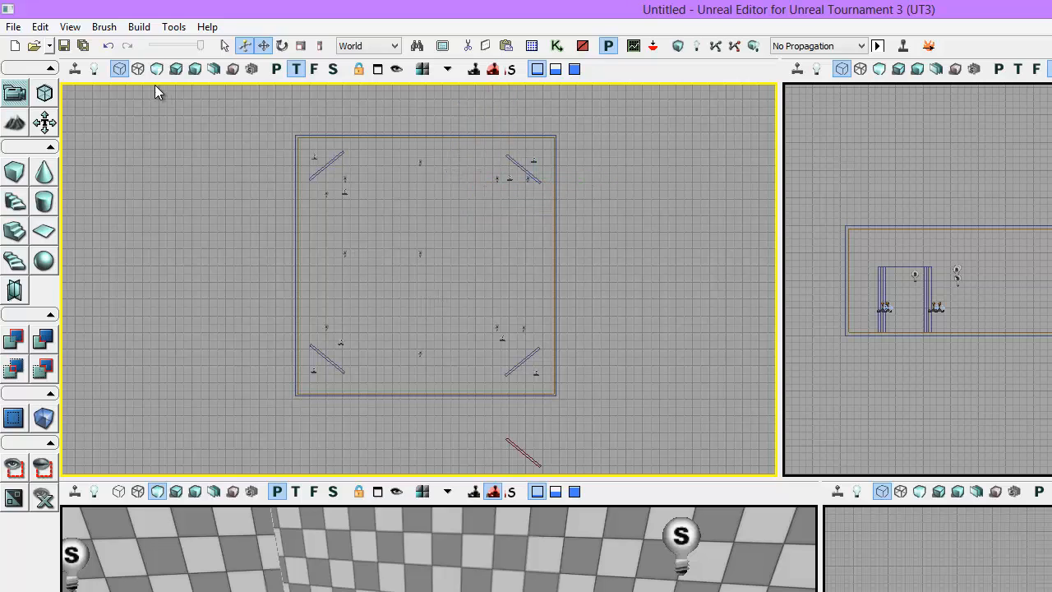
- Start saving the map in the CustomMaps folder with a file name beginning with the prefix DM-
key(ctrl+s)
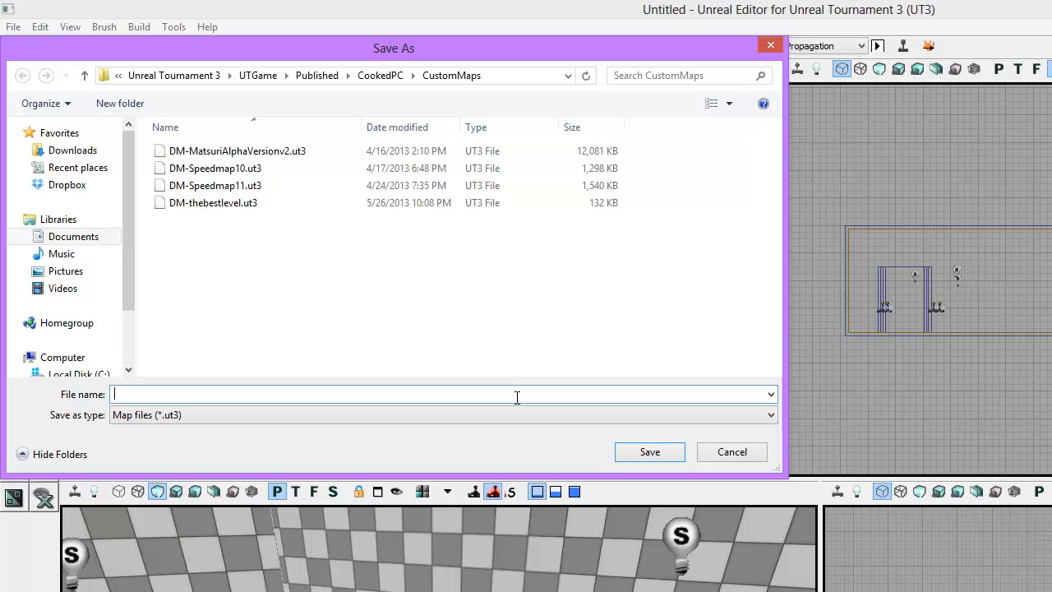
text(DM-)
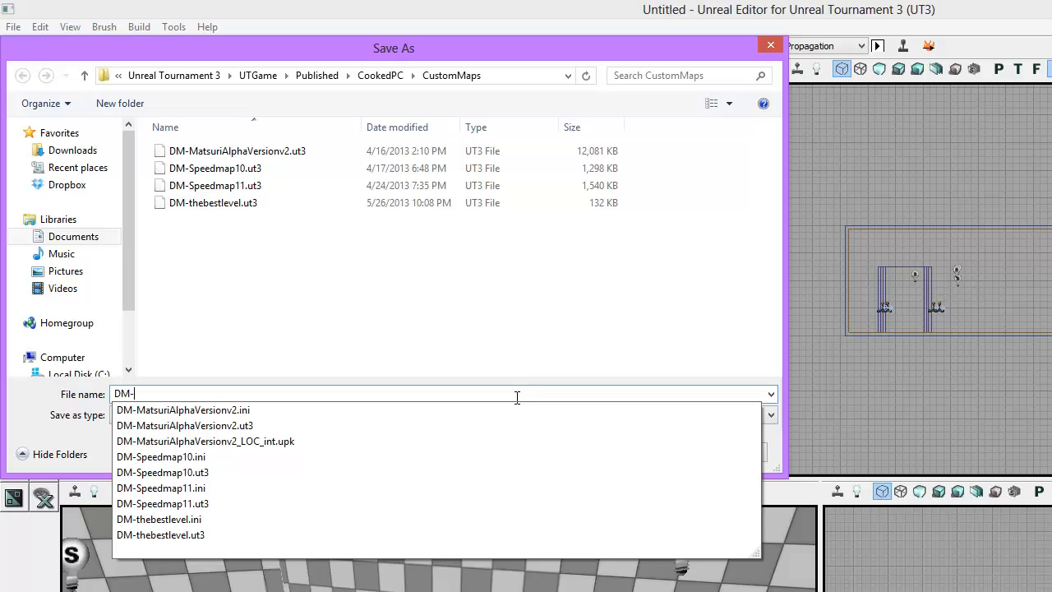
- Save the map in the CustomMaps folder under the name DM-cube
text(cube)
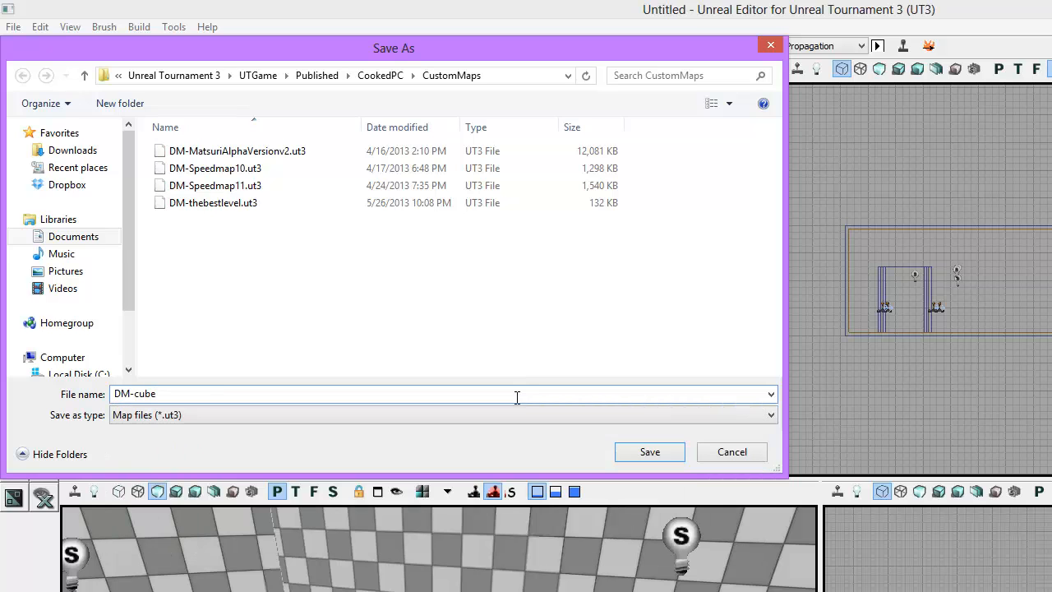
key(Return)
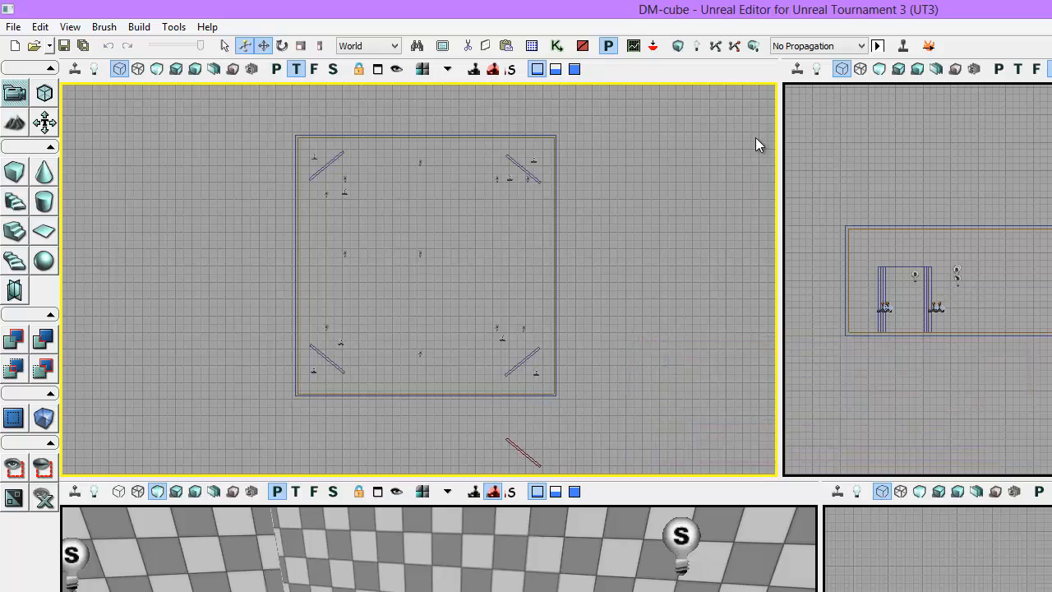
- Open the Generic asset browser and bring up its dialog for opening a package
click(80, 29)
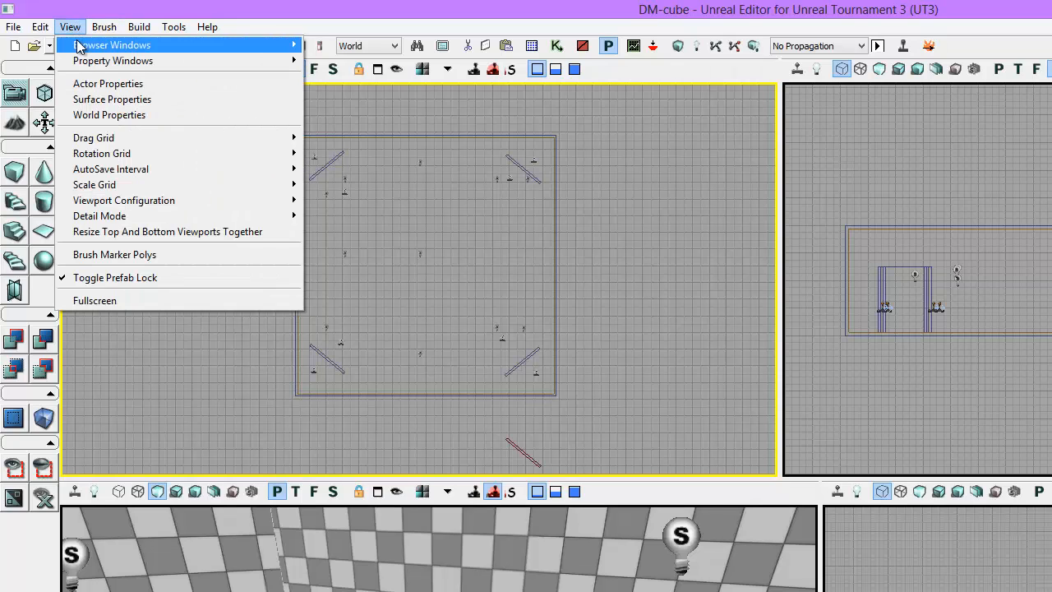
mouse_move(82, 48)
mouse_move(110, 44)
click(341, 57)
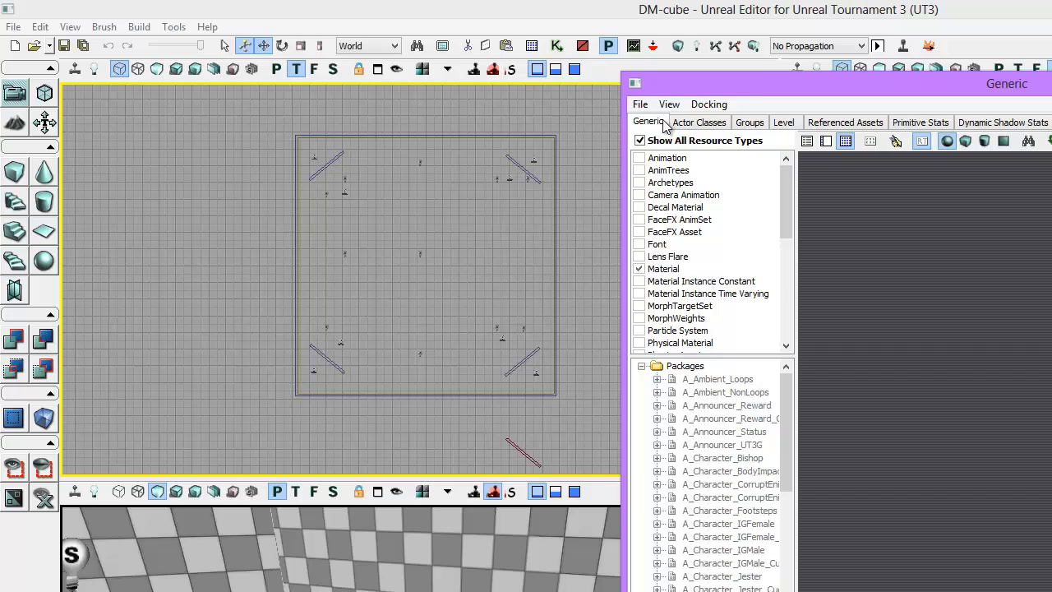
click(639, 105)
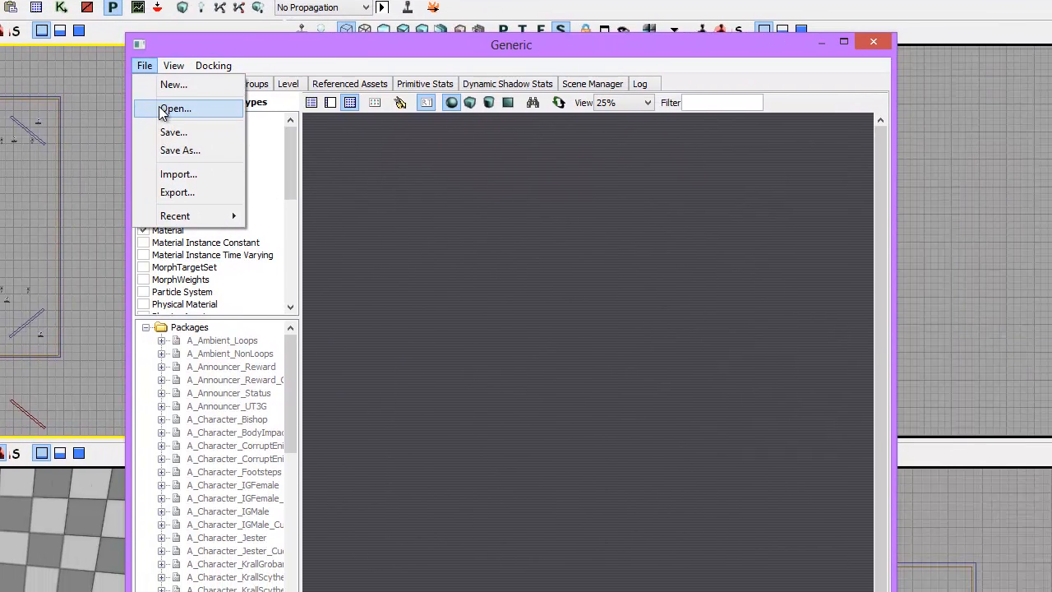
click(656, 149)
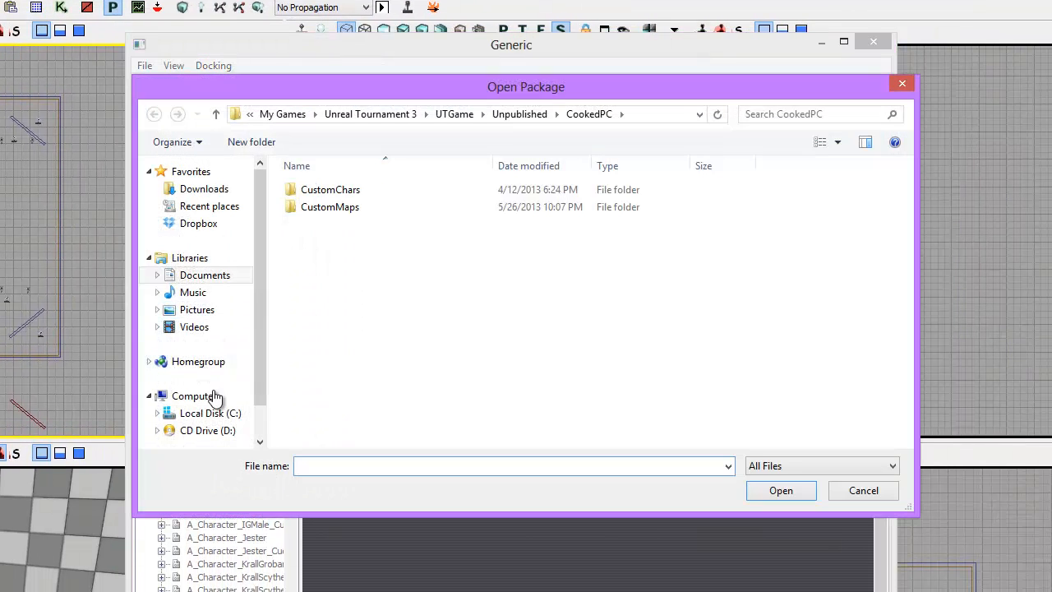
- Browse to the Steam folder inside Program Files (x86) on Local Disk (C:)
click(205, 412)
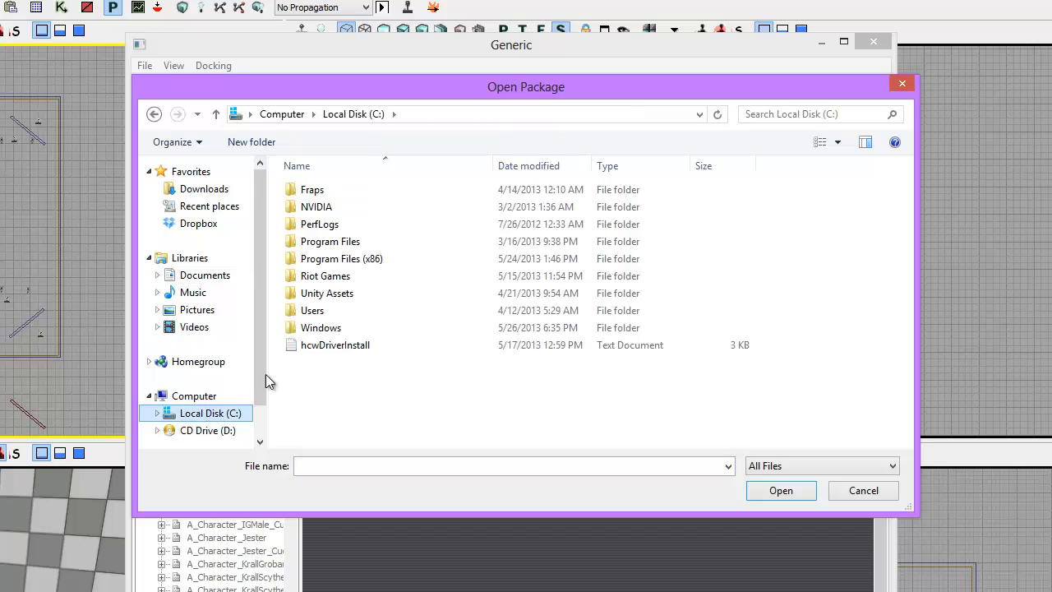
double_click(349, 259)
key(s)
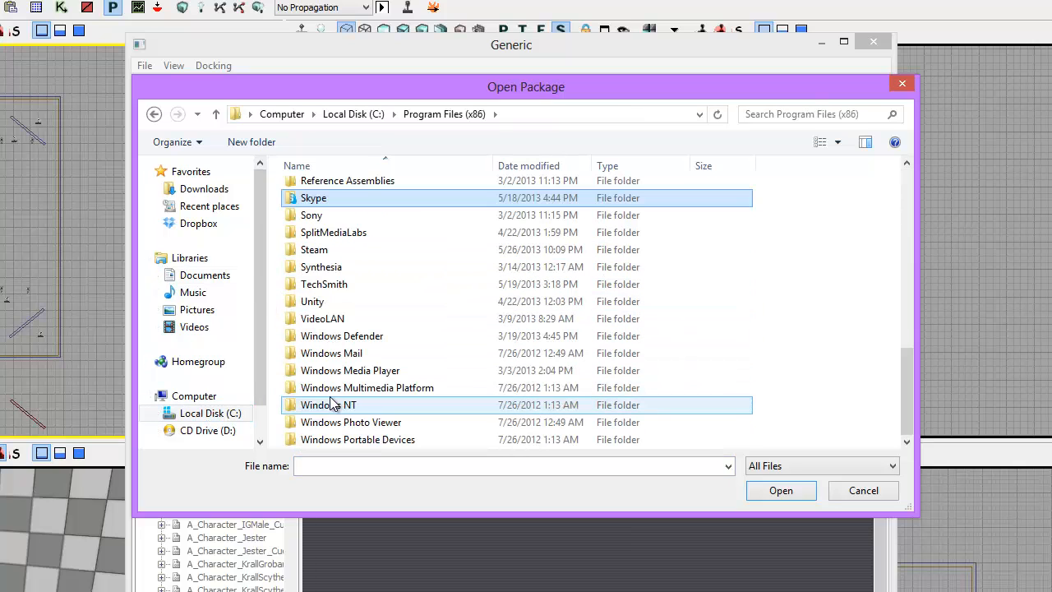
double_click(314, 249)
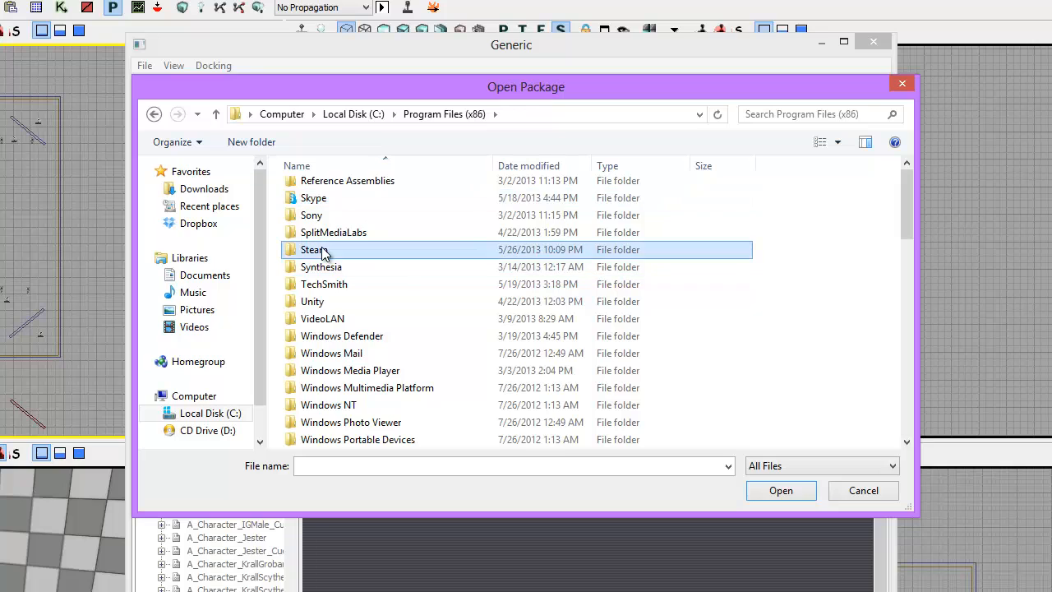
- Go through SteamApps and common into the Unreal Tournament 3 folder
key(s)
key(s)
key(s)
key(s)
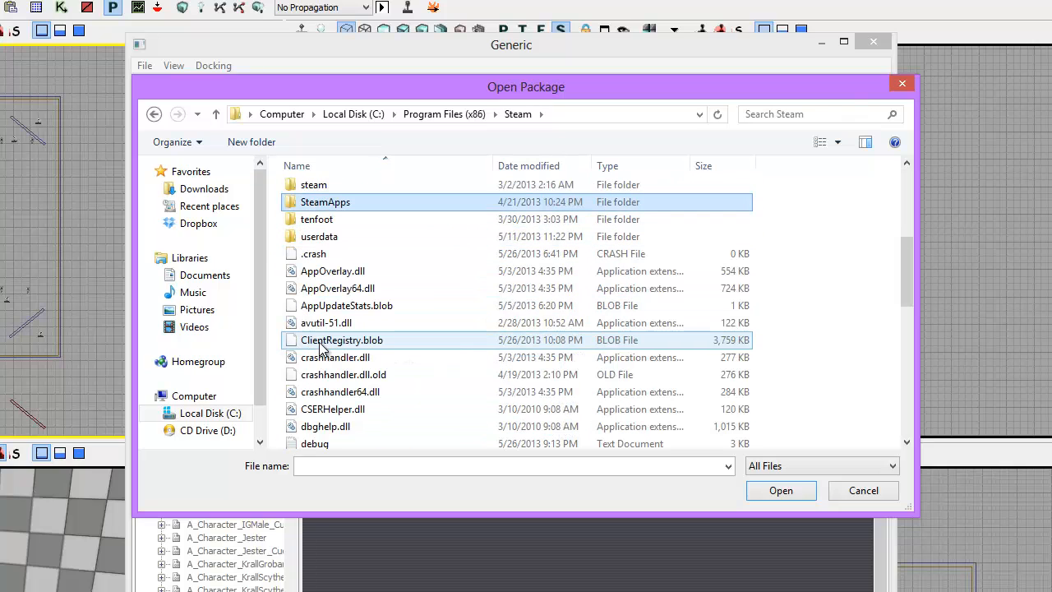
double_click(324, 205)
key(s)
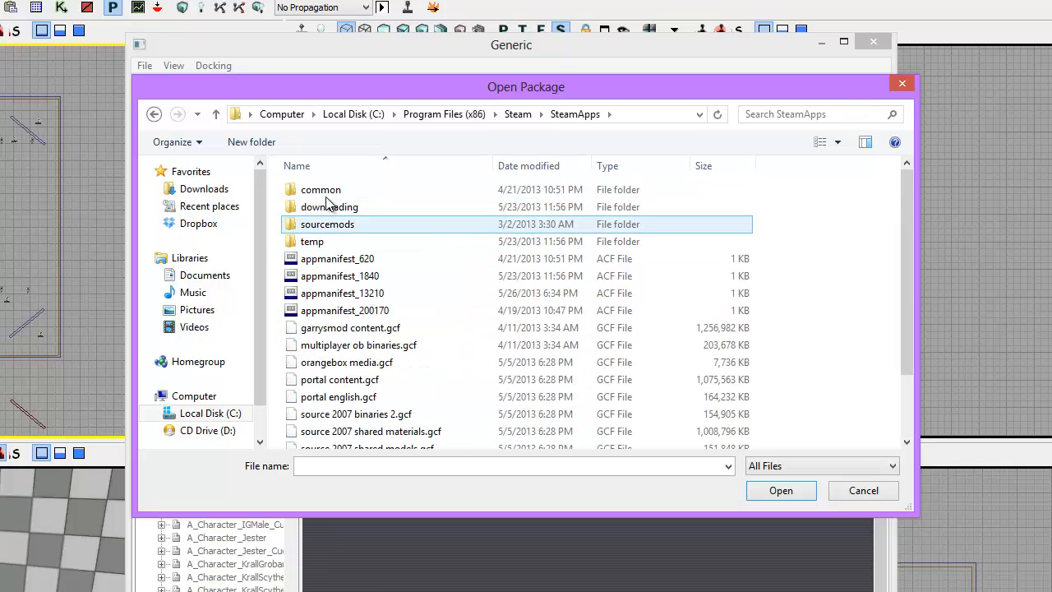
key(c)
key(Return)
key(s)
double_click(337, 224)
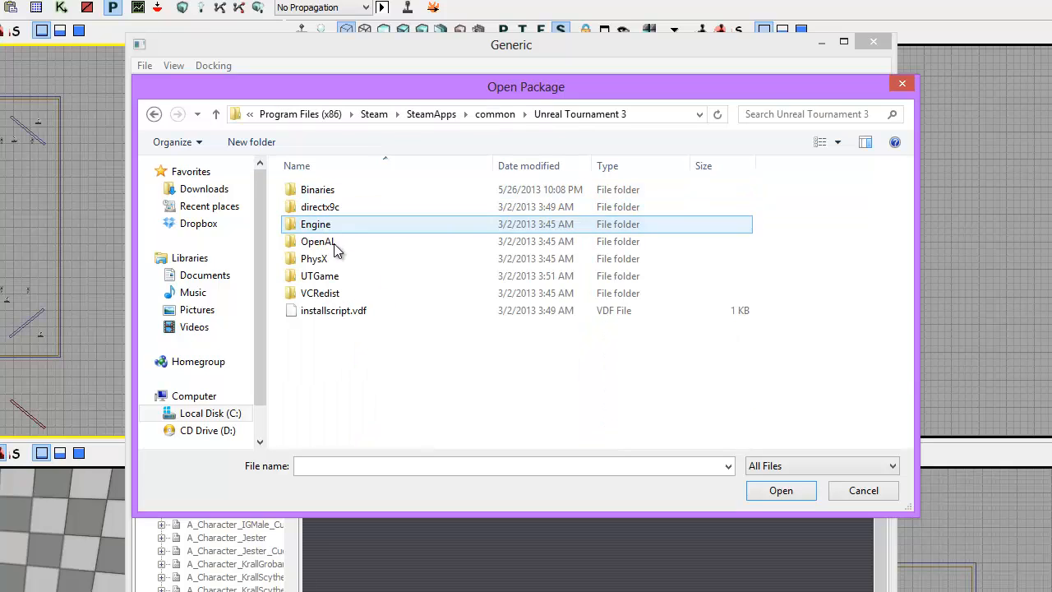
- Go through UTGame and CookedPC into the Environments folder
double_click(330, 229)
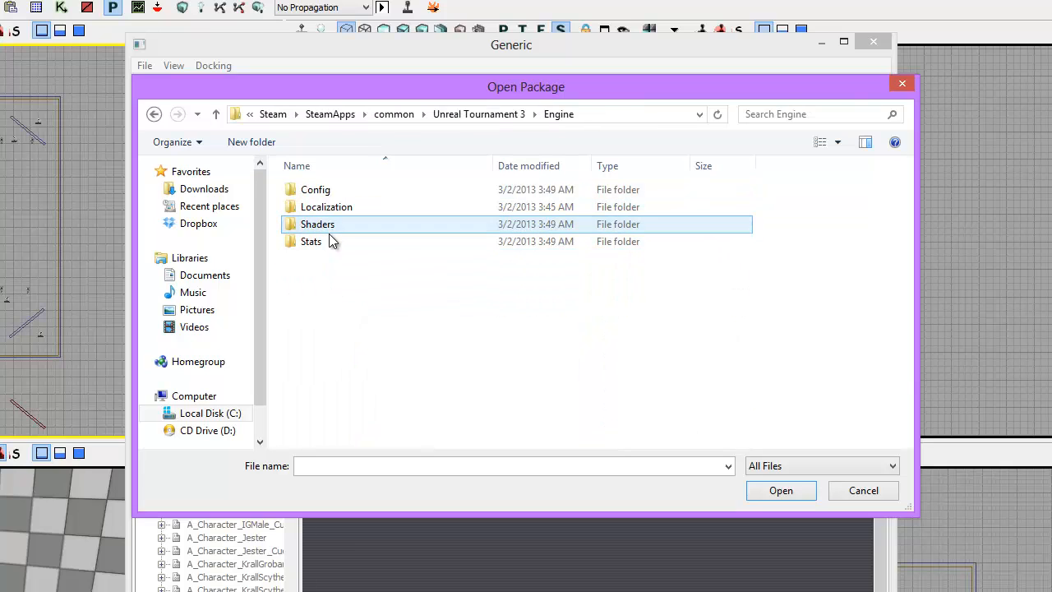
key(BackSpace)
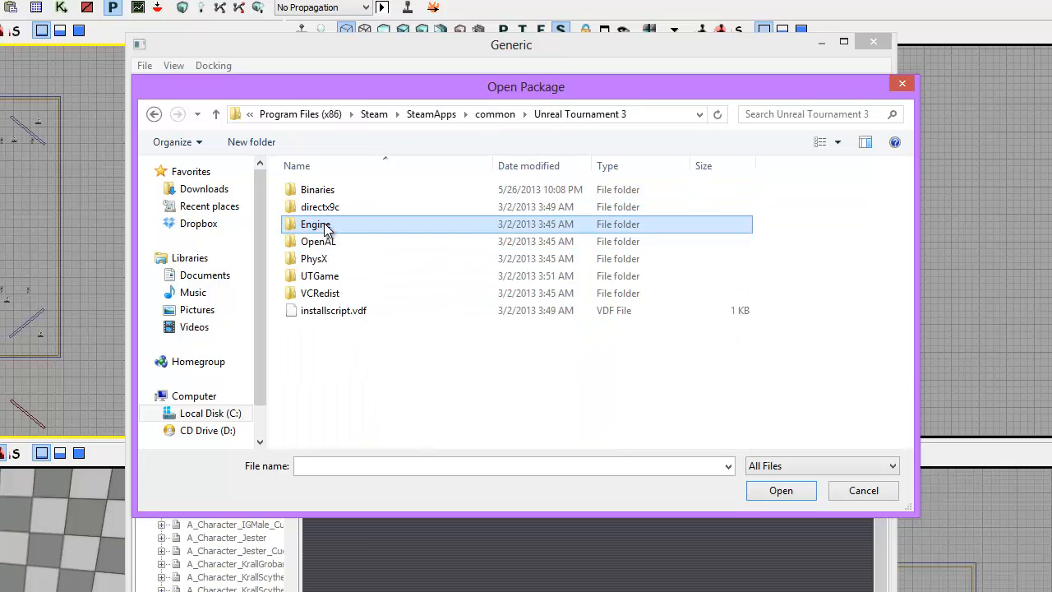
double_click(320, 276)
click(321, 208)
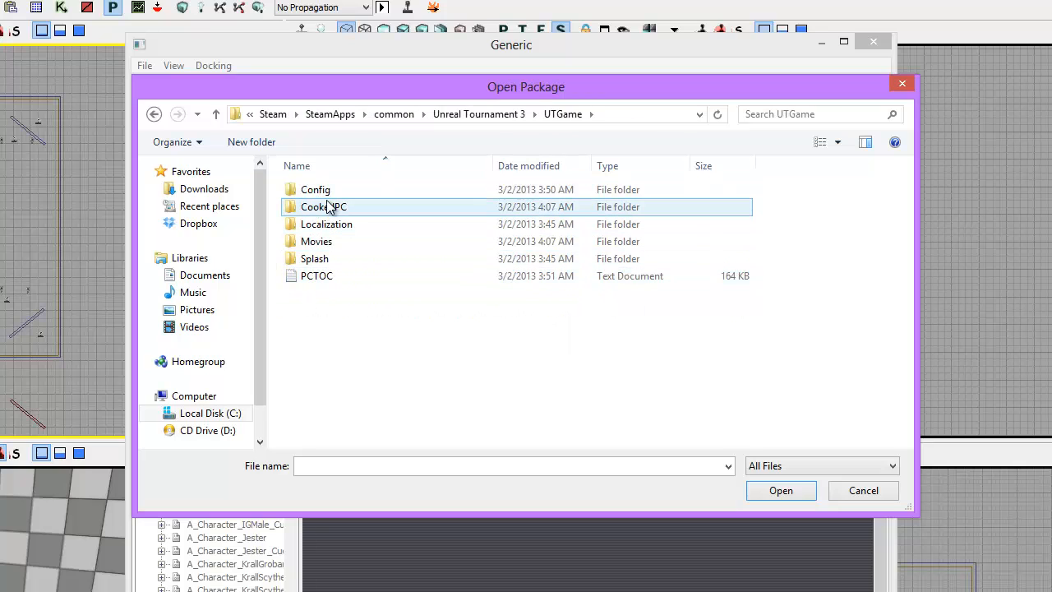
double_click(330, 211)
double_click(333, 241)
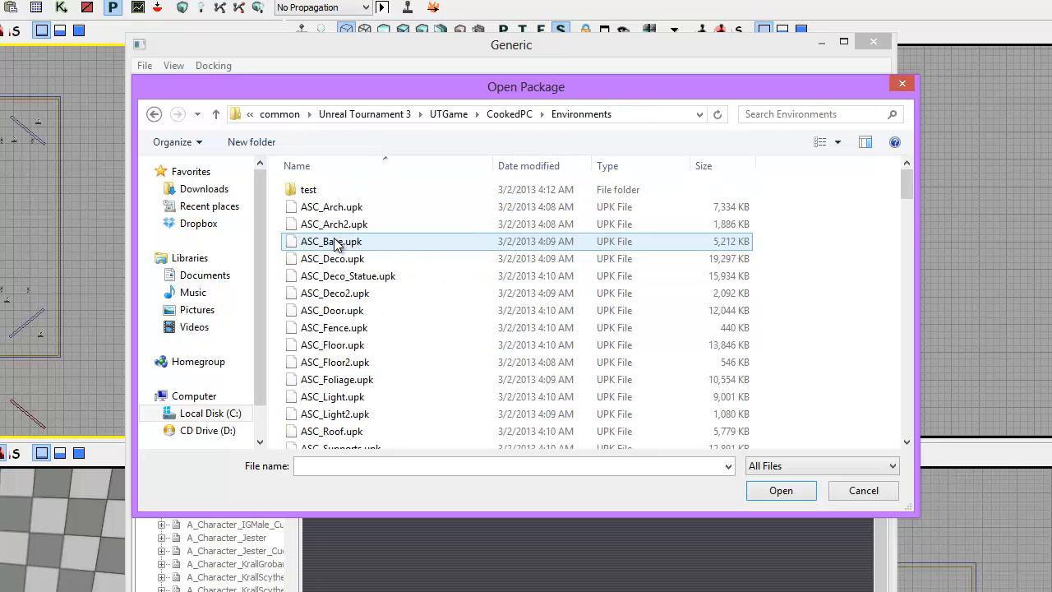
- Sort the packages by name in descending order and load LT_Floors.upk
click(337, 260)
scroll(340, 288, down, 4)
scroll(339, 298, down, 19)
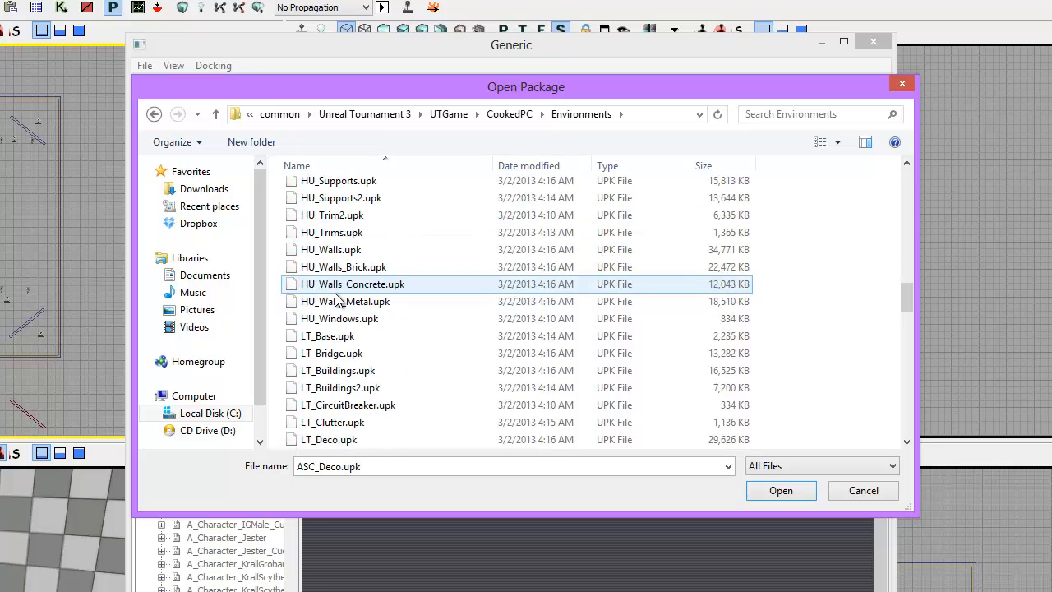
click(340, 215)
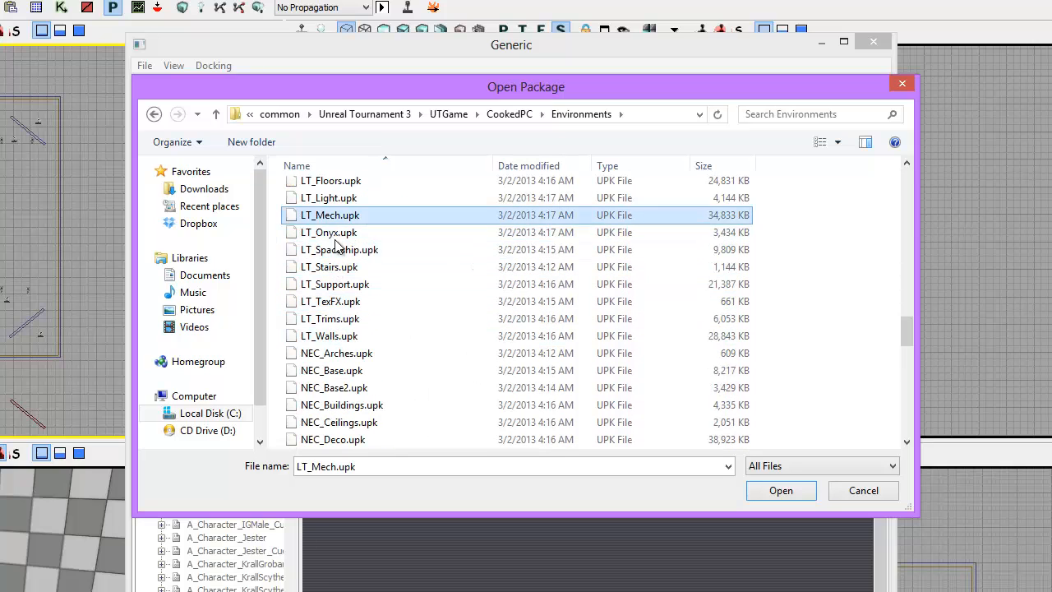
click(342, 301)
click(342, 249)
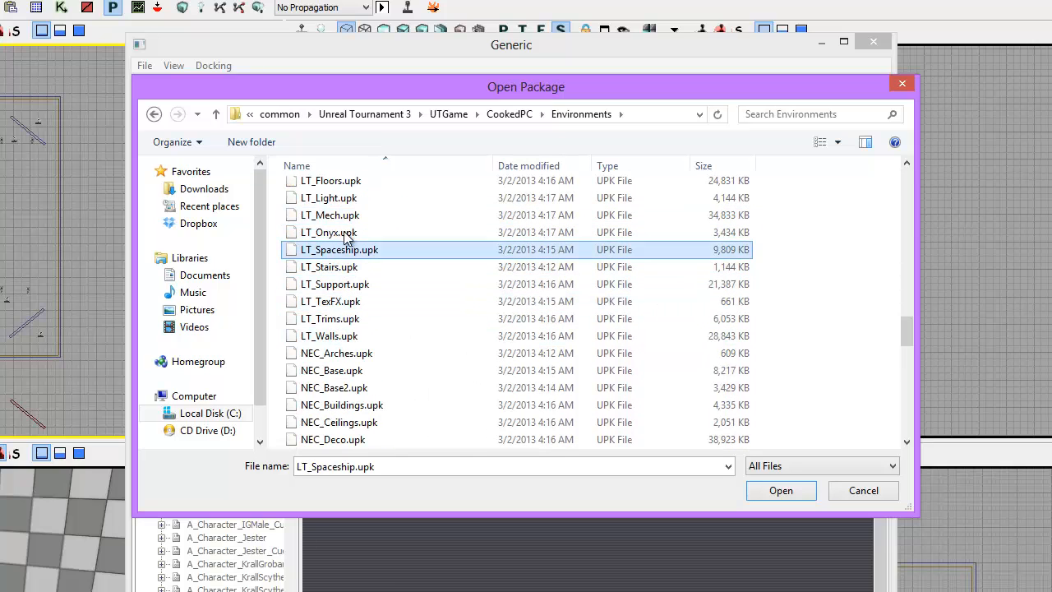
click(337, 165)
click(347, 370)
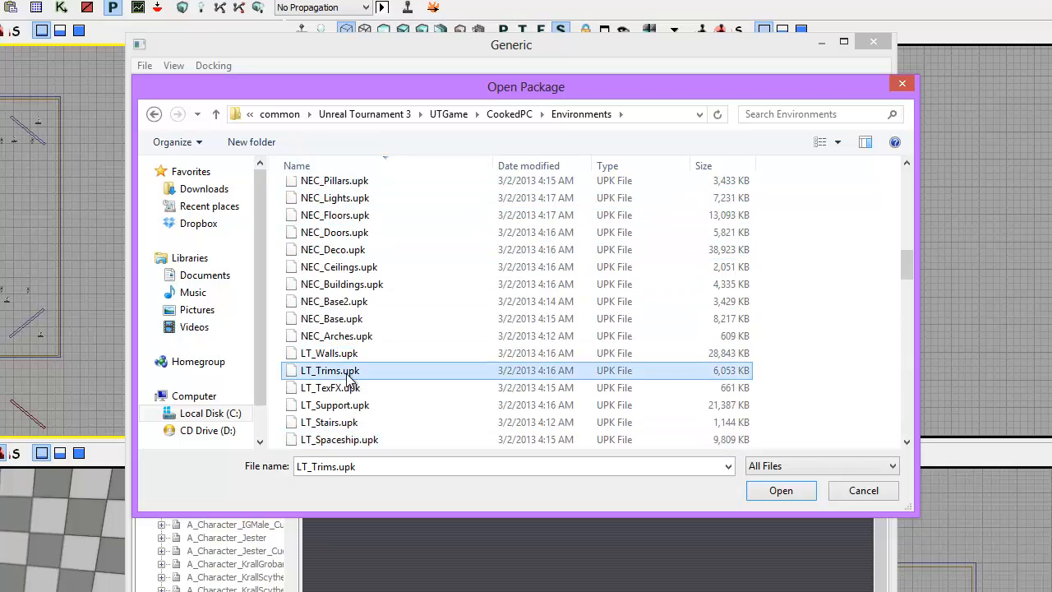
scroll(348, 369, down, 2)
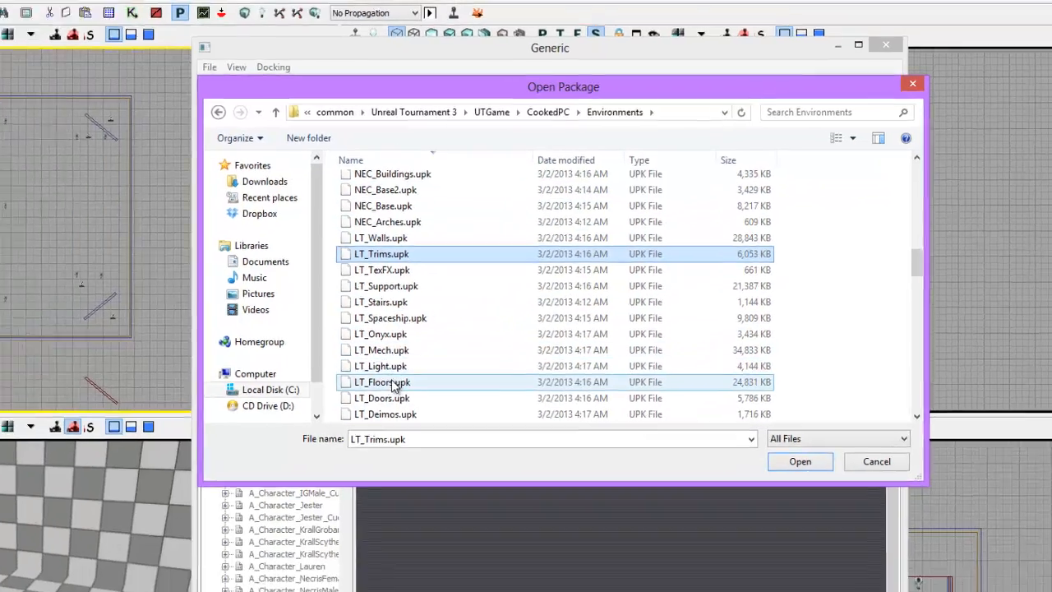
double_click(345, 404)
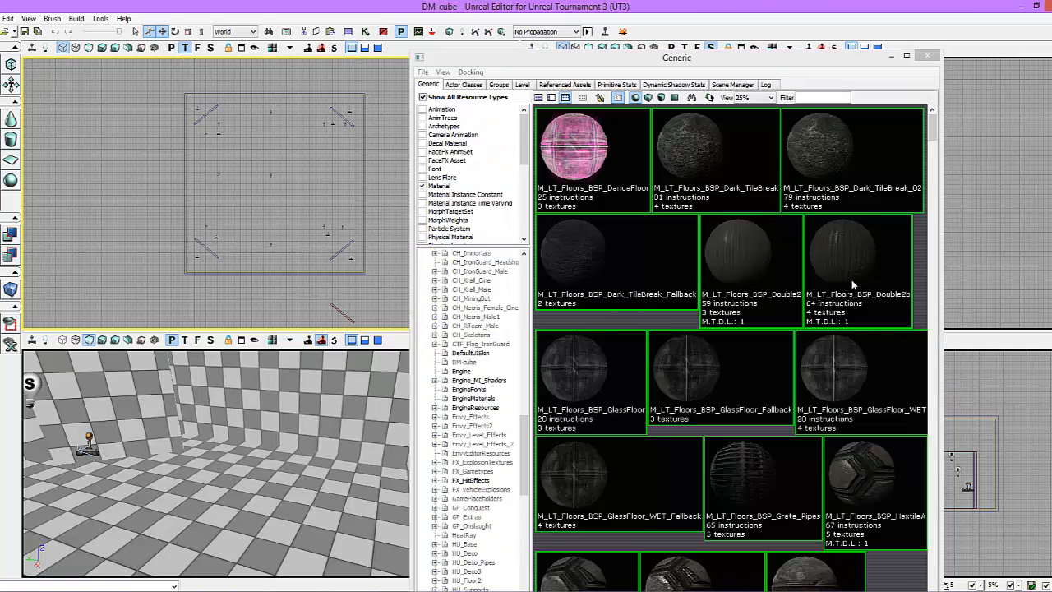
- Apply the M_LT_Floors_BSP_Organic06 material to the room's floor surface
click(920, 278)
scroll(917, 279, down, 6)
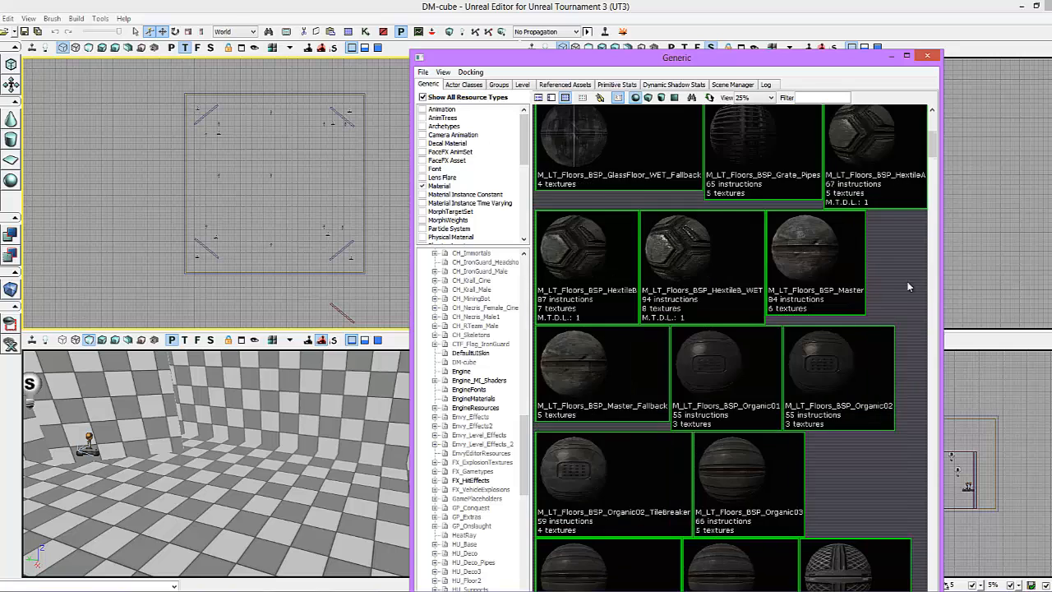
click(239, 470)
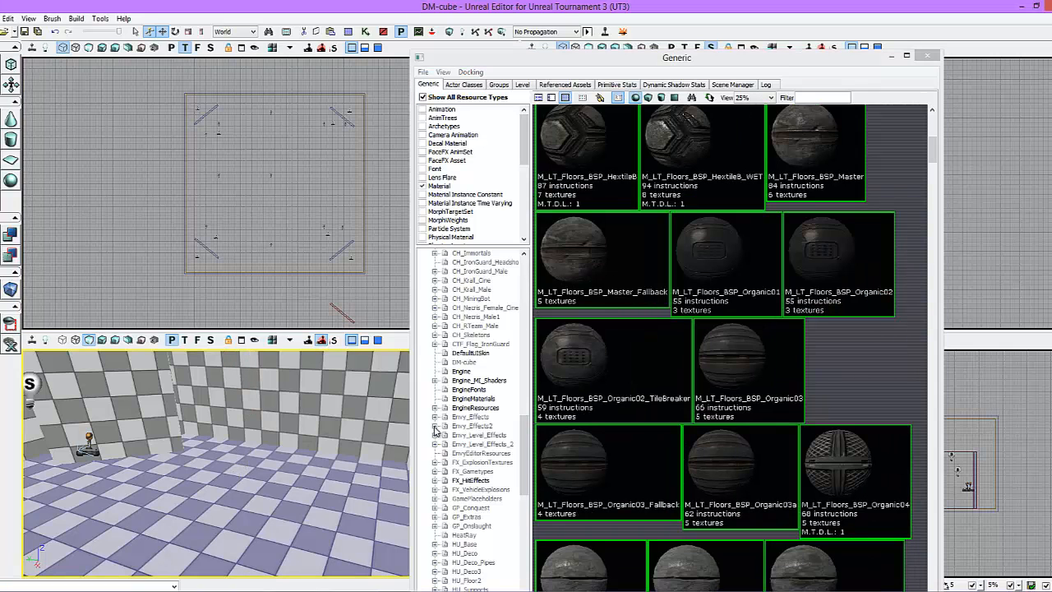
right_drag(283, 465, 286, 465)
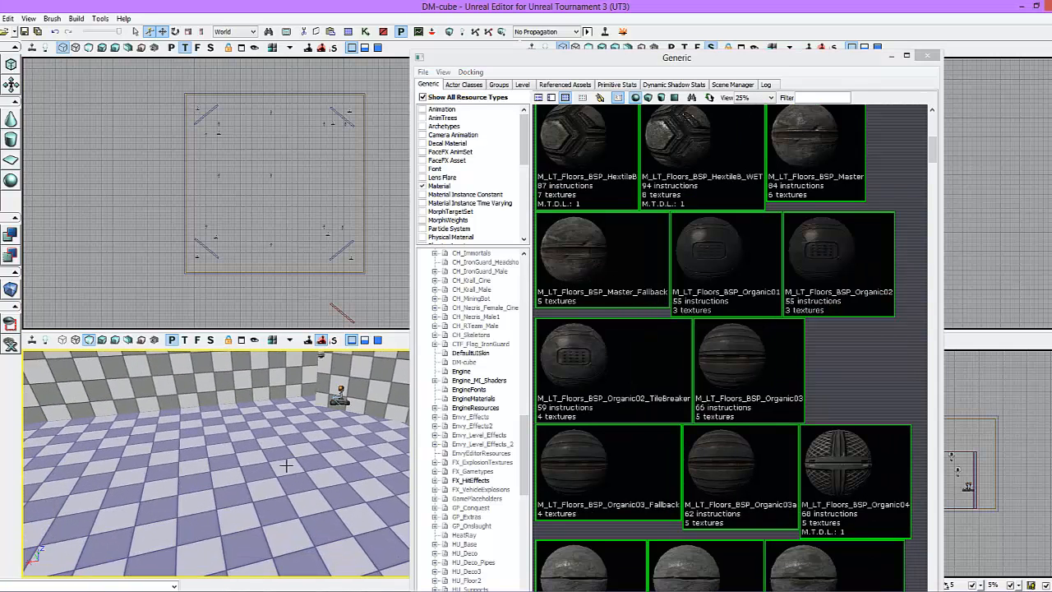
click(863, 382)
scroll(768, 358, down, 5)
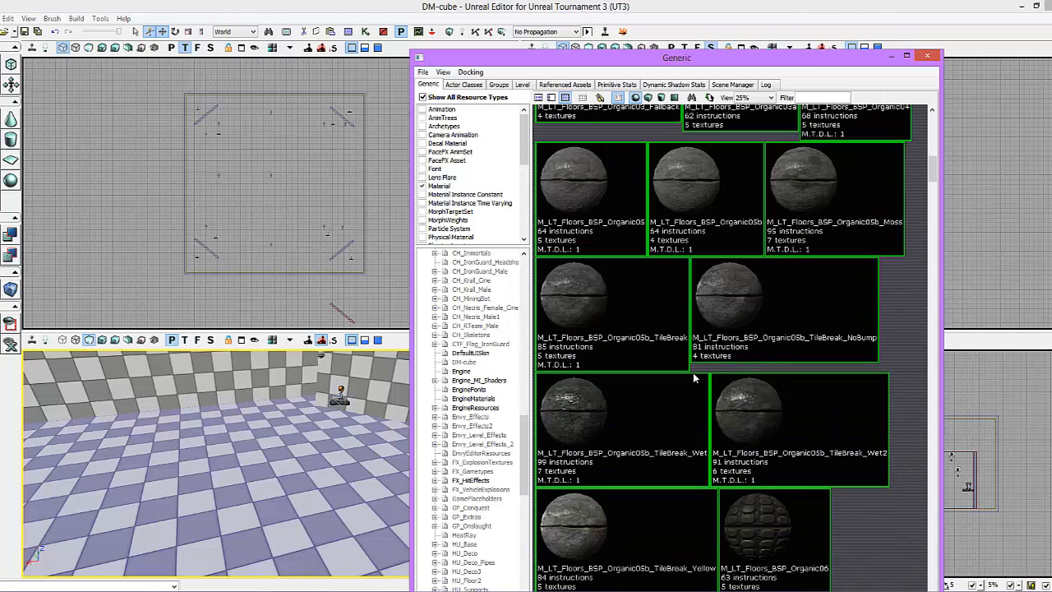
click(756, 538)
click(213, 478)
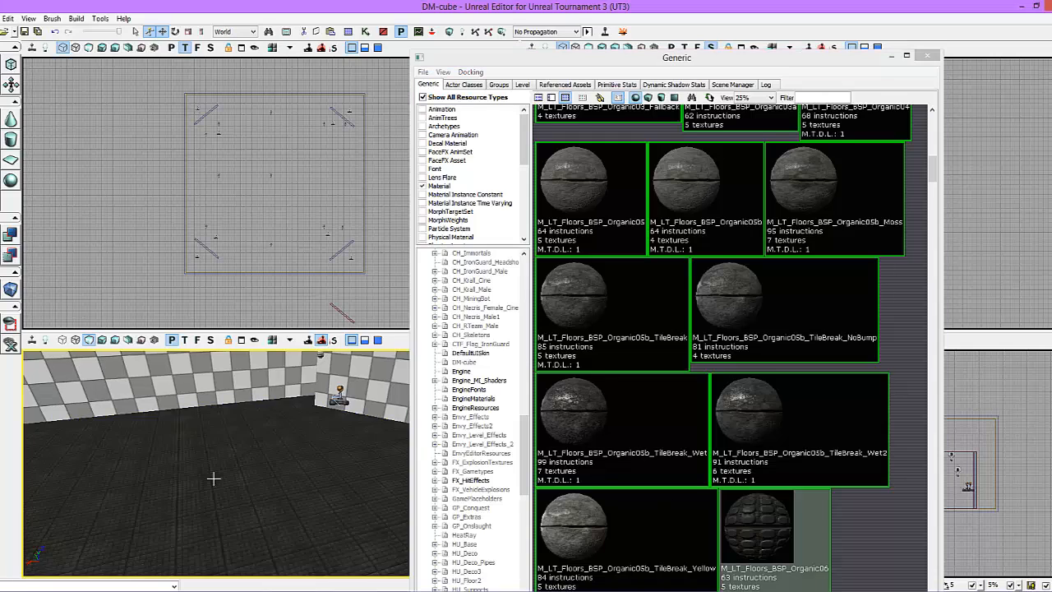
click(214, 479)
click(213, 478)
- Apply the M_LT_Floors_BSP_Organic05b_TileBreak_Yellow material to the room's ceiling surface
right_drag(213, 478, 283, 328)
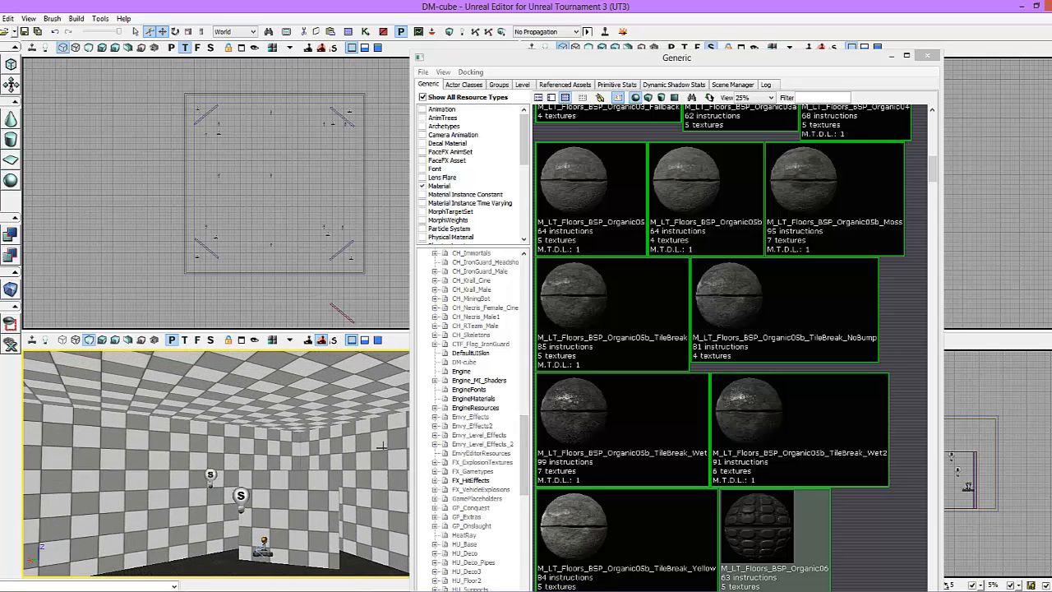
click(291, 383)
click(585, 527)
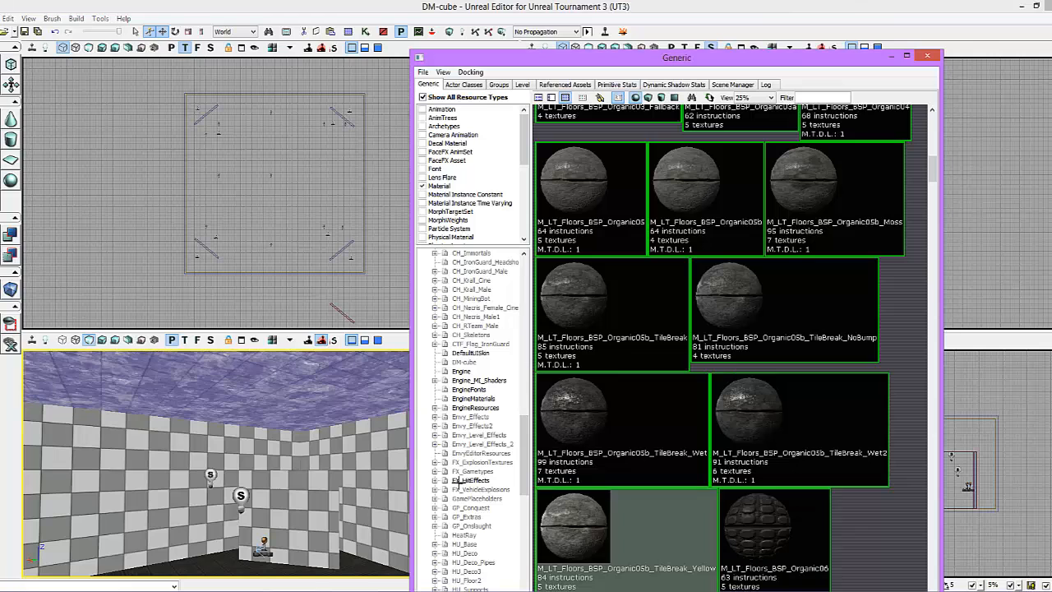
click(286, 405)
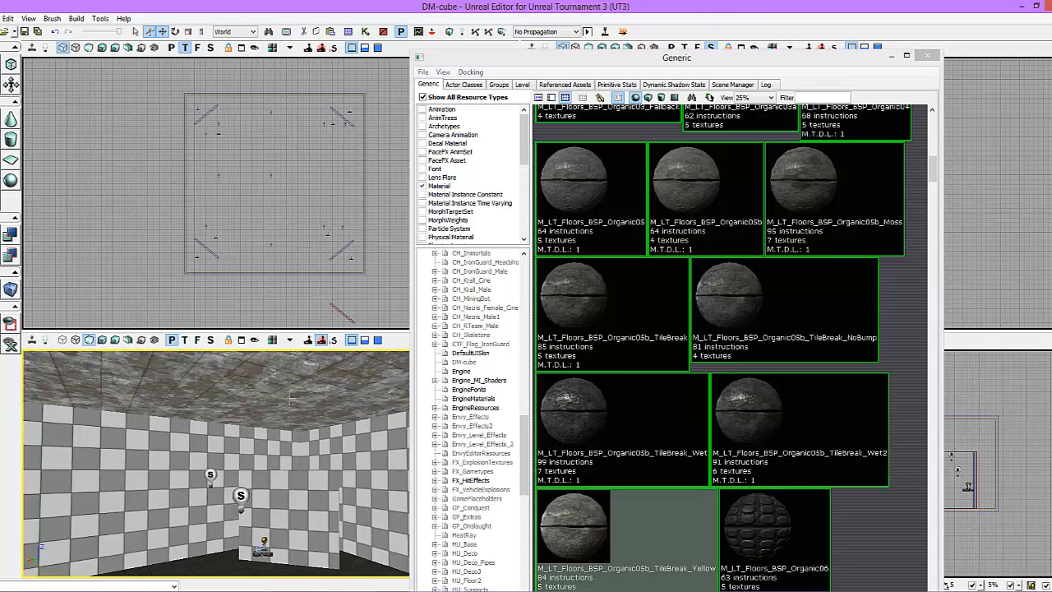
right_drag(291, 399, 302, 361)
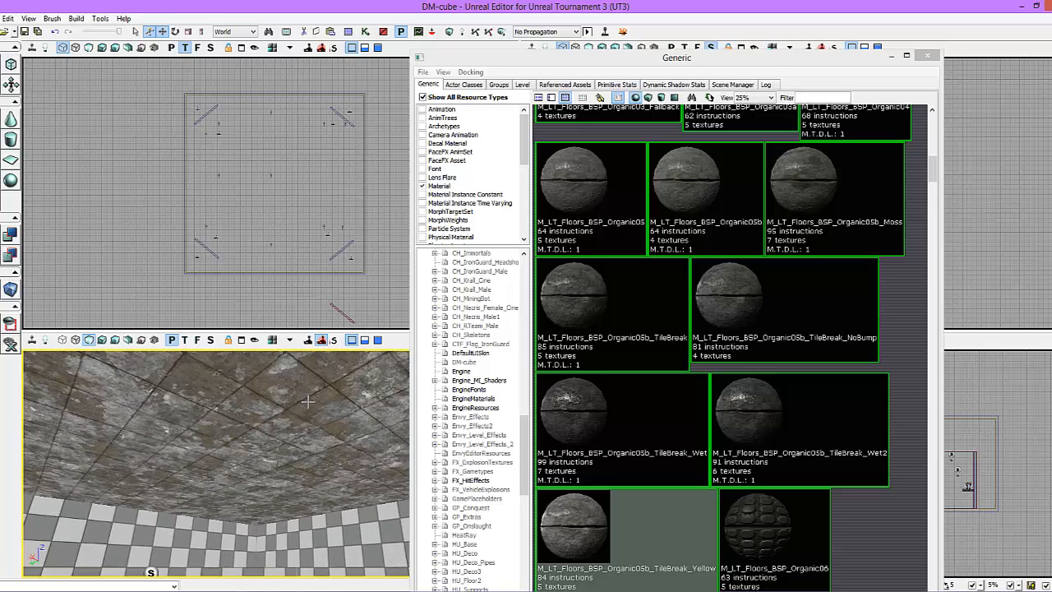
mouse_move(307, 401)
right_down()
mouse_move(309, 412)
mouse_move(309, 394)
right_up()
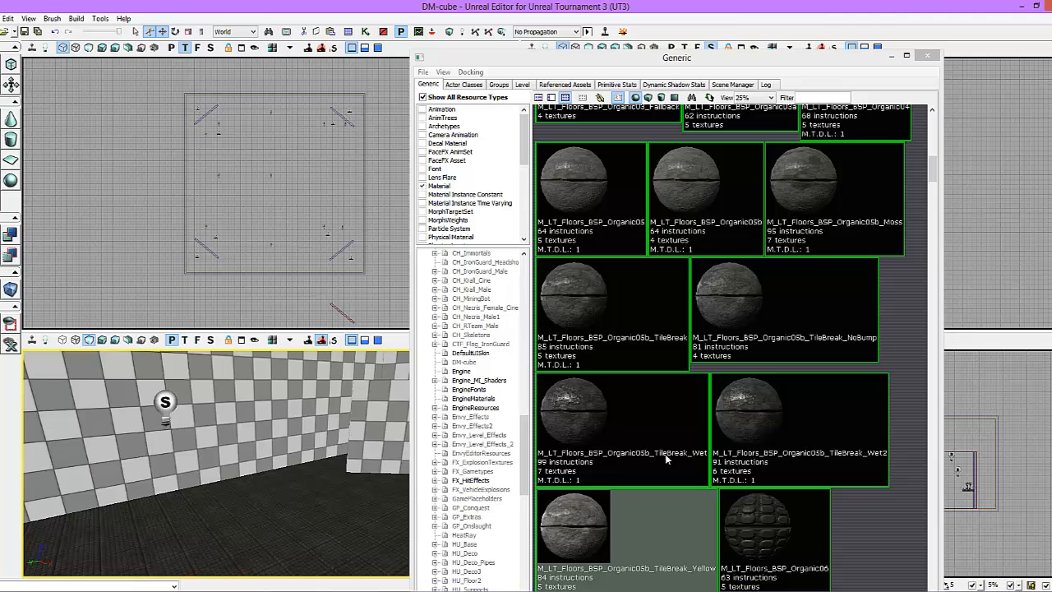
- Load the LT_Walls package from the Environments folder into the asset browser
click(847, 545)
click(422, 72)
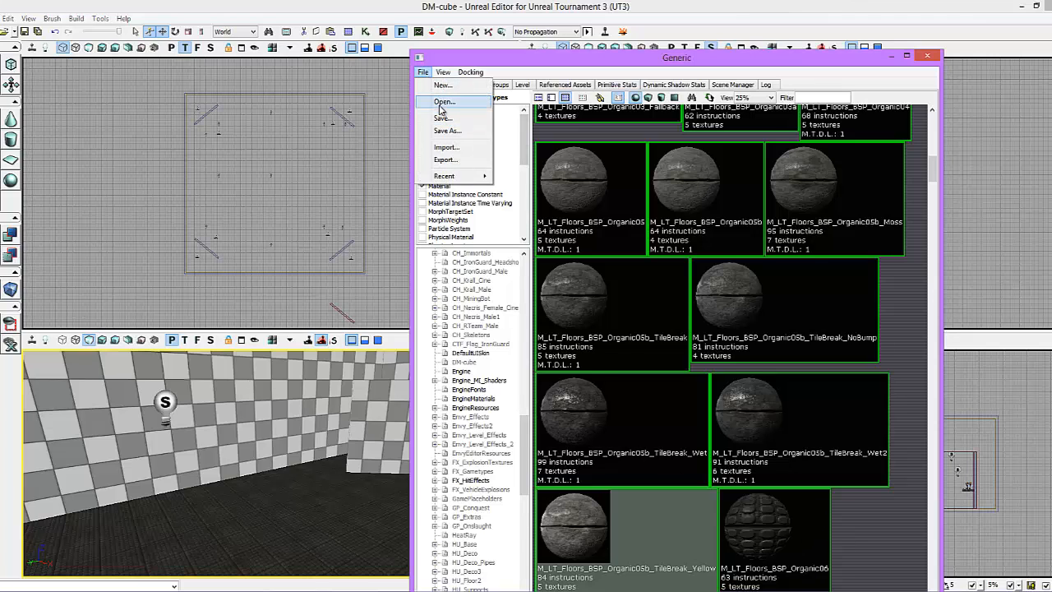
click(443, 102)
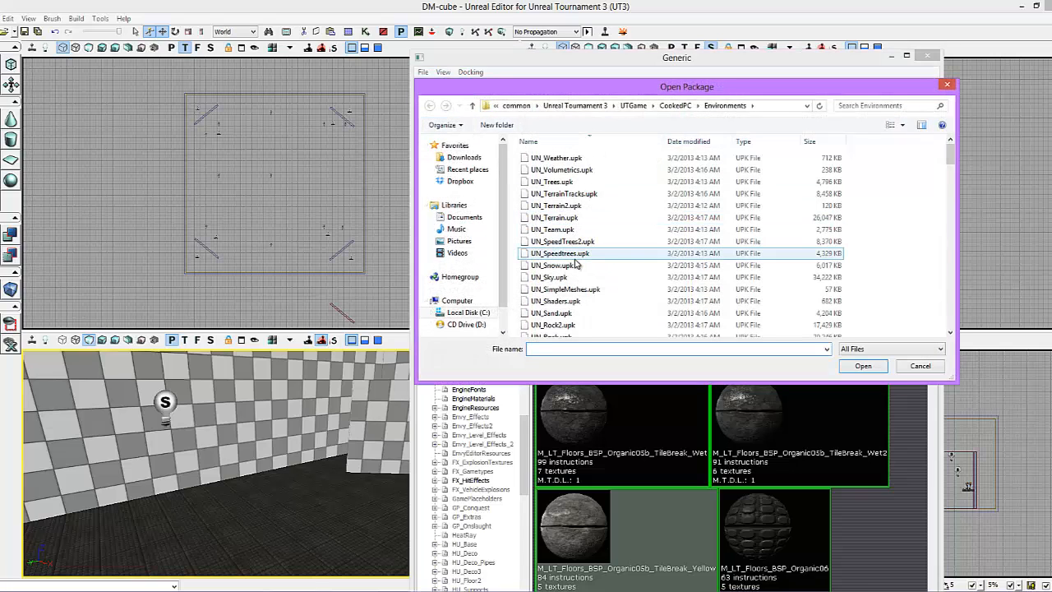
click(575, 254)
key(l)
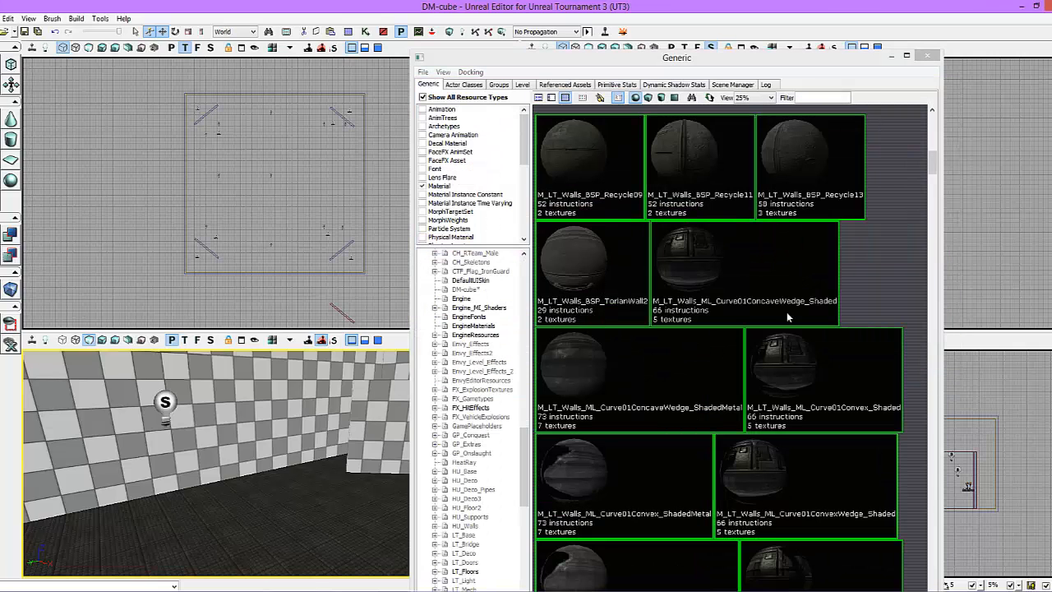
- Apply the M_LT_Walls_SM_Flexwall01 material from the LT_Walls package to the long checkered wall beside the light
scroll(846, 318, down, 10)
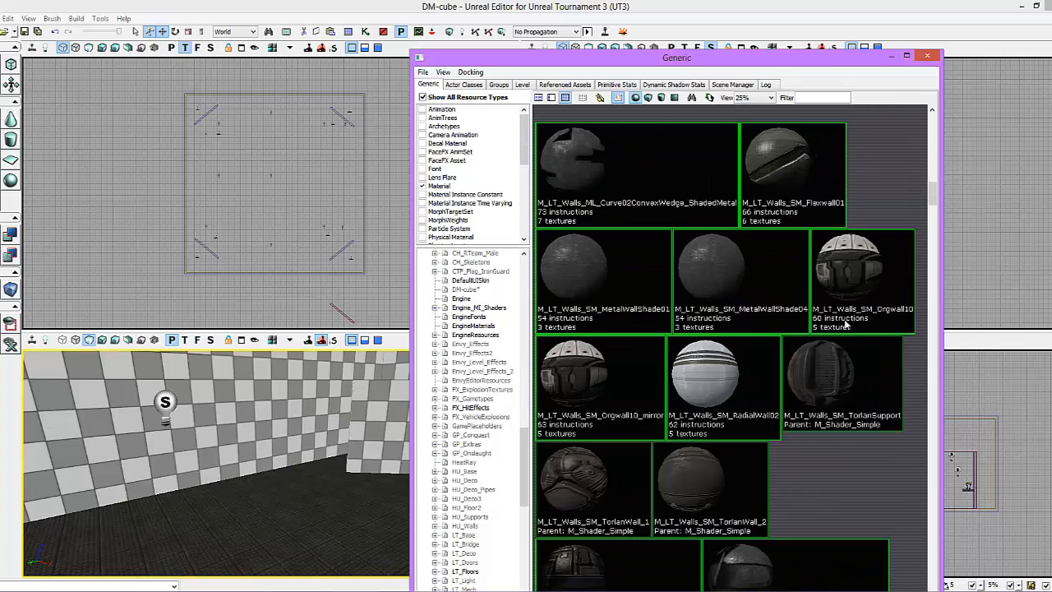
scroll(722, 305, down, 15)
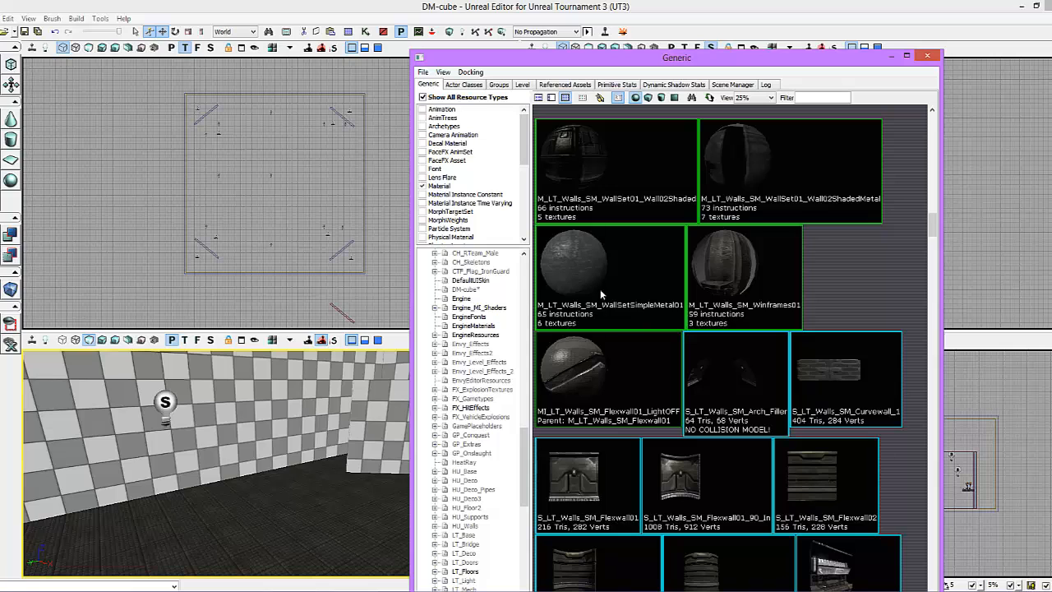
scroll(657, 332, down, 17)
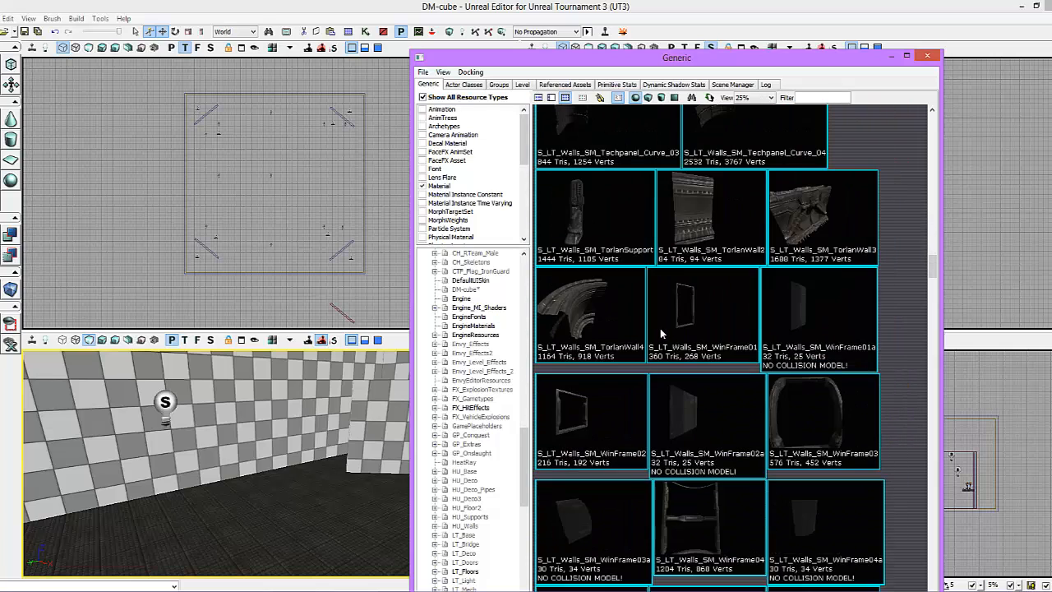
scroll(661, 328, up, 15)
scroll(664, 326, up, 8)
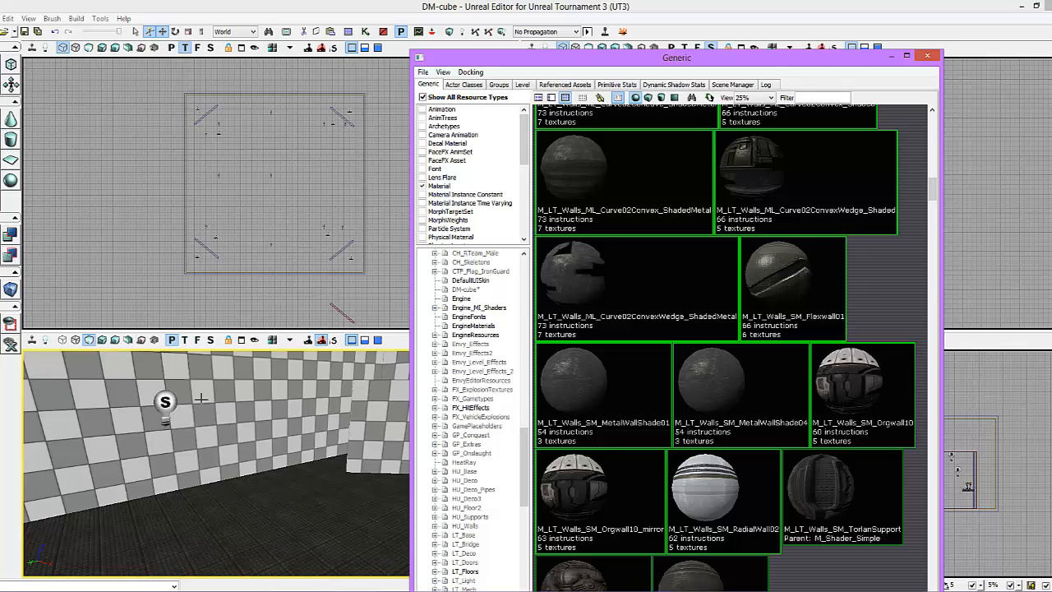
click(166, 403)
click(211, 409)
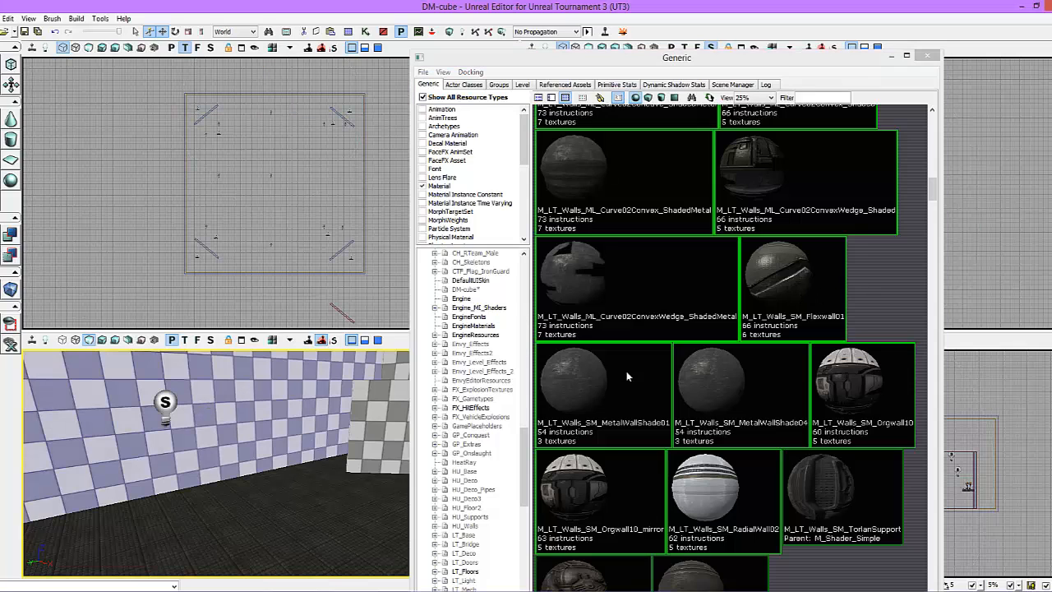
click(773, 299)
click(270, 443)
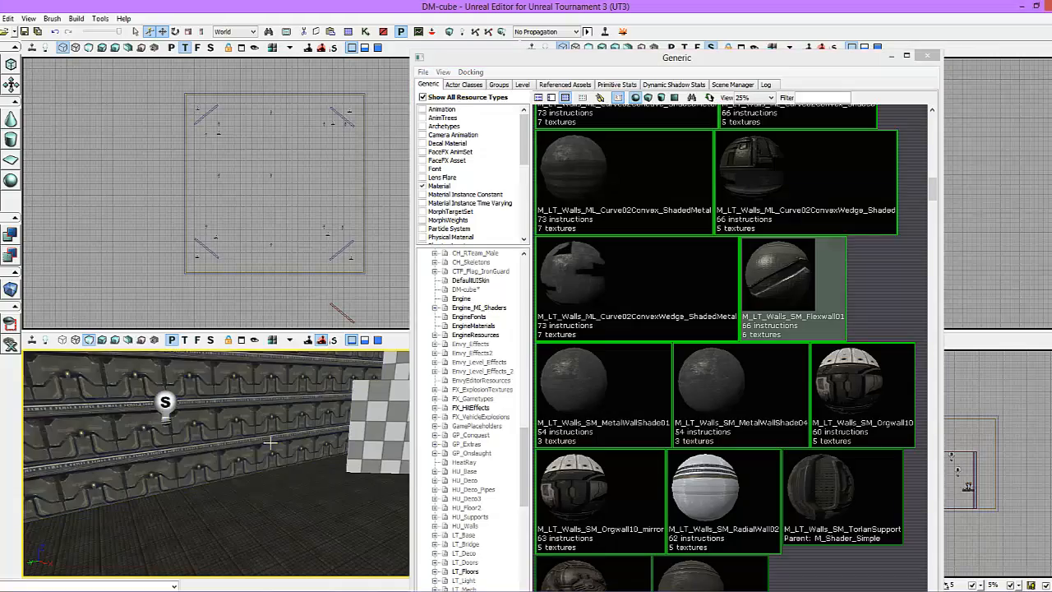
- Apply M_LT_Walls_SM_Flexwall01 to another full-length room wall that still has the checkered default texture
right_drag(277, 450, 346, 446)
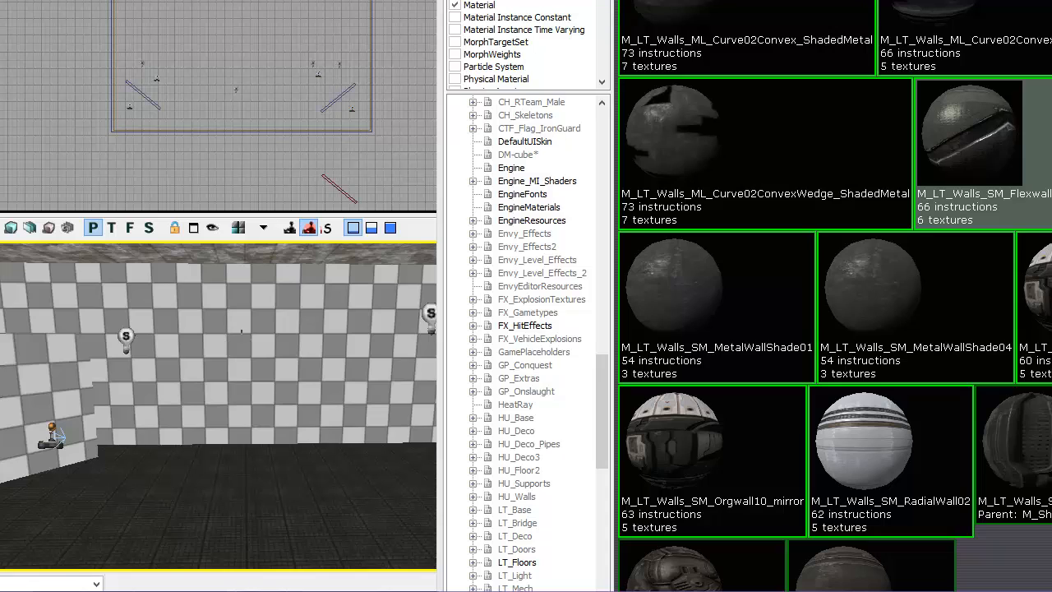
click(240, 332)
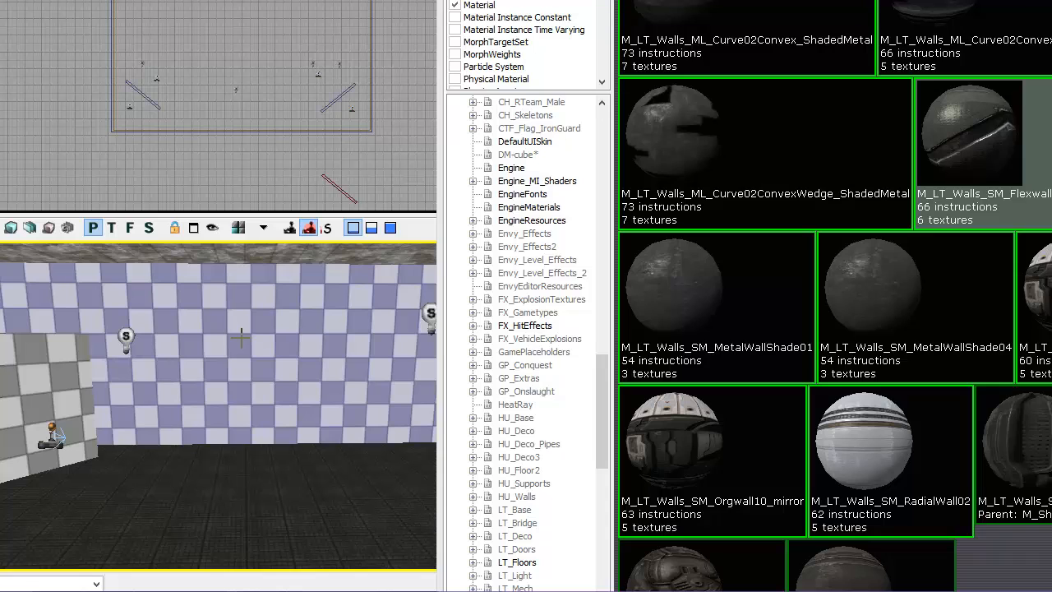
right_click(241, 337)
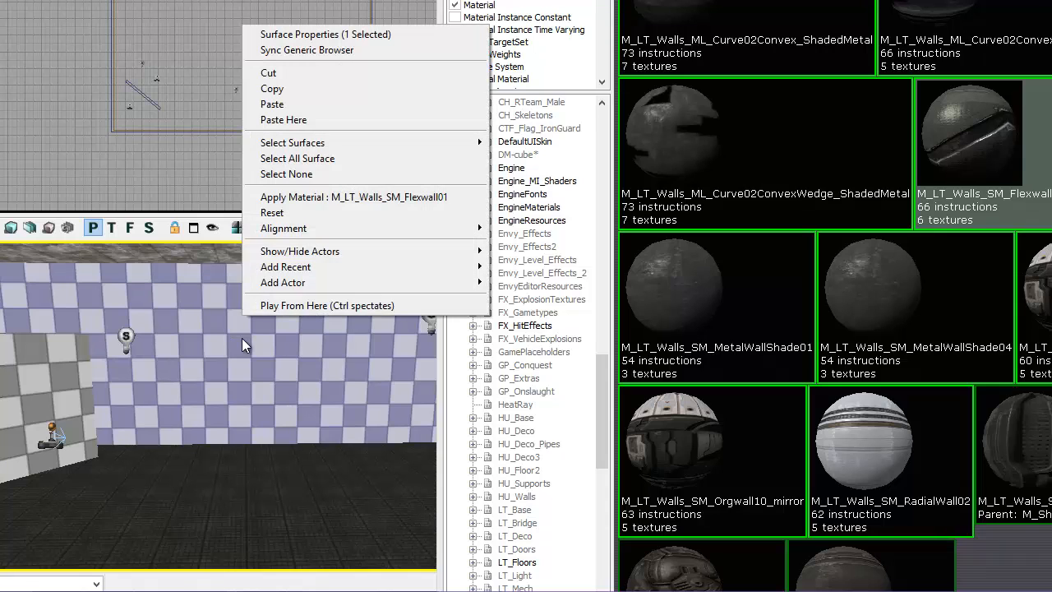
click(393, 200)
- Apply M_LT_Walls_SM_Flexwall01 to the checkered wall adjoining the one just textured, behind the corner partition
right_drag(340, 265, 258, 366)
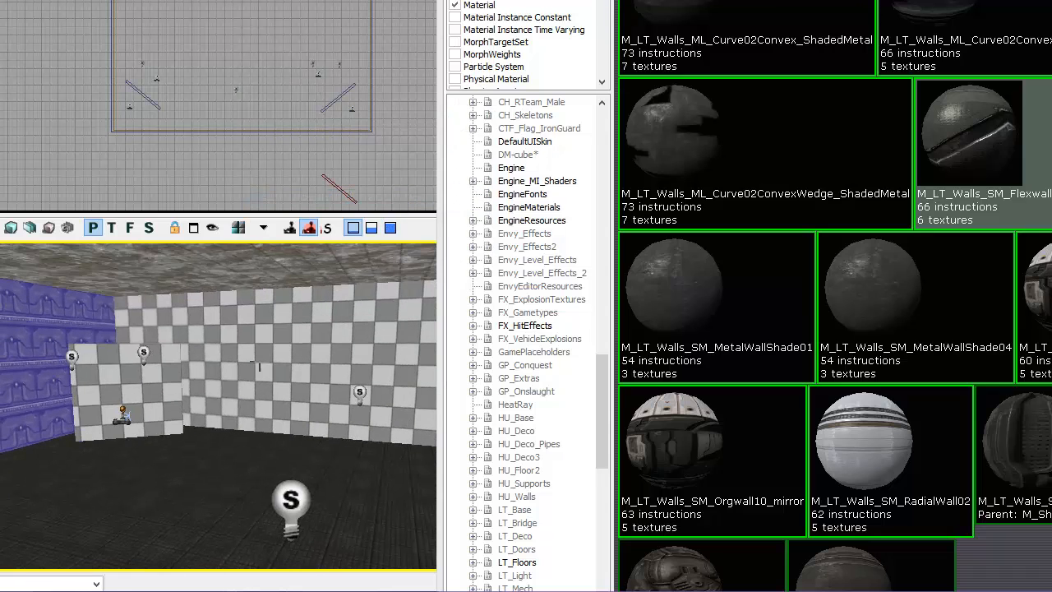
click(261, 355)
right_click(261, 353)
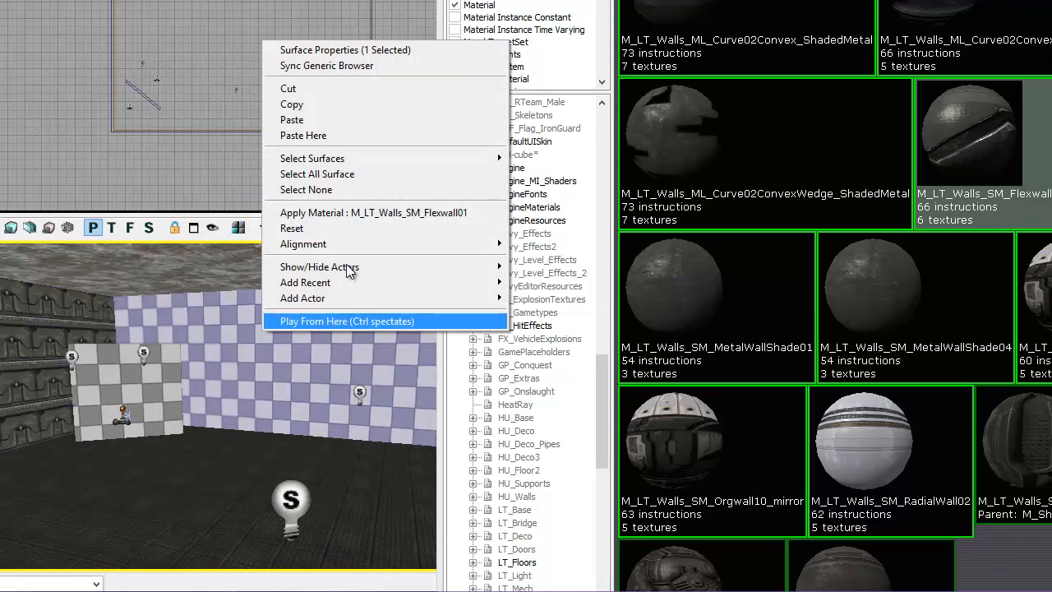
click(356, 213)
right_drag(282, 364, 253, 351)
right_click(253, 352)
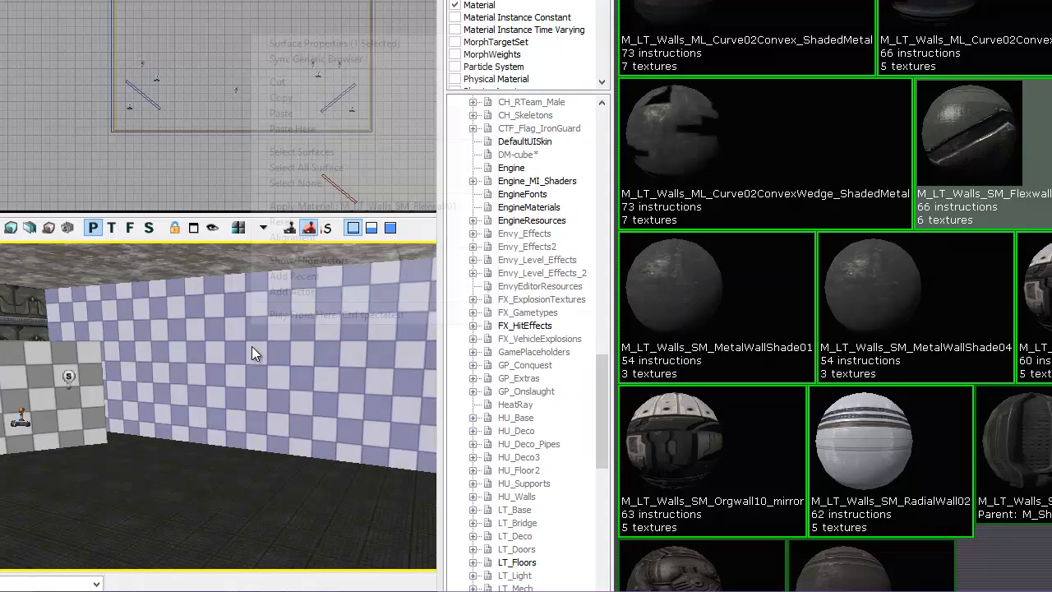
click(290, 206)
- Try the M_LT_Walls_SM_RadialWall02 material on the broad face of the checkered corner partition
right_drag(171, 358, 17, 389)
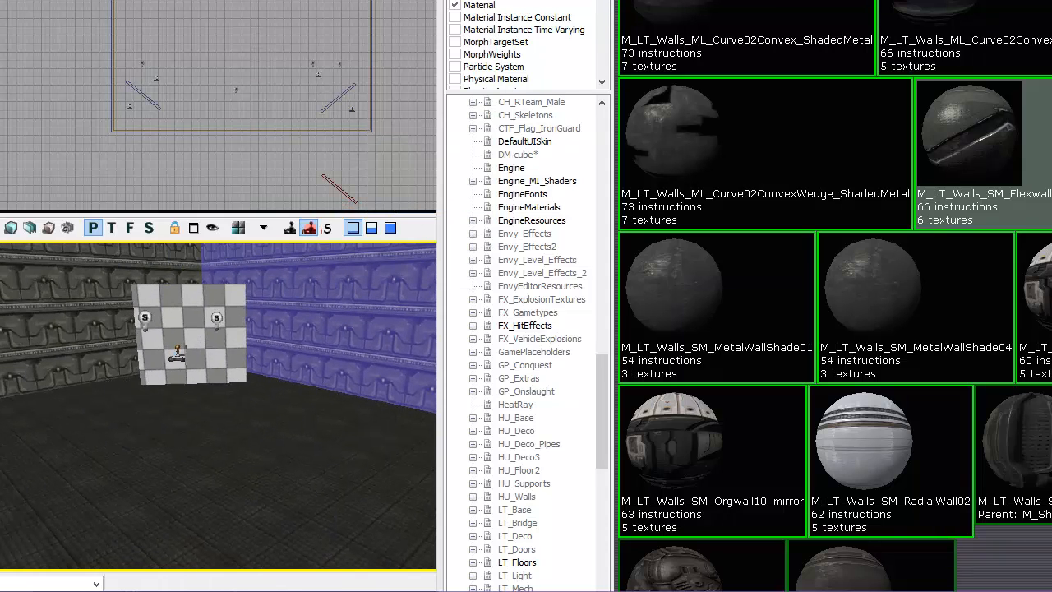
click(214, 355)
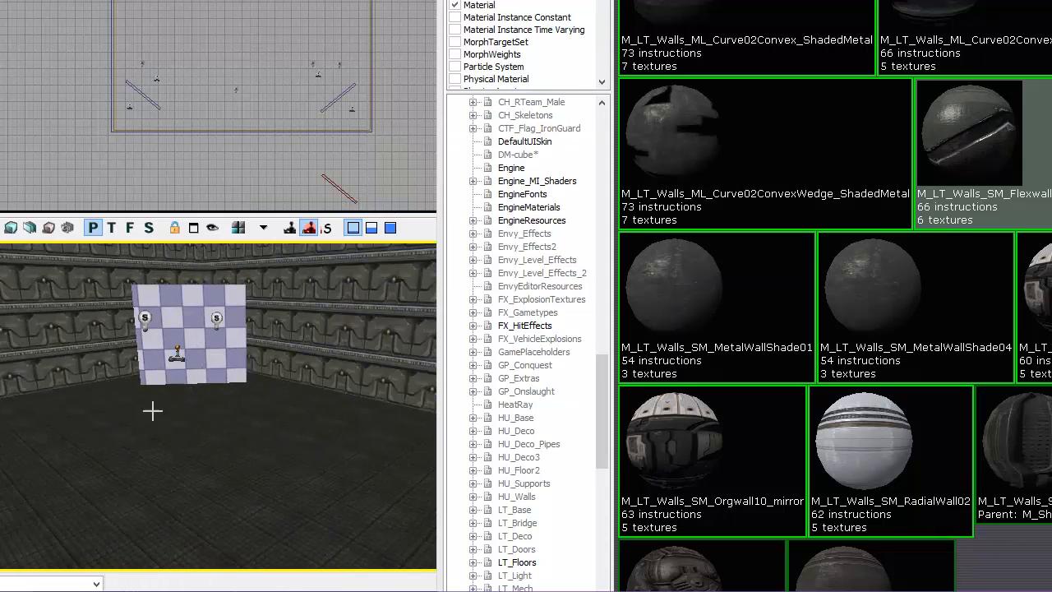
right_drag(152, 411, 130, 433)
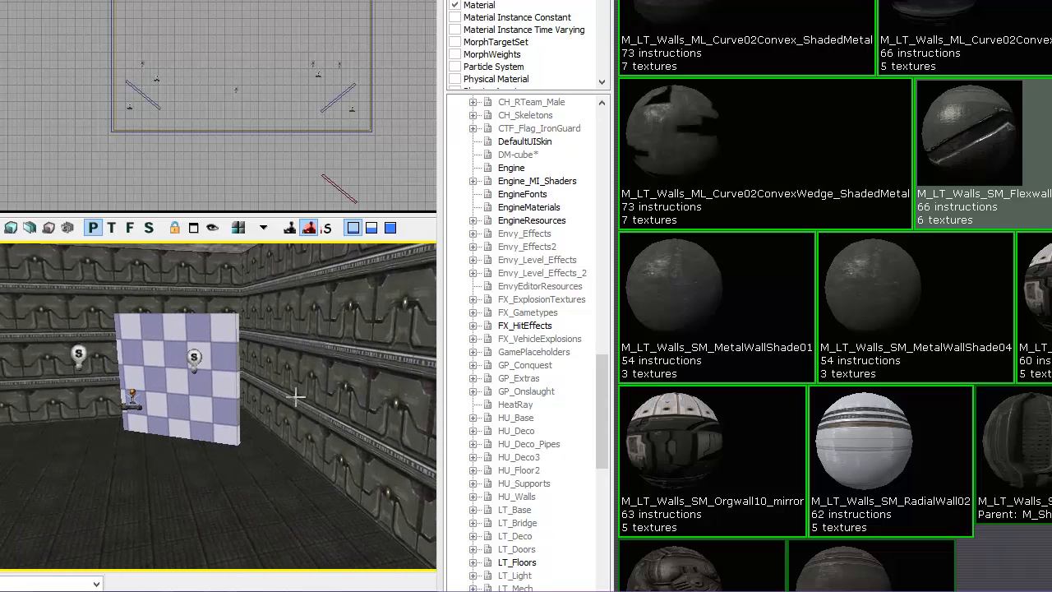
click(189, 465)
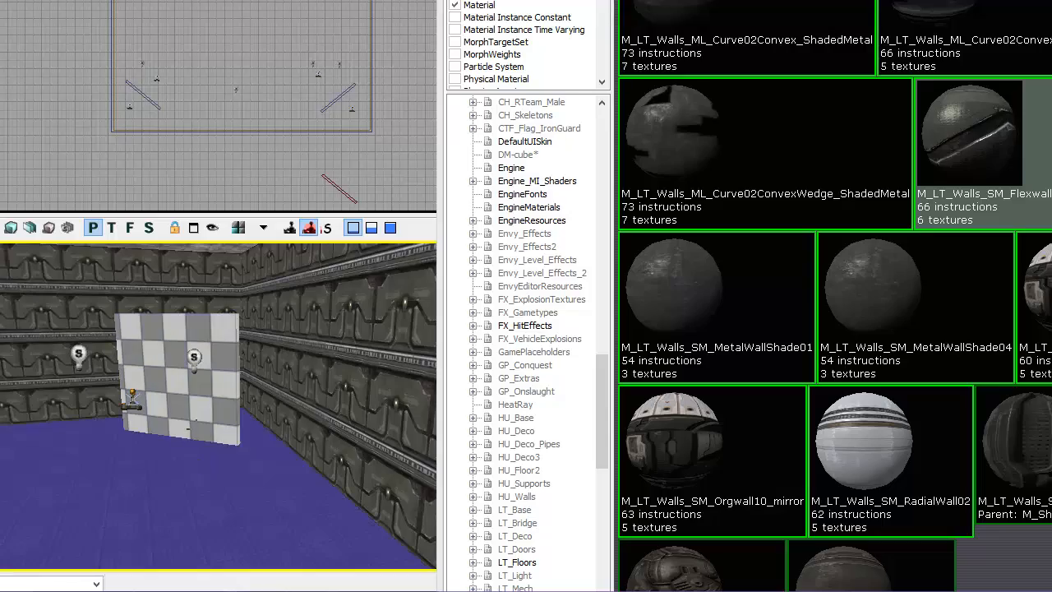
click(198, 419)
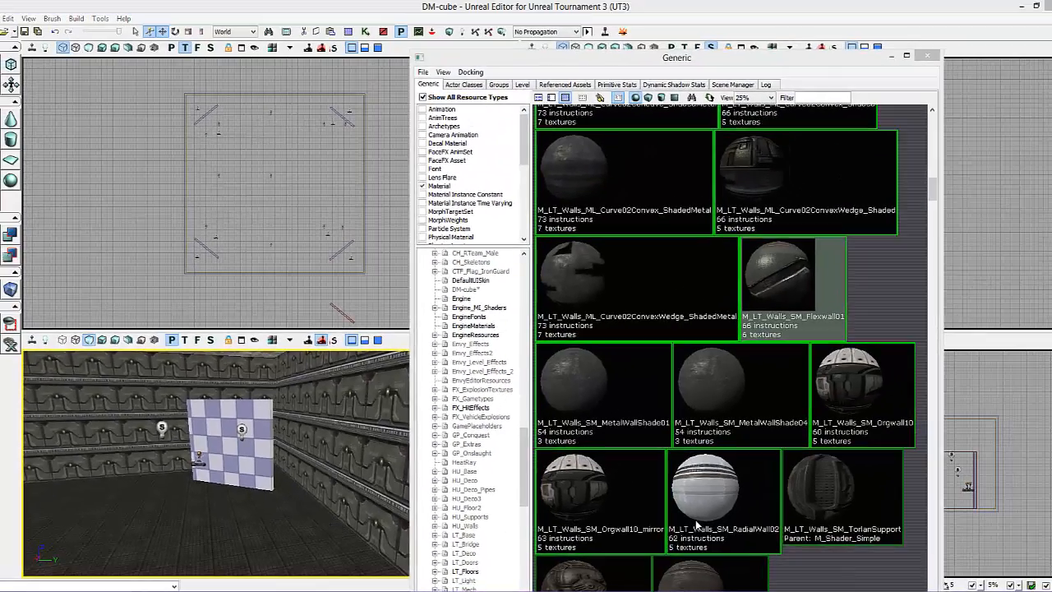
click(848, 495)
click(281, 513)
click(256, 477)
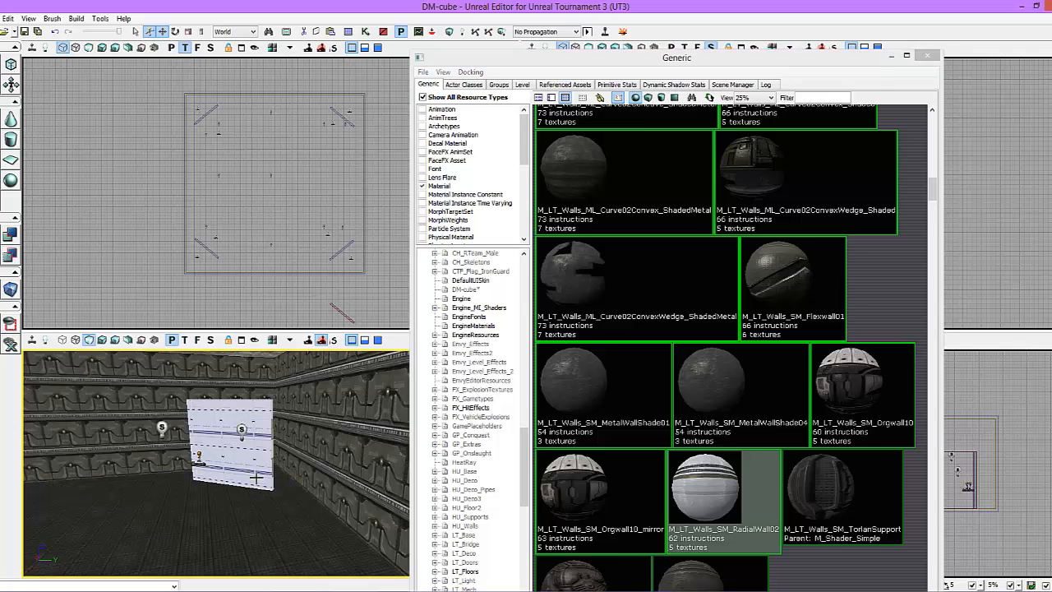
- Try M_LT_Walls_SM_MetalWallShade01 and M_LT_Walls_SM_Flexwall01 on the corner partition's broad face
click(627, 399)
click(313, 466)
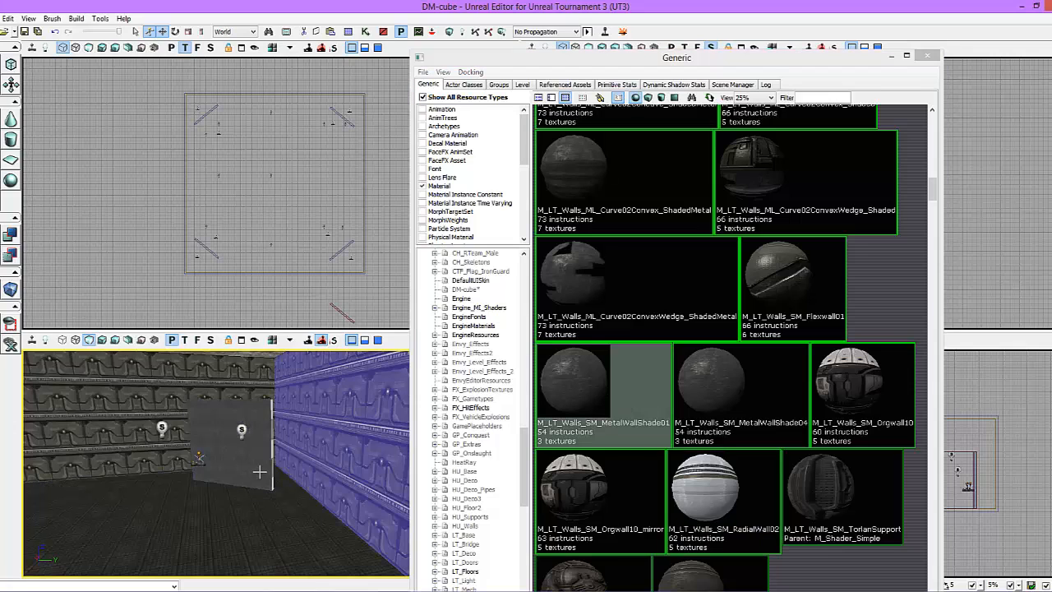
click(247, 468)
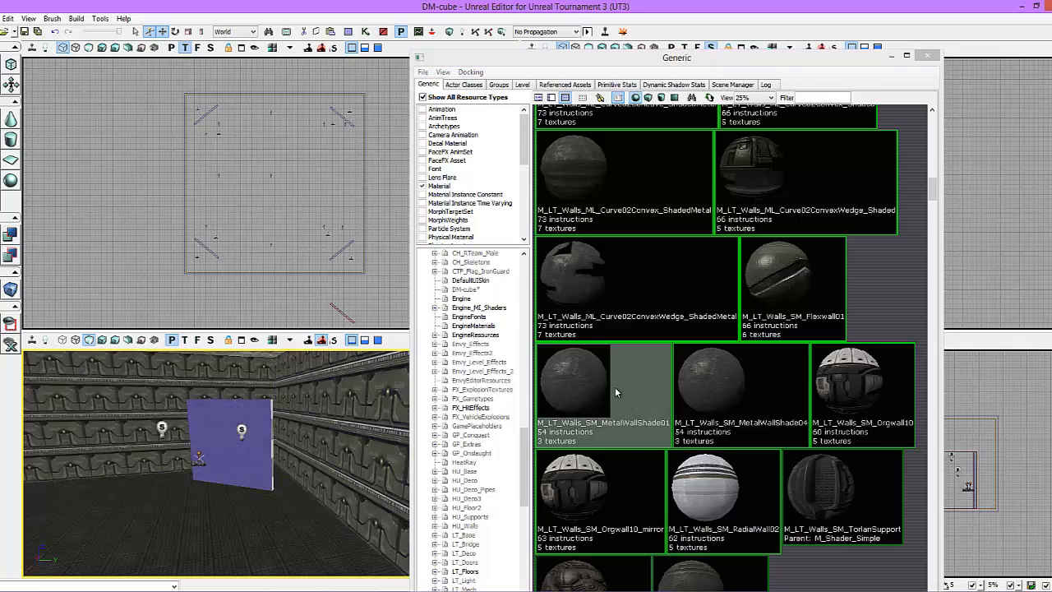
click(769, 298)
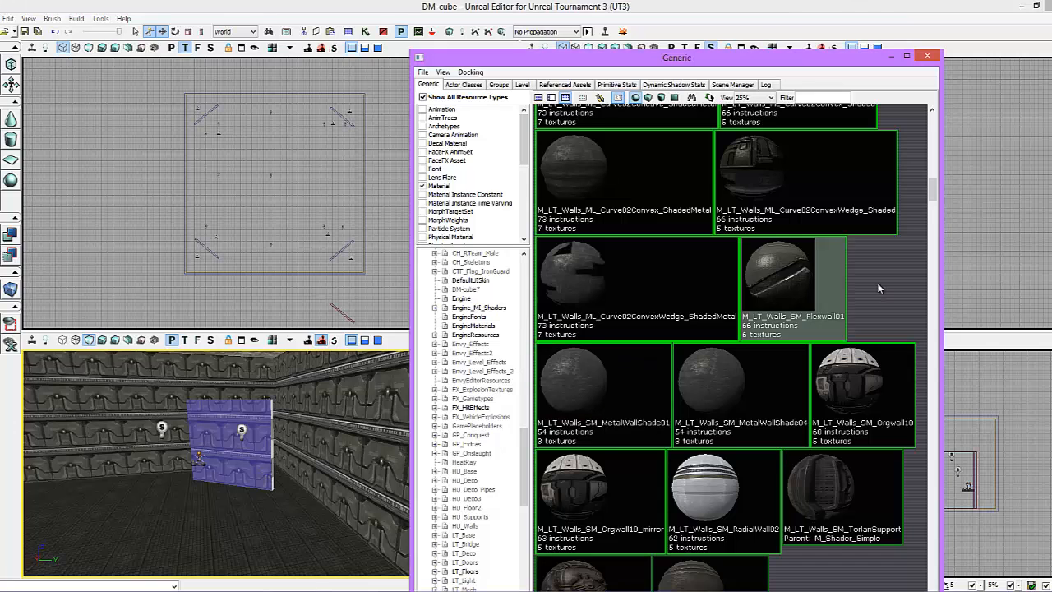
- Try M_LT_Walls_BSP_OrganicWall05, OrganicWall06e and OrganicWall06 on the partition face, and deselect it to judge the look
scroll(869, 290, up, 5)
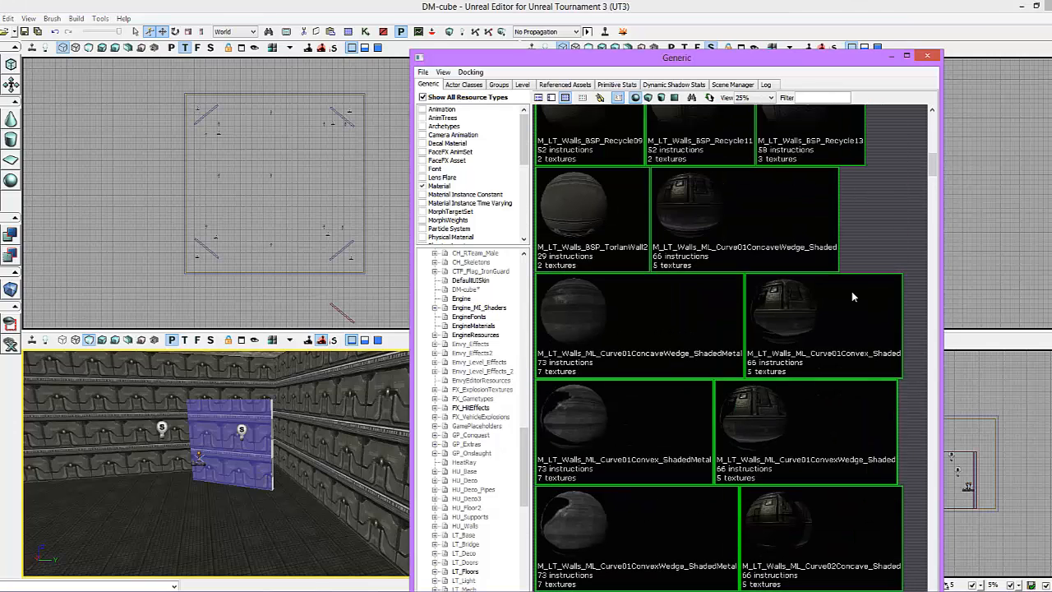
scroll(722, 331, up, 10)
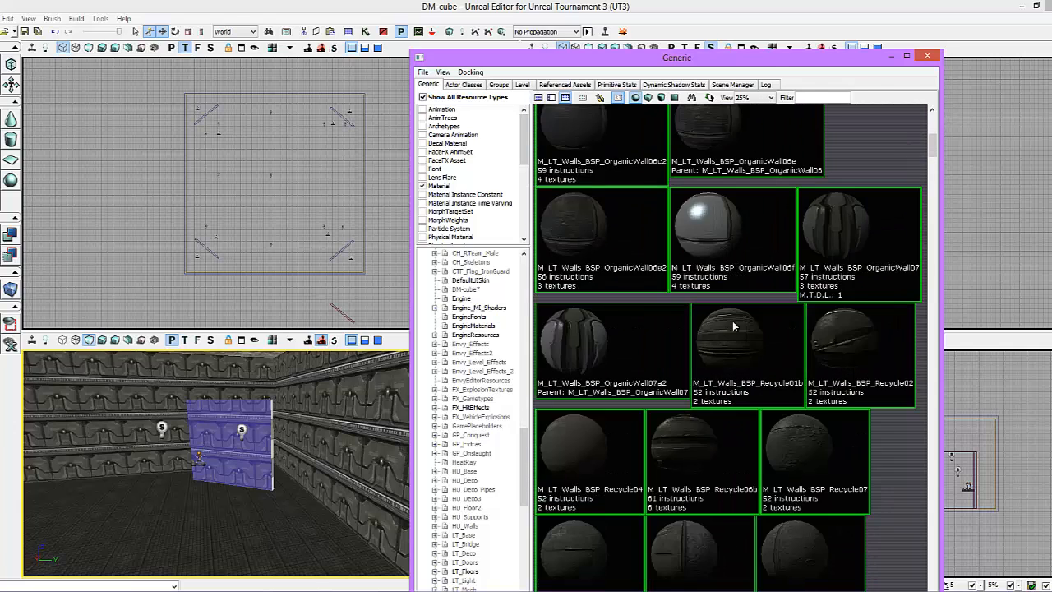
click(714, 206)
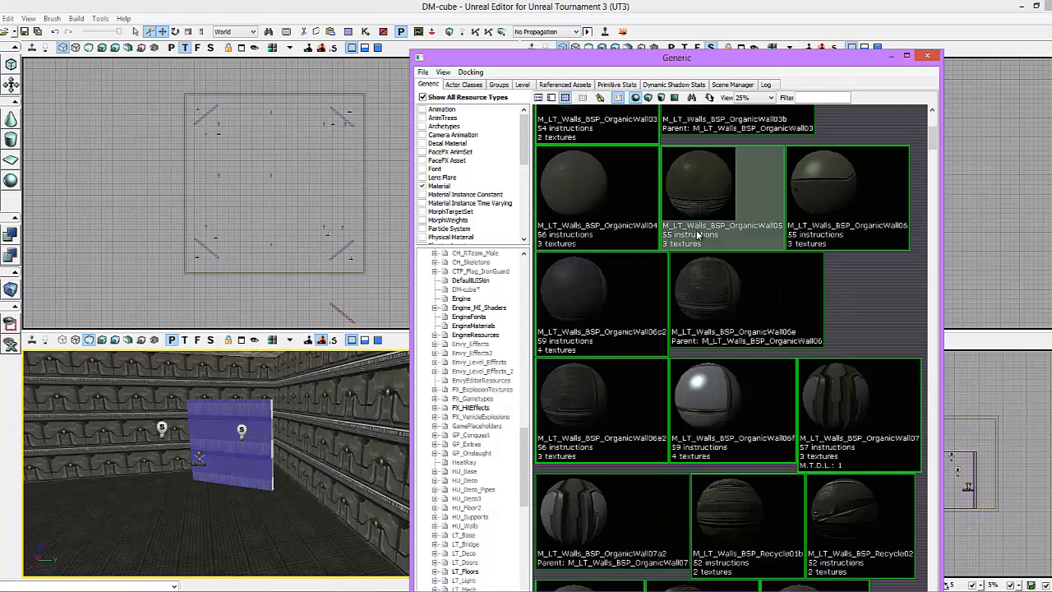
click(712, 321)
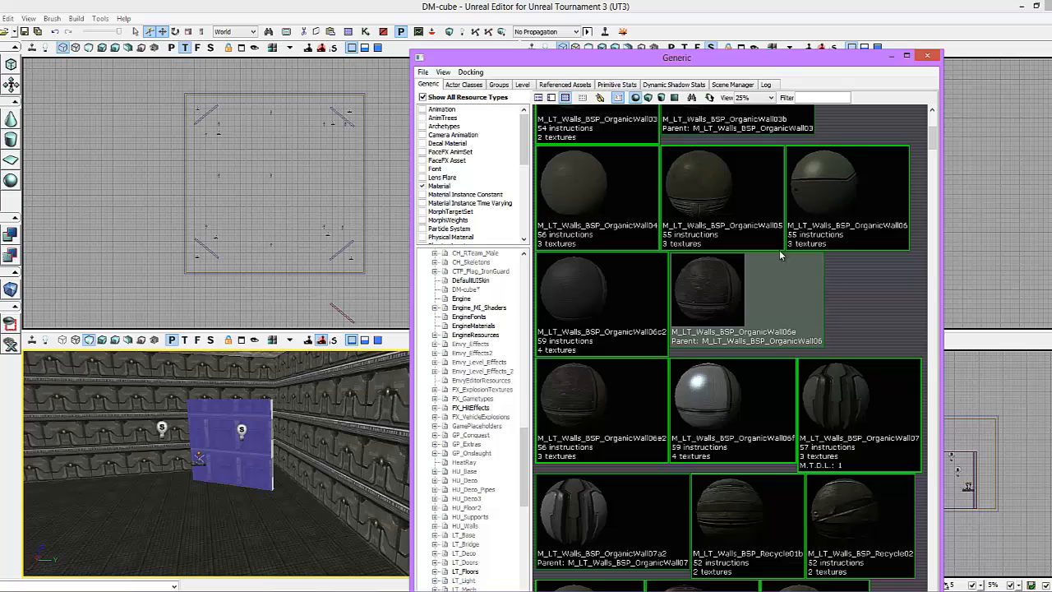
click(832, 220)
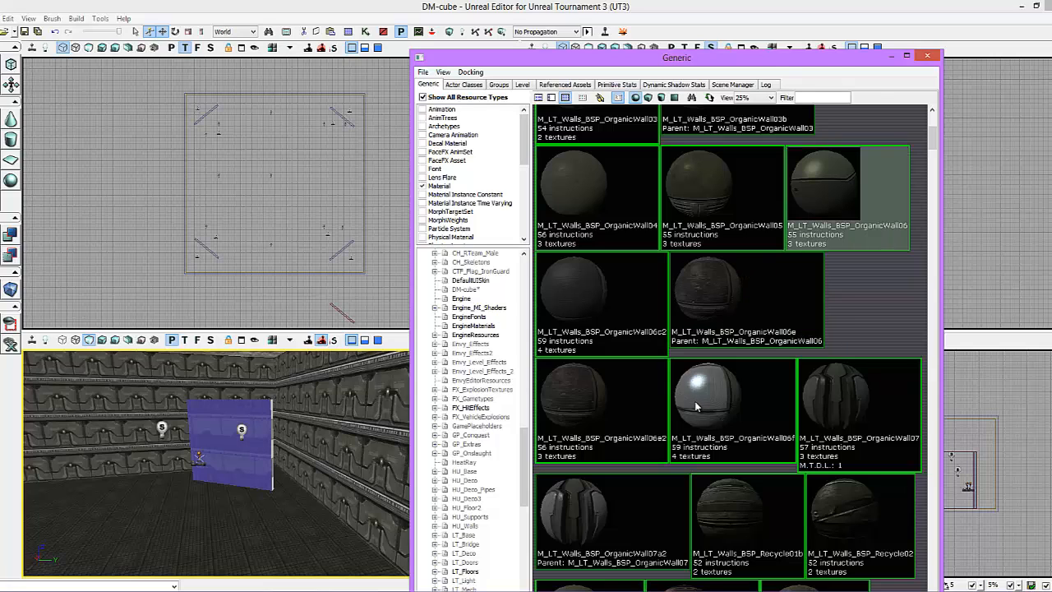
click(232, 534)
click(239, 529)
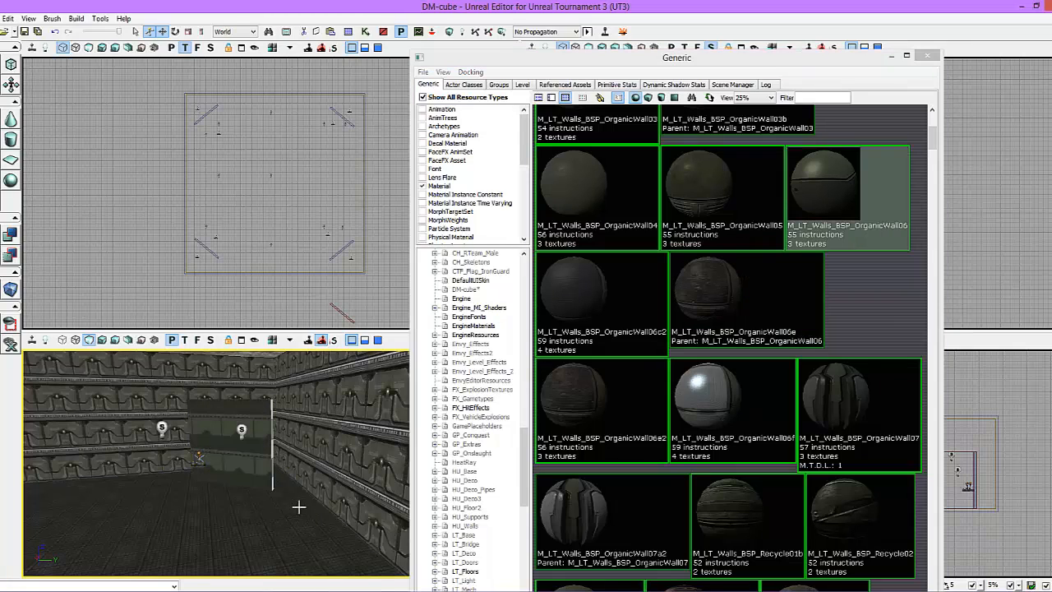
- Try M_LT_Walls_BSP_Recycle01b and M_LT_Walls_BSP_OrganicWall07a2 on the corner partition's broad face
click(248, 470)
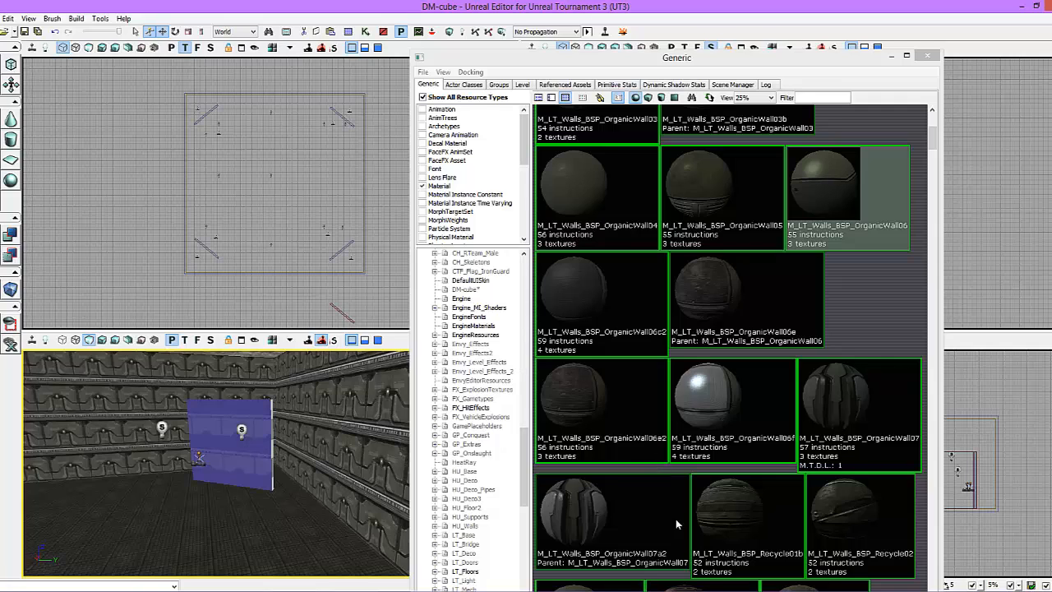
click(720, 523)
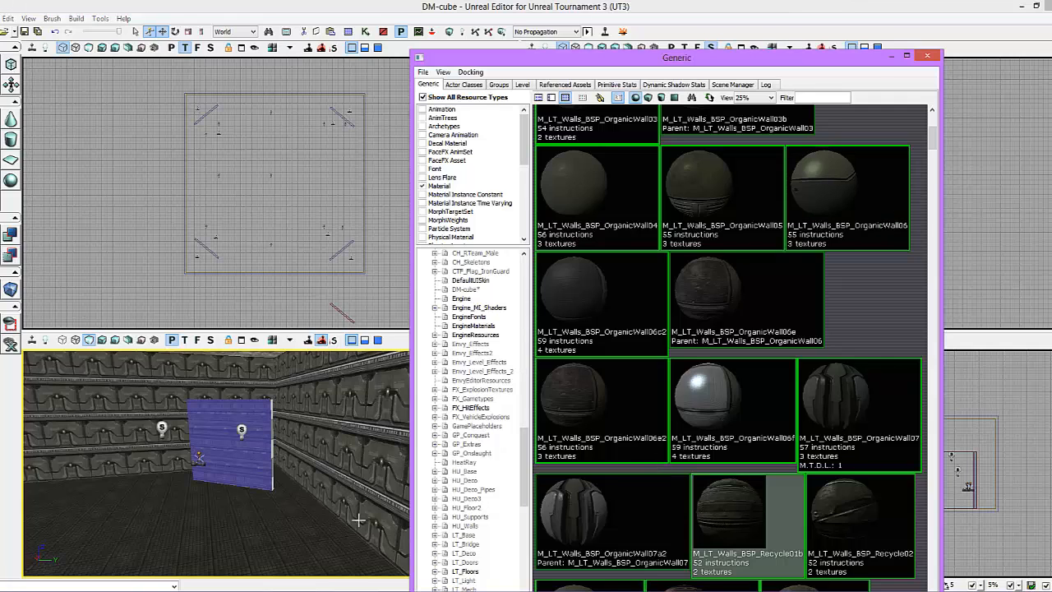
click(245, 513)
click(245, 480)
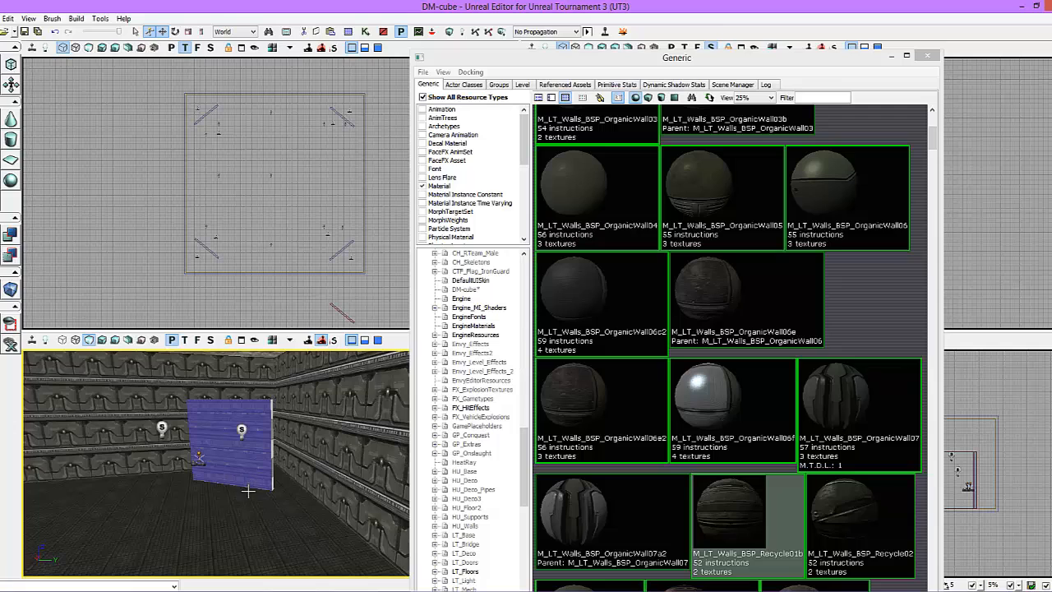
click(602, 530)
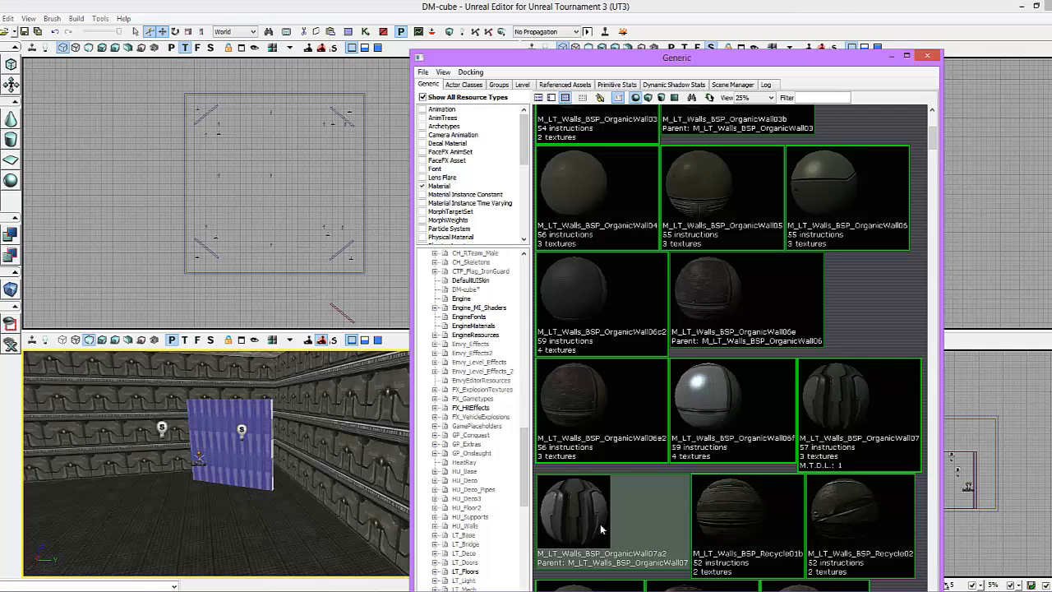
- Try the OrganicWall02_Shiny, Grill02, OrganicWall02 and Grill02pipes materials on the partition face, and apply M_LT_Walls_BSP_OrganicWall01 to it
scroll(597, 372, up, 3)
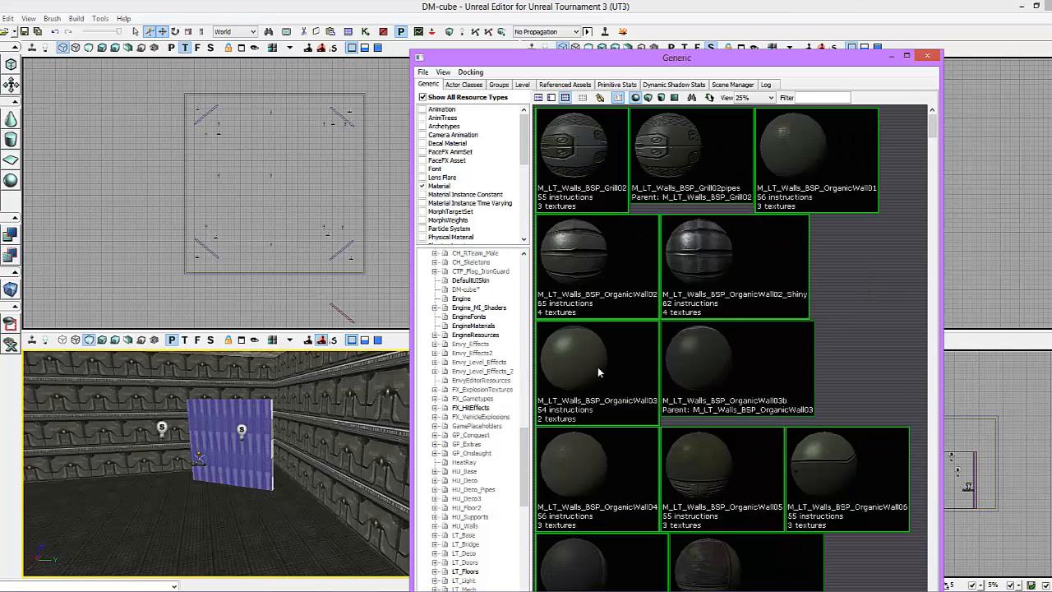
click(685, 270)
click(587, 200)
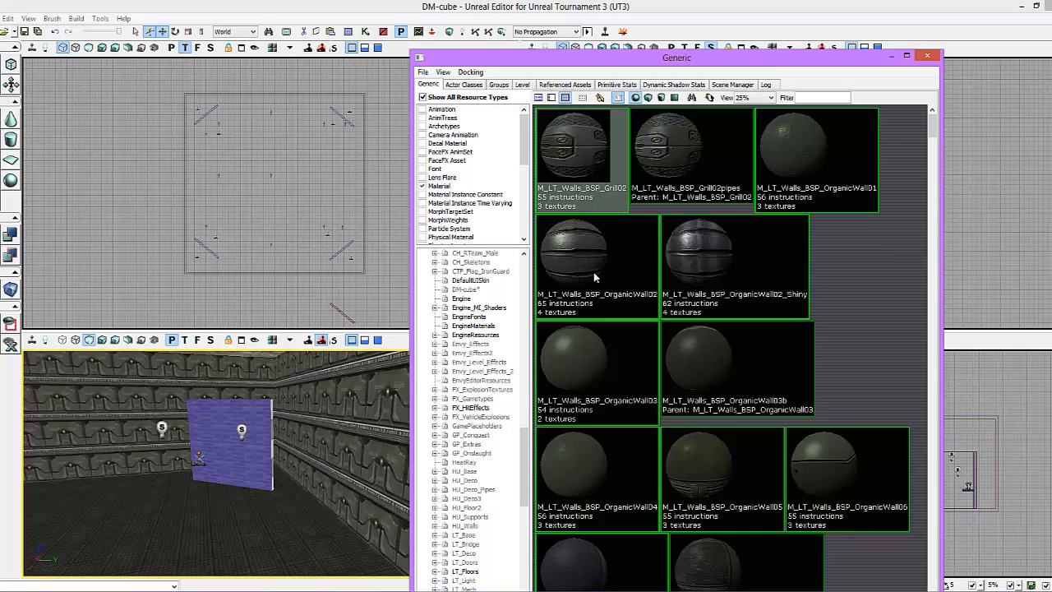
click(577, 286)
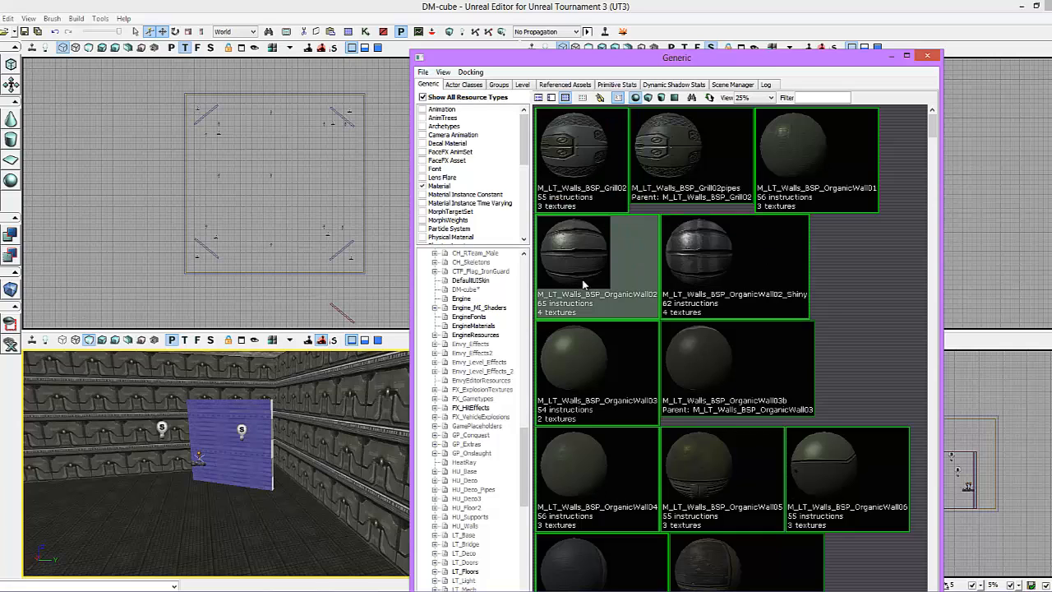
click(688, 185)
click(765, 198)
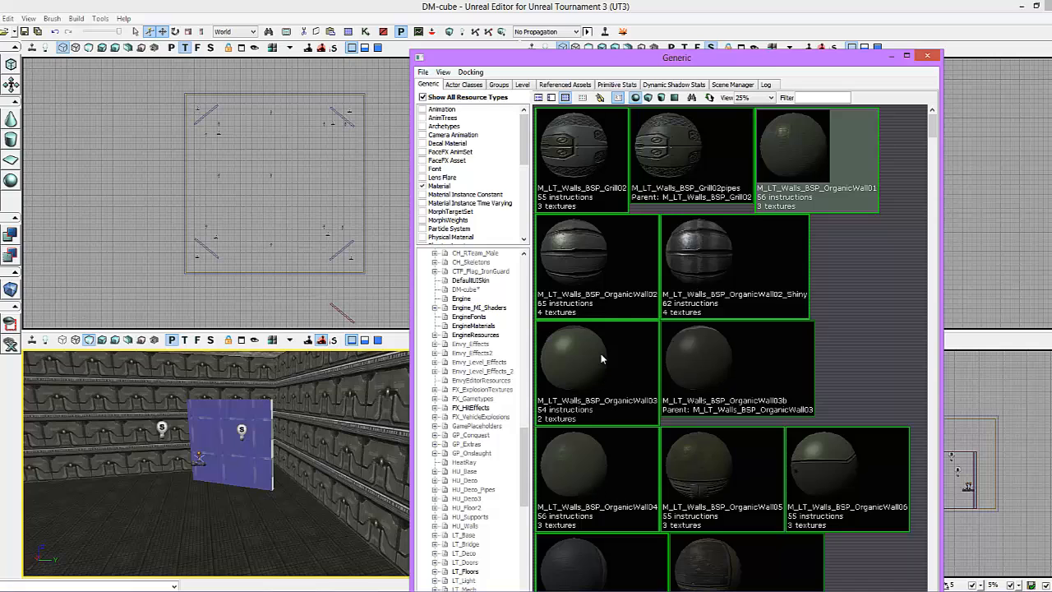
- Apply M_LT_Walls_BSP_Grill02 to the corner partition's broad face and deselect the face
click(612, 264)
click(561, 205)
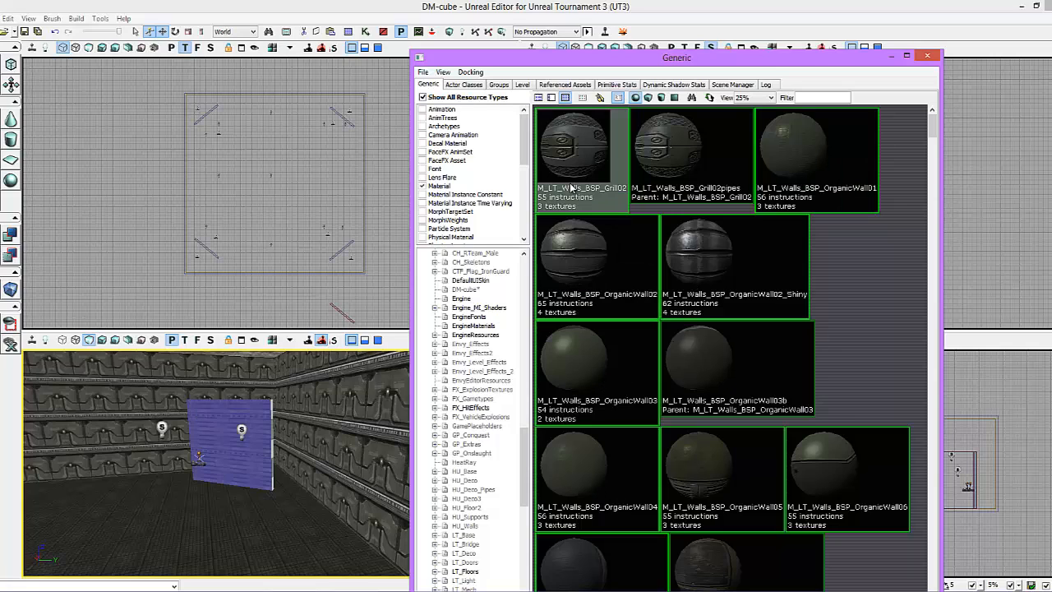
click(258, 474)
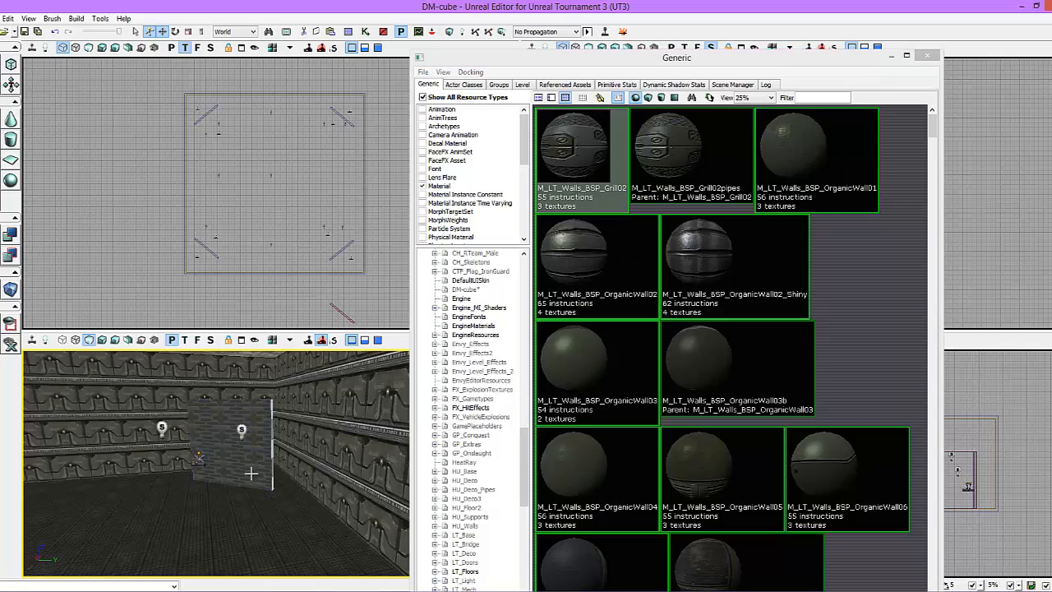
- Apply M_LT_Walls_BSP_Grill02 to the checkered broad face of the next partition and to its adjoining narrow end
mouse_move(250, 473)
mouse_down()
mouse_move(265, 484)
mouse_move(544, 507)
mouse_move(489, 357)
mouse_up()
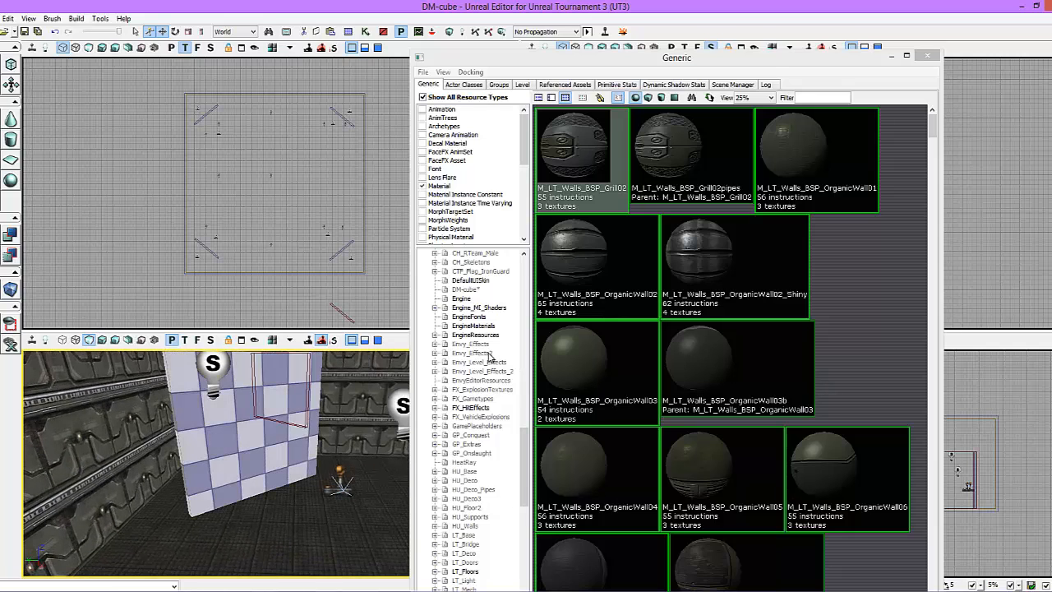
click(579, 188)
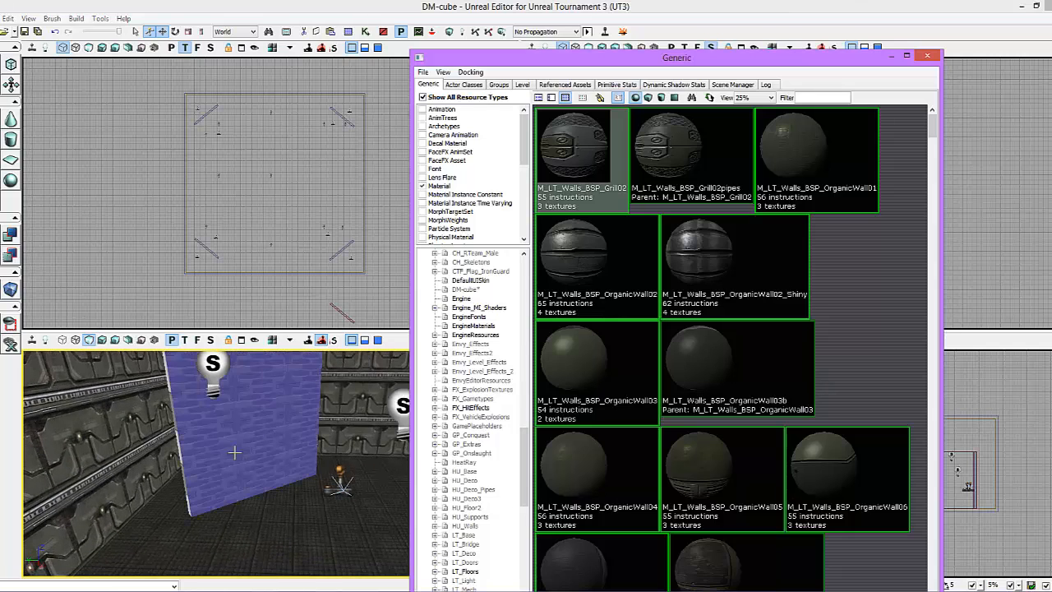
drag(232, 453, 175, 460)
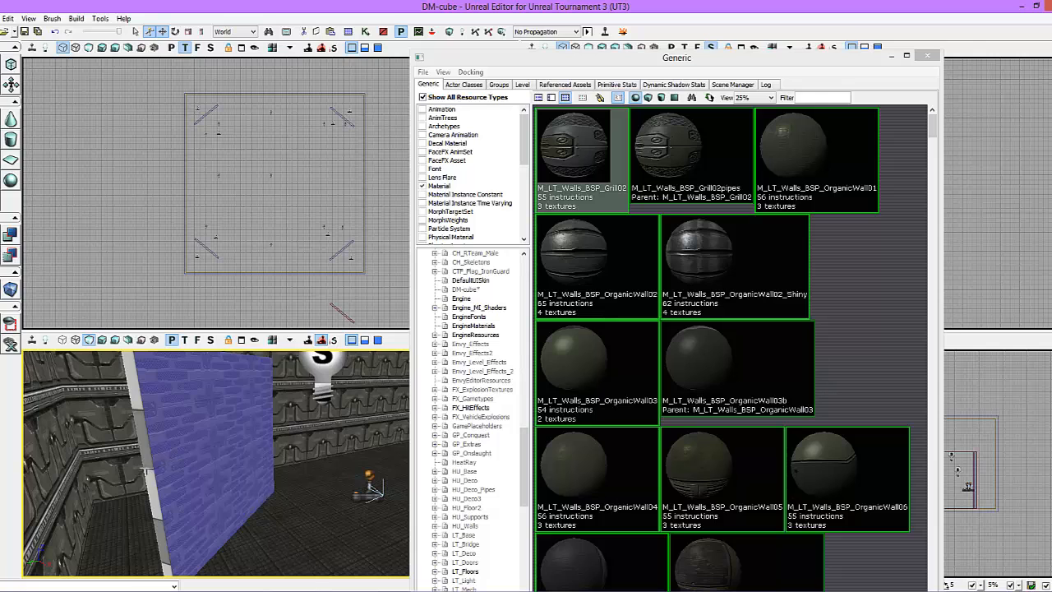
click(156, 465)
click(555, 174)
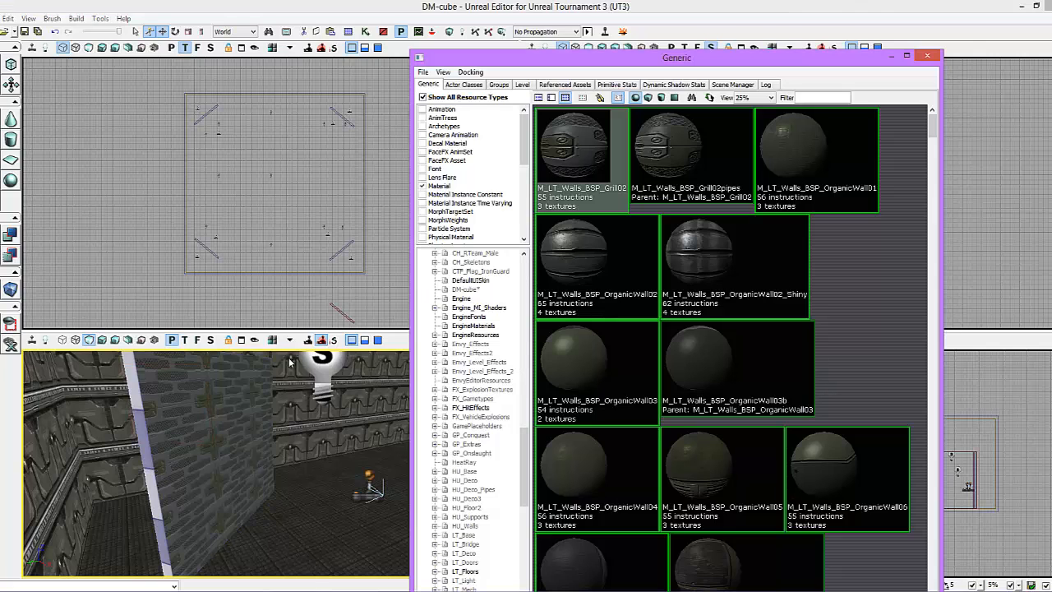
- Apply M_LT_Walls_BSP_Grill02 to the partition's opposite broad face and its top edge
drag(195, 489, 147, 498)
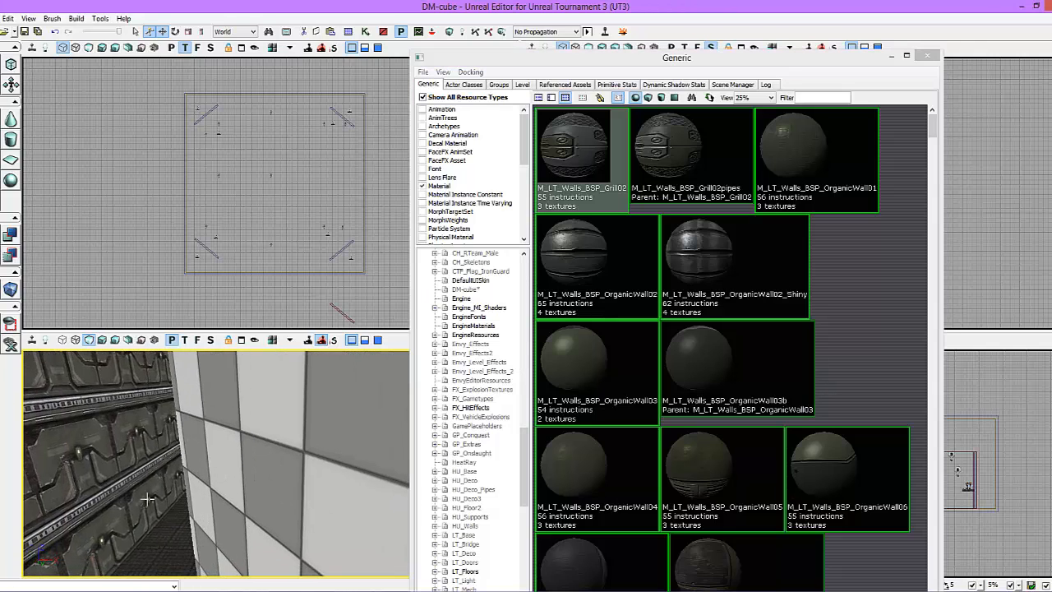
drag(238, 482, 268, 462)
click(572, 188)
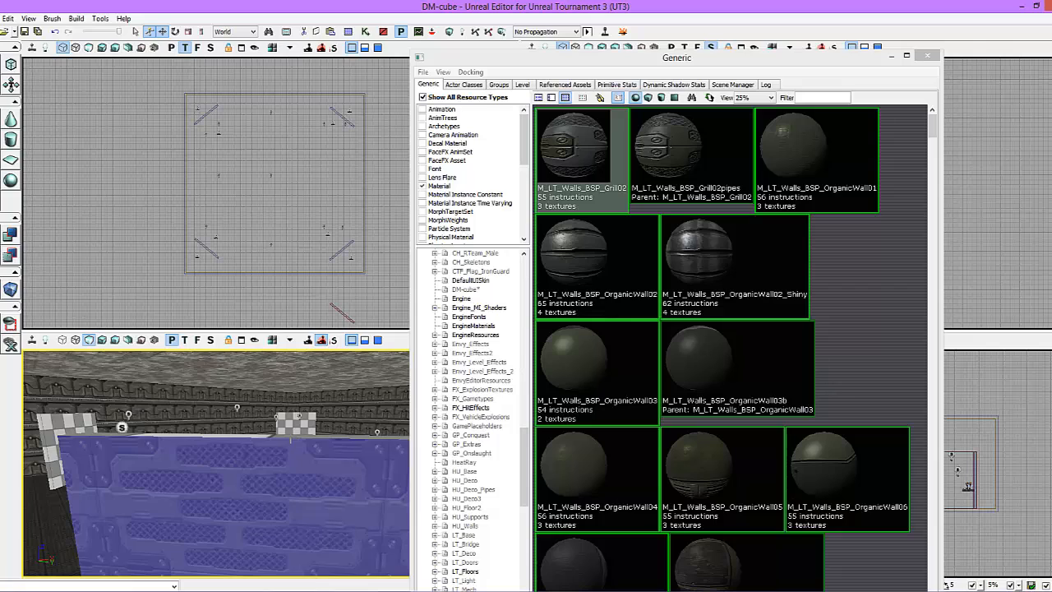
click(290, 436)
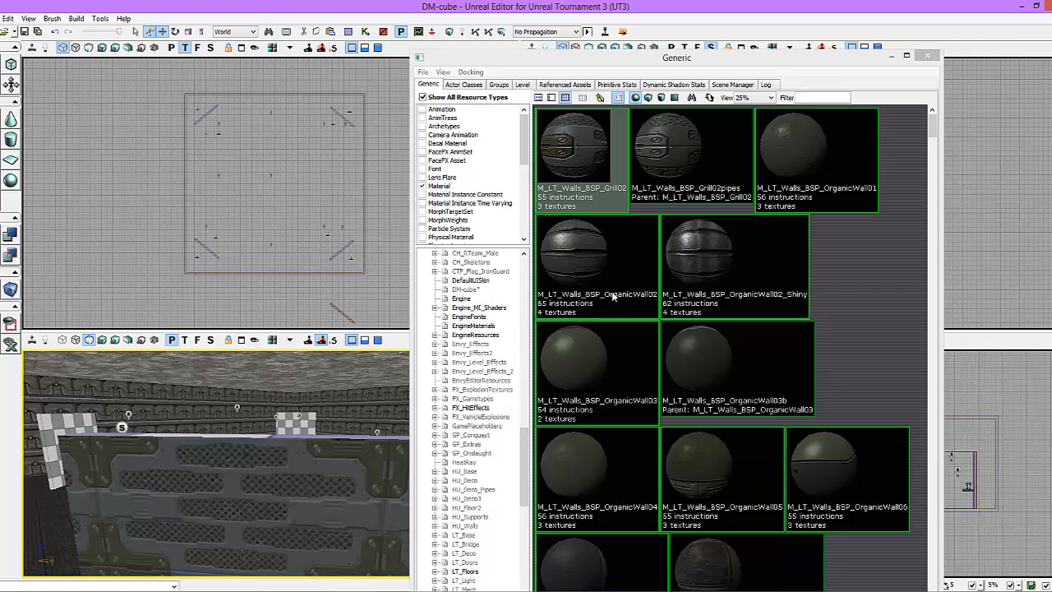
click(575, 189)
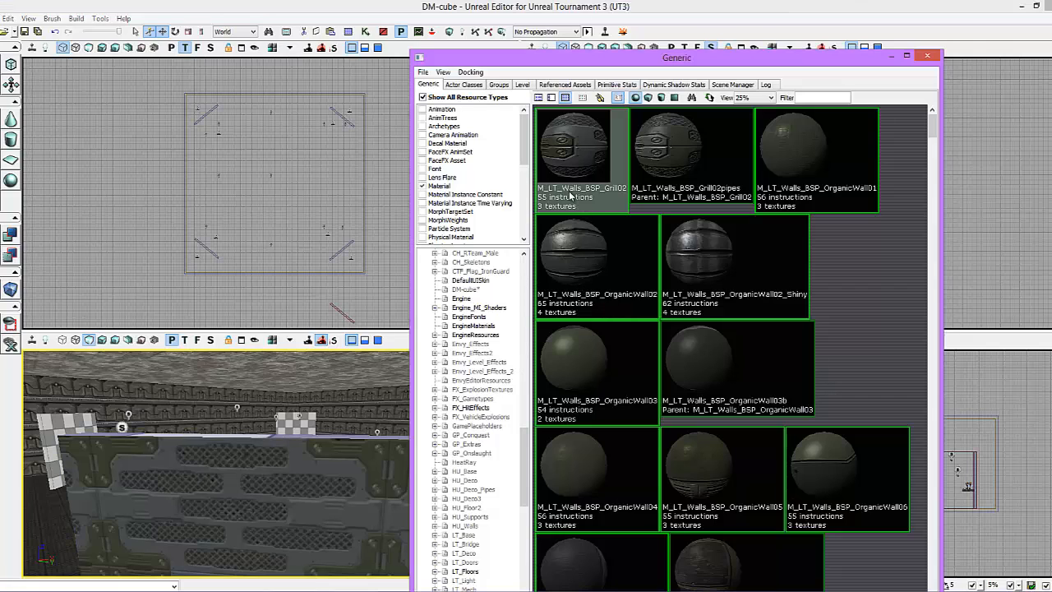
- Try M_LT_Walls_BSP_OrganicWall02 on the partition's remaining narrow end, and replace it with M_LT_Walls_BSP_Grill02
drag(219, 451, 265, 467)
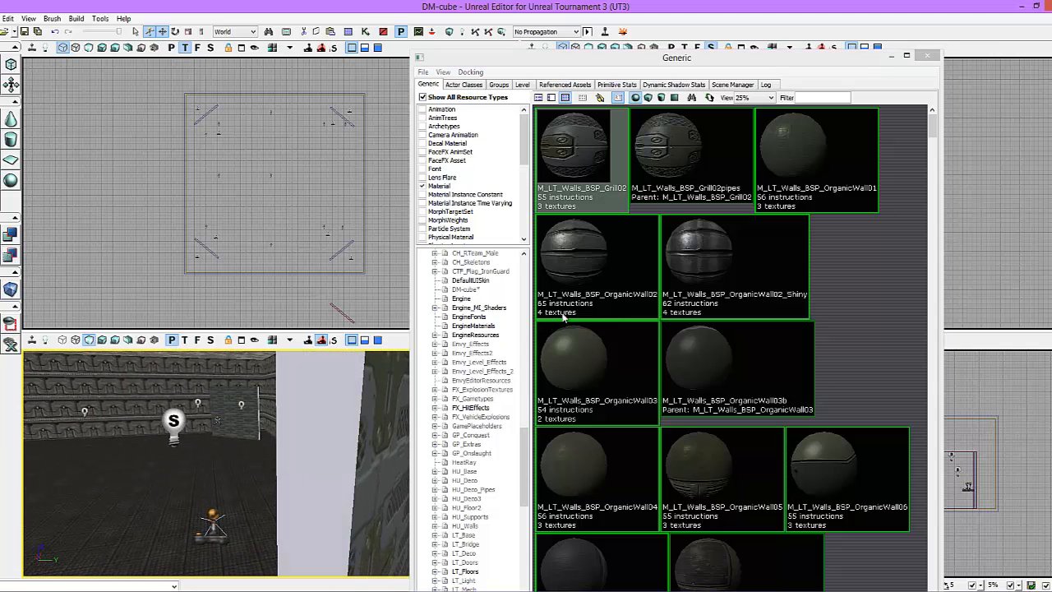
click(586, 288)
click(336, 469)
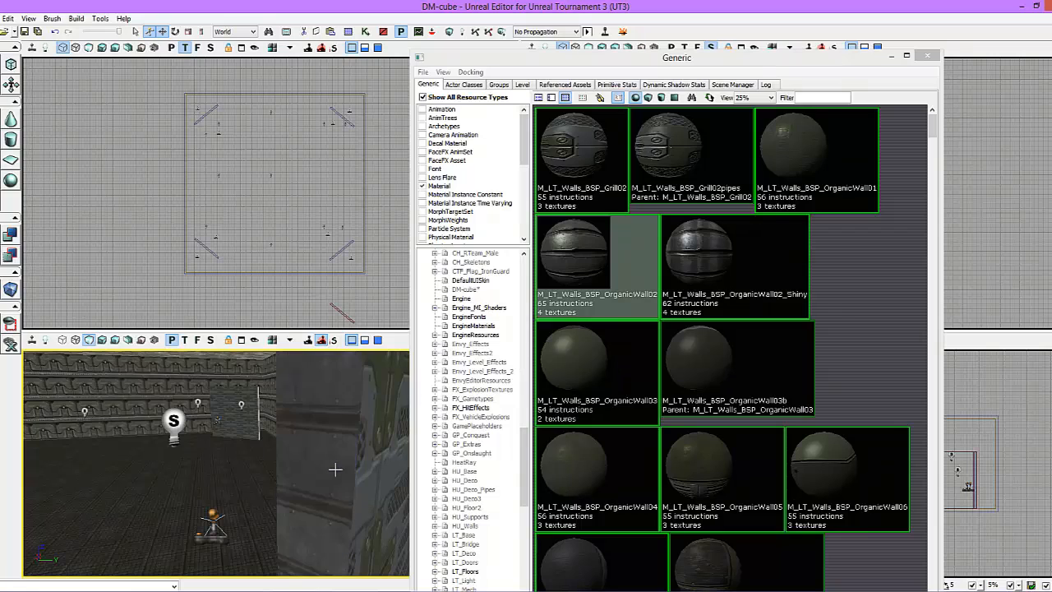
click(336, 469)
click(548, 206)
- Apply M_LT_Walls_BSP_Grill02 to a broad face and the adjoining narrow end of another checkered corner partition
drag(290, 496, 21, 530)
drag(328, 540, 307, 487)
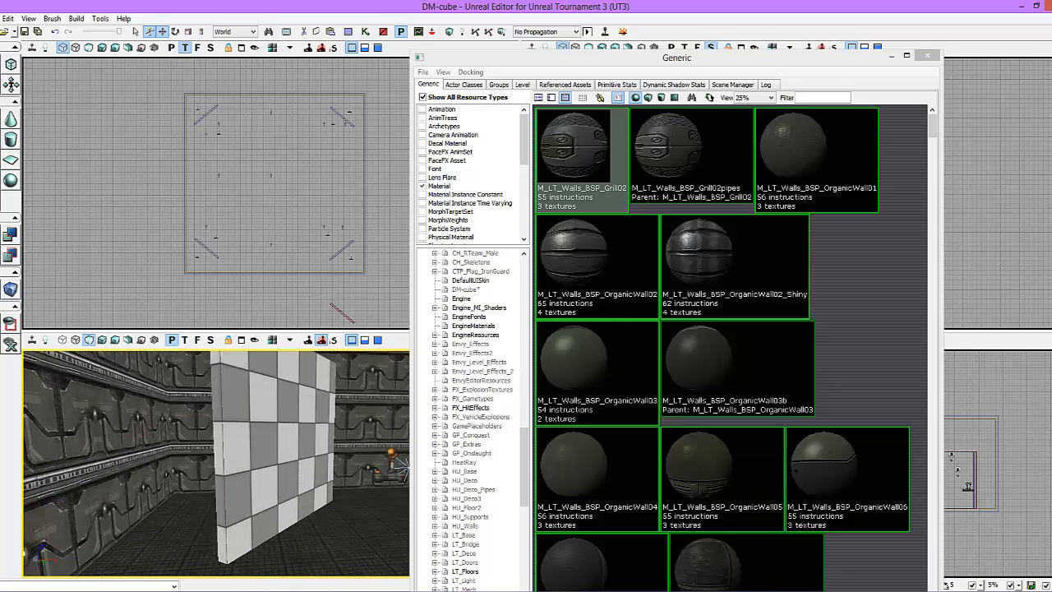
click(288, 448)
click(559, 193)
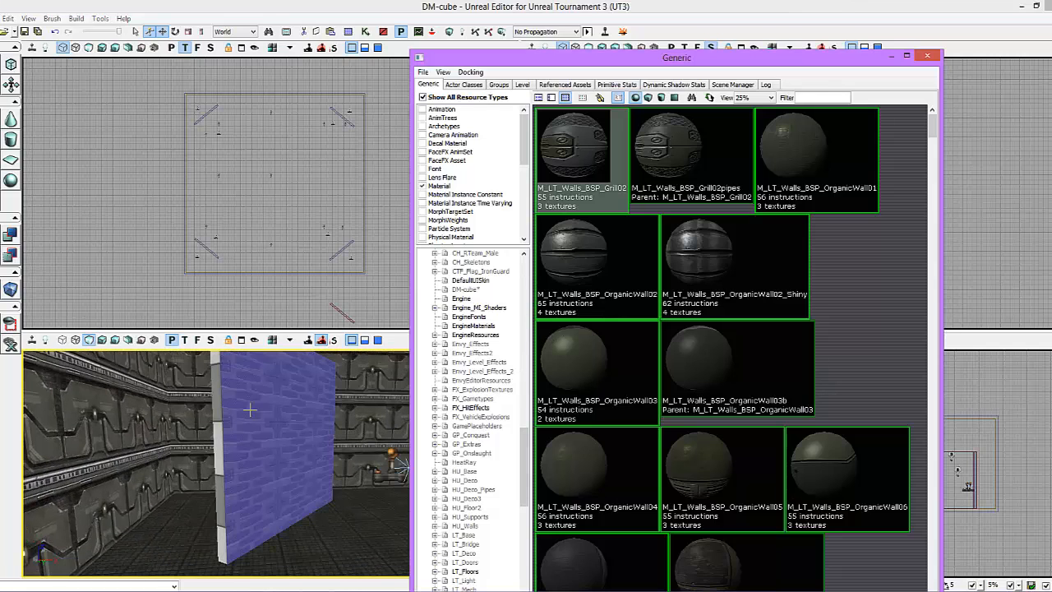
drag(249, 408, 261, 415)
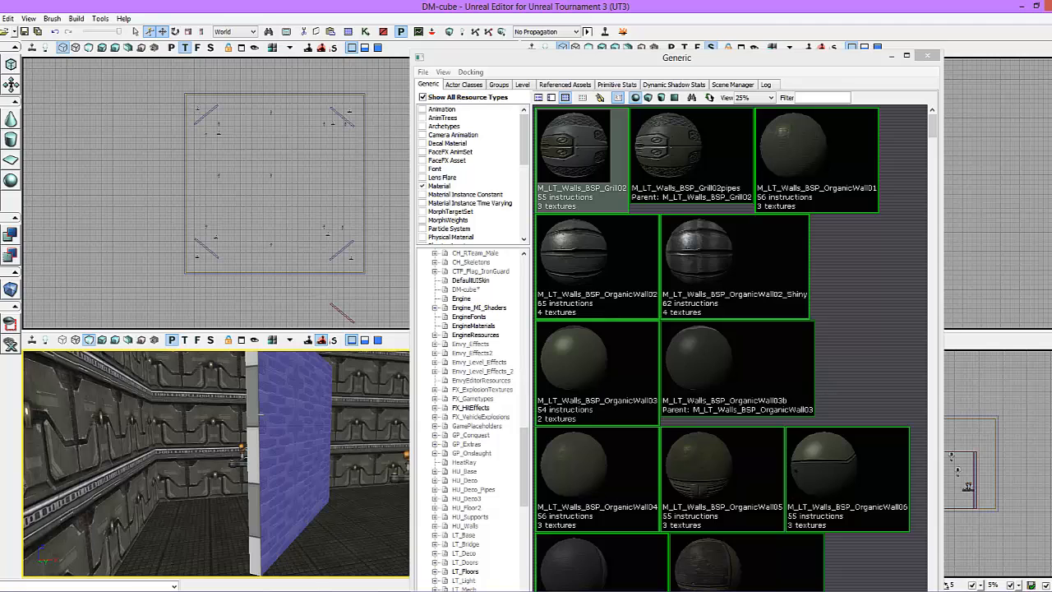
click(255, 414)
click(556, 188)
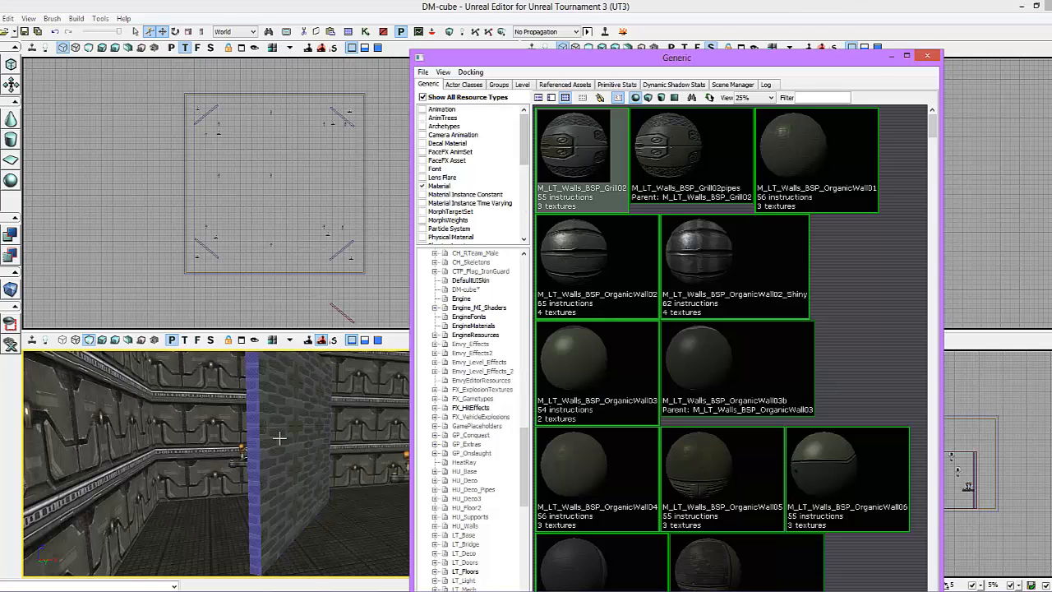
- Apply M_LT_Walls_BSP_Grill02 to that partition's other broad face, and choose M_LT_Walls_BSP_OrganicWall02 for its top edge
drag(315, 469, 256, 476)
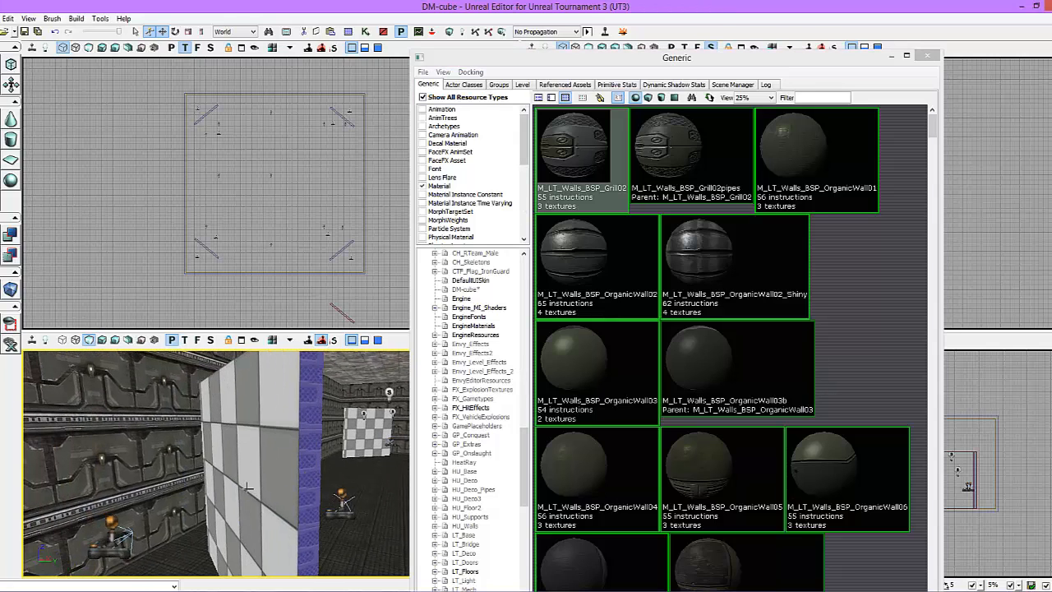
click(291, 479)
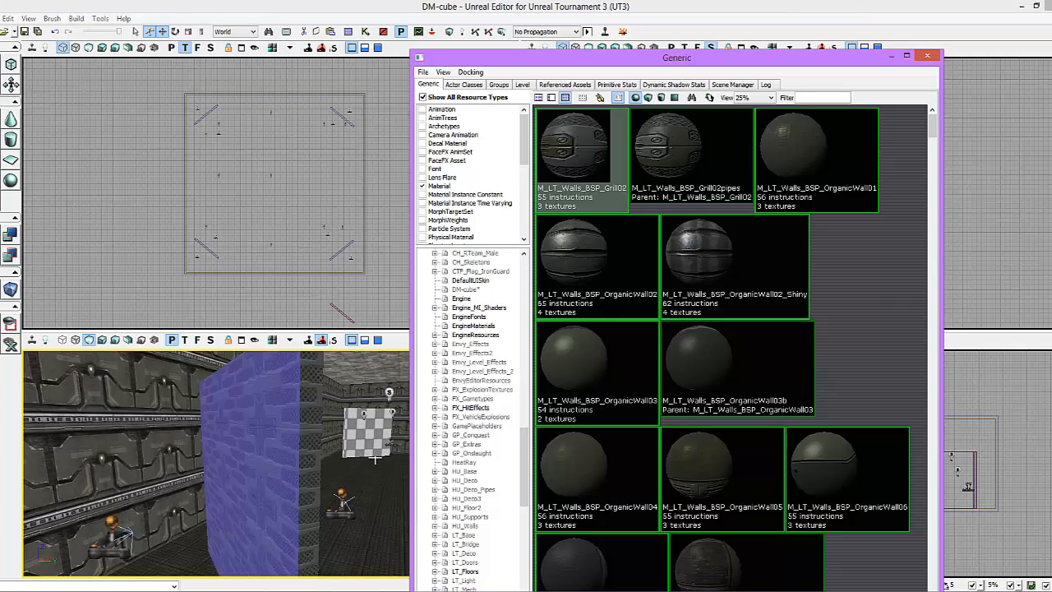
drag(374, 459, 342, 455)
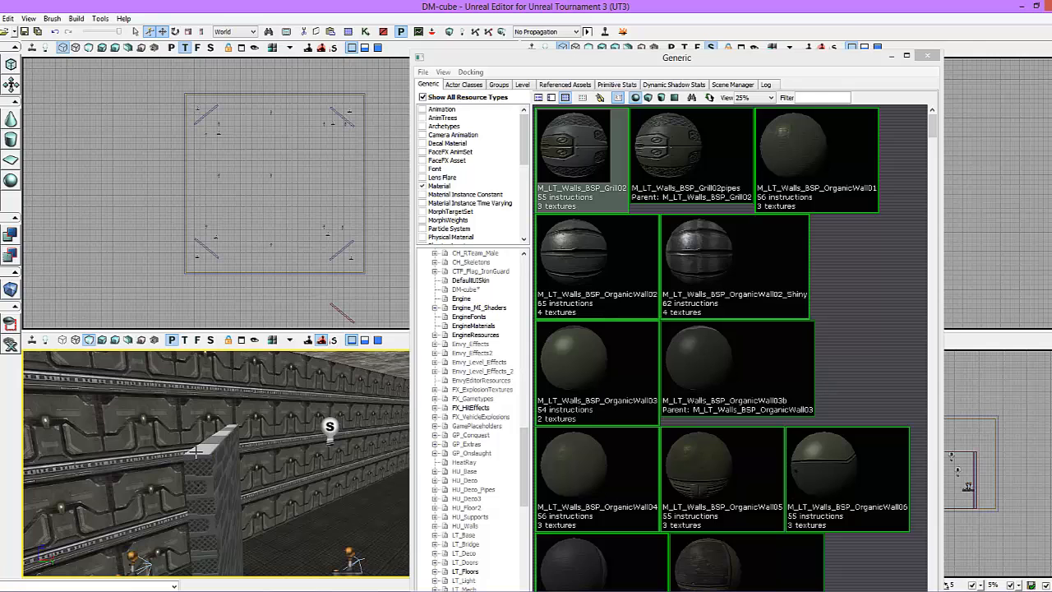
click(586, 273)
drag(211, 499, 224, 534)
- Try M_LT_Walls_BSP_OrganicWall02 on the next checkered partition's broad face, and replace it with M_LT_Walls_BSP_Grill02
click(296, 463)
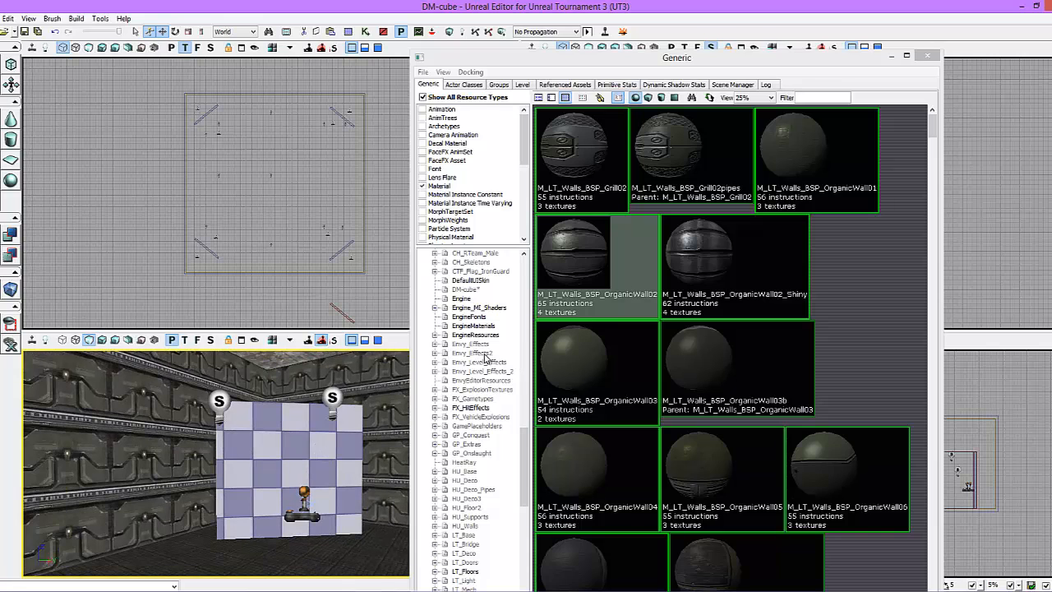
click(581, 271)
click(280, 464)
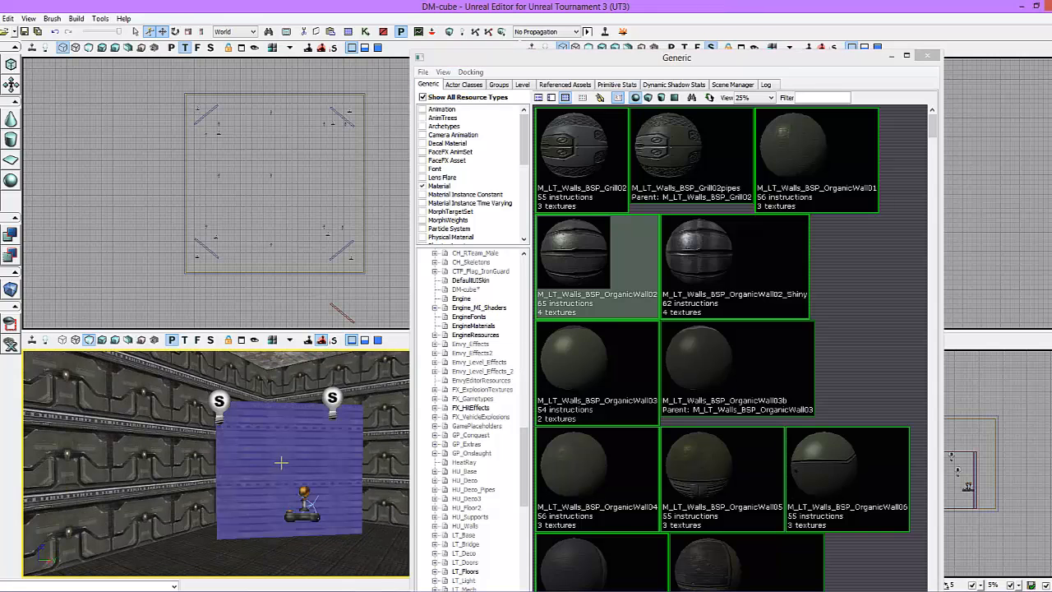
click(300, 449)
click(549, 197)
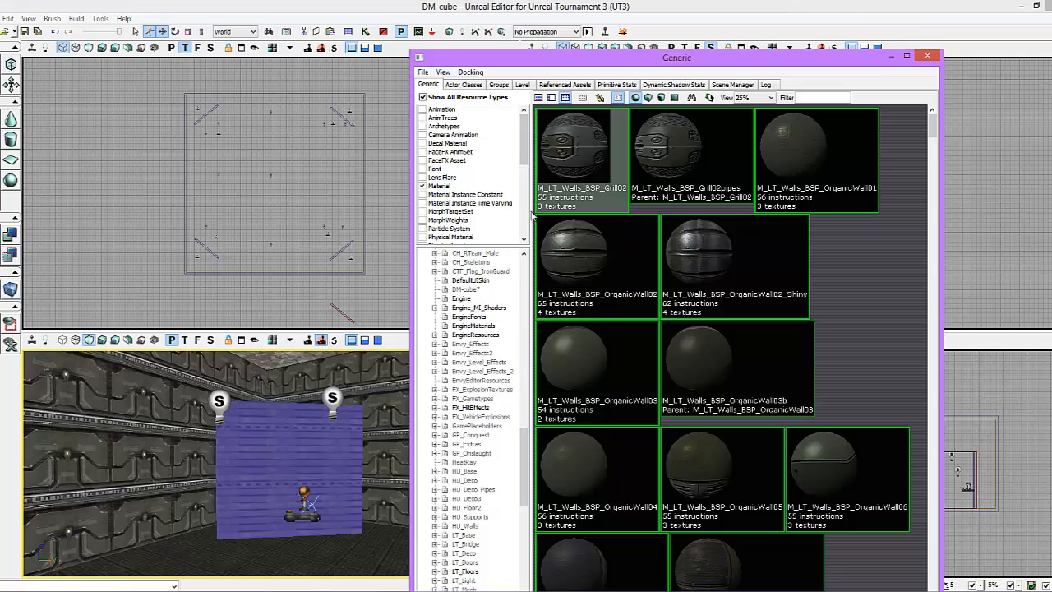
- Apply M_LT_Walls_BSP_Grill02 to the top edge and the near narrow end of the same partition
drag(275, 461, 255, 471)
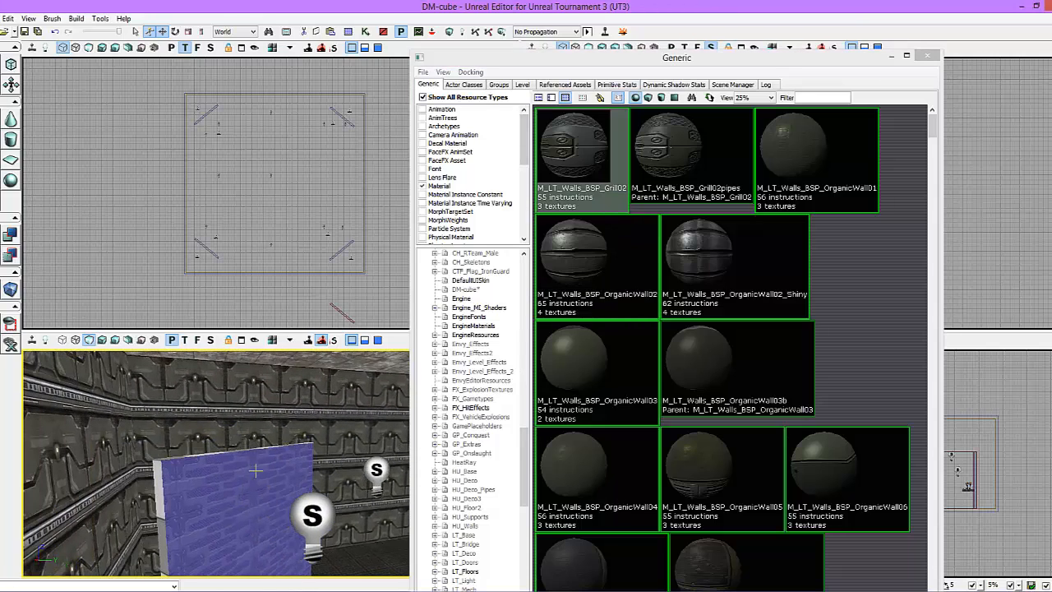
click(179, 457)
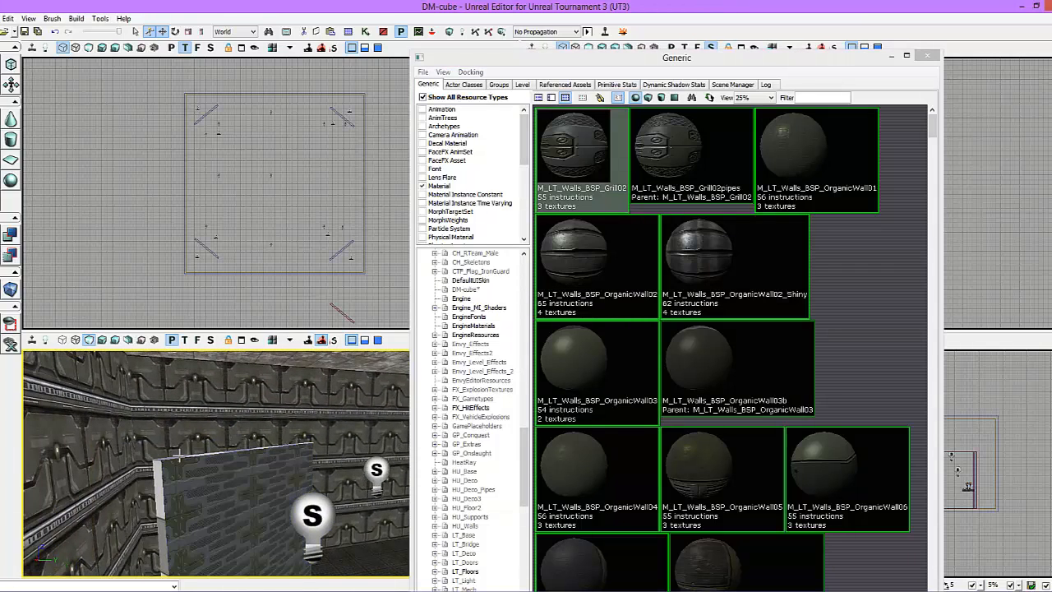
click(559, 201)
mouse_move(229, 525)
mouse_down()
mouse_move(244, 529)
mouse_move(235, 526)
mouse_up()
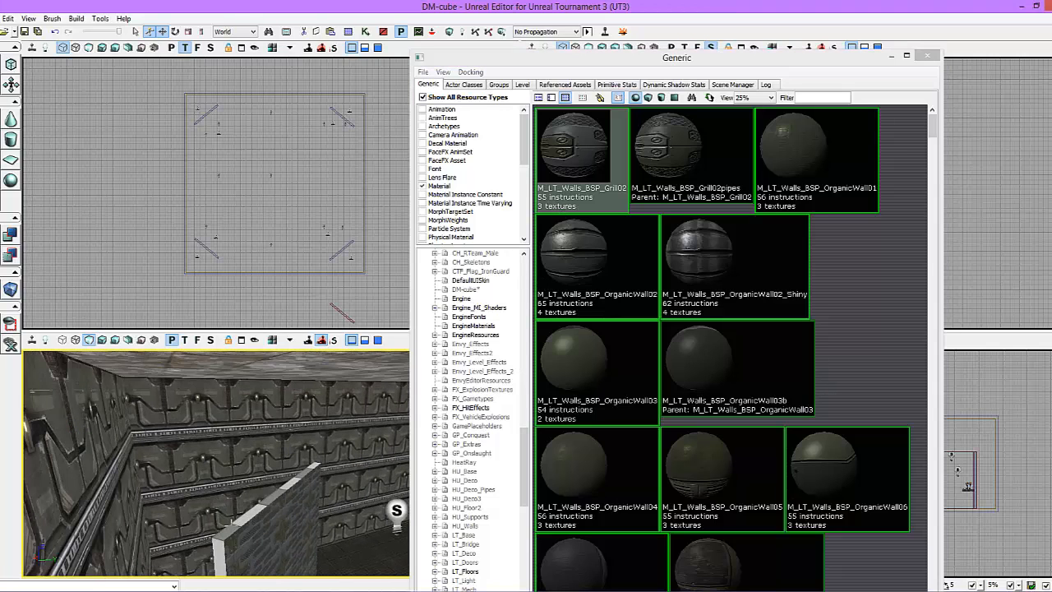
click(552, 207)
click(217, 561)
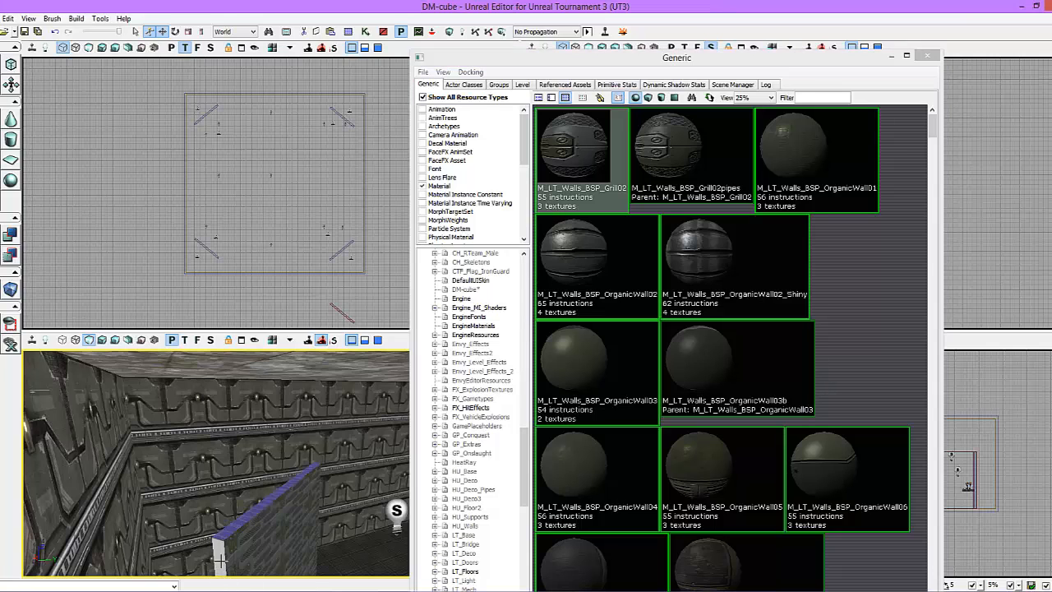
click(551, 191)
- Apply M_LT_Walls_BSP_Grill02 to the untextured narrow end on the partition's other side
click(306, 468)
drag(307, 468, 307, 444)
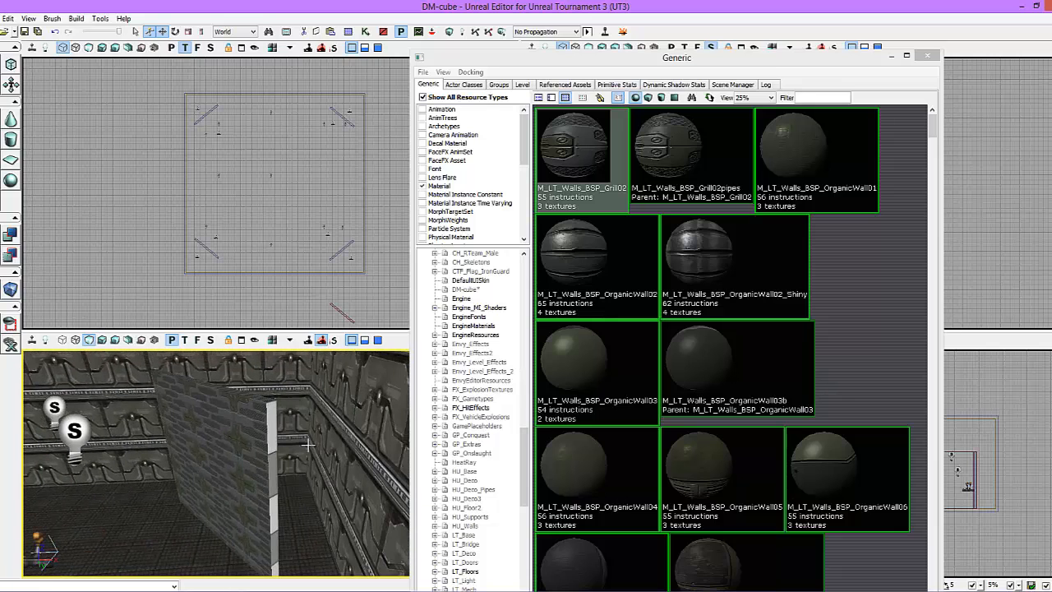
mouse_move(267, 484)
mouse_down()
mouse_move(361, 419)
mouse_move(413, 337)
mouse_up()
click(548, 189)
- Apply M_LT_Walls_BSP_Grill02 to the untextured narrow end of the corner partition across the room
mouse_move(345, 391)
mouse_down()
mouse_move(450, 408)
mouse_move(543, 406)
mouse_up()
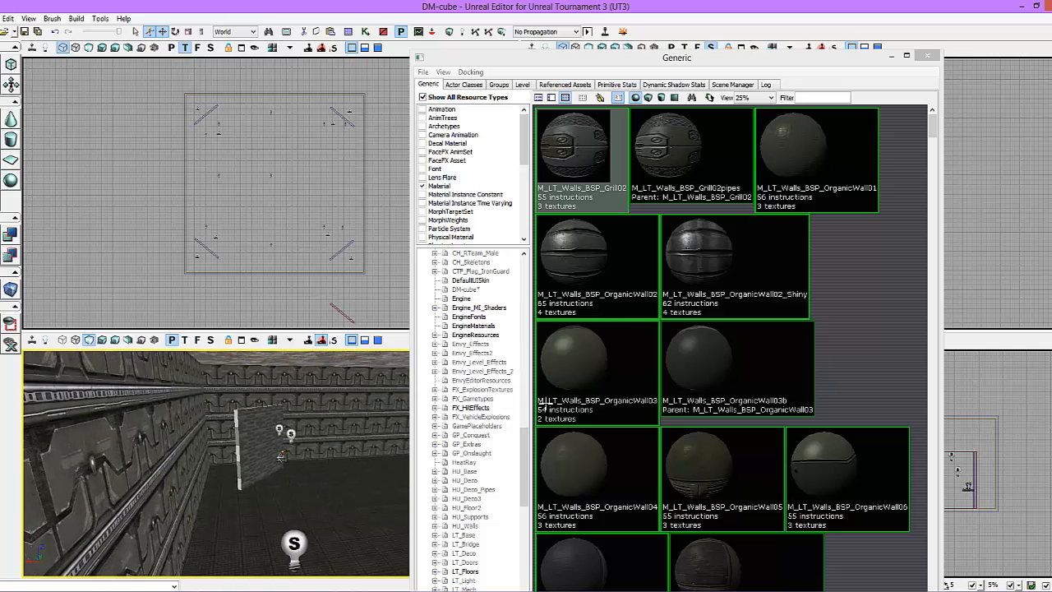
drag(205, 433, 182, 458)
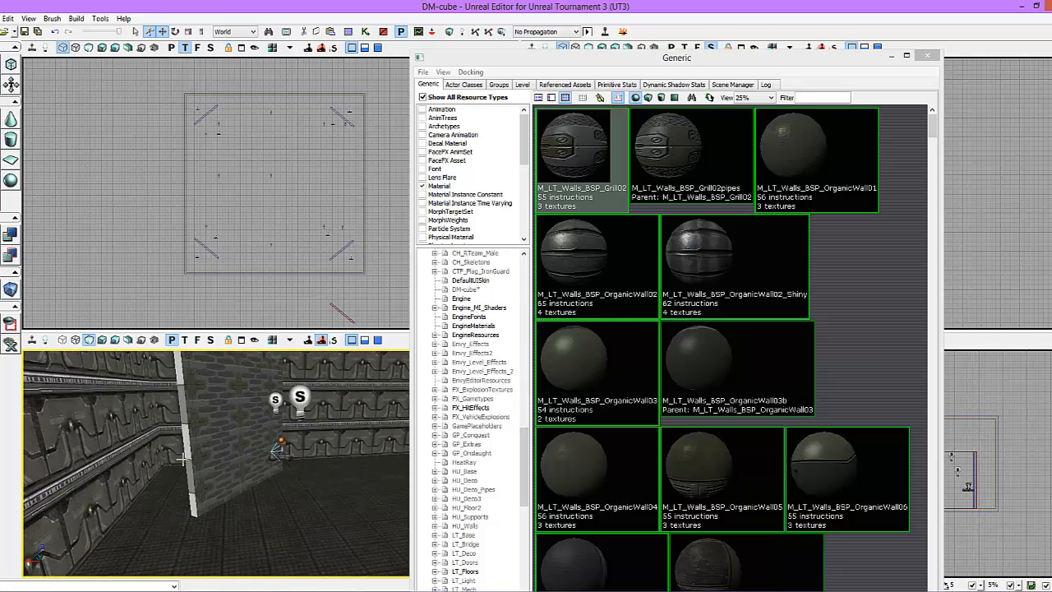
click(562, 187)
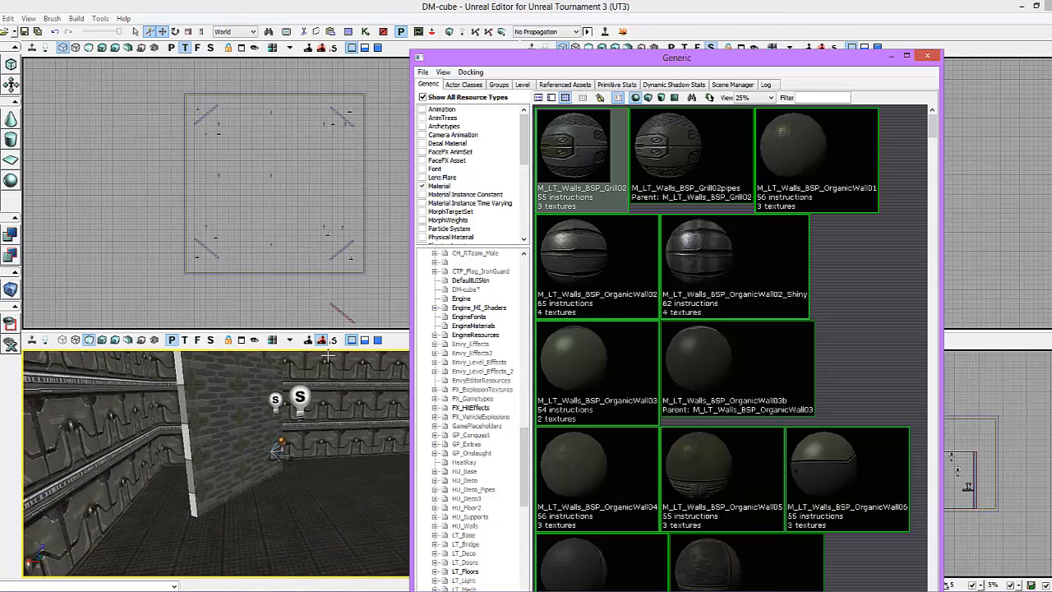
click(187, 447)
click(546, 182)
- Apply M_LT_Walls_BSP_Grill02 to that partition's top edge and its opposite narrow end
drag(214, 468, 217, 432)
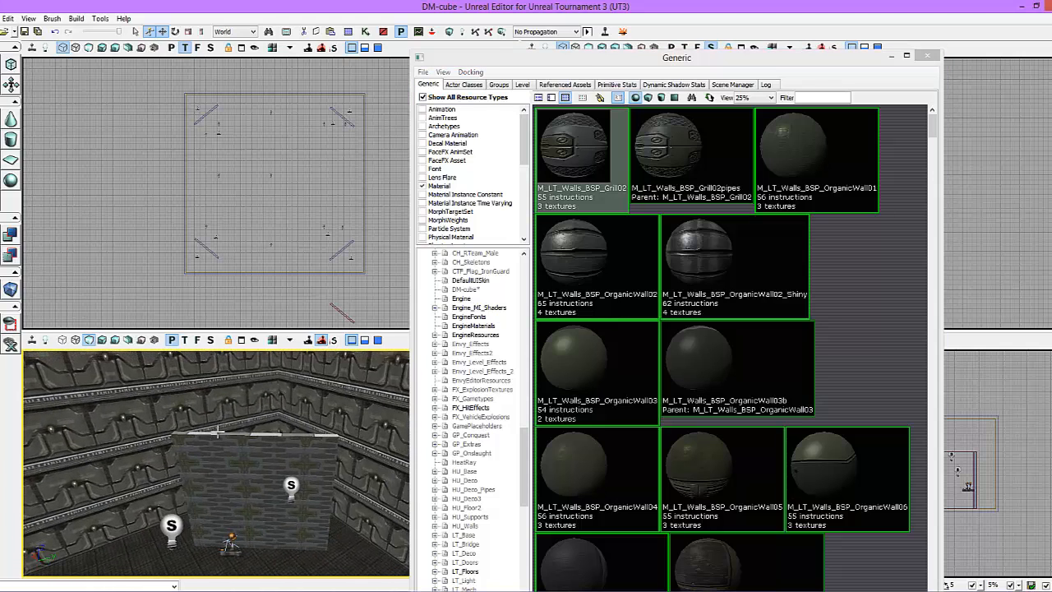
click(558, 192)
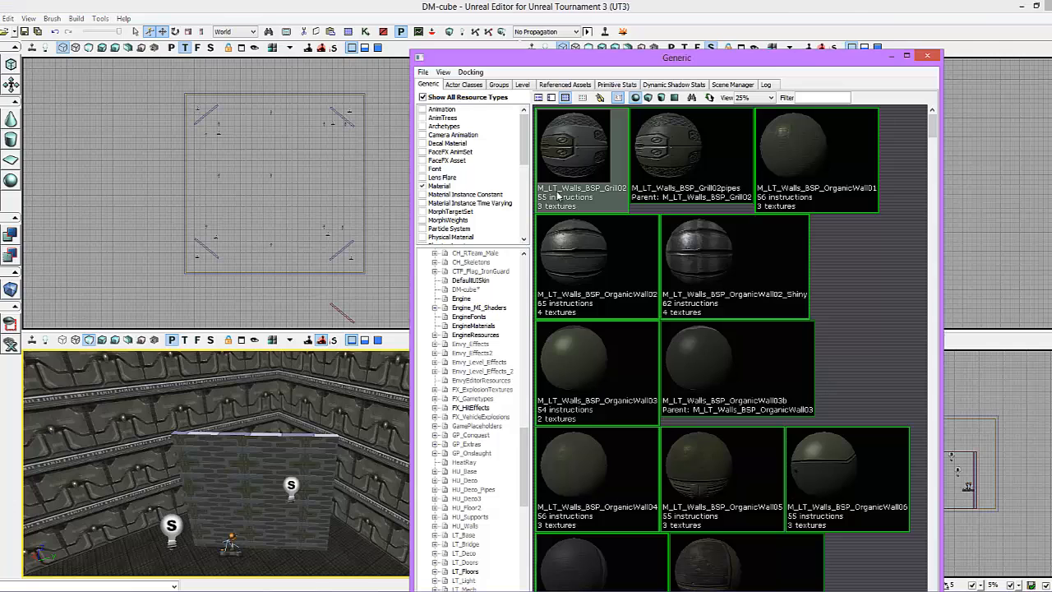
mouse_move(349, 500)
mouse_down()
mouse_move(357, 509)
mouse_move(358, 498)
mouse_up()
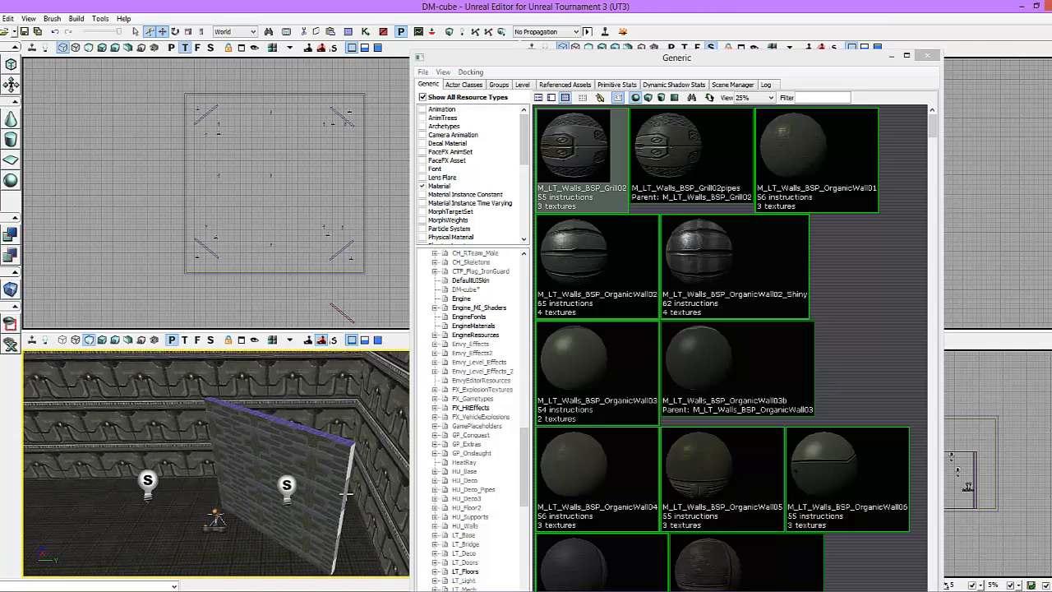
click(349, 490)
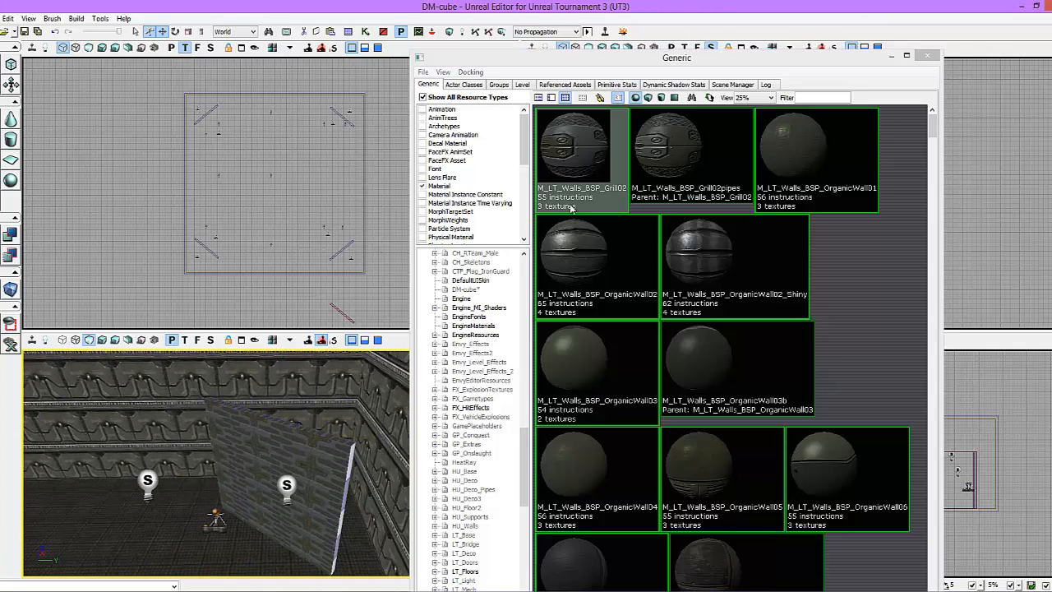
click(574, 176)
- Clear the floor surface selection and save the DM-cube level with the finished partition textures
right_drag(329, 417, 97, 416)
click(351, 482)
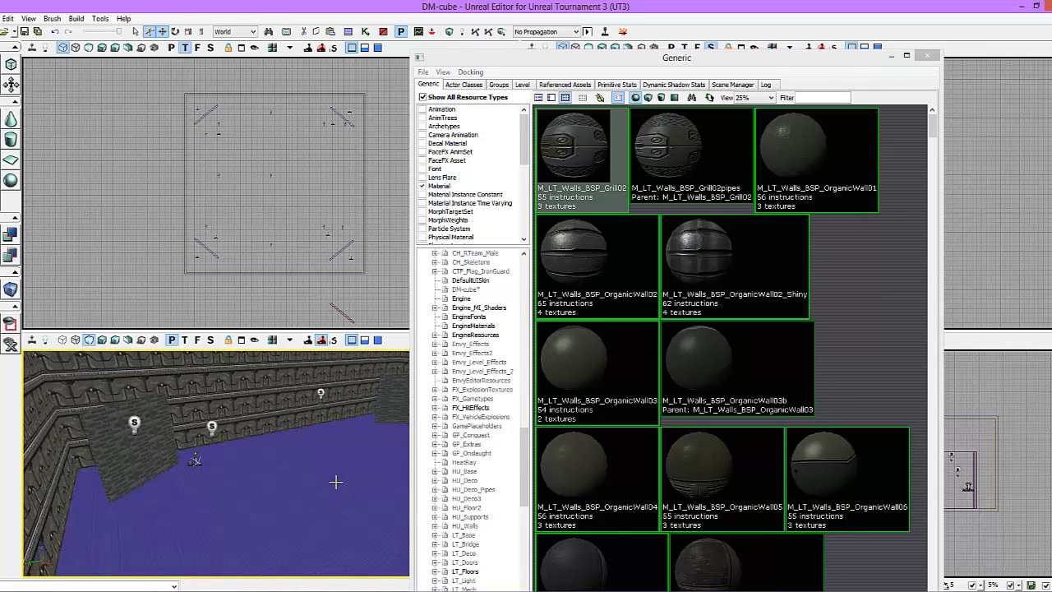
click(335, 481)
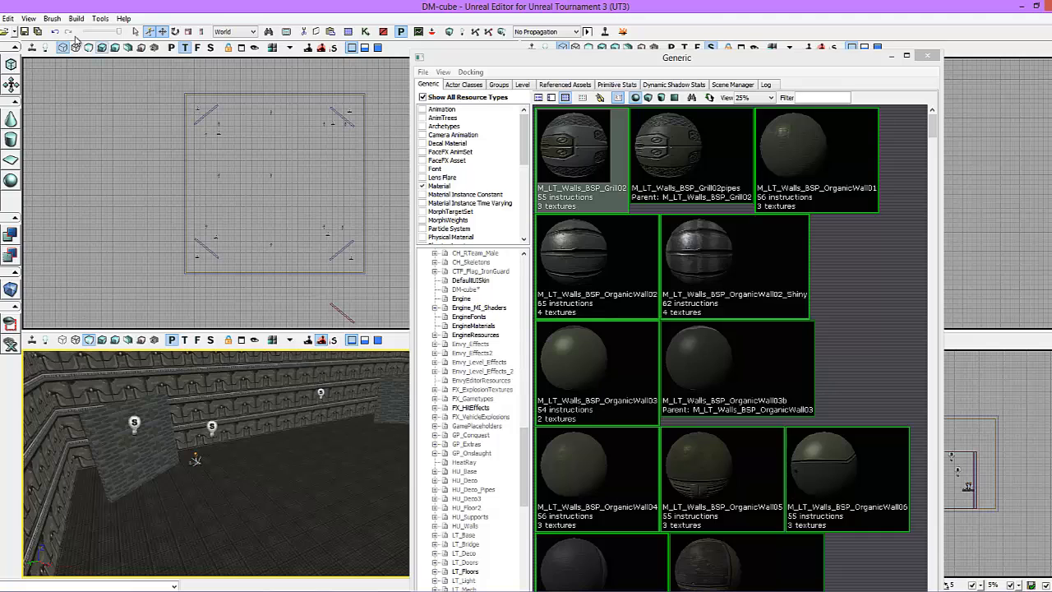
click(37, 31)
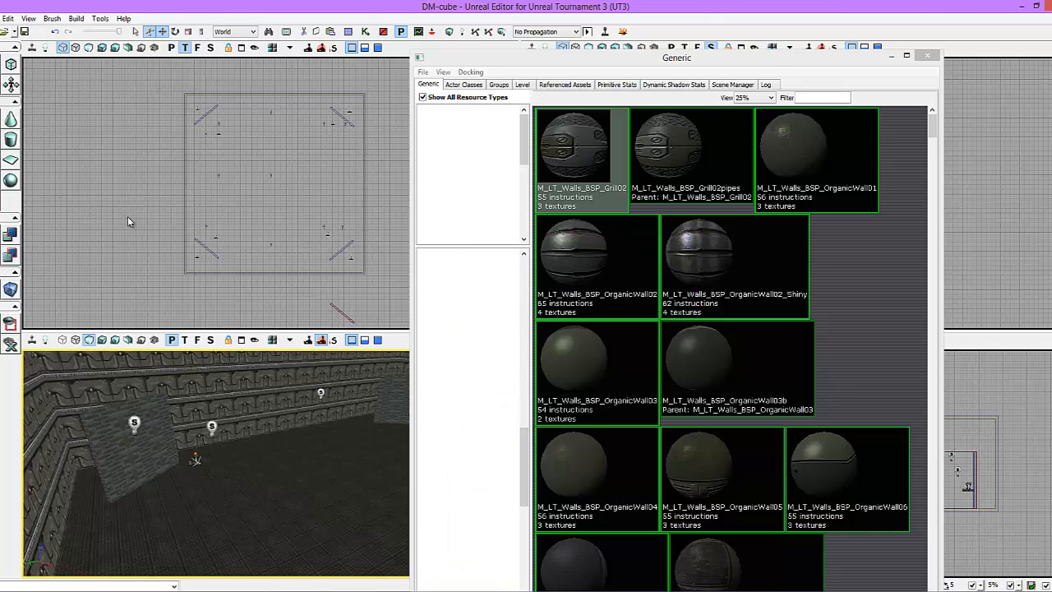
right_drag(268, 459, 215, 382)
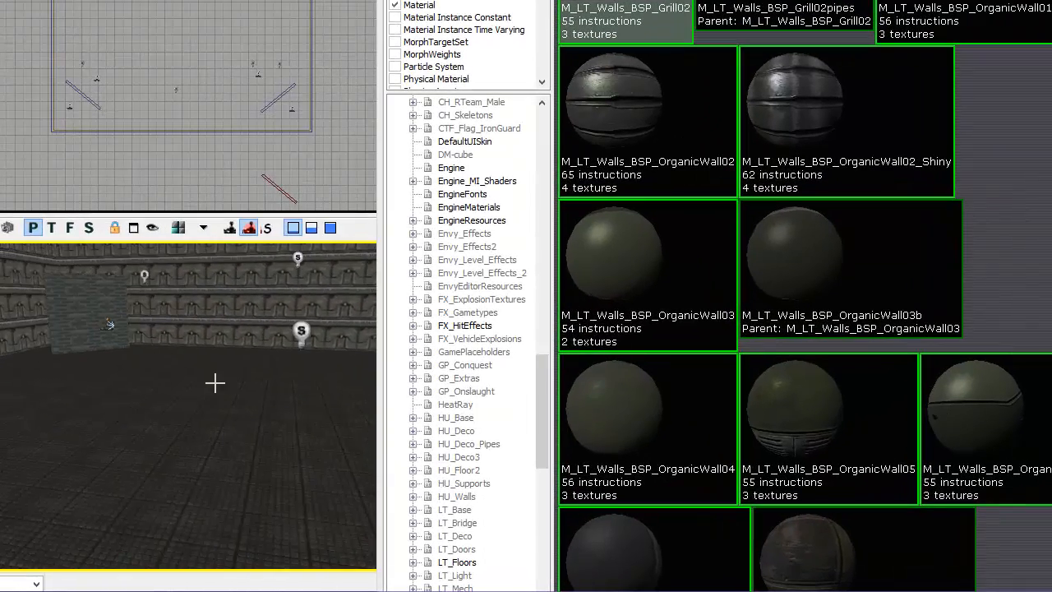
click(111, 325)
click(108, 331)
right_drag(226, 413, 247, 415)
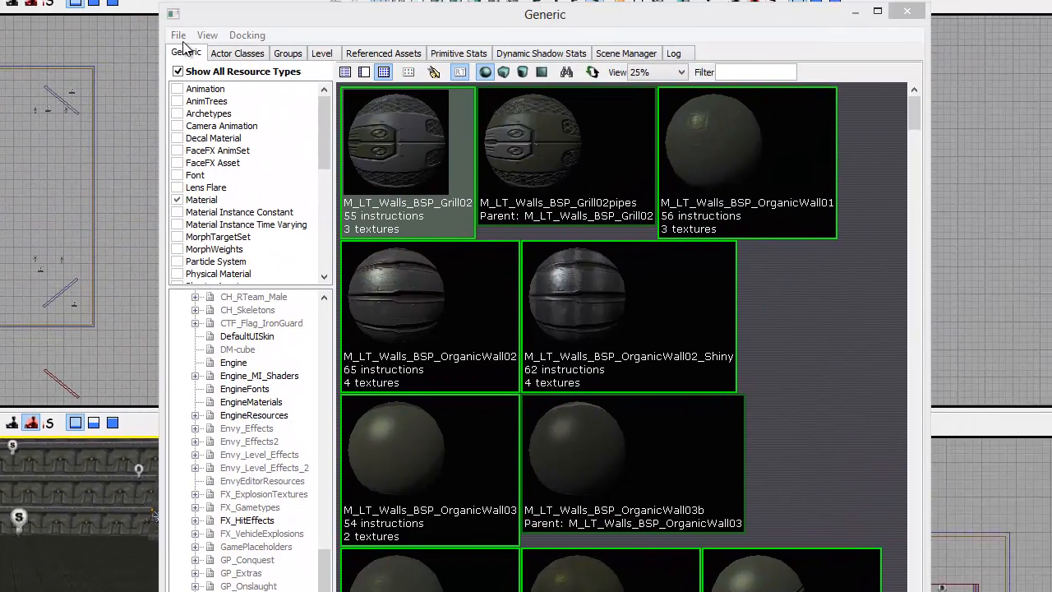
- Load the LT_Deco.upk package from the Environments folder into the Generic browser
click(144, 66)
click(174, 107)
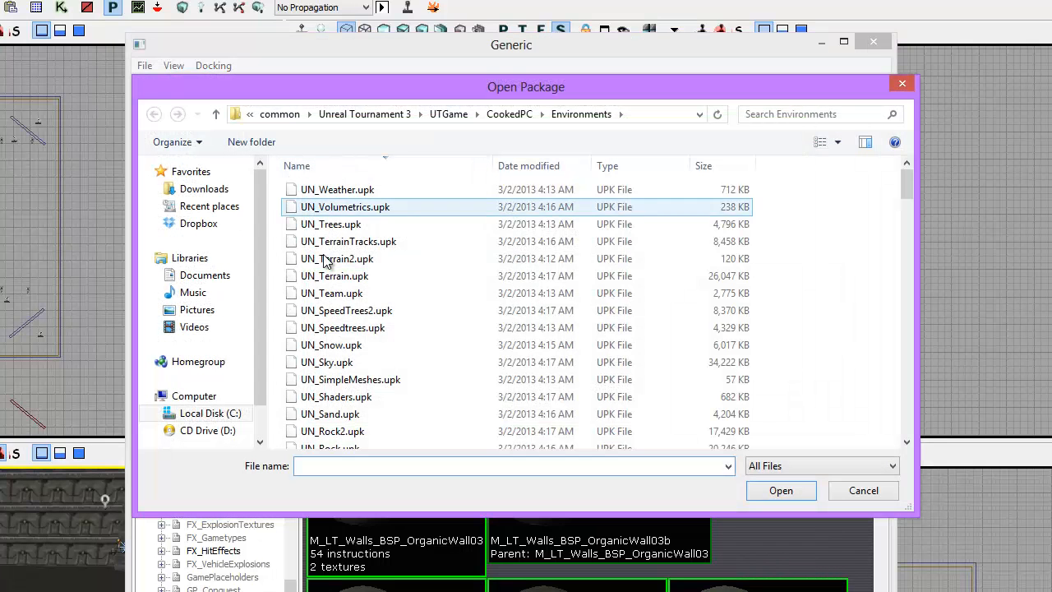
click(326, 259)
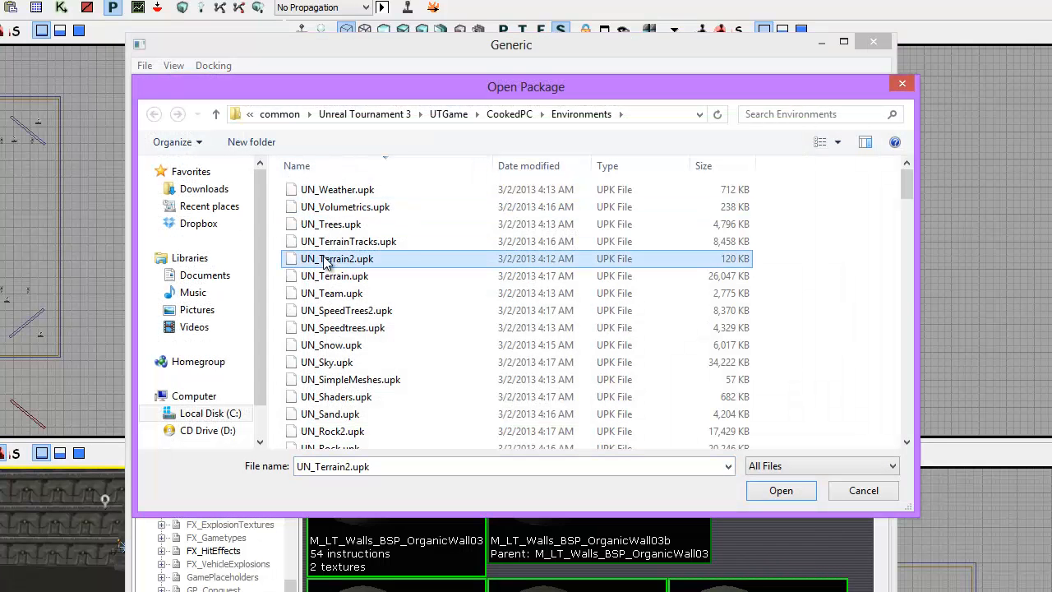
key(l)
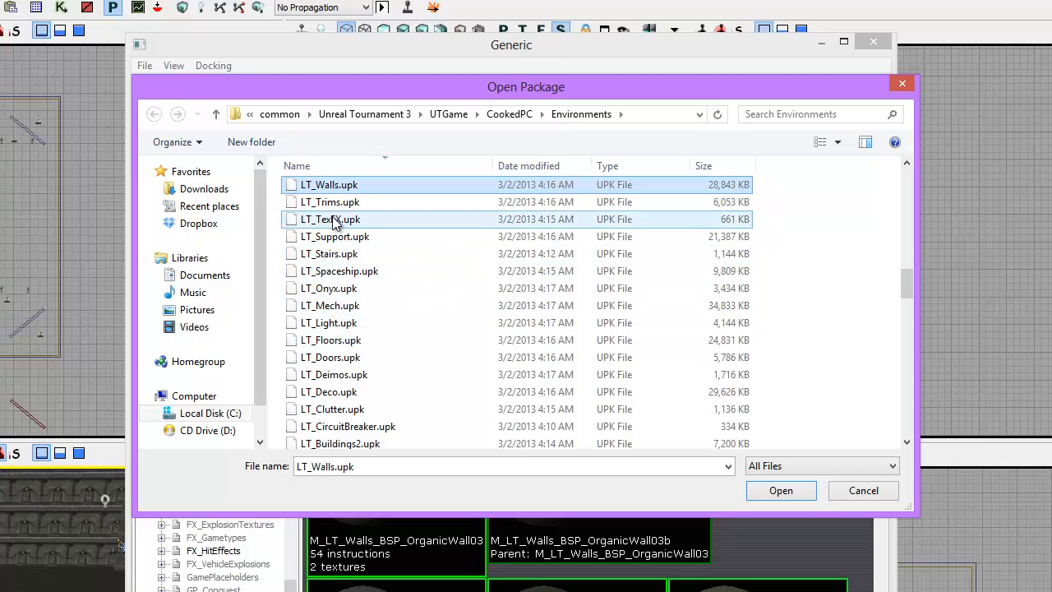
click(332, 220)
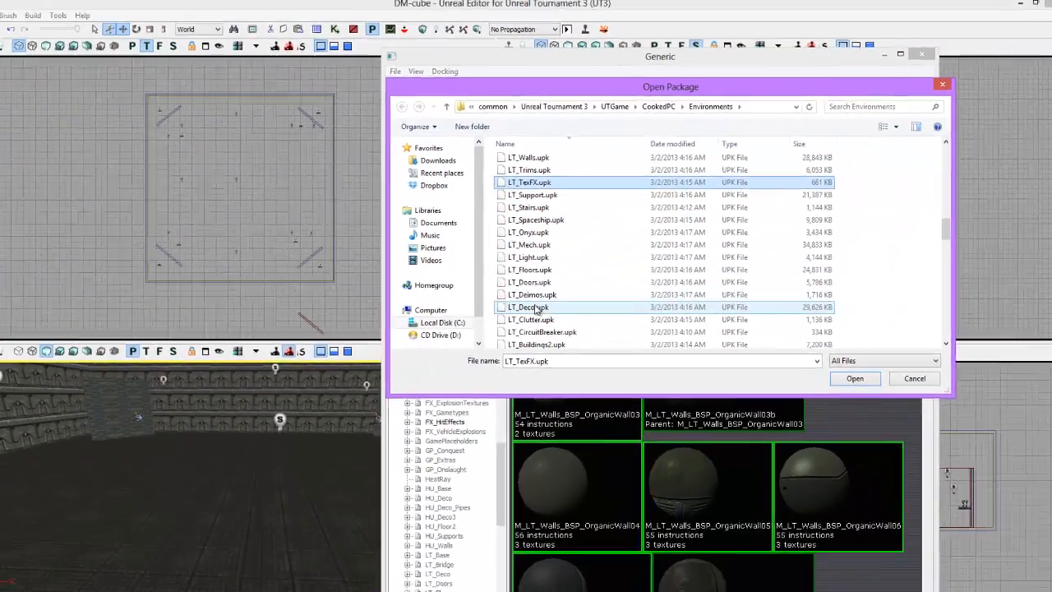
click(337, 391)
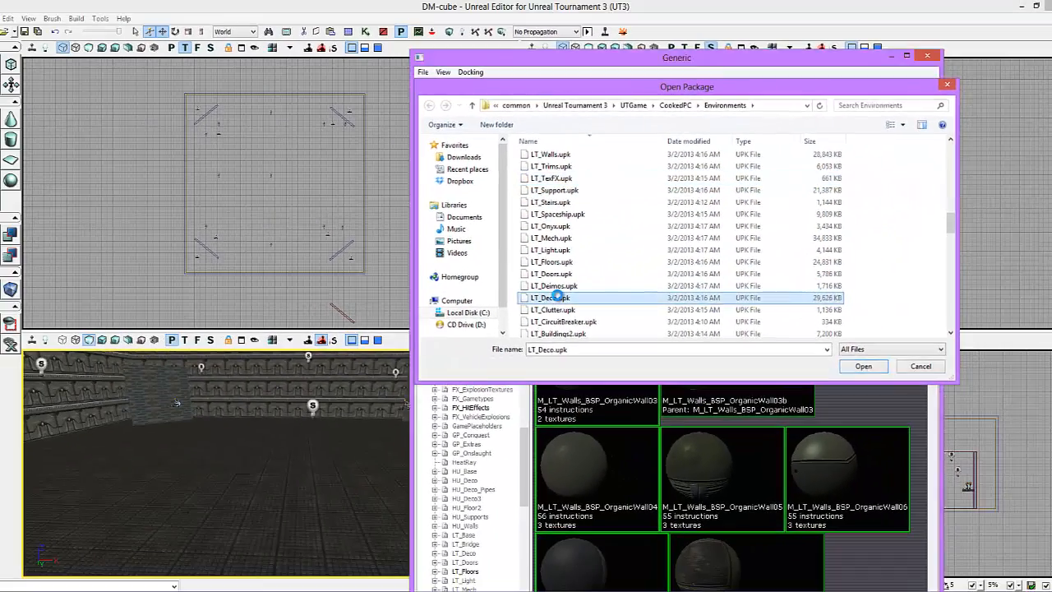
double_click(557, 297)
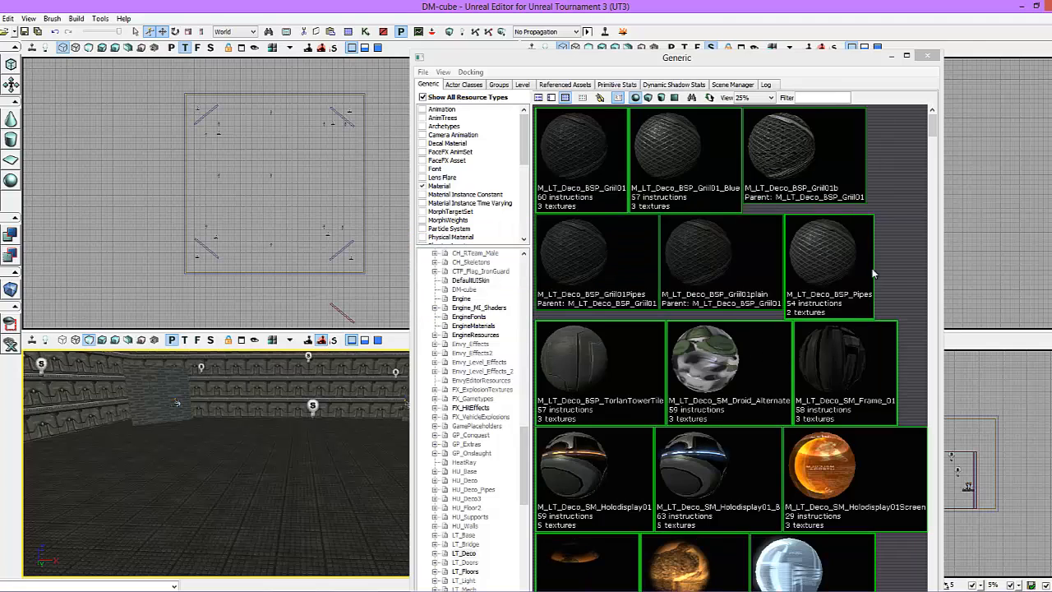
- Browse the LT_Deco package's materials and meshes and select the S_LT_Deco_SM_Container01 static mesh
click(889, 254)
scroll(889, 255, down, 15)
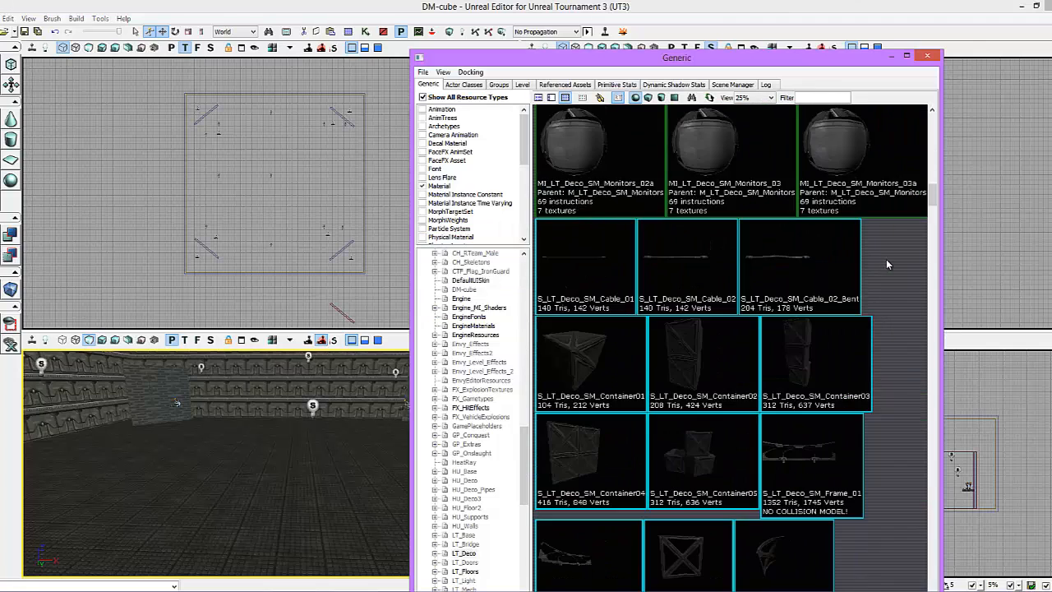
scroll(885, 265, down, 3)
scroll(884, 265, up, 2)
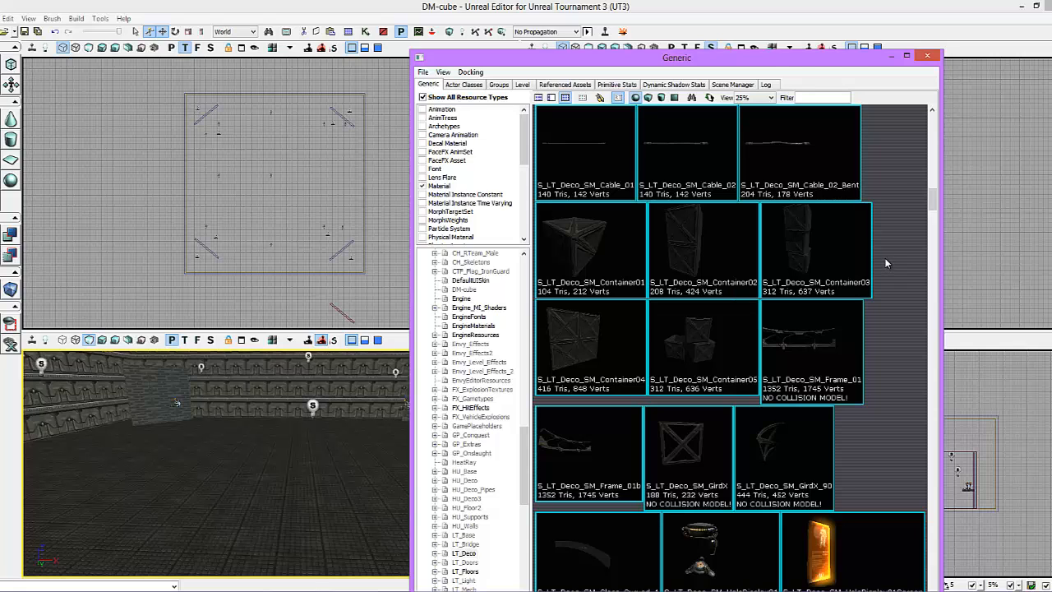
scroll(885, 261, up, 4)
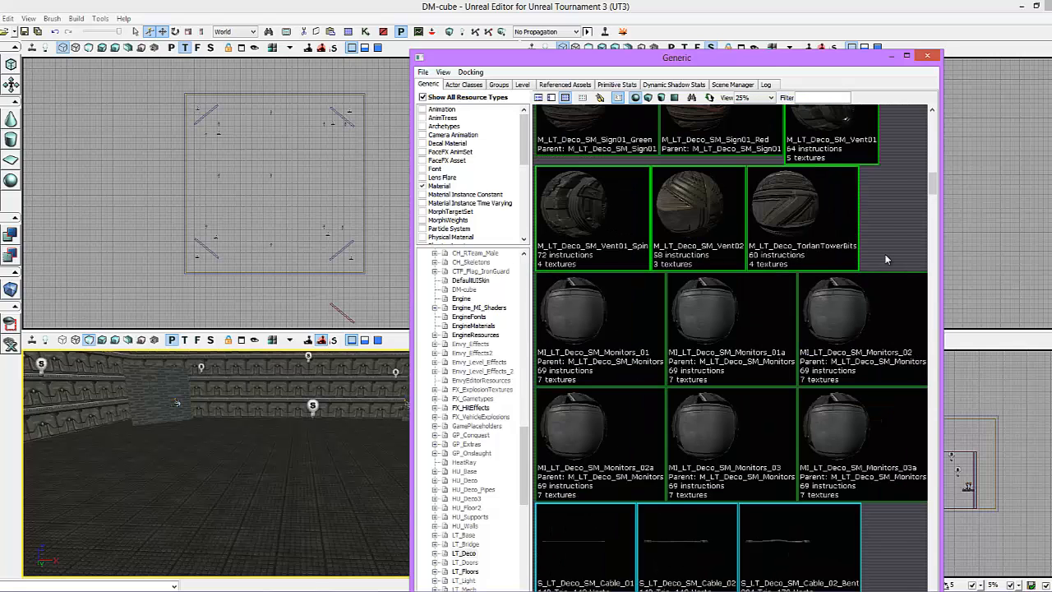
scroll(886, 260, up, 2)
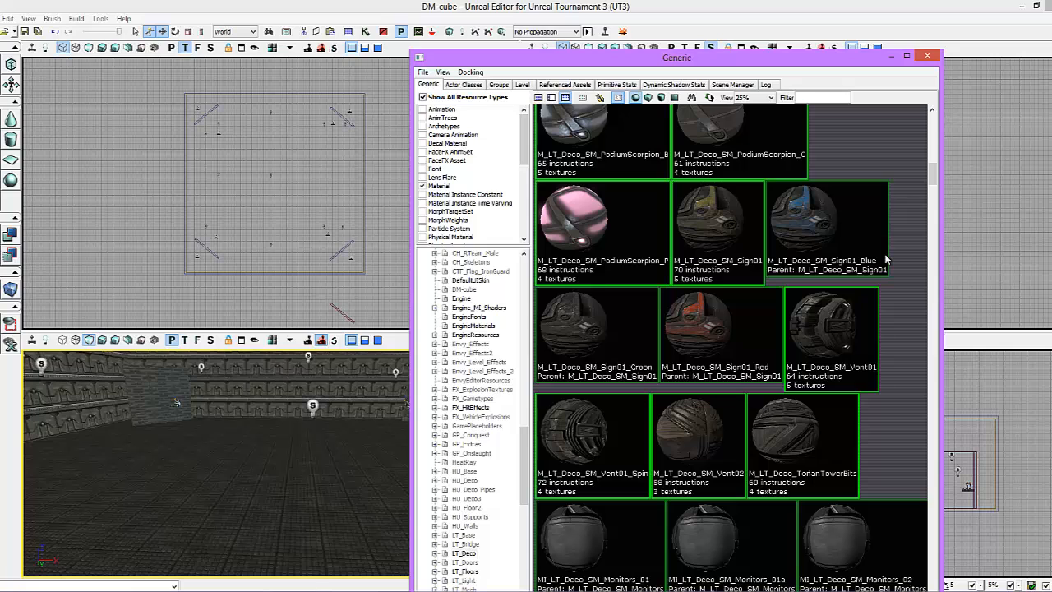
scroll(725, 327, down, 5)
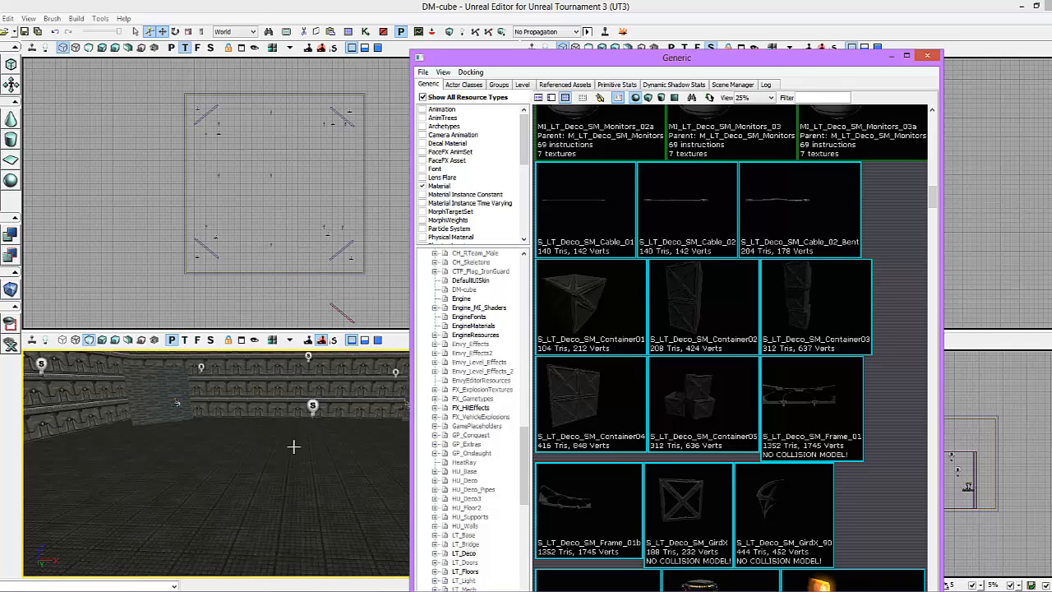
right_drag(294, 446, 340, 441)
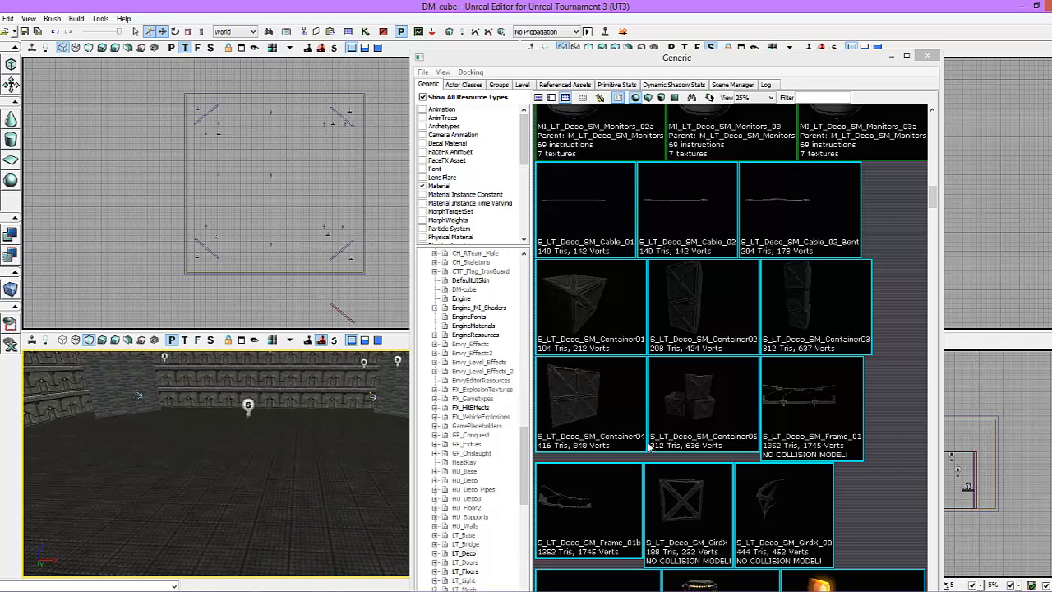
click(573, 301)
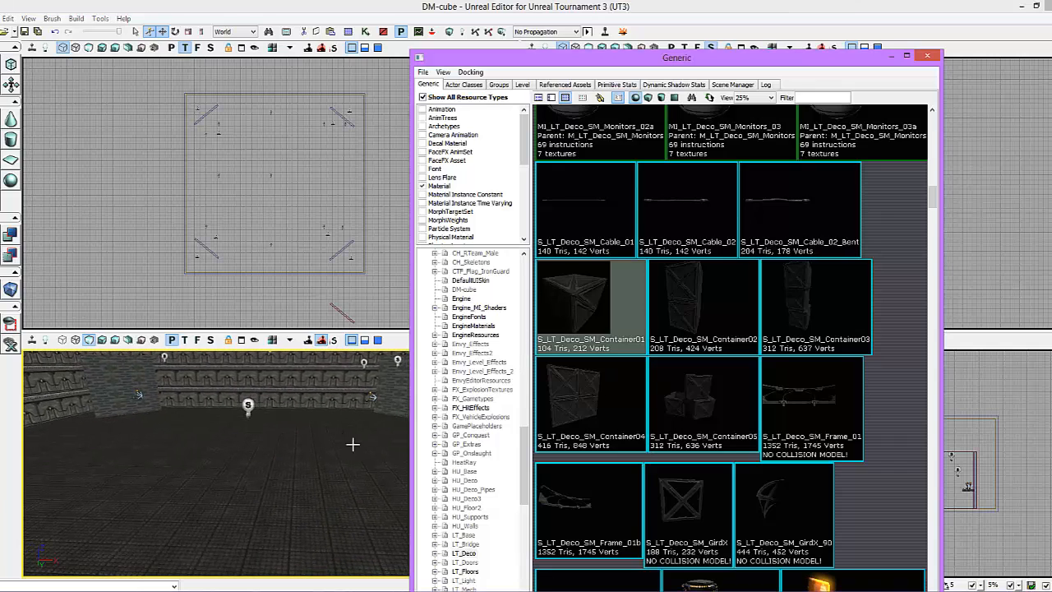
- Add the selected S_LT_Deco_SM_Container01 as a StaticMesh actor on the open floor of the room
mouse_move(277, 447)
right_down()
mouse_move(309, 455)
mouse_move(281, 446)
right_up()
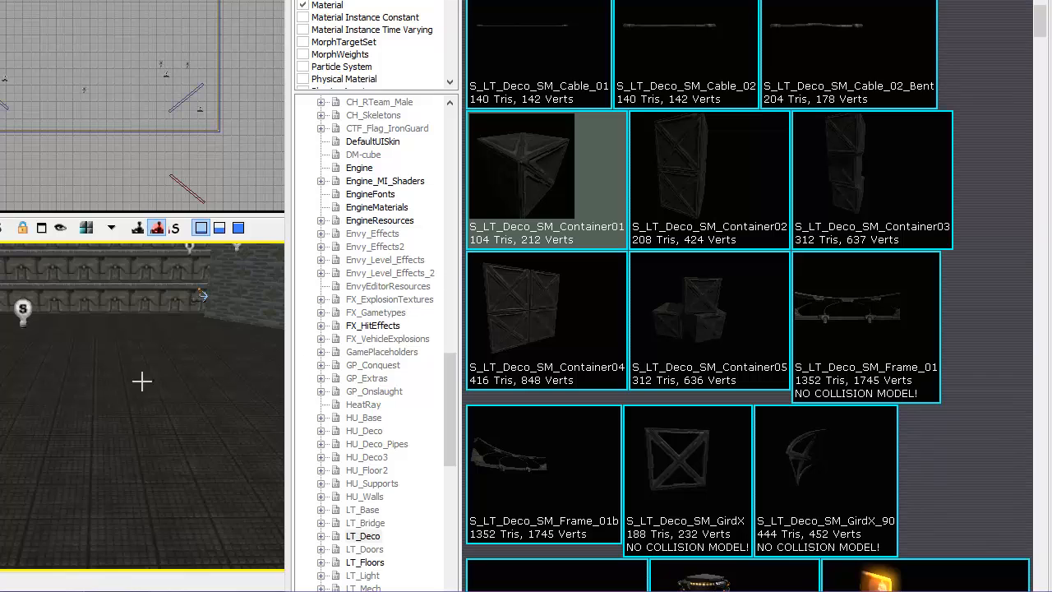
right_click(72, 402)
mouse_move(107, 347)
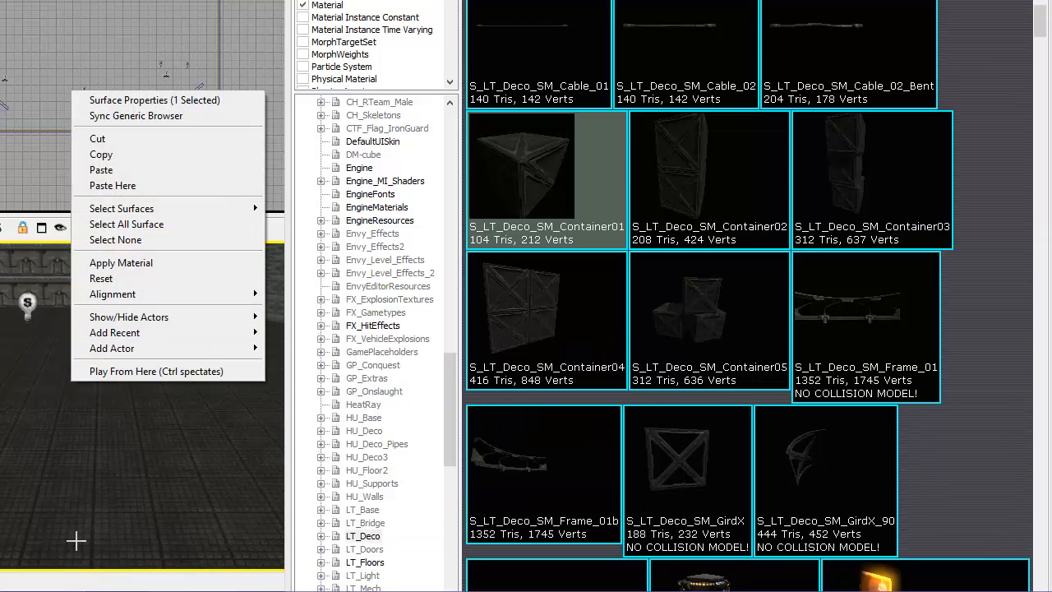
right_click(78, 364)
click(66, 406)
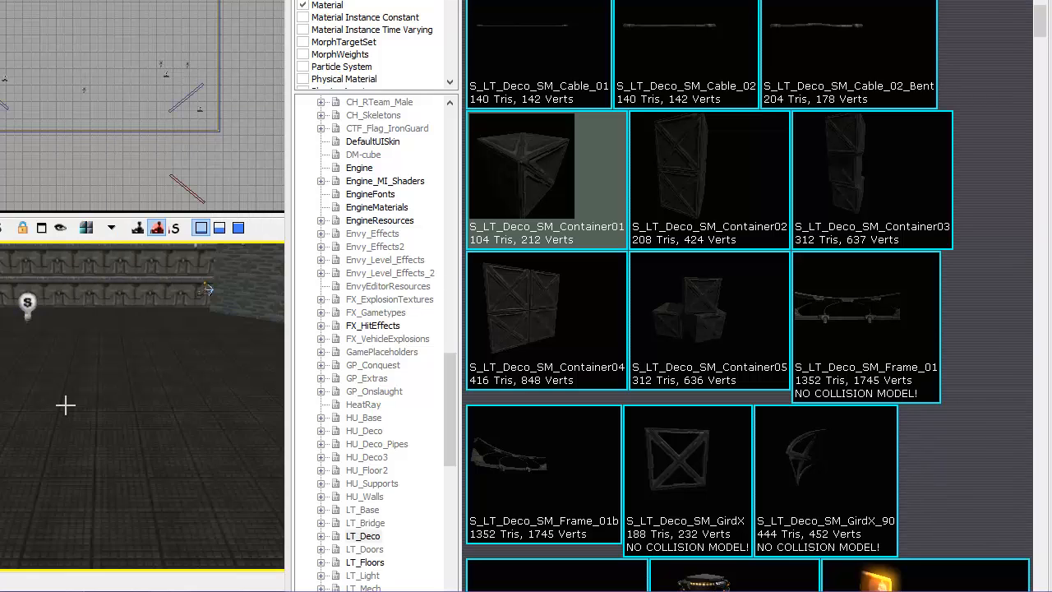
right_click(66, 406)
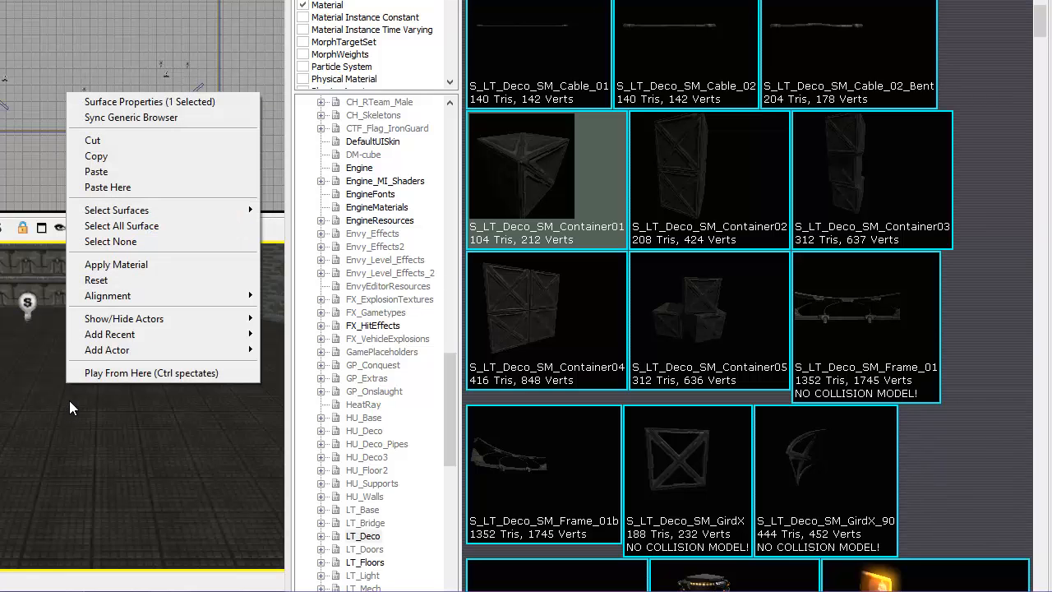
mouse_move(205, 350)
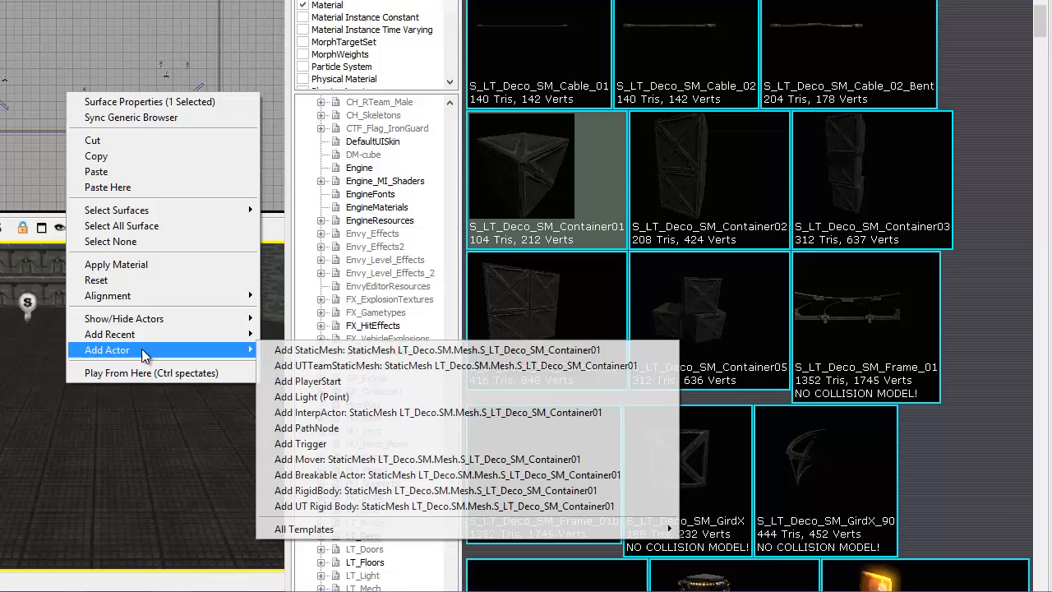
click(293, 353)
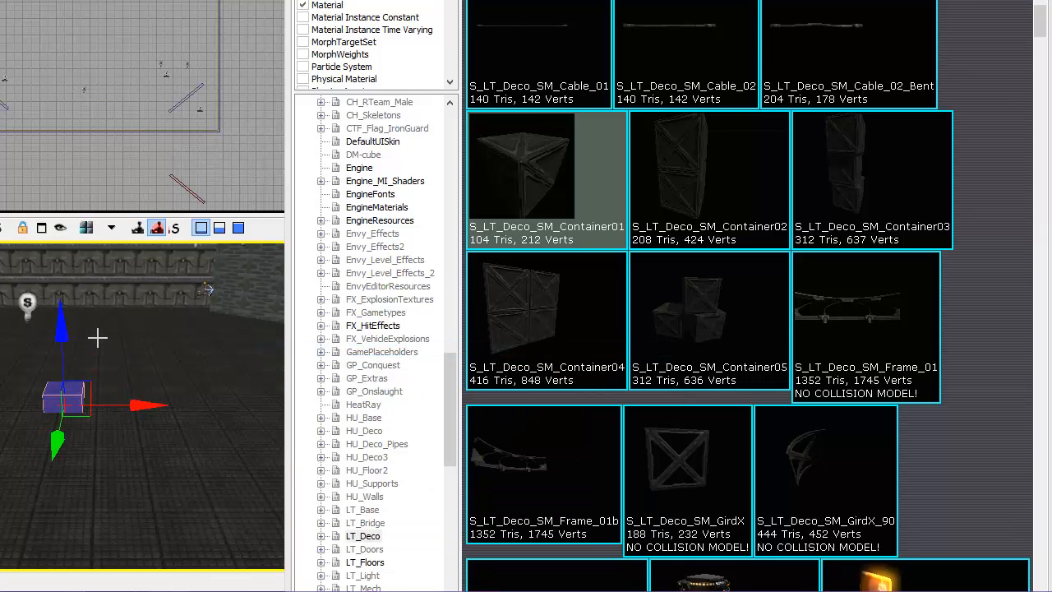
- Raise the container crate out of the floor and scale it up uniformly to several times its original size
drag(65, 335, 63, 326)
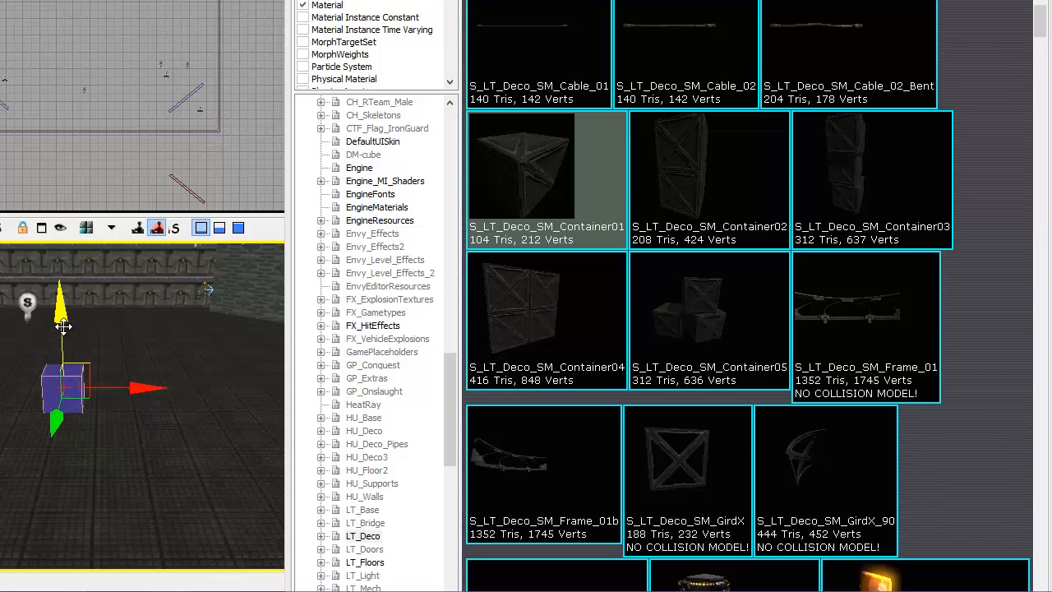
key(space)
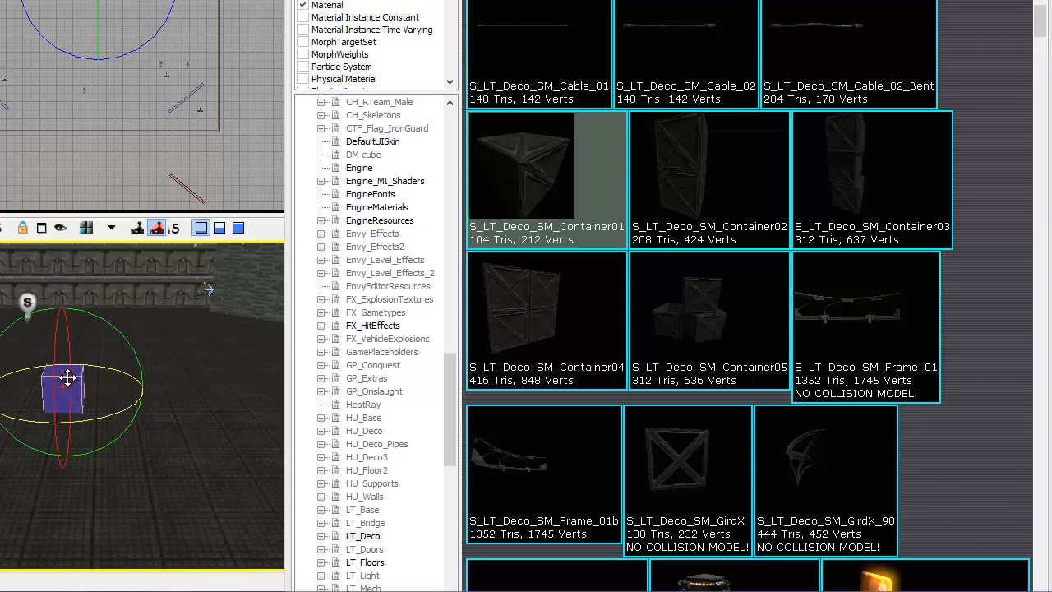
key(space)
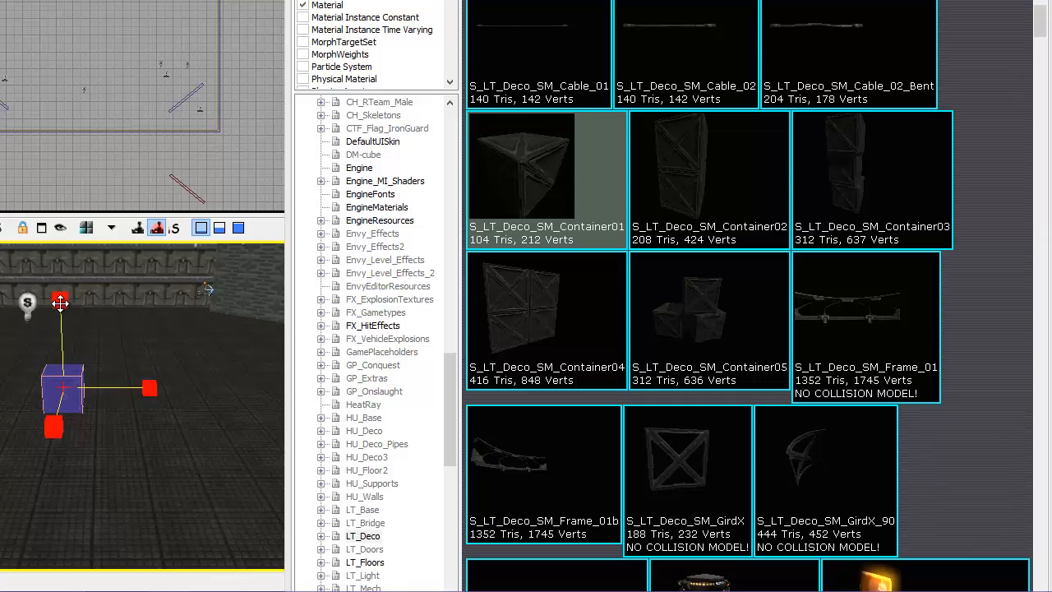
drag(60, 302, 66, 522)
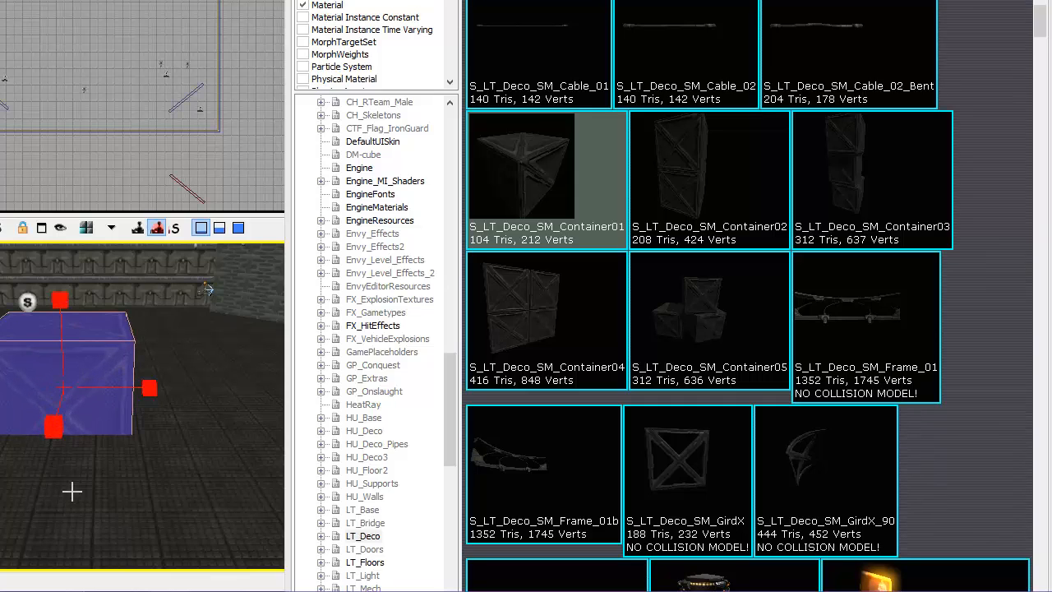
- Move the enlarged crate upward so that its base rests on the floor
right_drag(73, 491, 74, 477)
key(space)
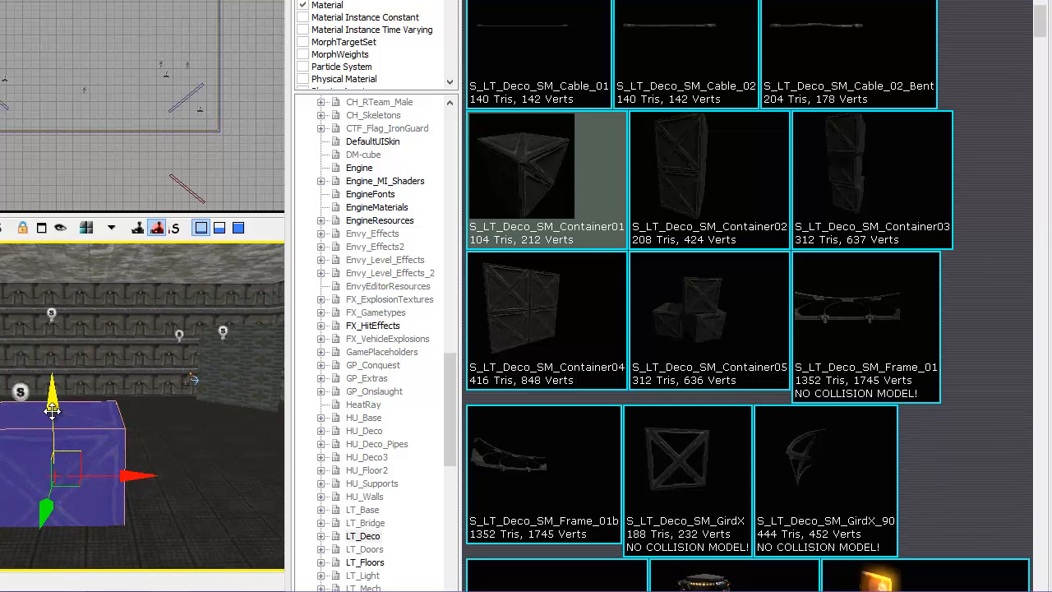
drag(52, 415, 57, 363)
middle_drag(144, 520, 176, 309)
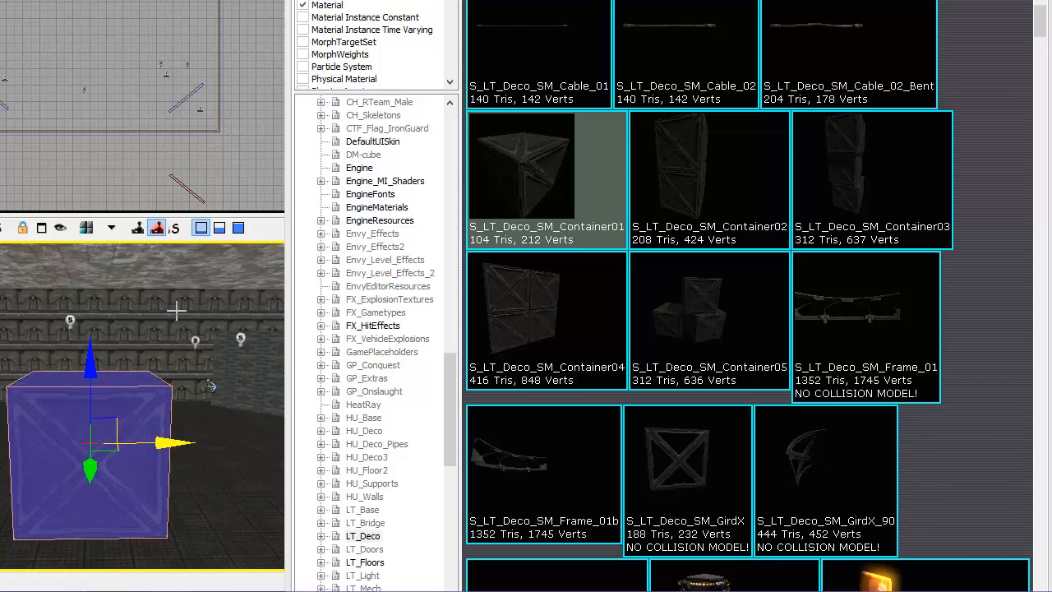
right_drag(206, 394, 158, 447)
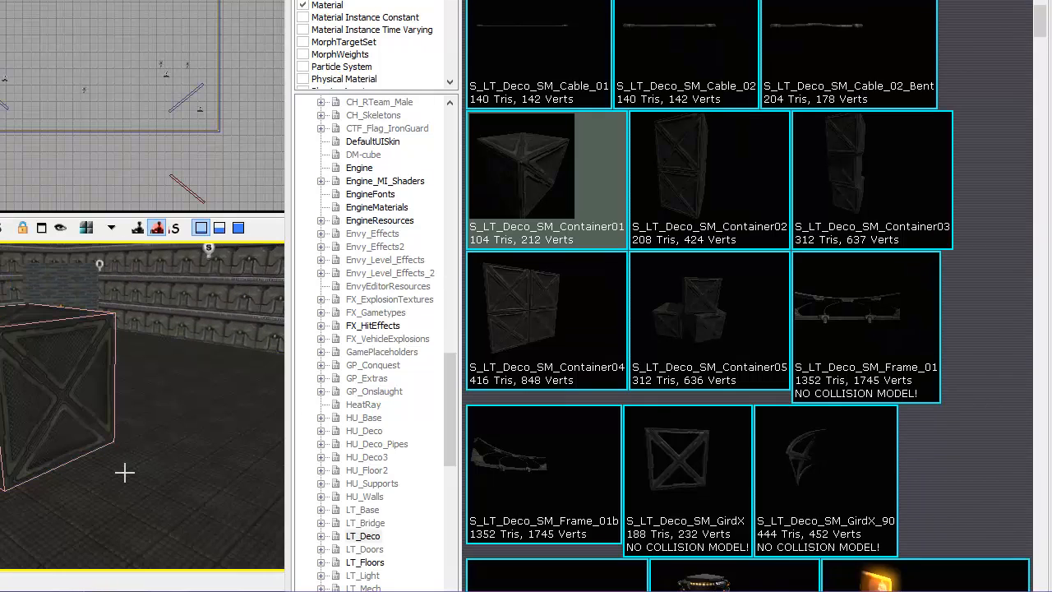
- Play the level from the floor beside the crate, walk up to and away from it, and exit the game
right_click(125, 473)
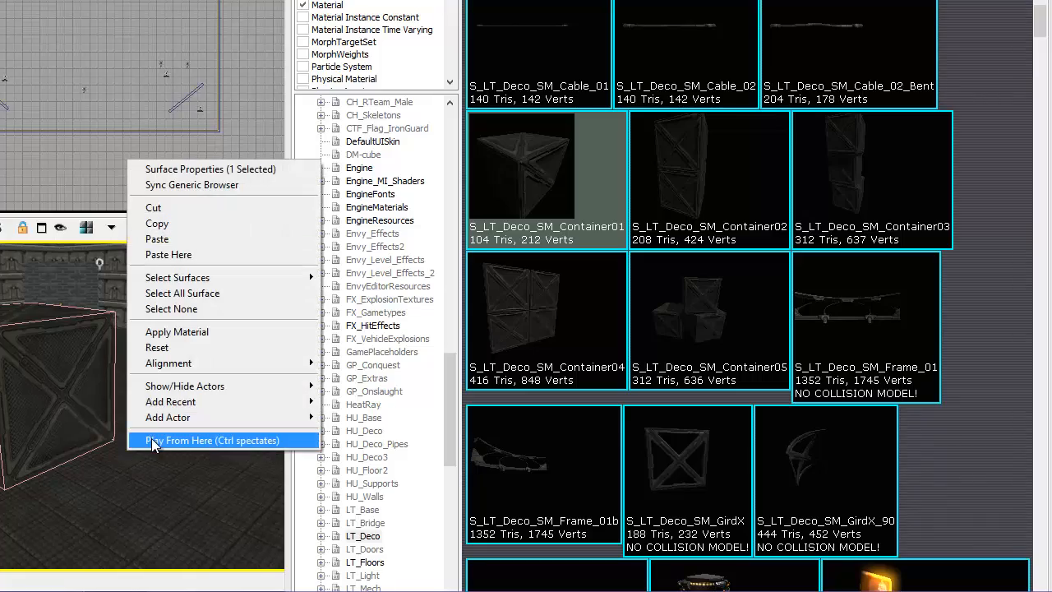
click(153, 442)
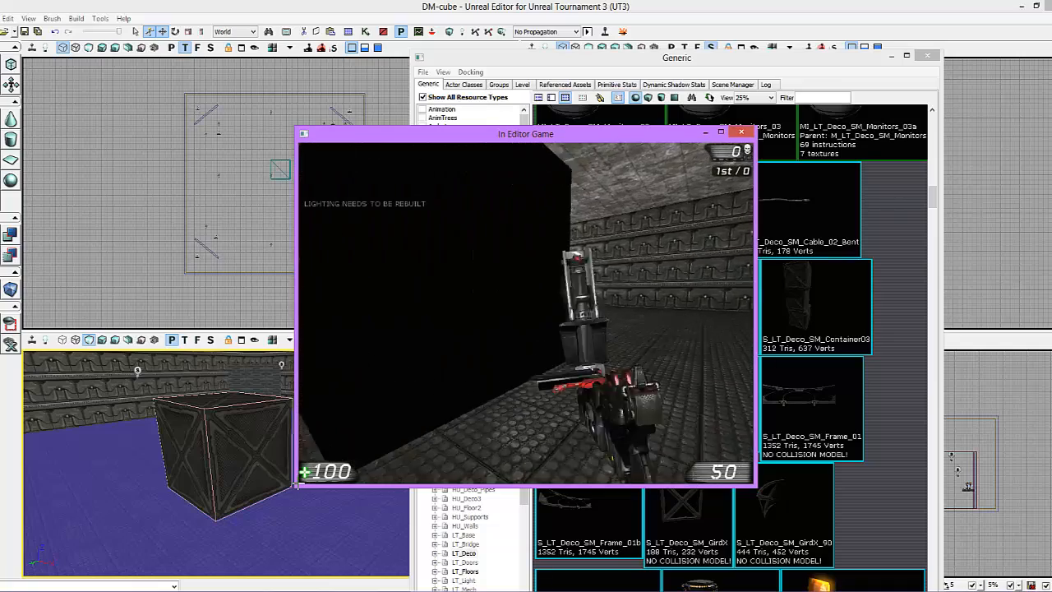
key(s)
key(w)
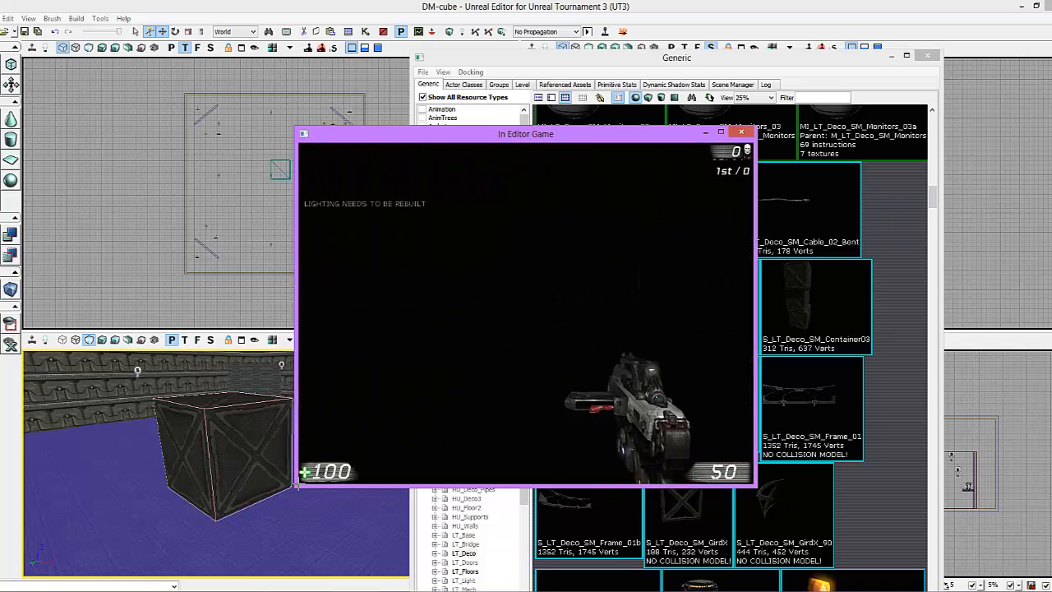
key(s)
key(Escape)
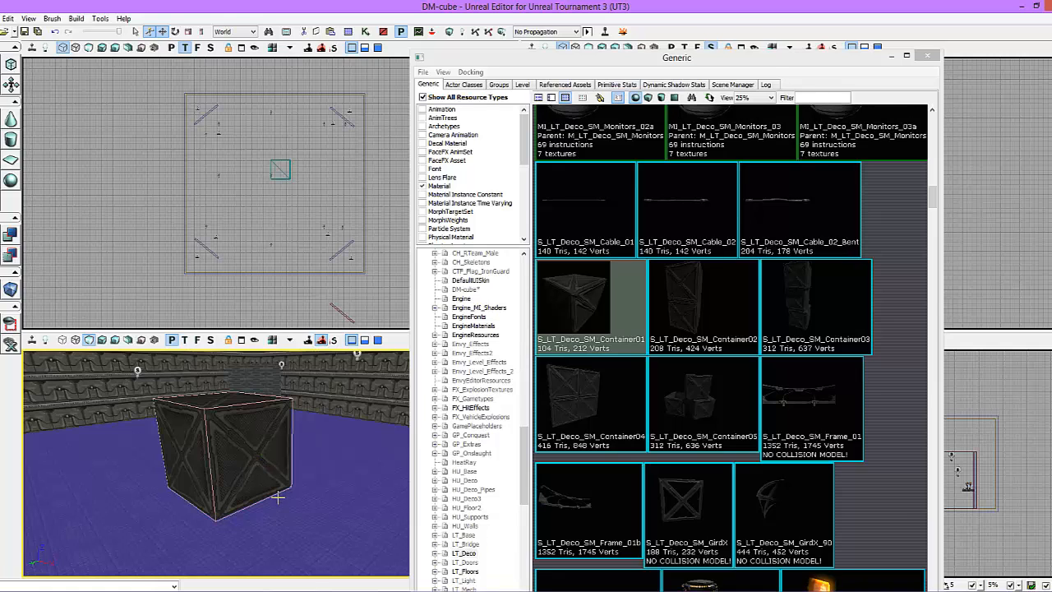
- Select the enlarged container crate and fine-tune its height with the translation widget so it sits on the floor
click(249, 456)
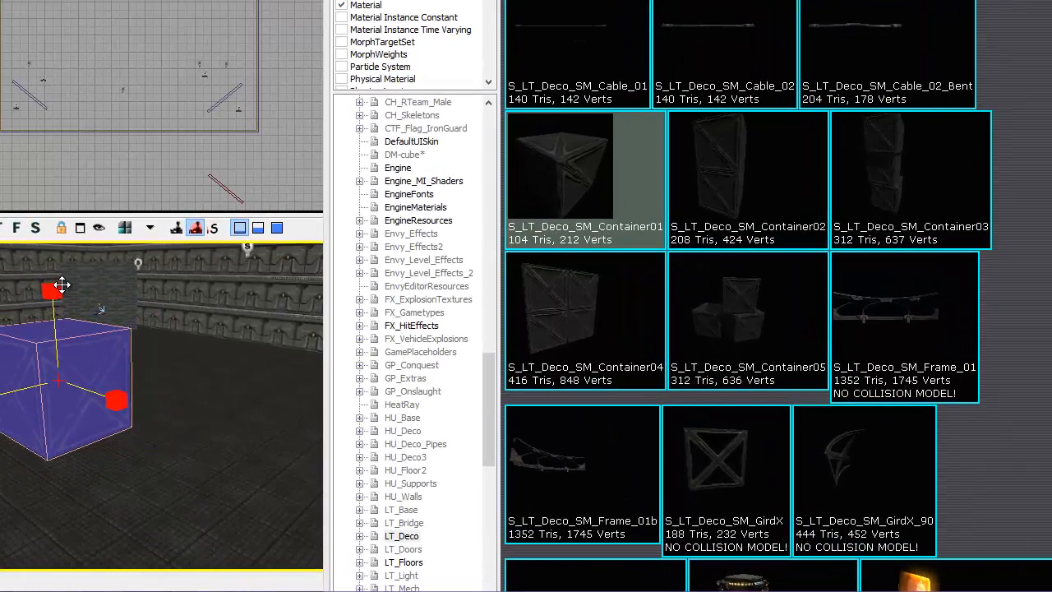
key(space)
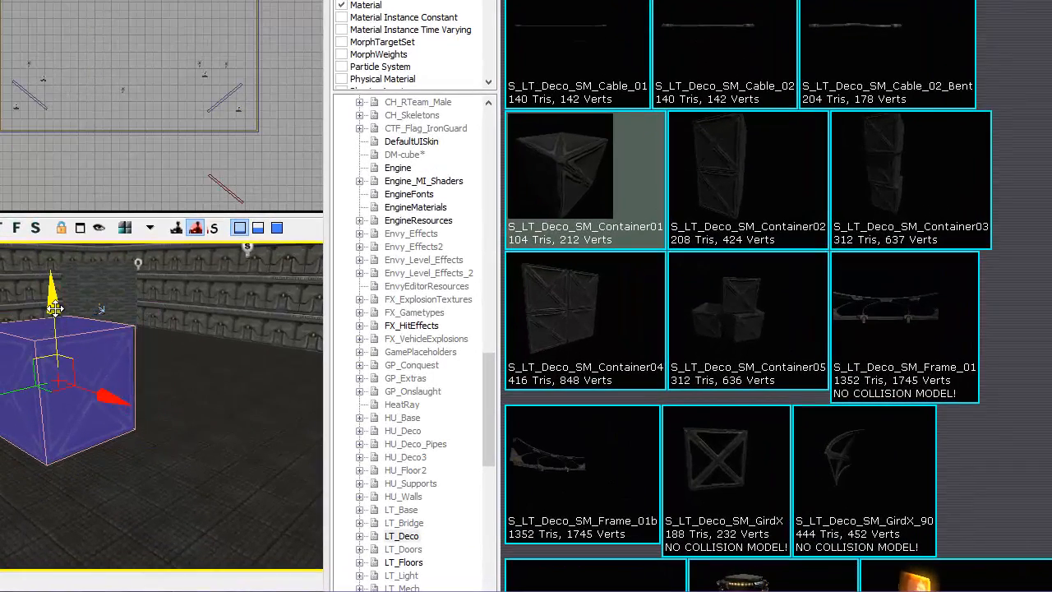
drag(55, 308, 55, 298)
middle_drag(174, 439, 160, 540)
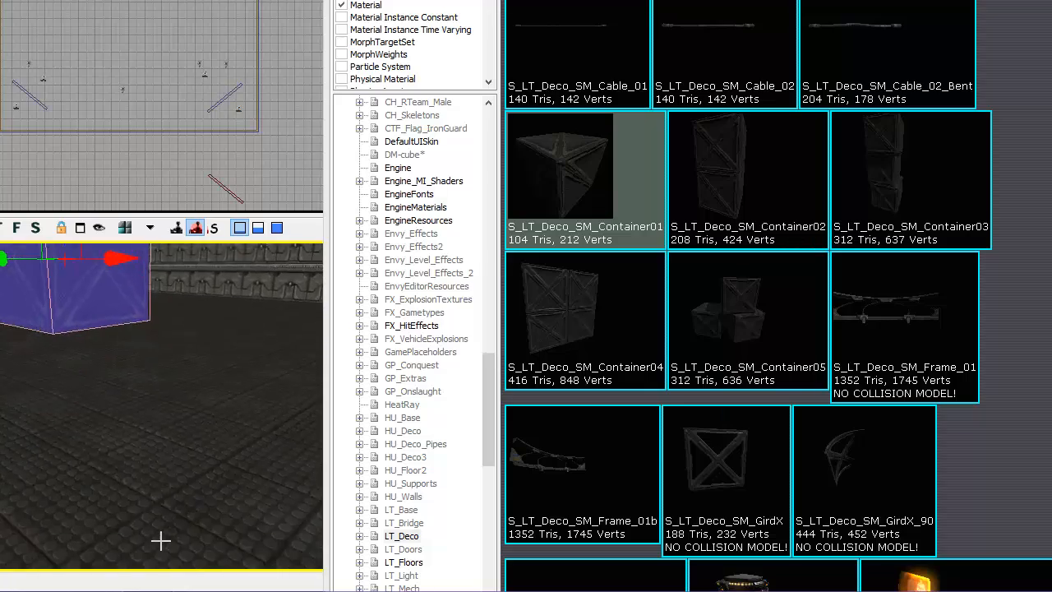
right_drag(161, 541, 179, 380)
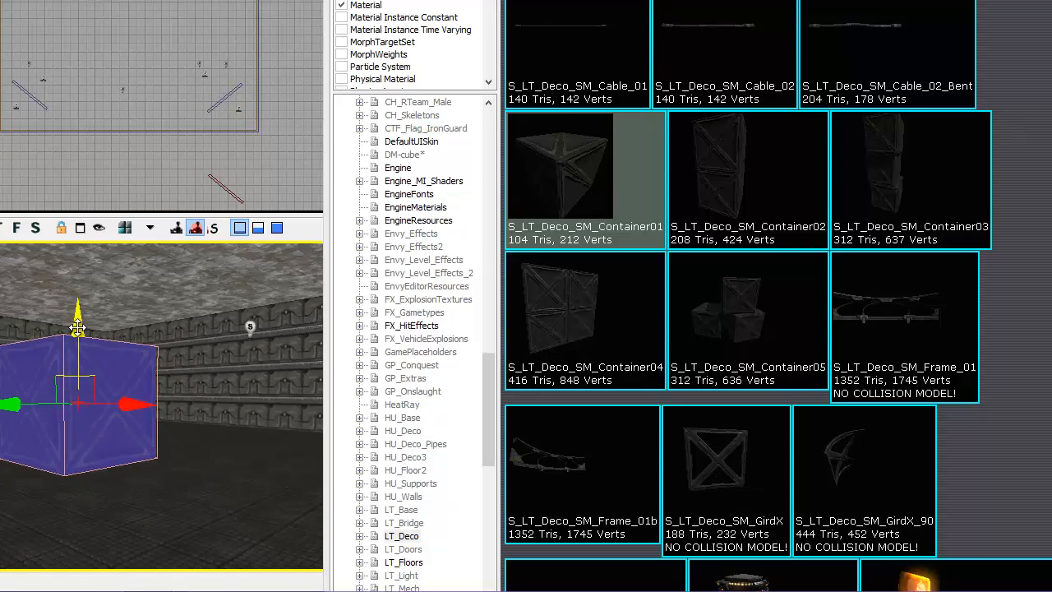
drag(77, 327, 71, 348)
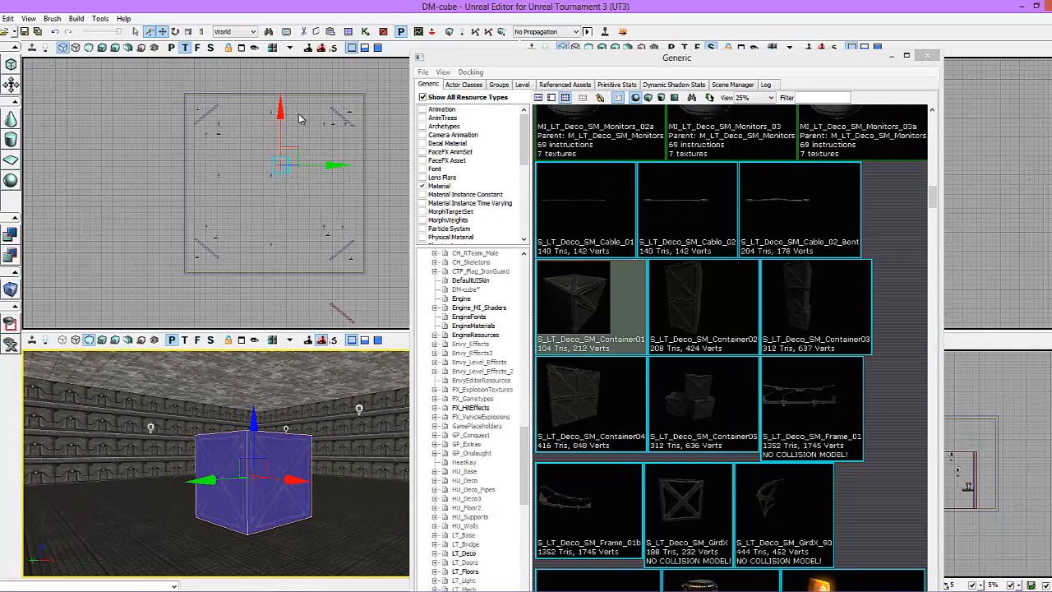
- Move the crate along both horizontal axes in the top view to the centre of the room
drag(339, 166, 334, 167)
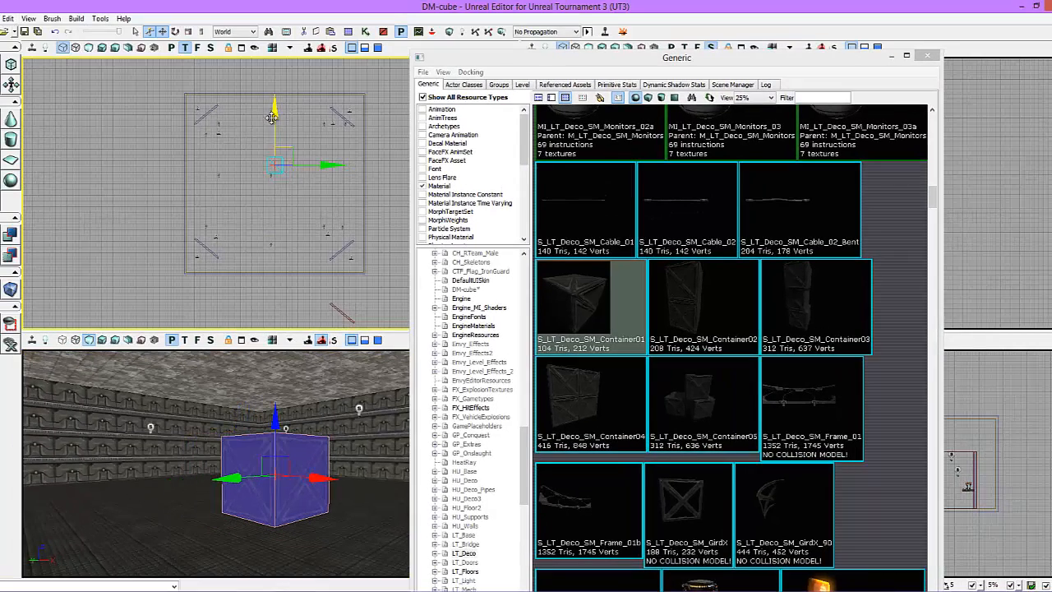
drag(271, 117, 280, 133)
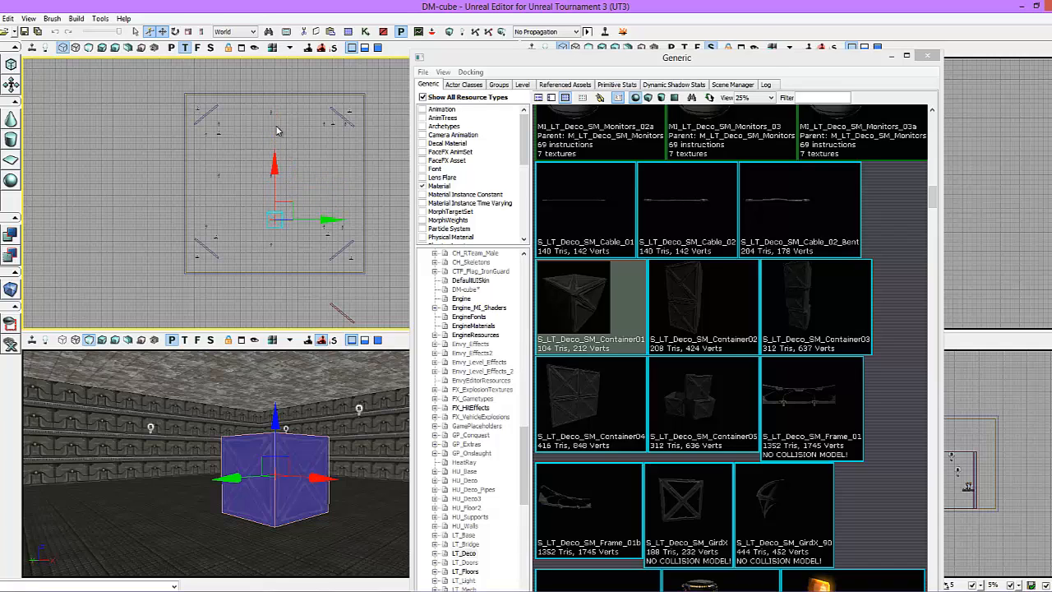
drag(285, 179, 287, 154)
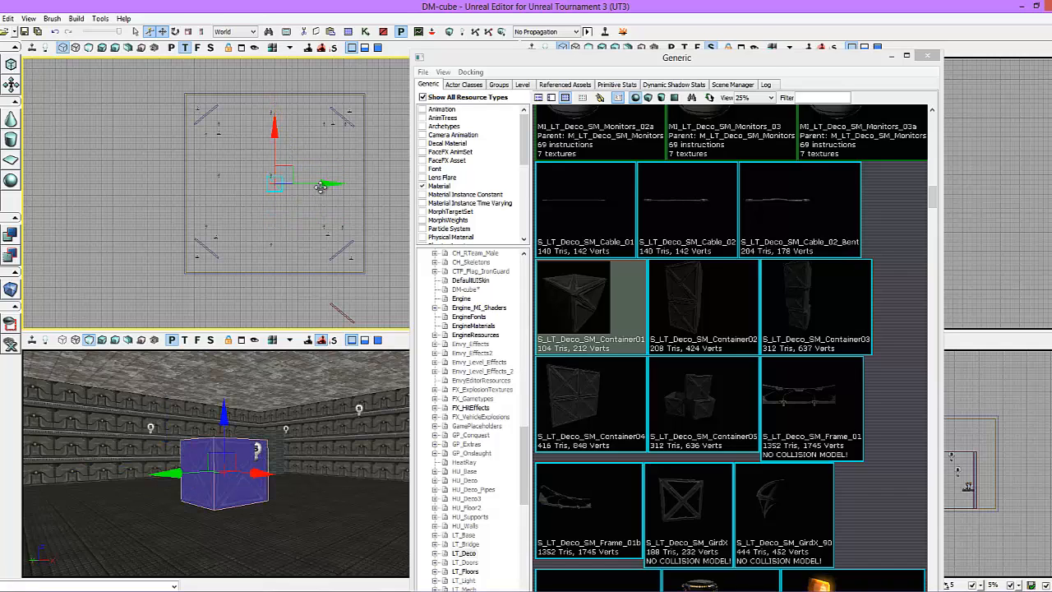
drag(325, 186, 328, 185)
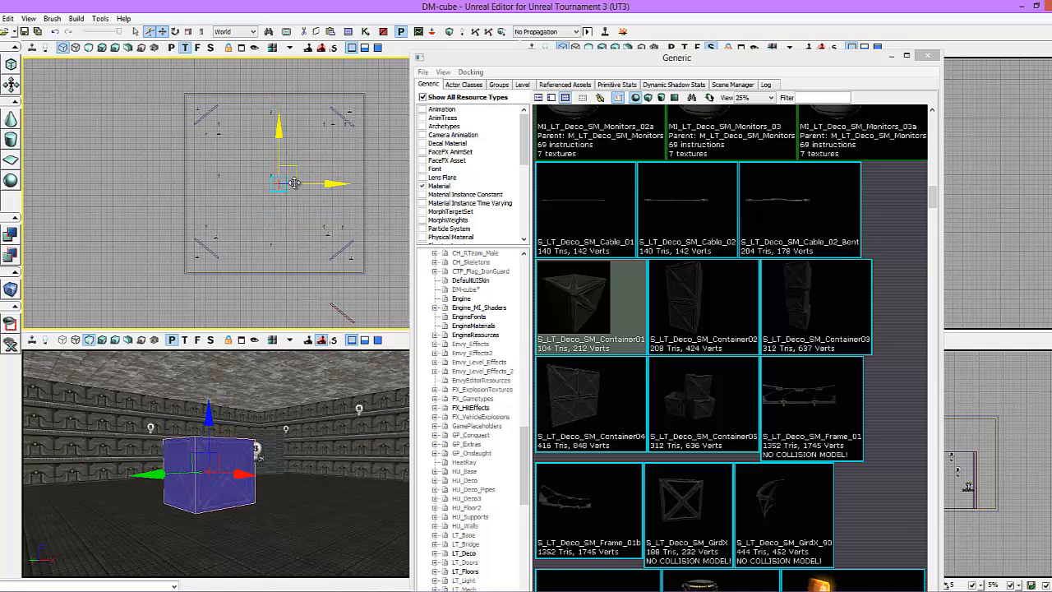
- Duplicate the central crate and place the copy level with it on the left side of the room's top view
drag(277, 117, 277, 160)
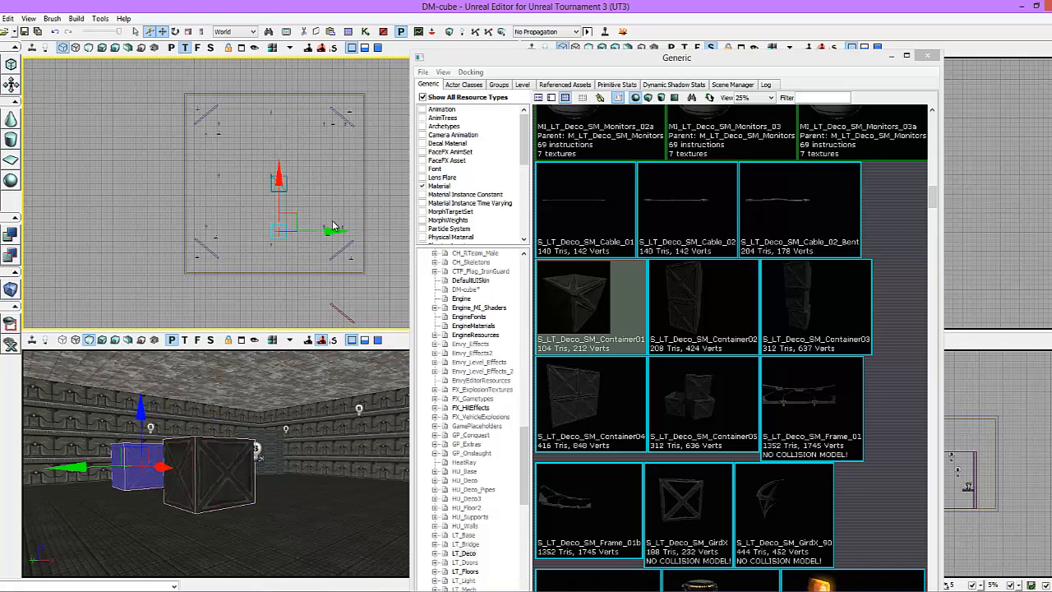
drag(317, 229, 287, 229)
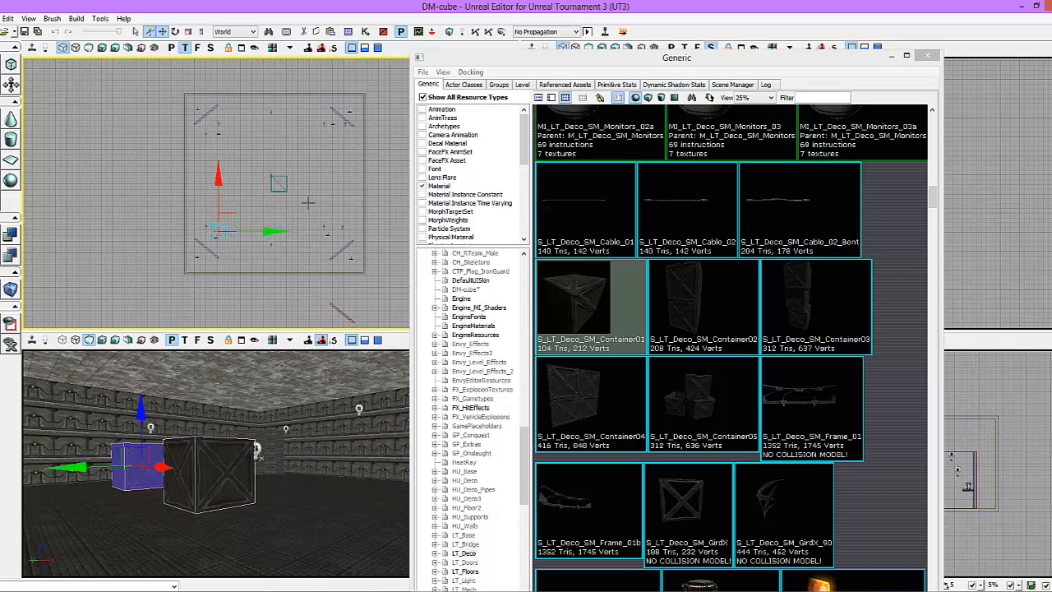
drag(221, 179, 224, 163)
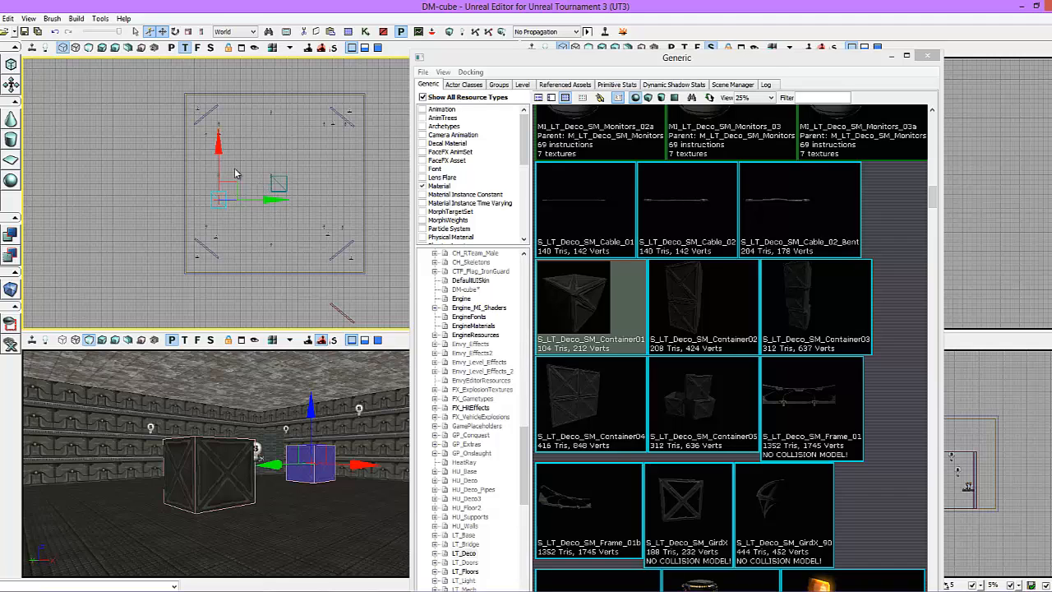
drag(220, 151, 220, 140)
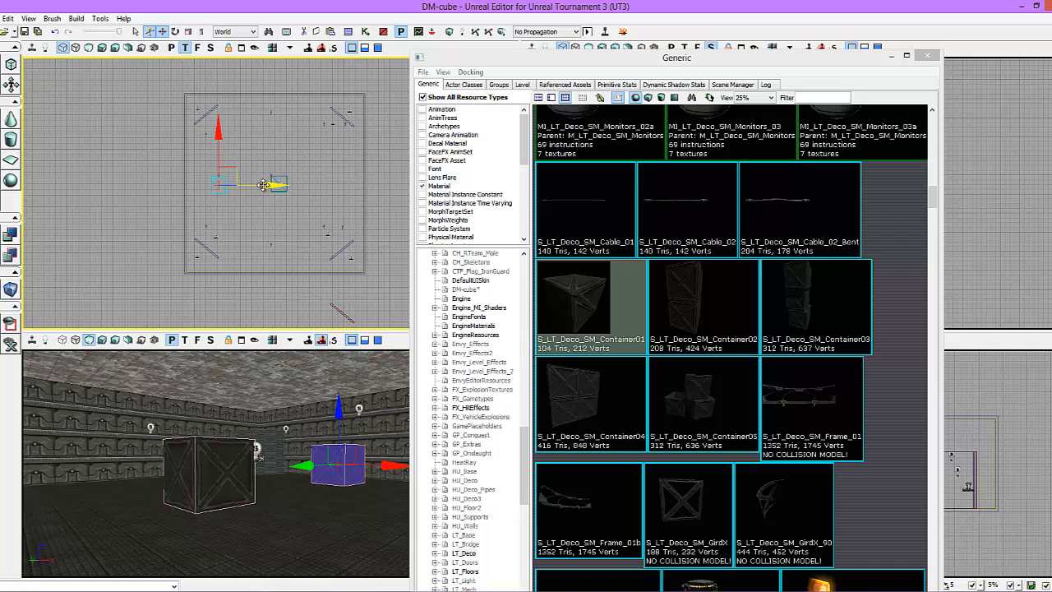
- Duplicate the left crate to the right side of the room and shift the small actor below it slightly right
drag(276, 185, 345, 185)
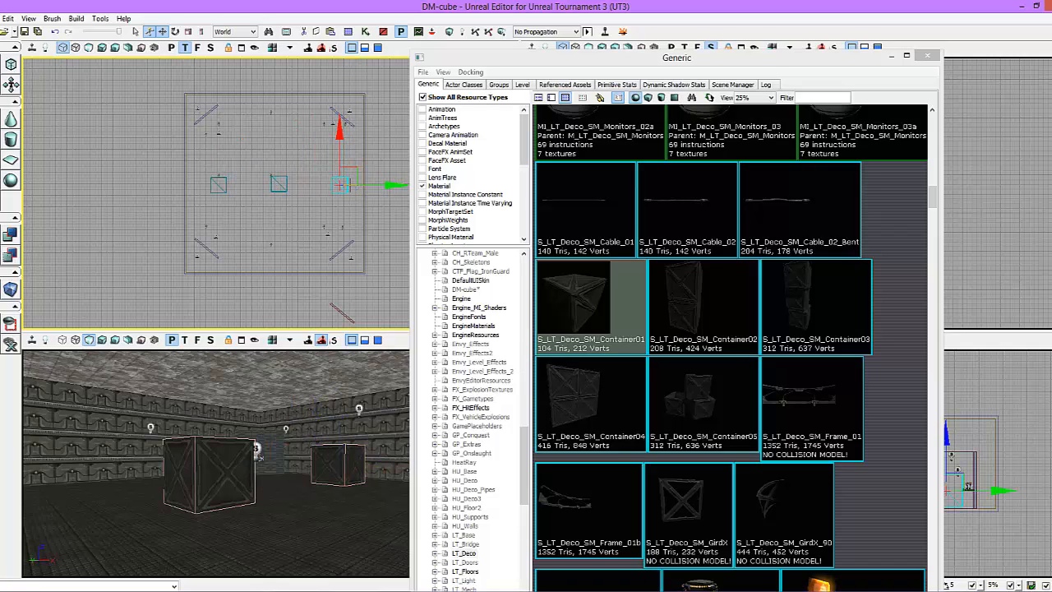
click(327, 234)
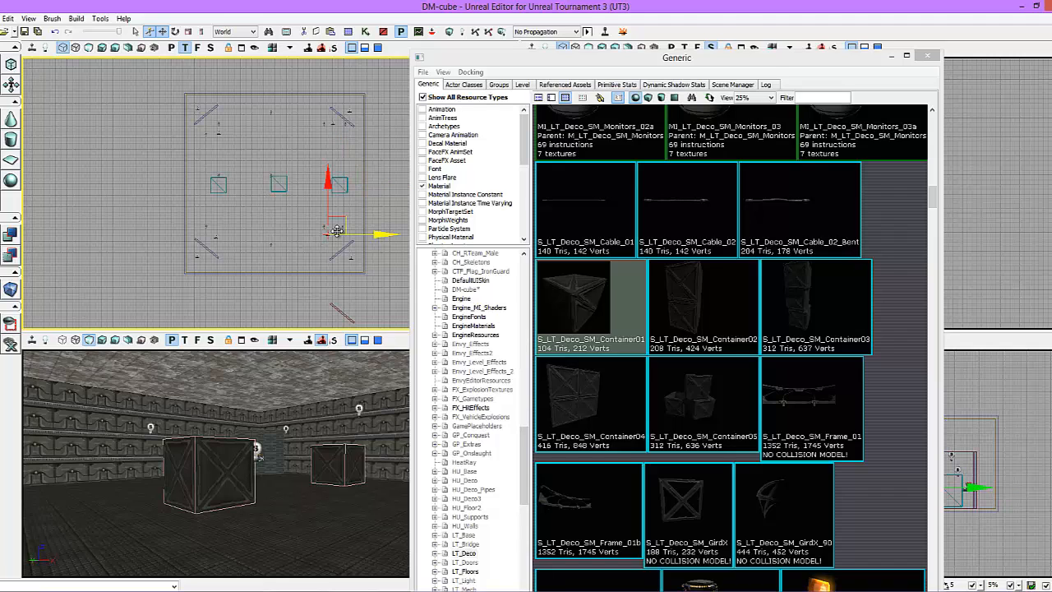
drag(379, 234, 389, 234)
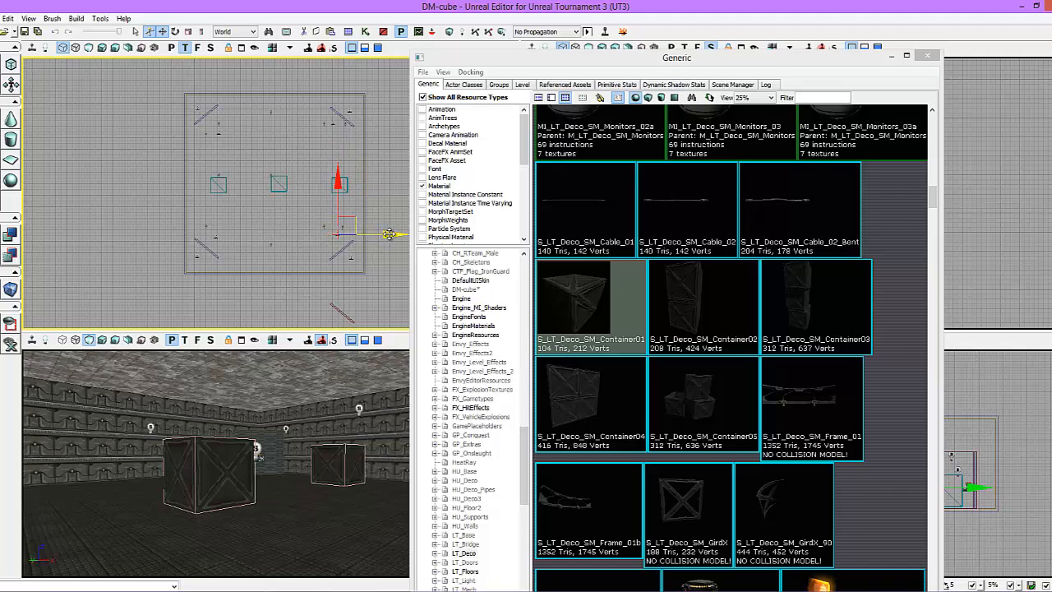
- Duplicate the right crate to make two more, one directly below and one directly above the central crate in the top view
click(344, 188)
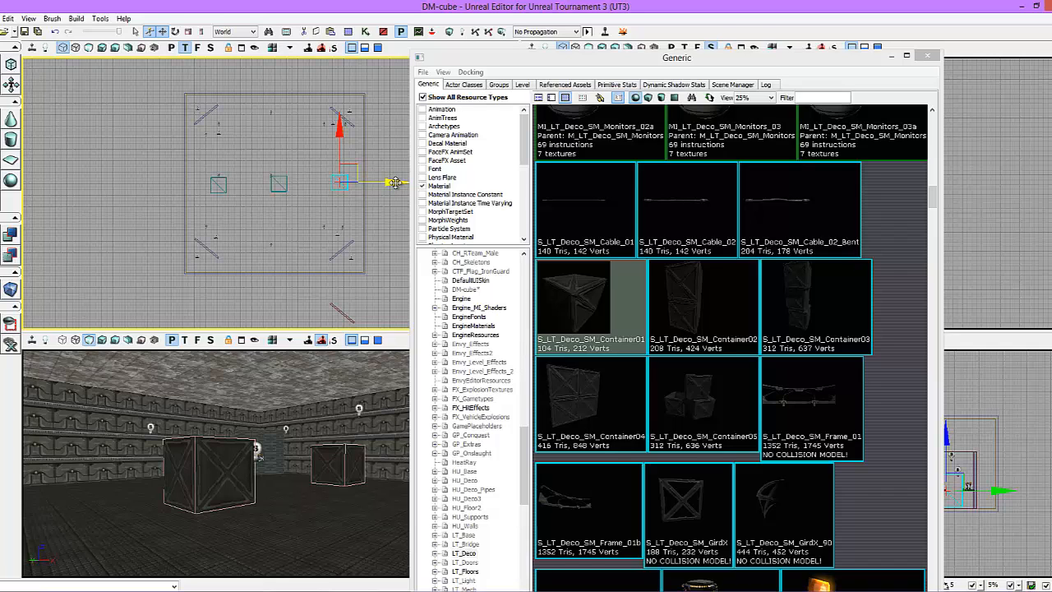
drag(340, 141, 340, 201)
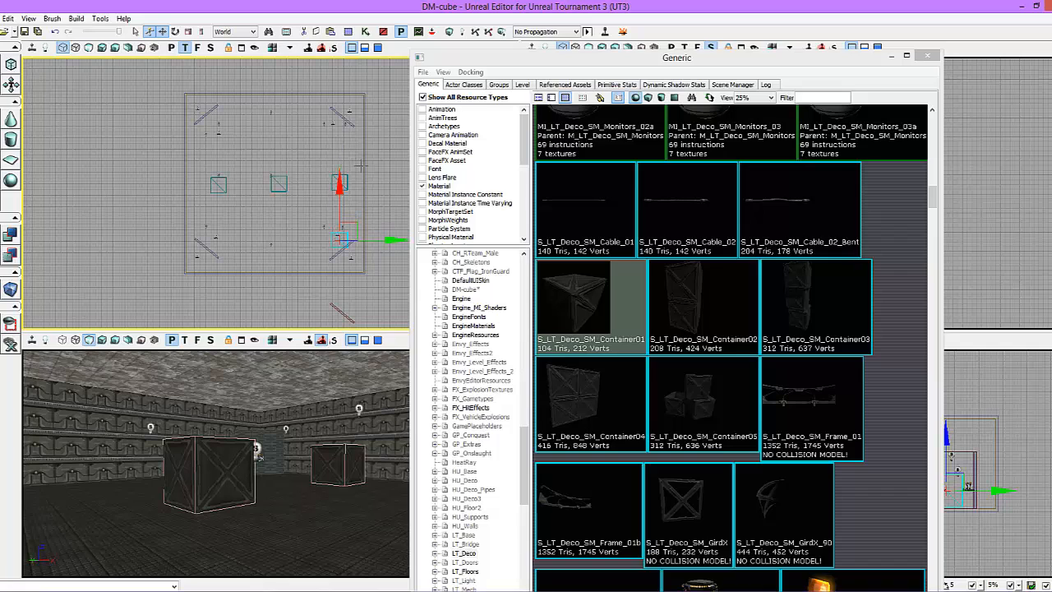
drag(391, 241, 351, 247)
drag(280, 201, 284, 116)
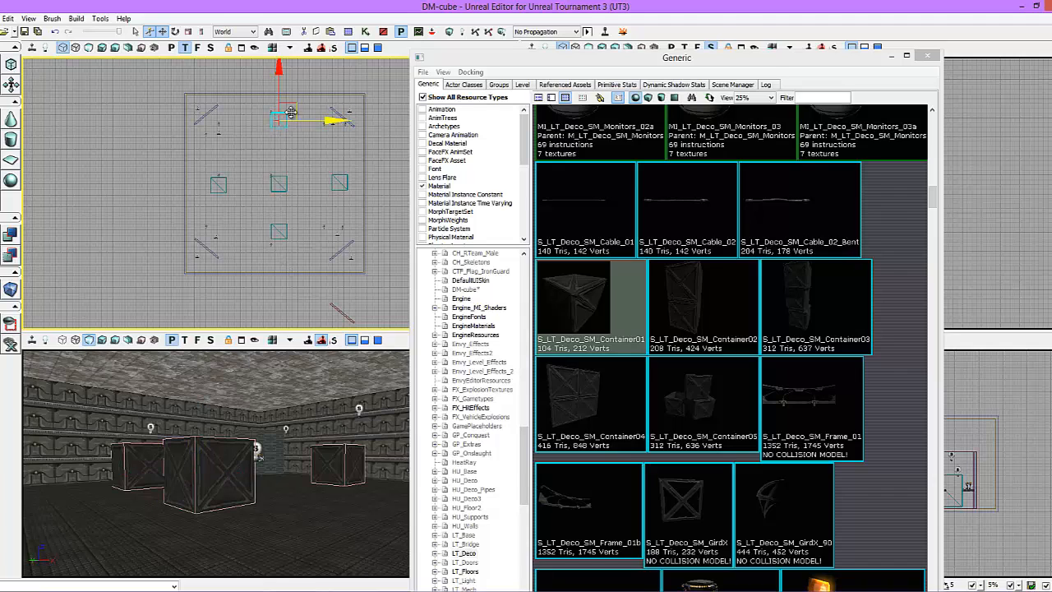
drag(321, 127, 328, 125)
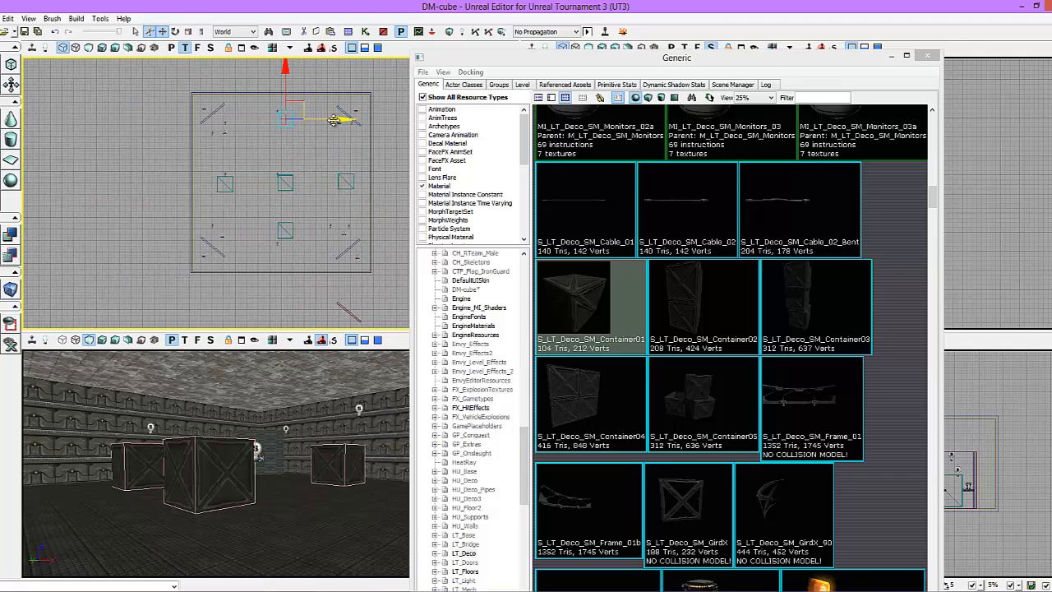
- Move the lower crate slightly farther from the central crate to even out the spacing, and clear the selection
click(310, 174)
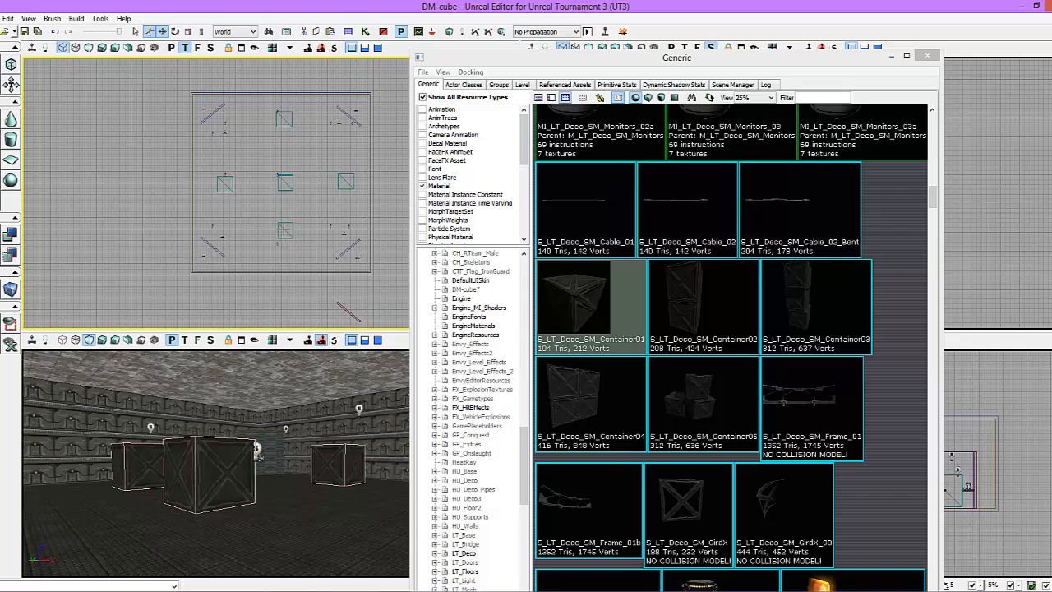
click(284, 230)
drag(286, 173, 286, 182)
click(313, 182)
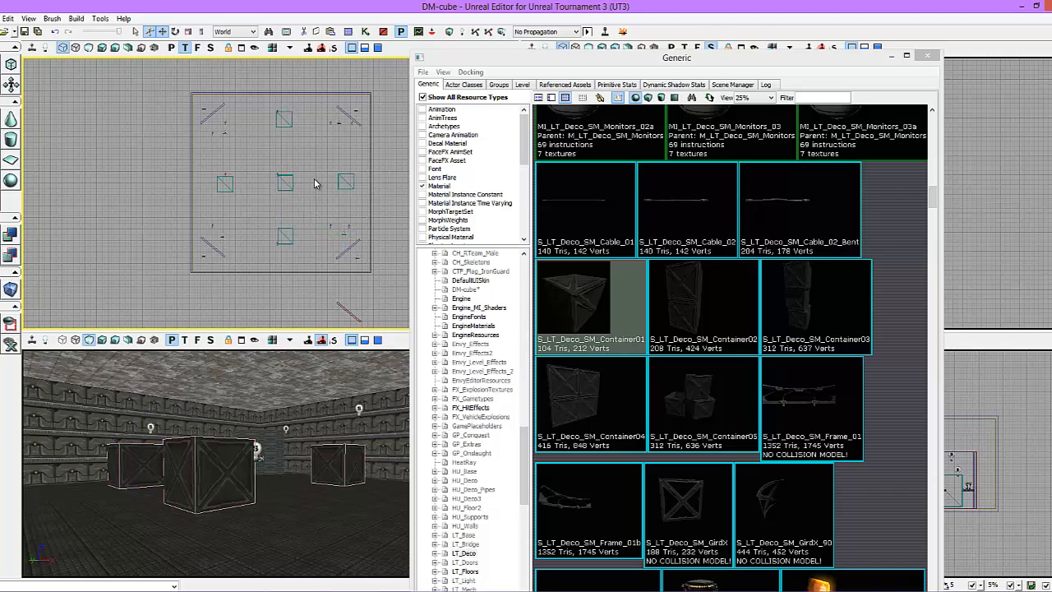
- Save the DM-cube level with the five crates in place and deselect the floor
click(37, 31)
click(304, 497)
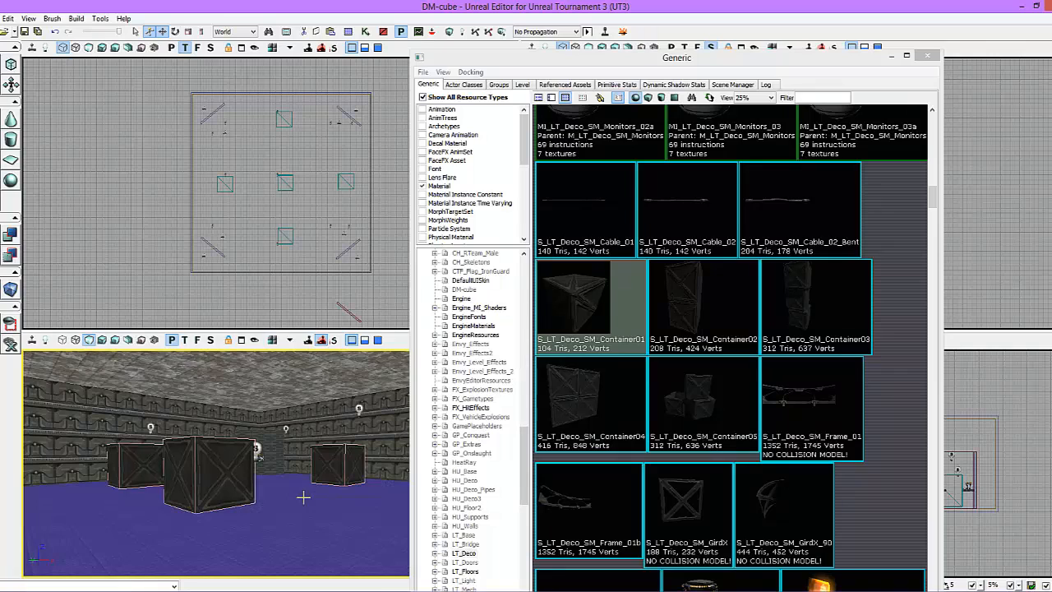
key(Escape)
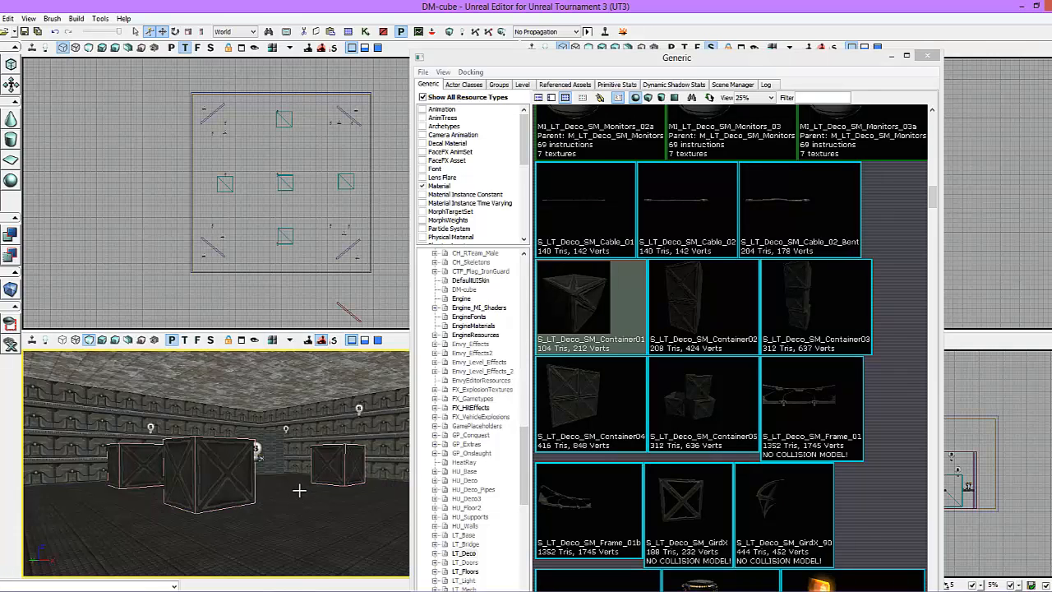
- Close the Generic browser window and reopen it
mouse_move(299, 490)
mouse_down()
mouse_move(357, 498)
mouse_move(303, 492)
mouse_up()
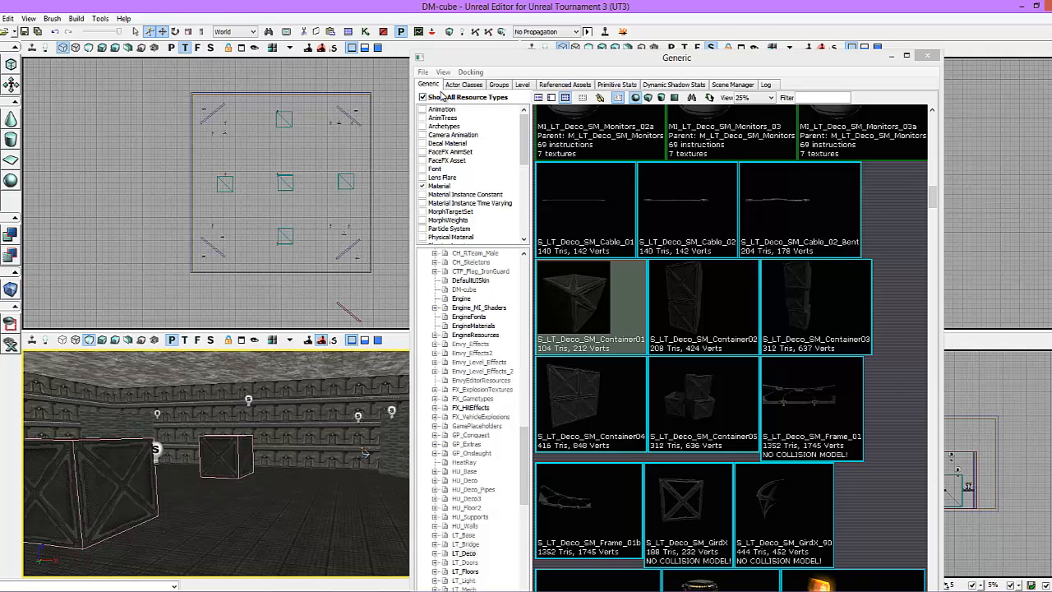
click(925, 56)
click(925, 57)
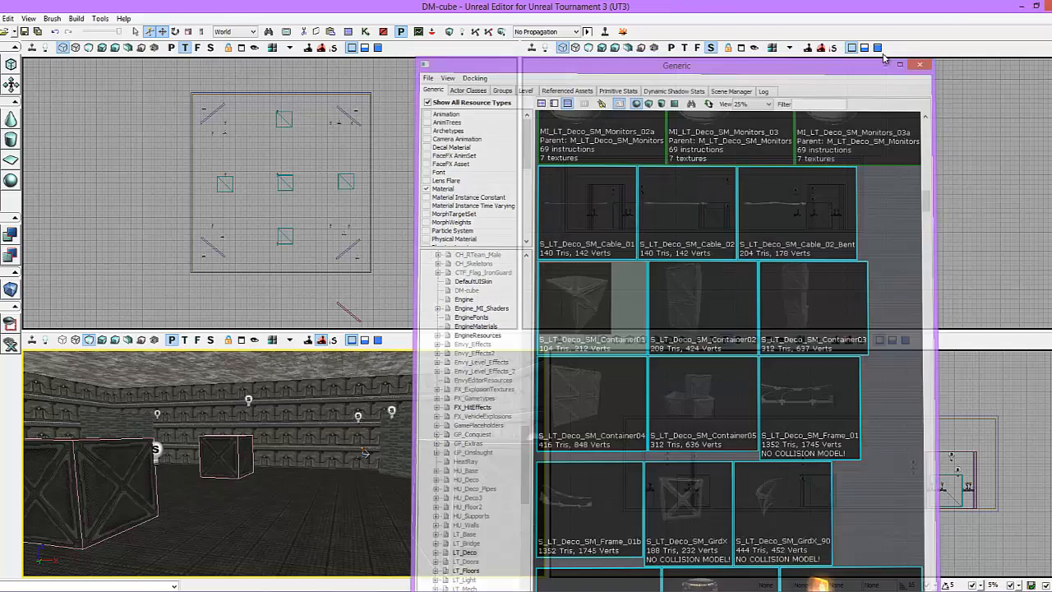
click(29, 18)
mouse_move(61, 33)
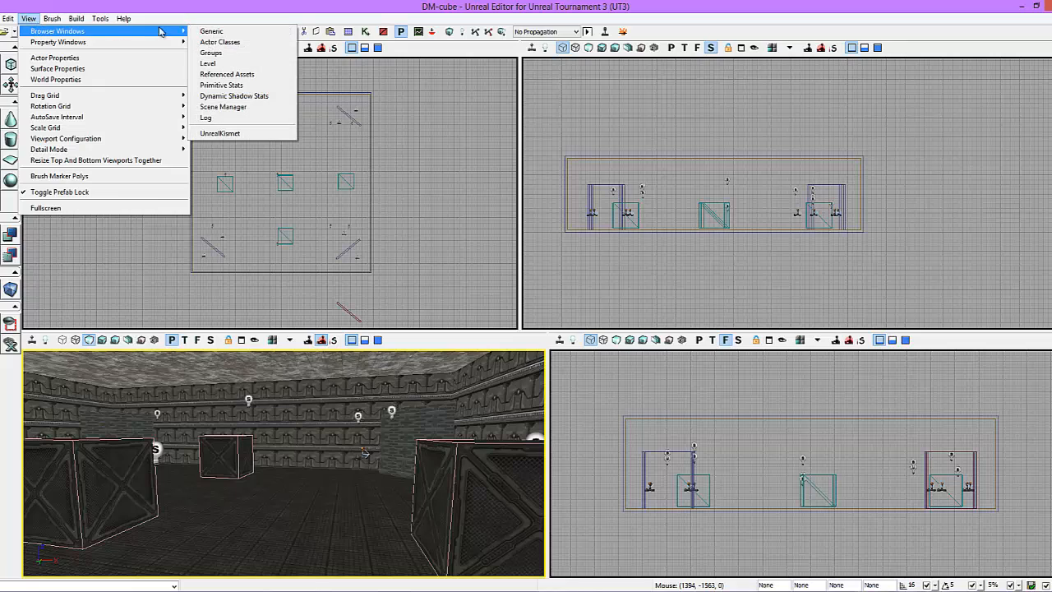
click(209, 32)
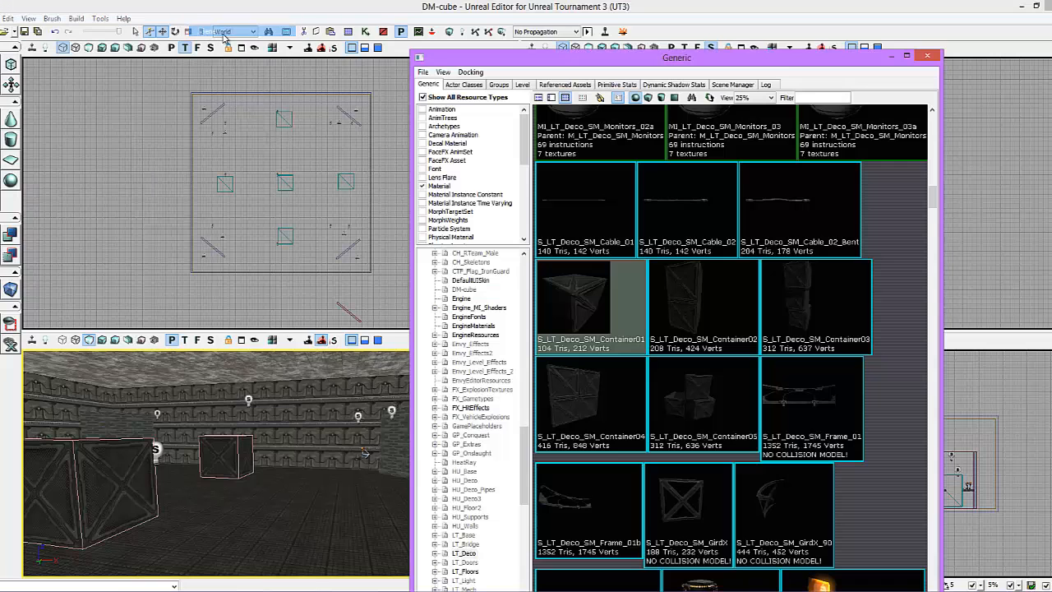
- Browse the placeable actor classes under Keypoint, NavigationPoint and Pawn, including the UTVehicleFactory, UTOnslaughtNodeTeleporter and Teleporter groups
click(465, 84)
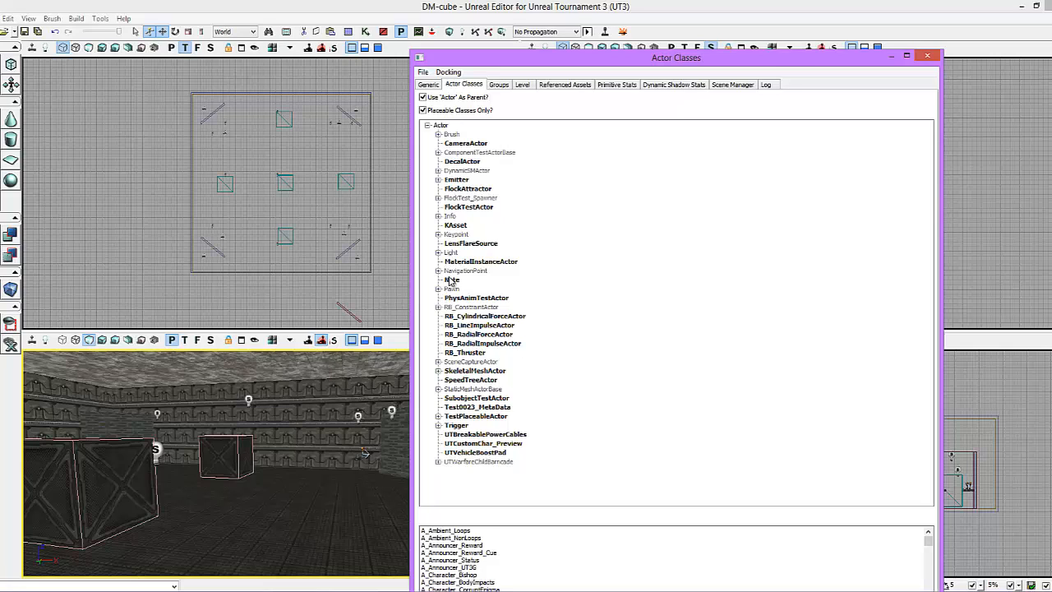
click(439, 235)
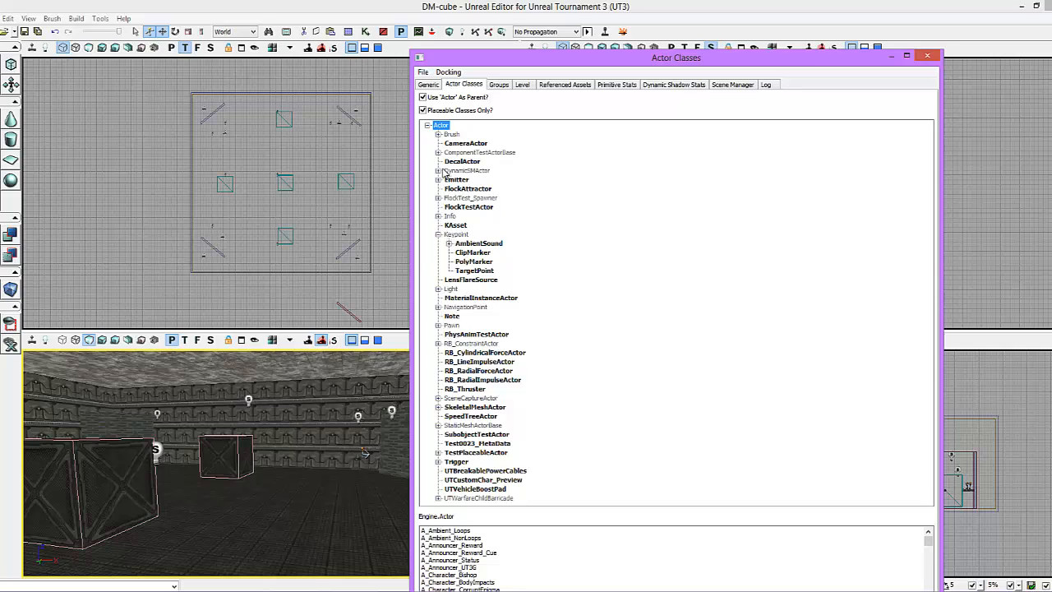
click(438, 306)
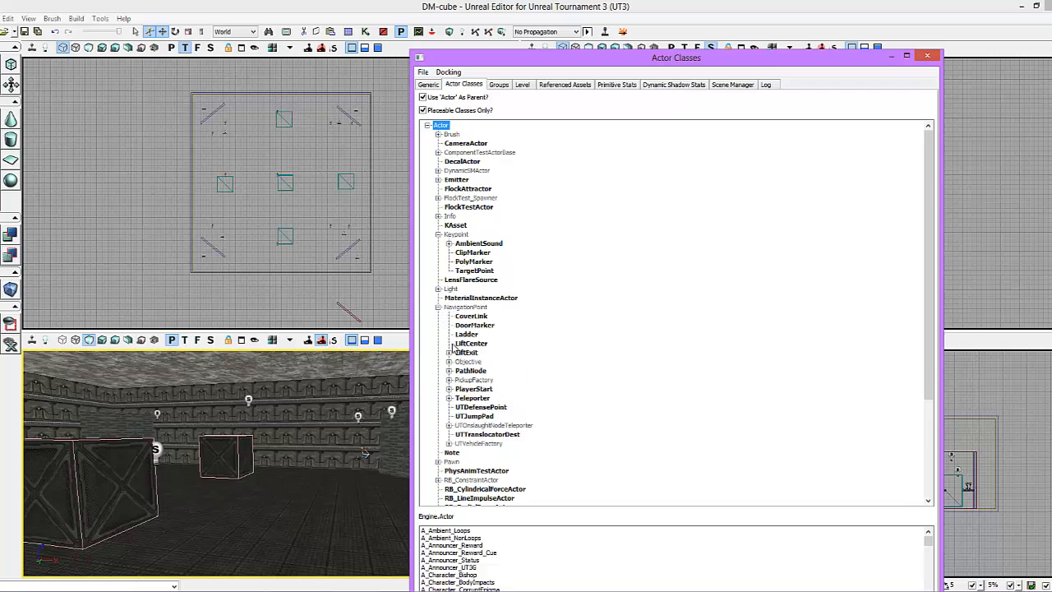
click(448, 444)
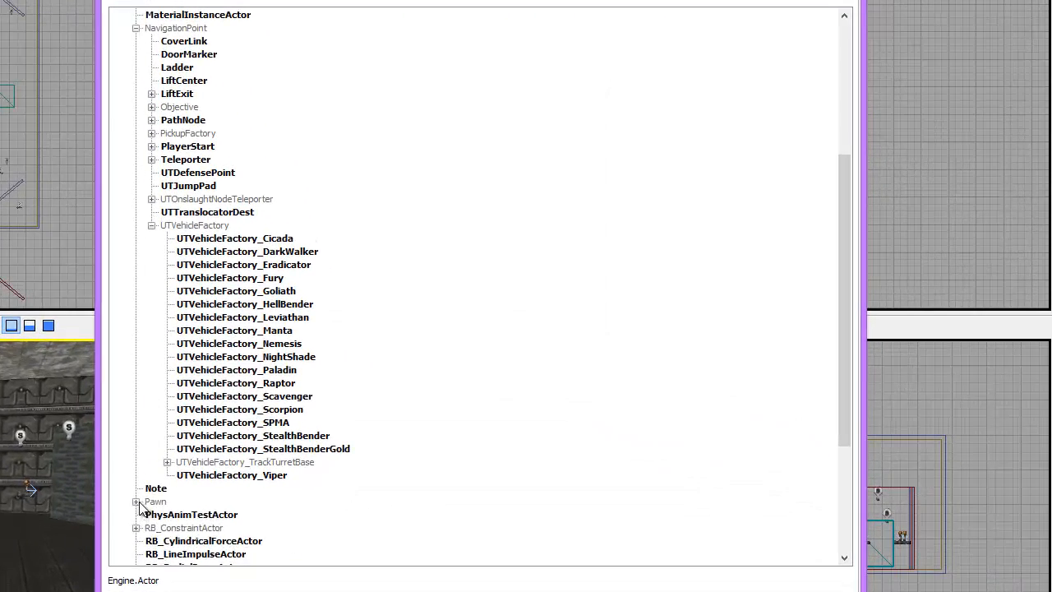
click(438, 460)
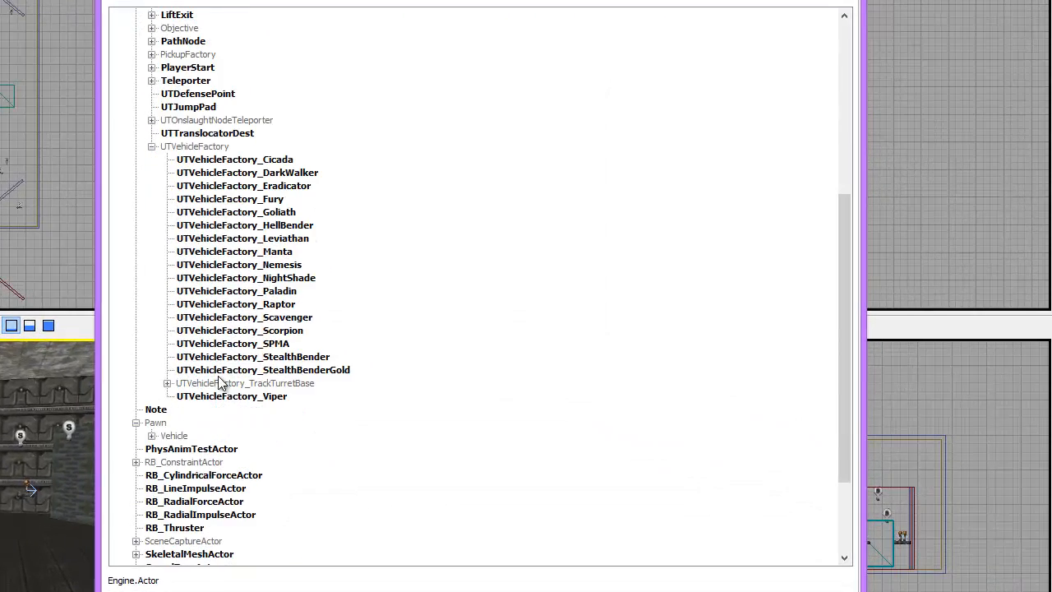
click(151, 120)
click(151, 81)
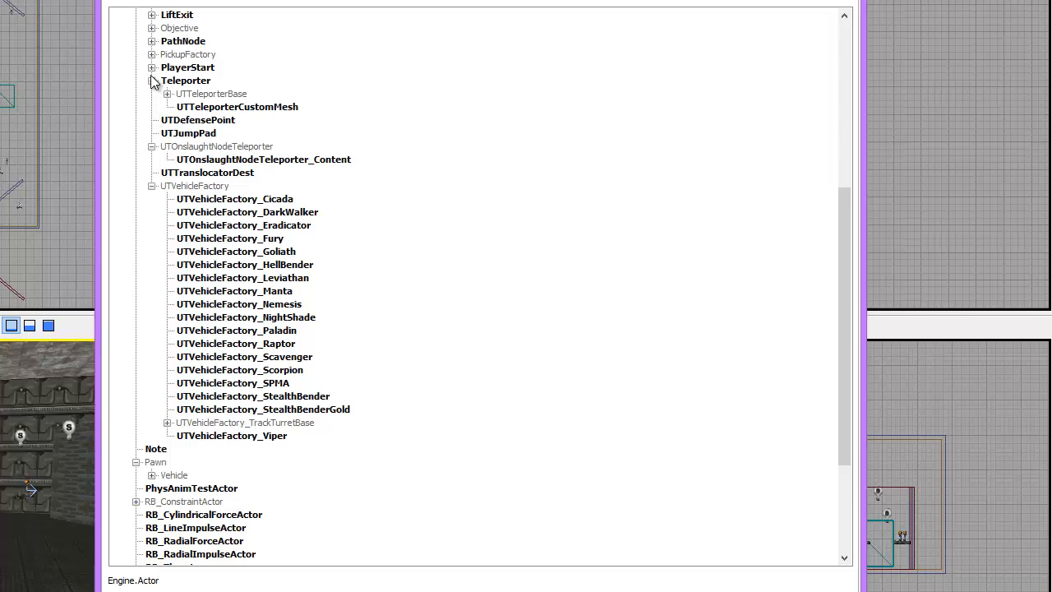
- Choose UTWeaponPickupFactory under PickupFactory and add one to the floor just right of the uppermost crate in the top view
click(151, 54)
click(188, 67)
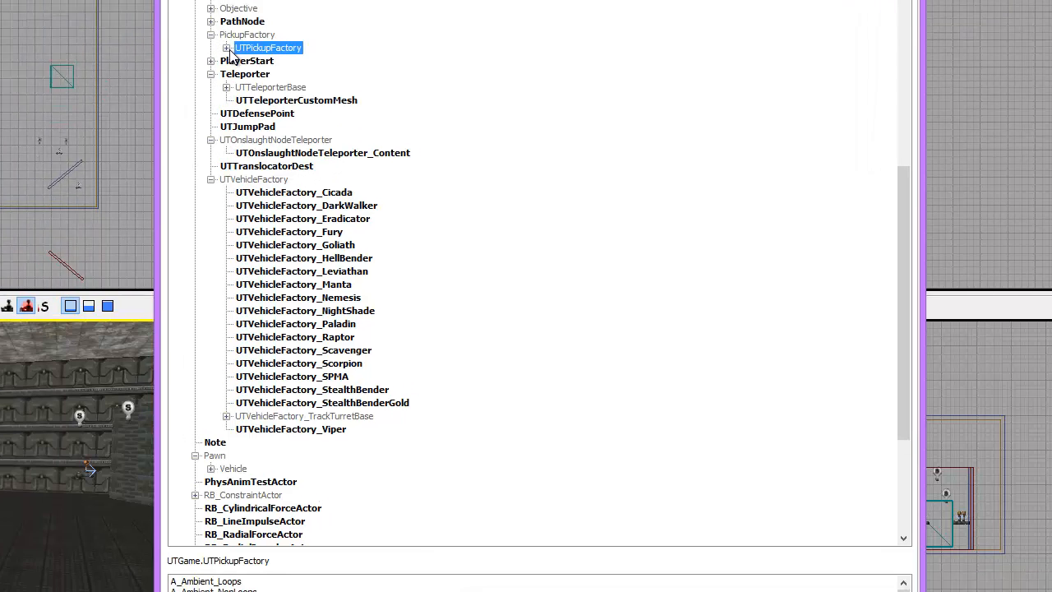
click(167, 67)
click(212, 133)
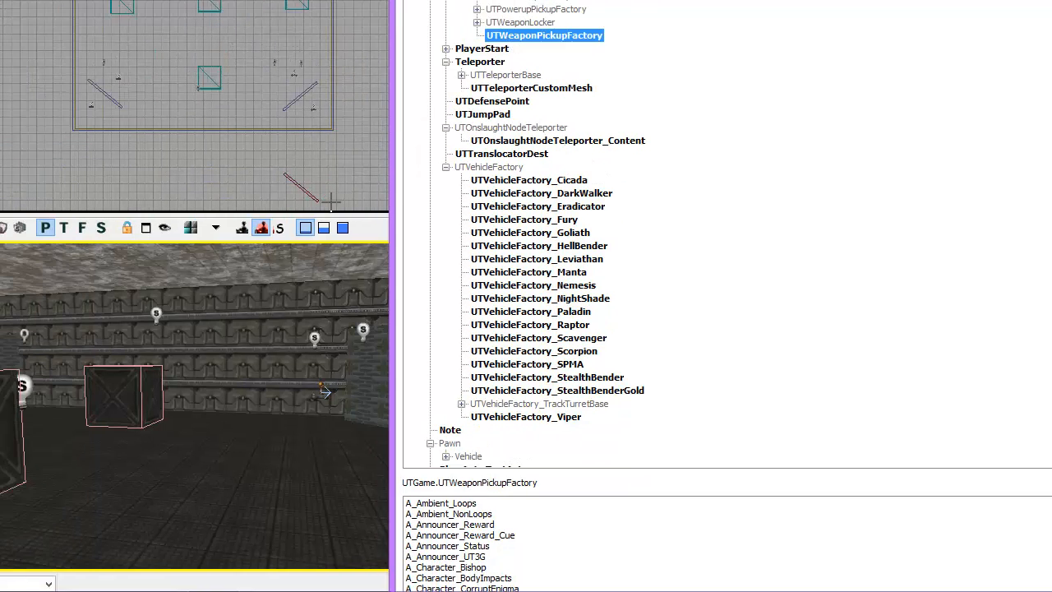
right_drag(231, 366, 218, 343)
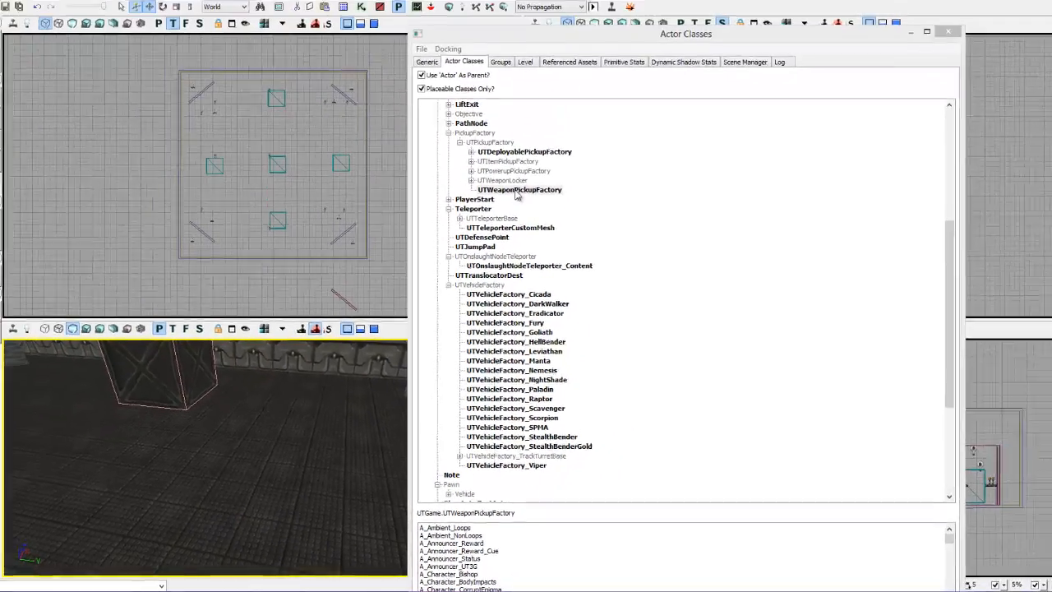
click(530, 107)
right_click(279, 416)
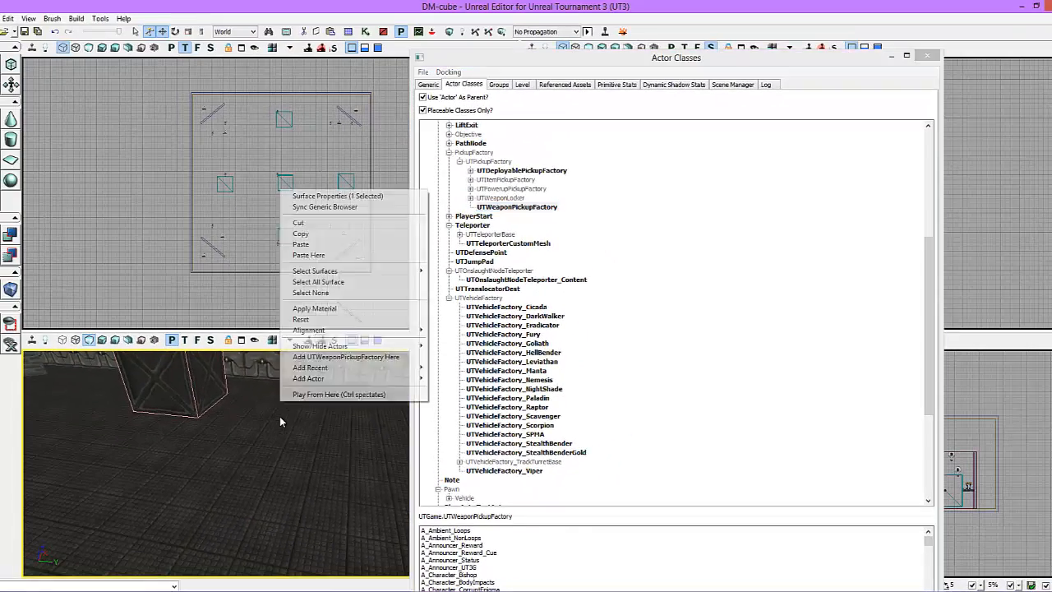
click(345, 356)
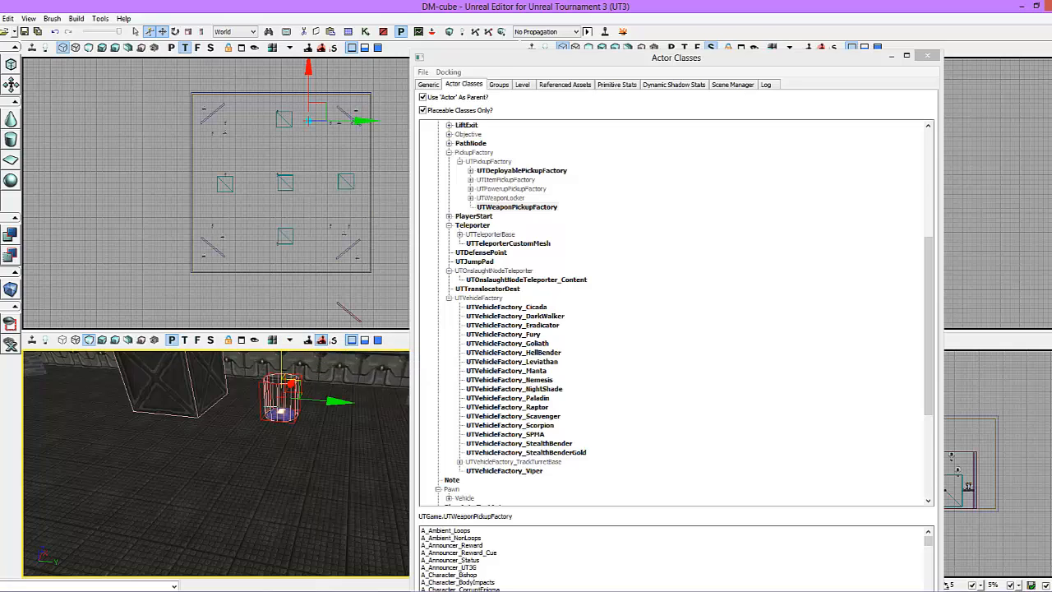
- Add pickup lights to the level for the newly placed weapon pickup
click(100, 18)
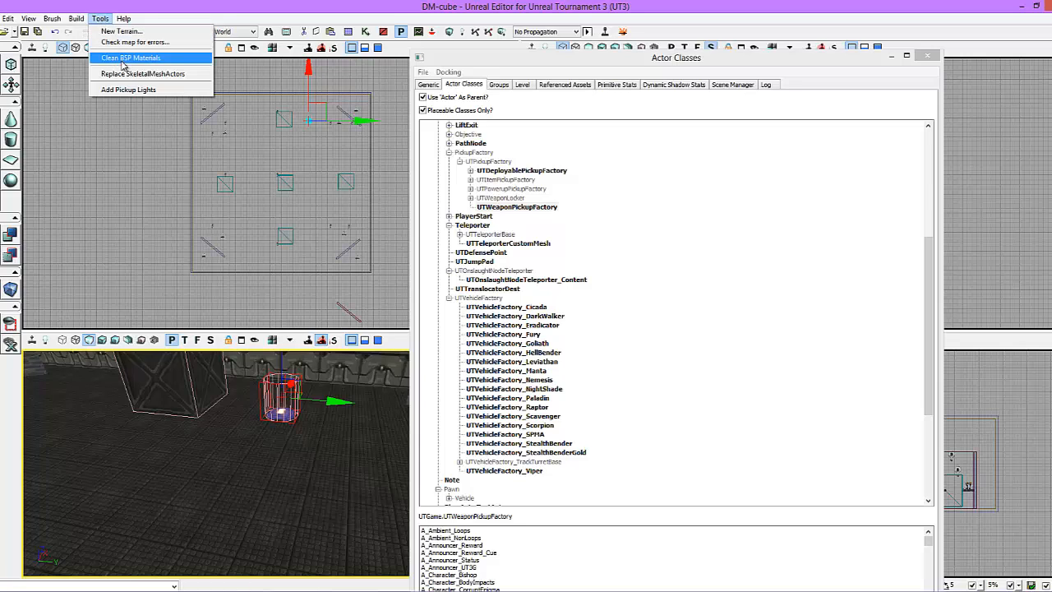
mouse_move(80, 23)
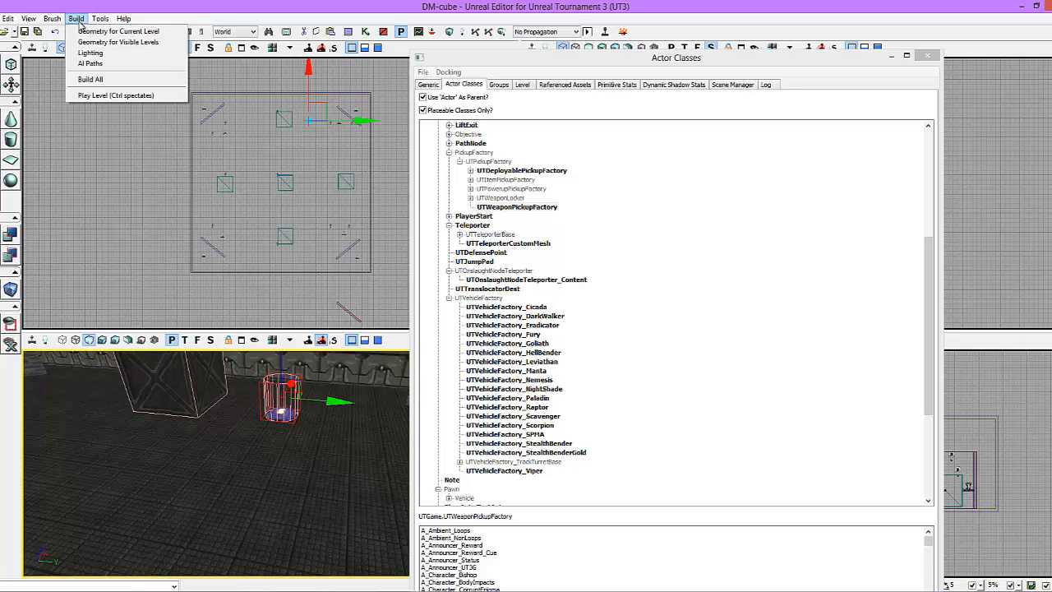
click(127, 90)
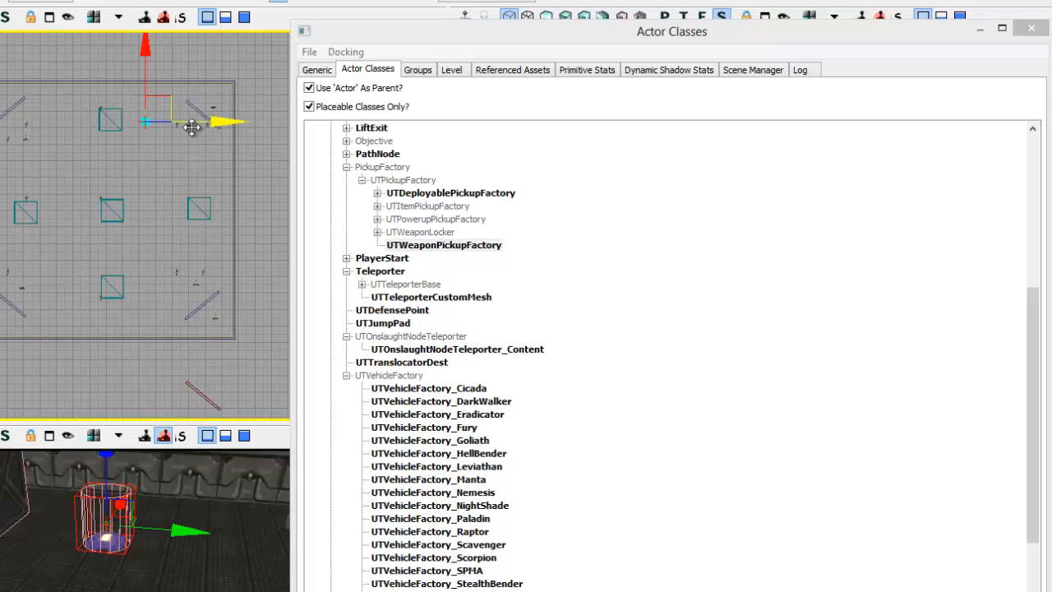
- Duplicate the weapon pickup so that one copy sits on the left and one on the right of the central crate in the top view
drag(194, 125, 137, 146)
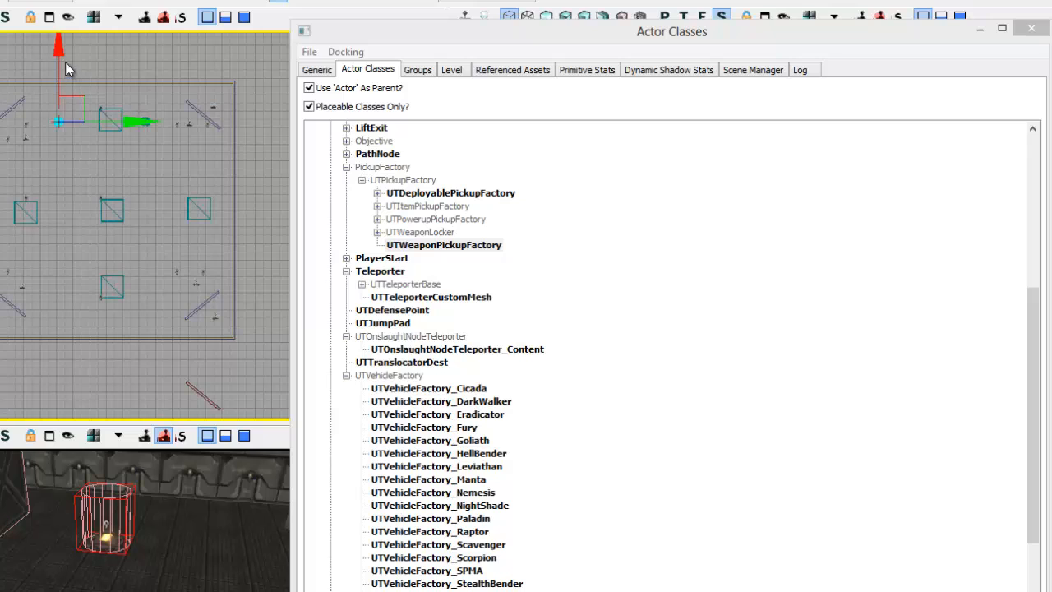
drag(57, 60, 60, 130)
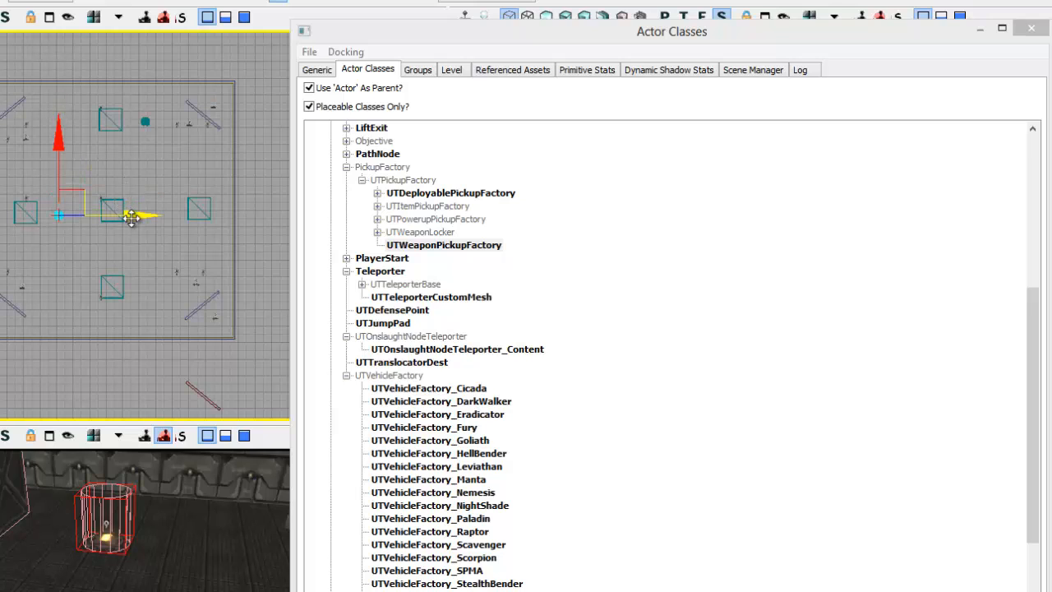
drag(131, 215, 210, 204)
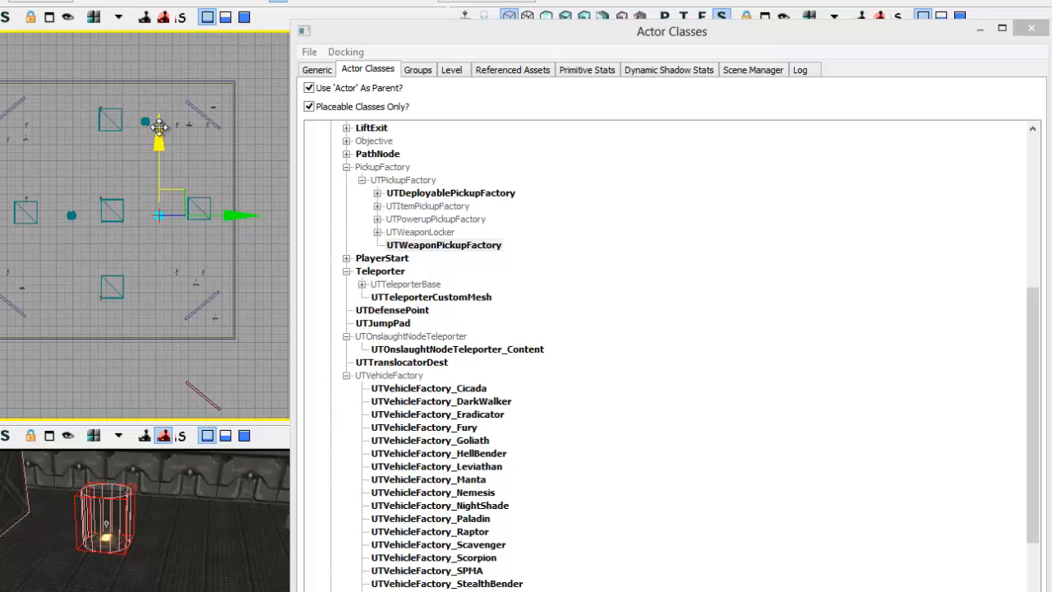
- Duplicate the pickup right of the central crate, placing one copy above the upper crate and another below the lower crate in the top view
alt+drag(160, 137, 156, 26)
drag(240, 96, 193, 97)
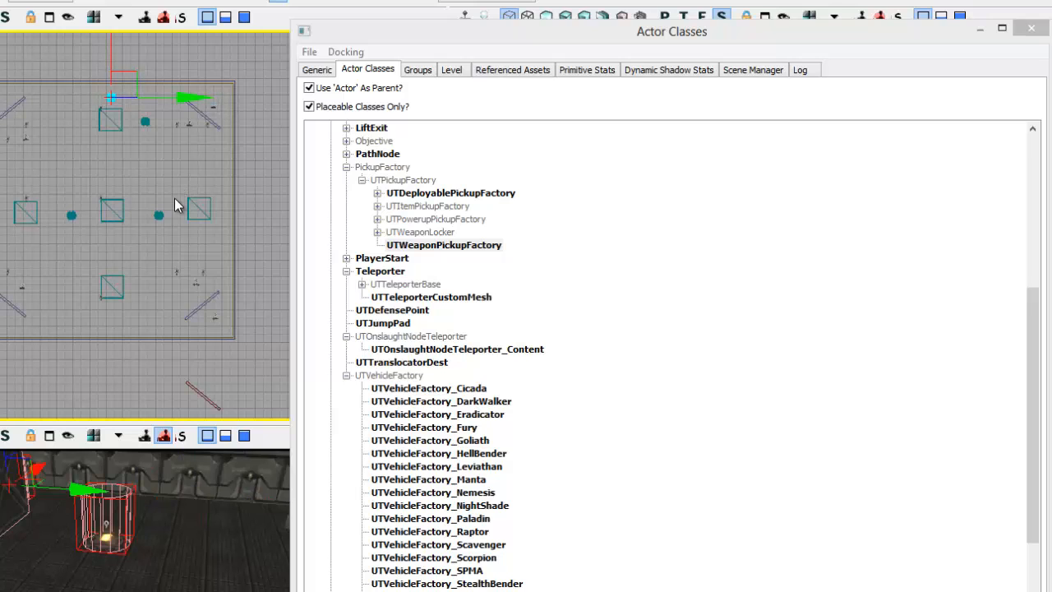
click(158, 214)
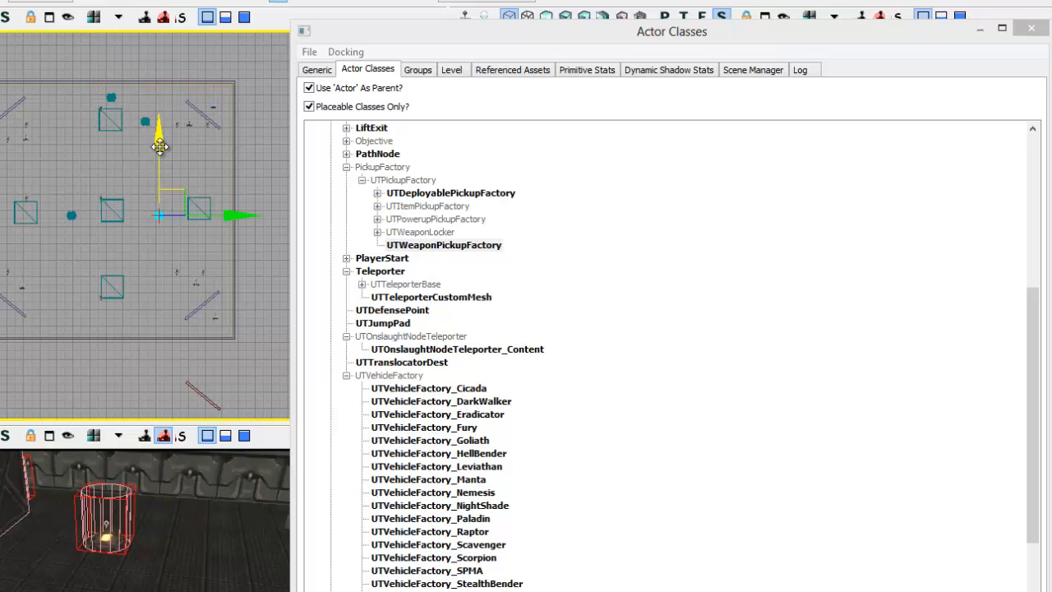
alt+drag(161, 146, 163, 218)
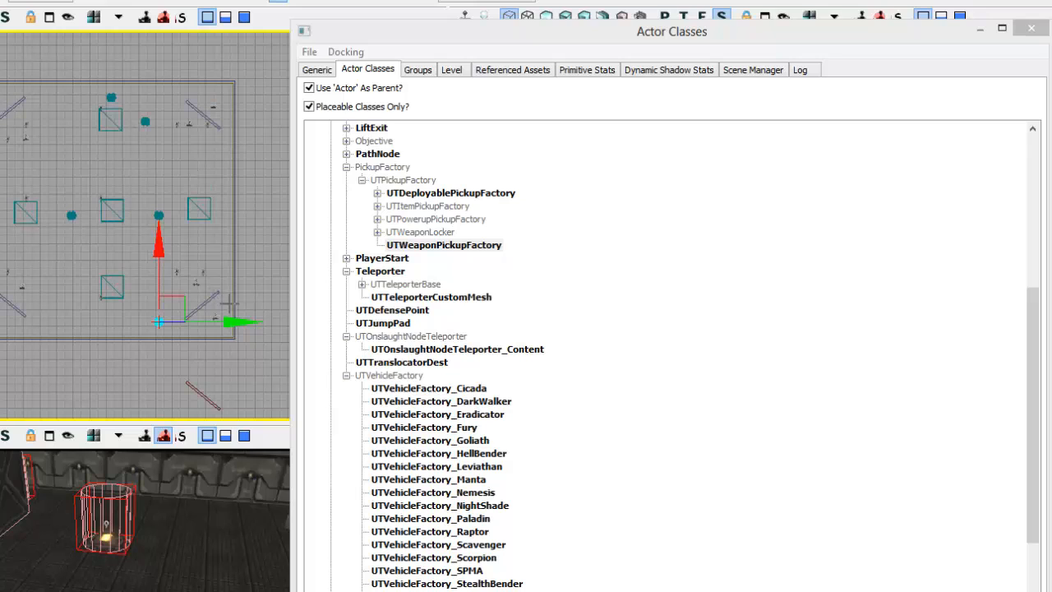
drag(235, 321, 206, 322)
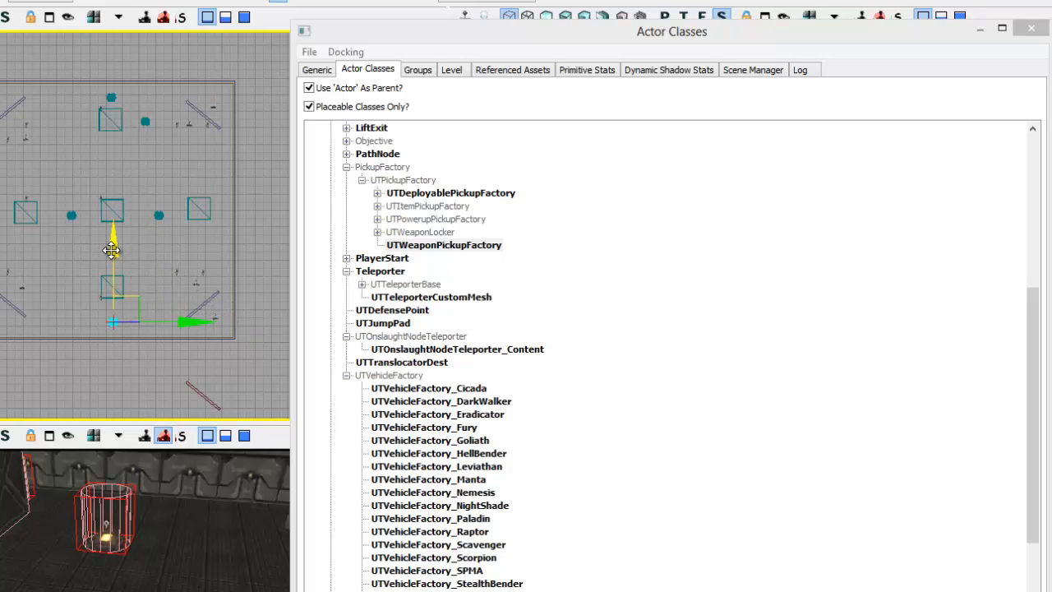
- Move the original pickup to the outer side of the right crate and duplicate it to the outer side of the left crate
click(144, 122)
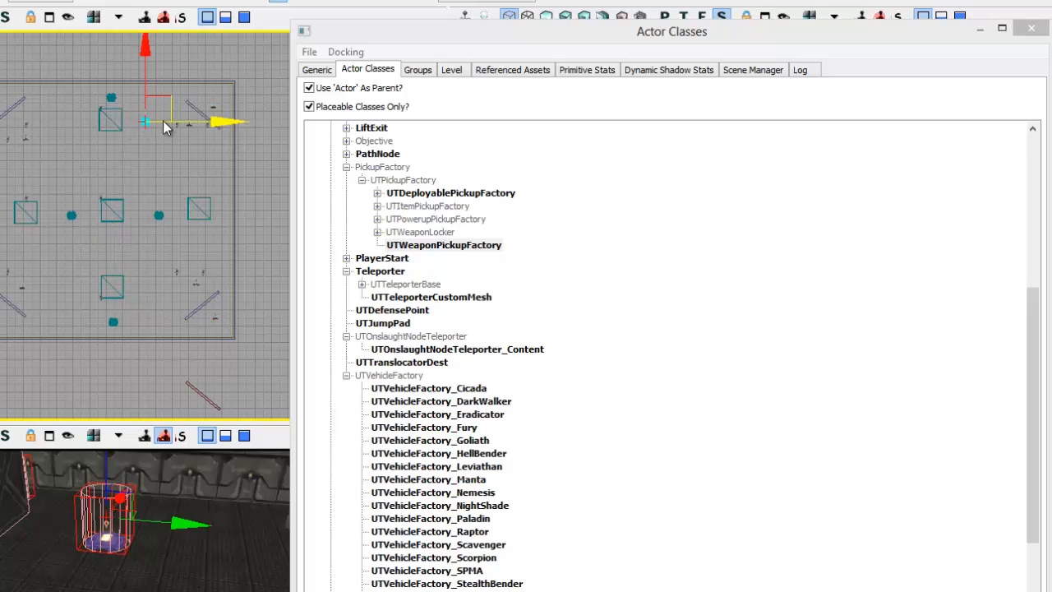
drag(164, 99, 213, 155)
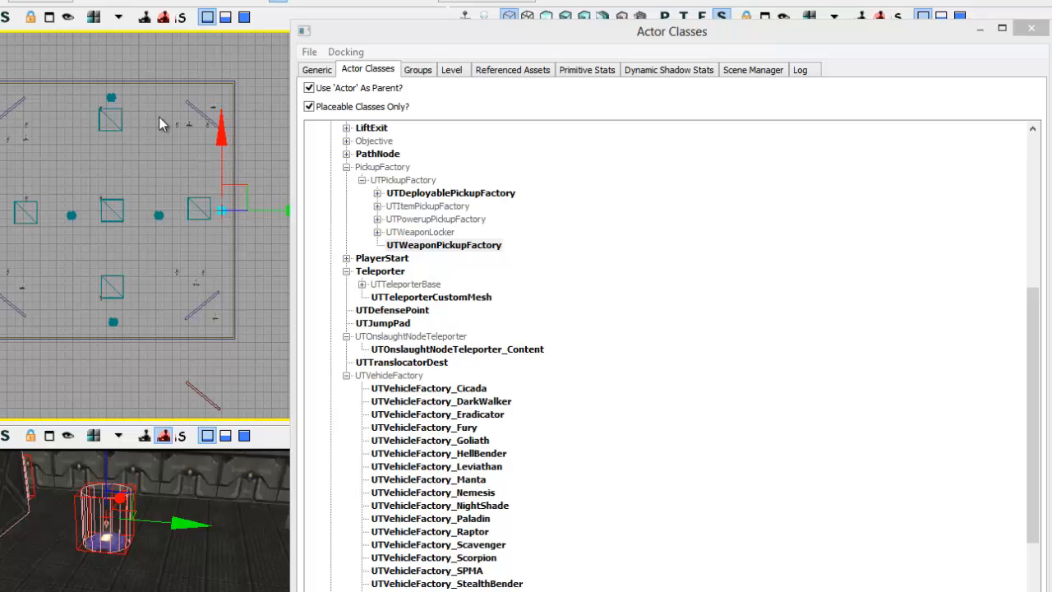
right_drag(171, 237, 145, 236)
drag(267, 212, 102, 229)
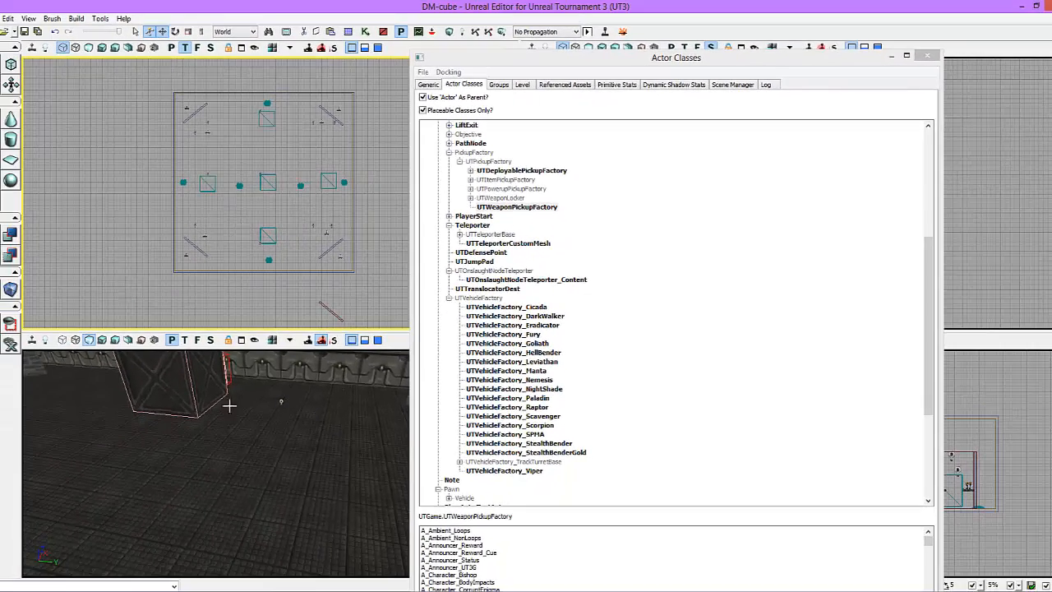
- Save the level with the six weapon pickups in place and close the Actor Classes browser
drag(229, 405, 224, 432)
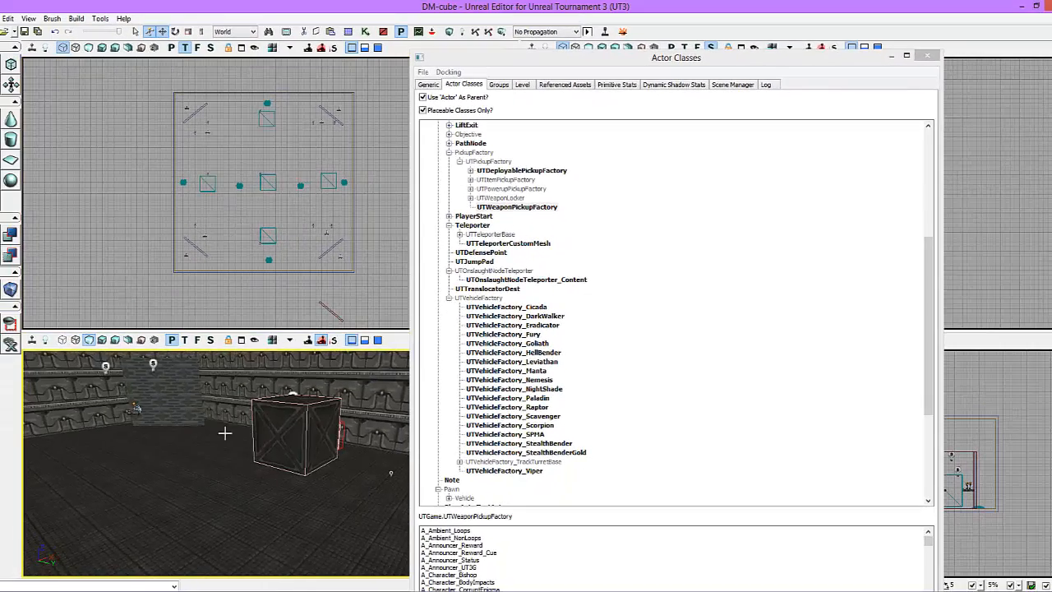
click(37, 32)
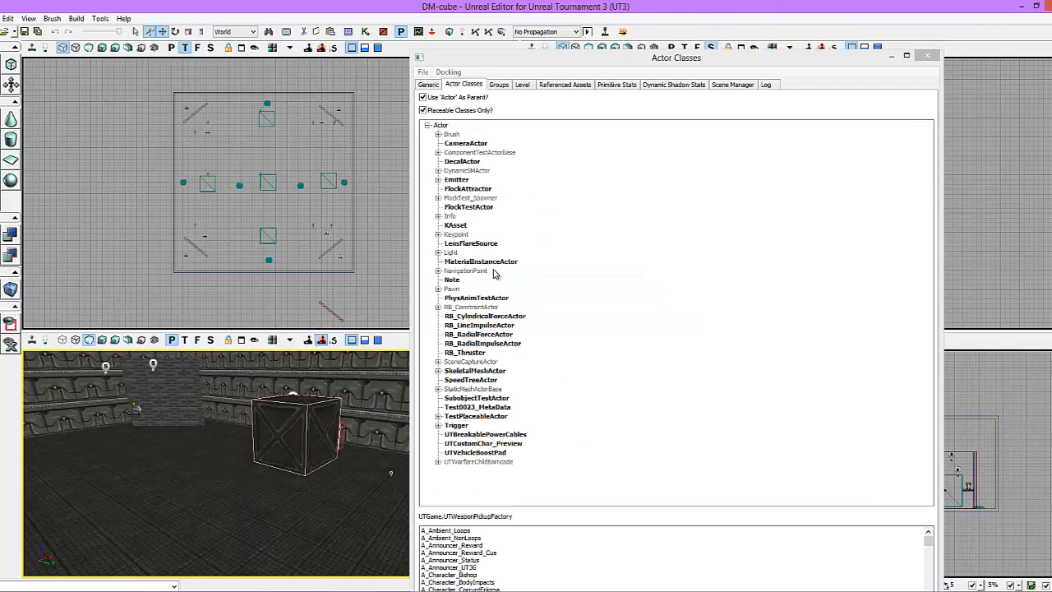
click(924, 55)
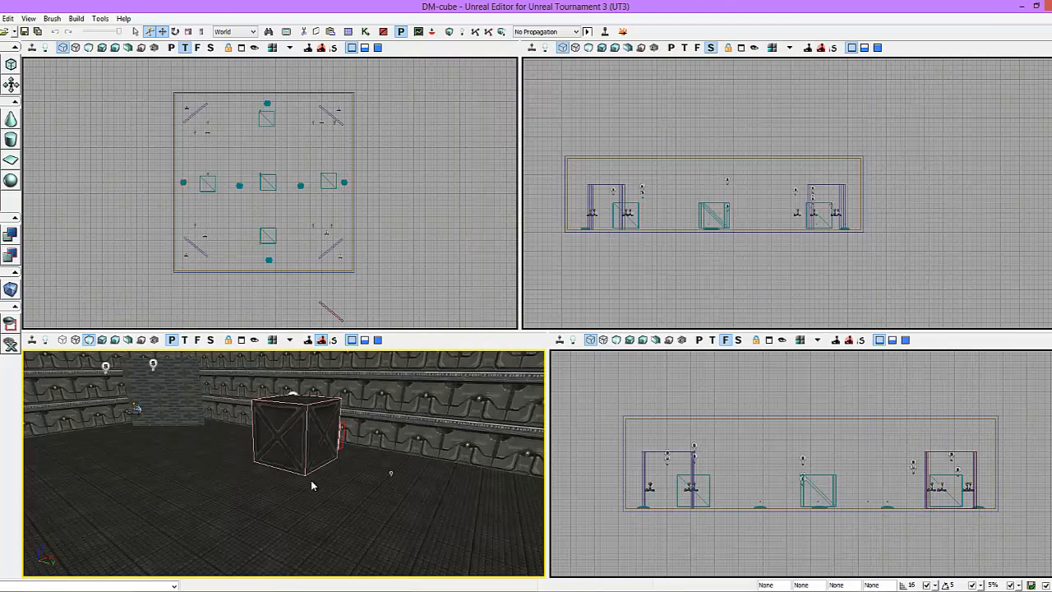
- Set the weapon pickup class of the base between the central and right crates to UTWeap_FlakCannon and close its properties
drag(372, 507, 546, 538)
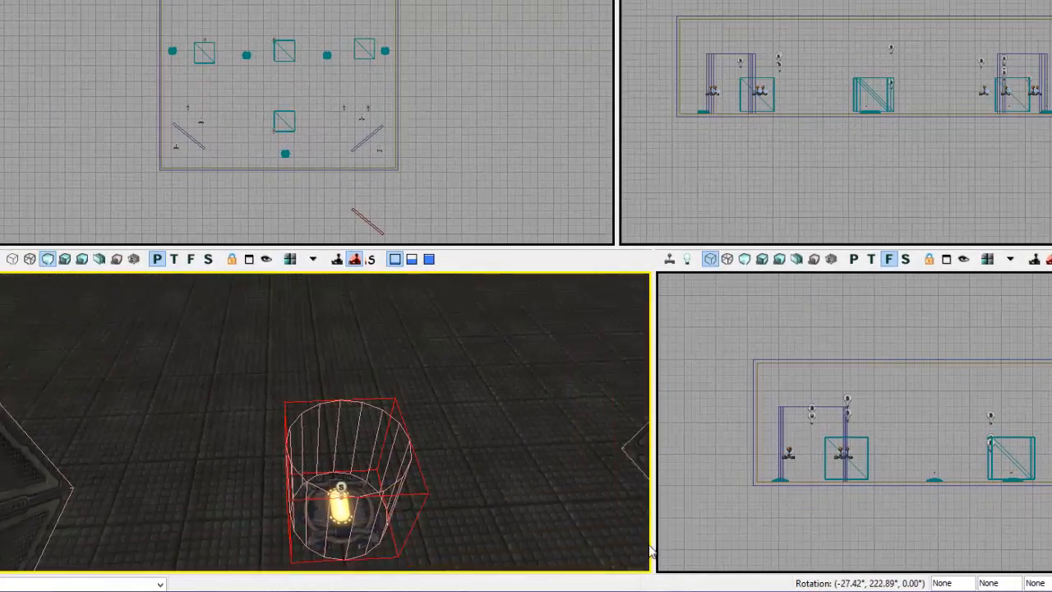
drag(351, 460, 352, 450)
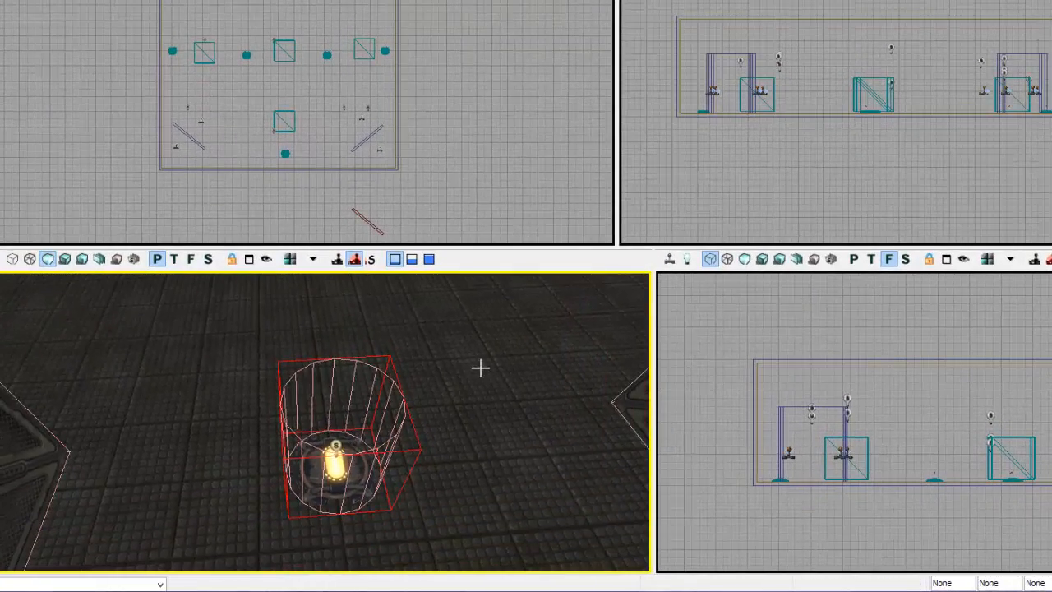
middle_drag(480, 368, 342, 305)
right_drag(307, 353, 289, 339)
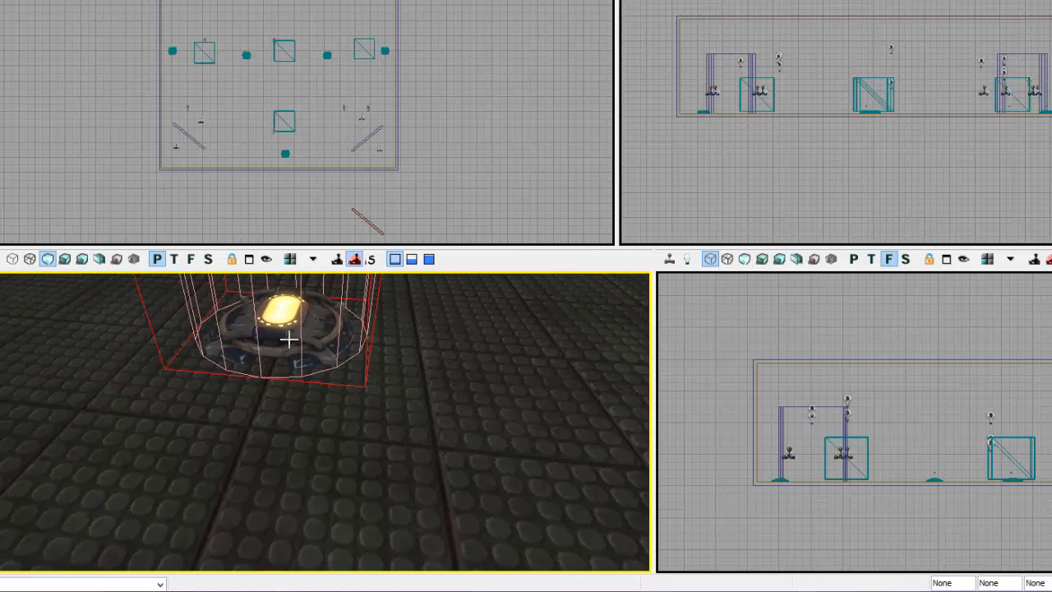
drag(288, 338, 288, 339)
click(288, 339)
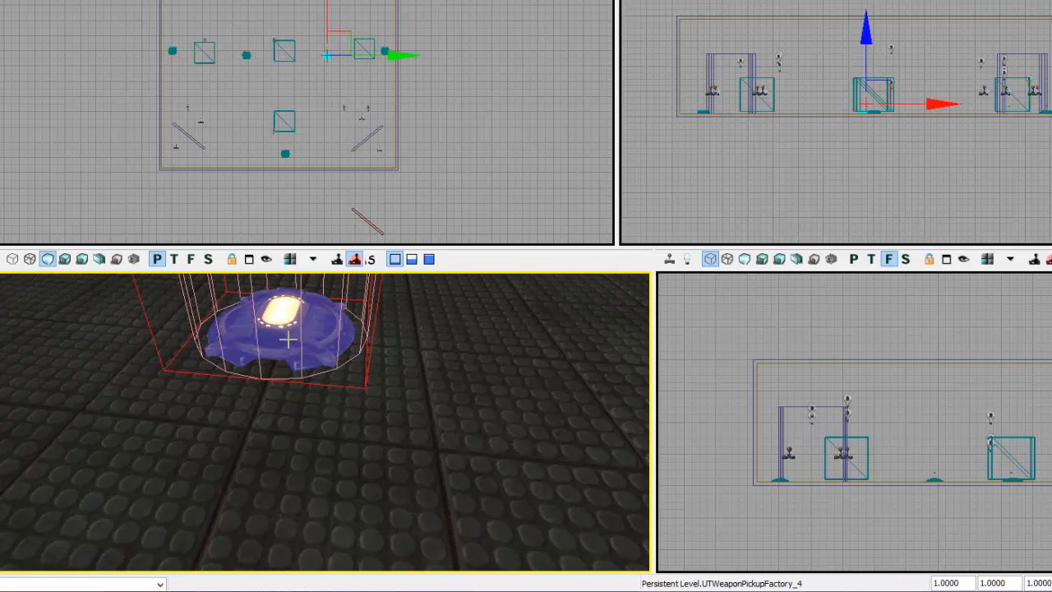
double_click(287, 339)
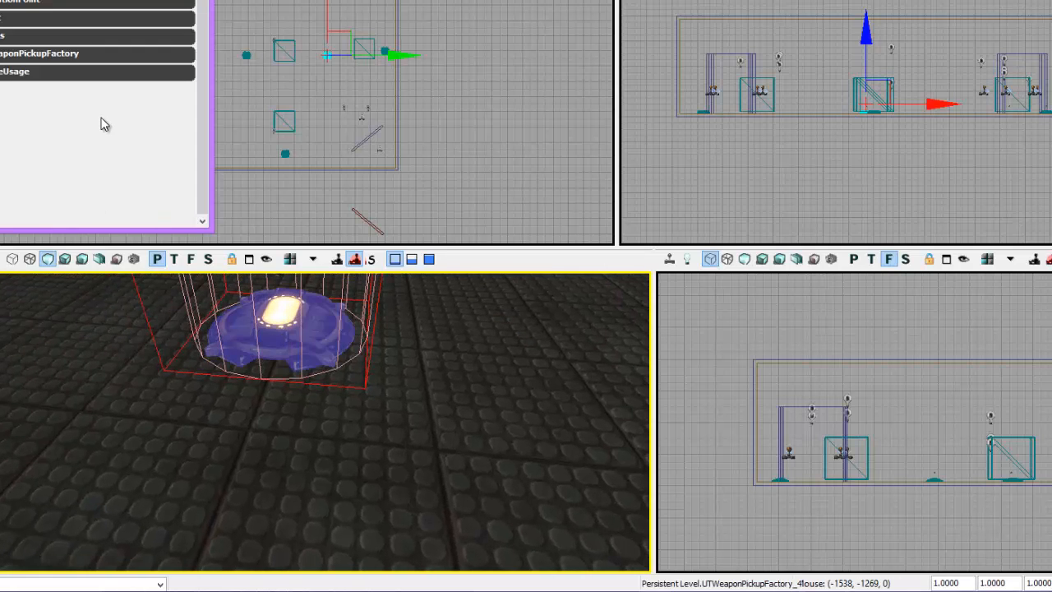
click(50, 55)
click(131, 71)
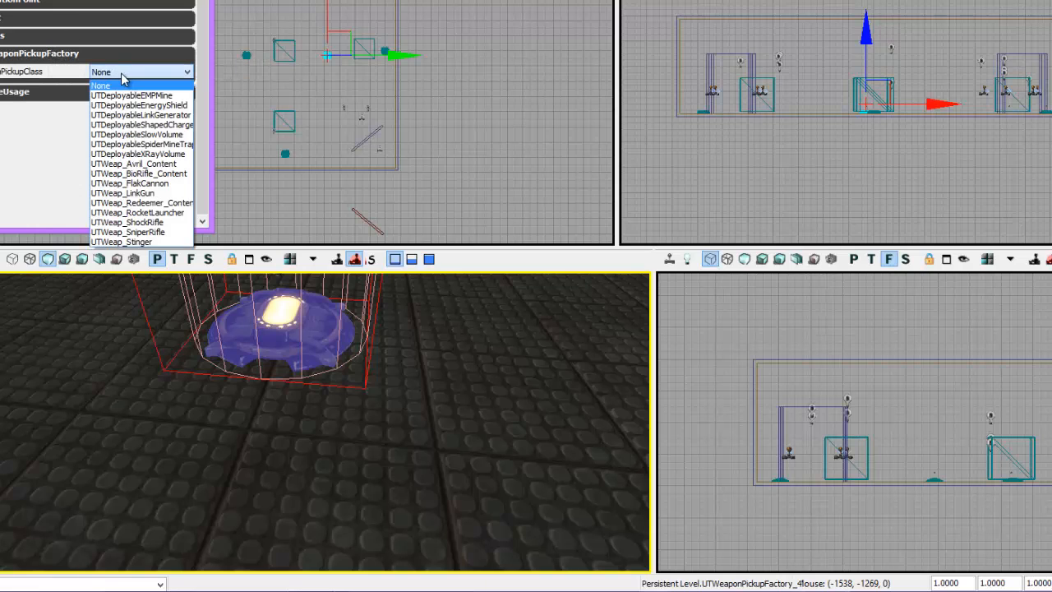
click(176, 183)
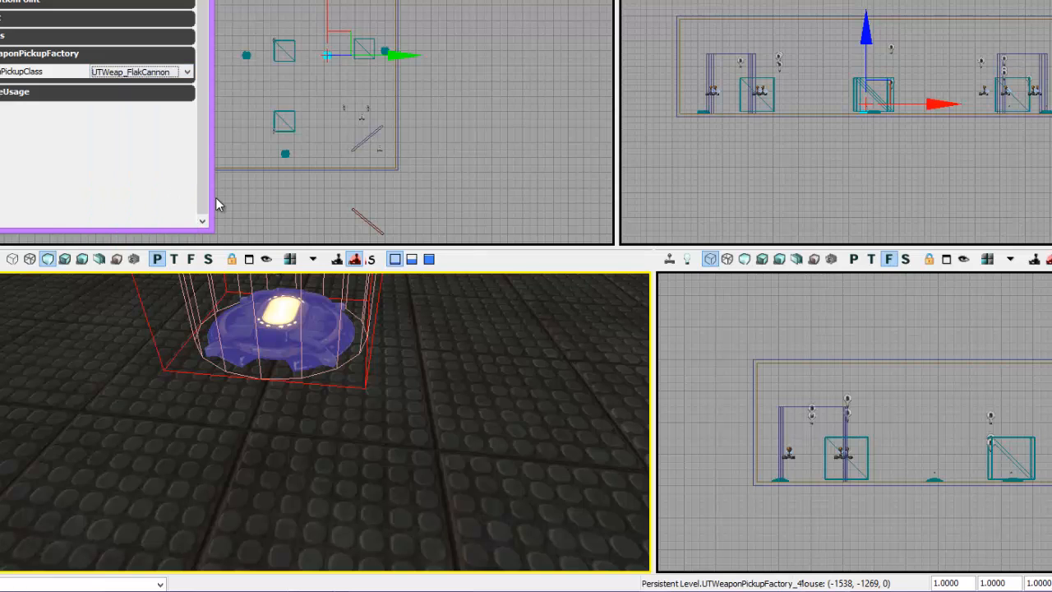
key(alt+F4)
right_drag(395, 371, 368, 414)
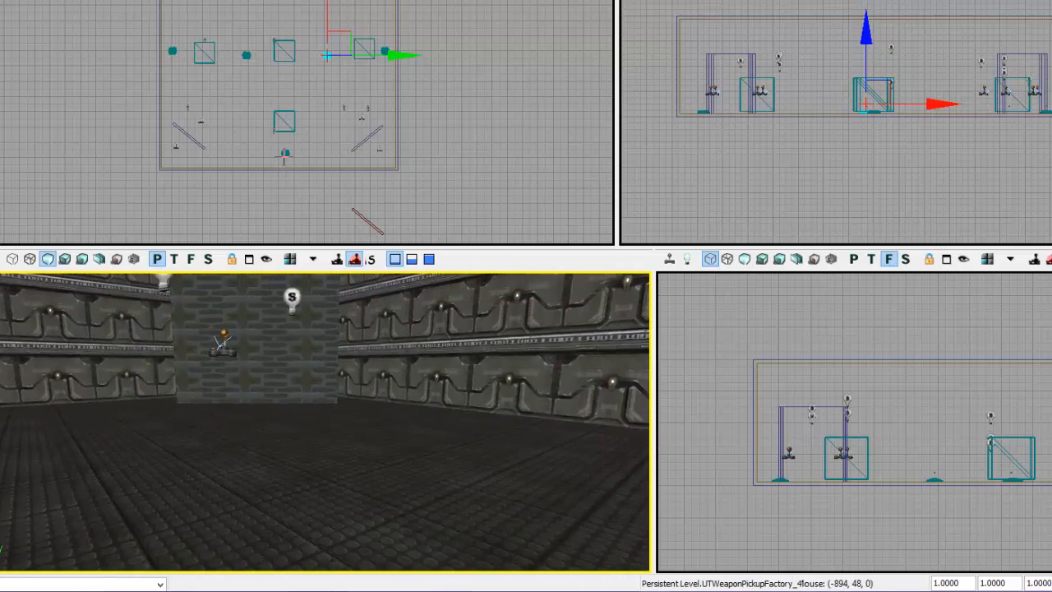
- Set the weapon pickup class to UTWeap_ShockRifle for the base below the lower crate and UTWeap_LinkGun for the one above the upper crate
click(285, 155)
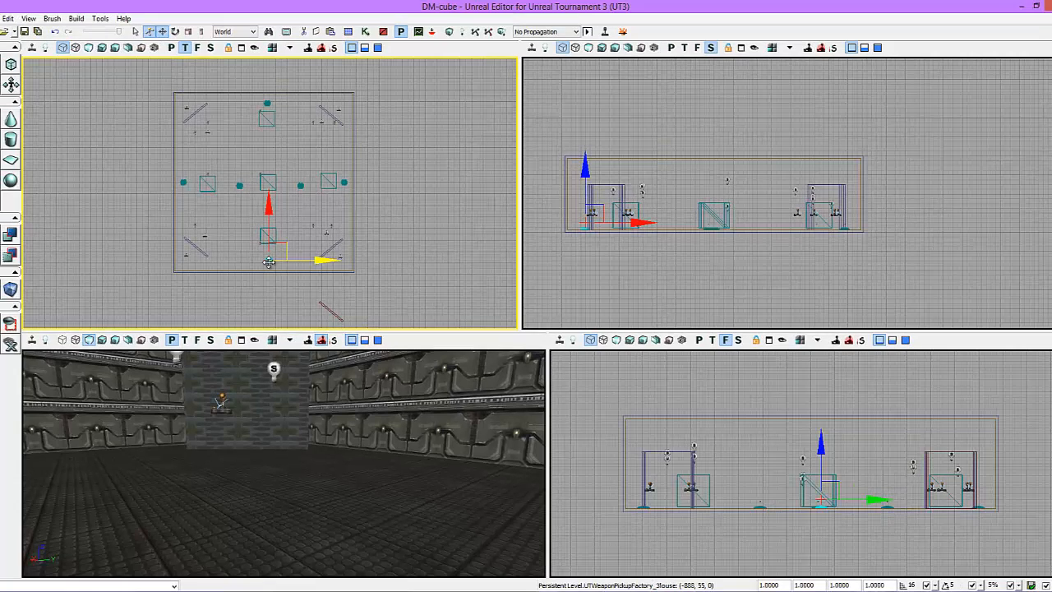
double_click(279, 194)
click(149, 200)
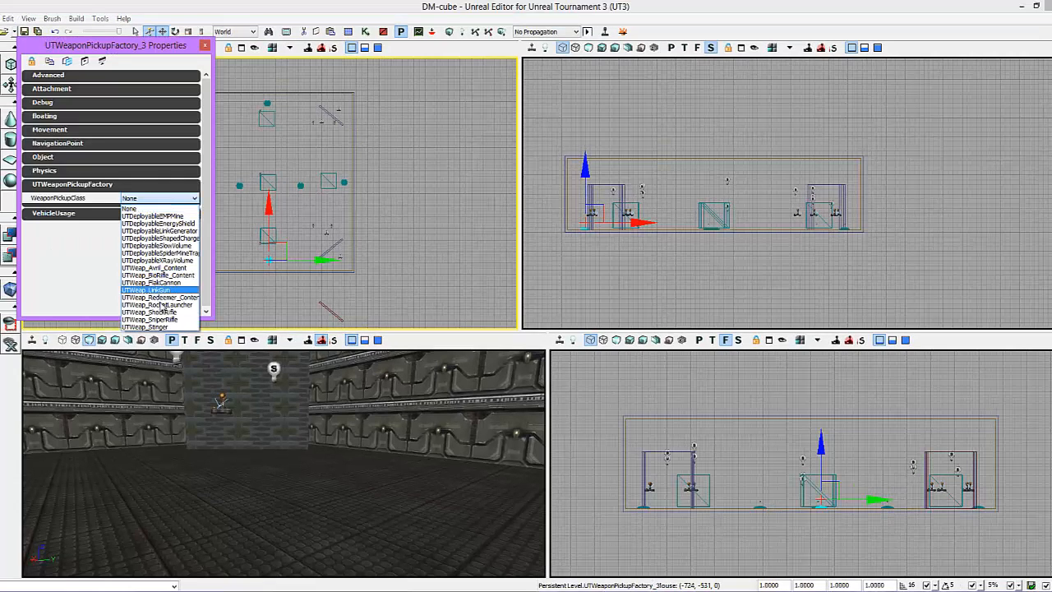
click(193, 313)
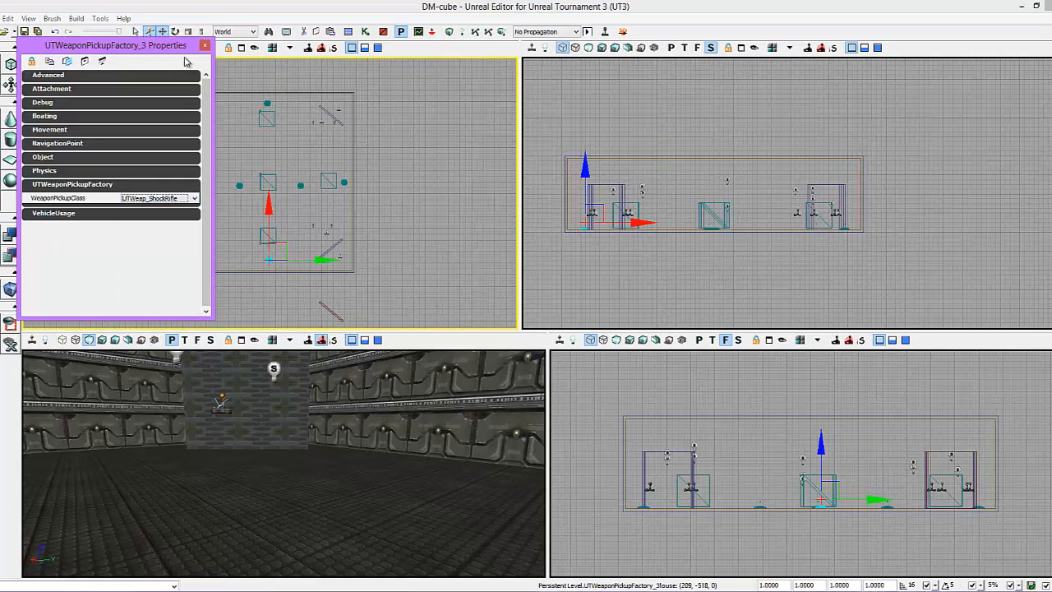
click(267, 111)
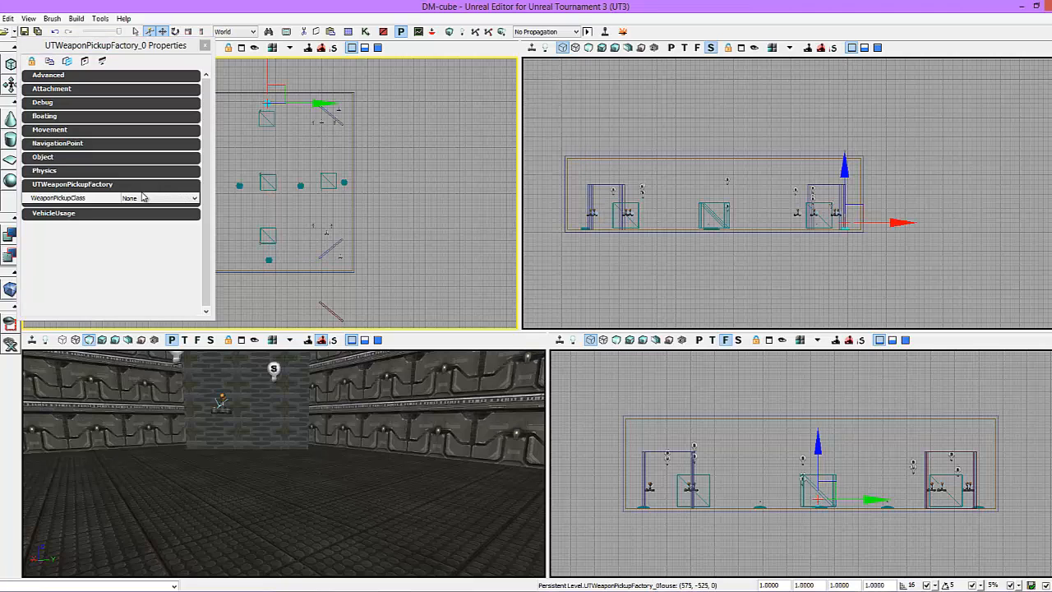
click(149, 198)
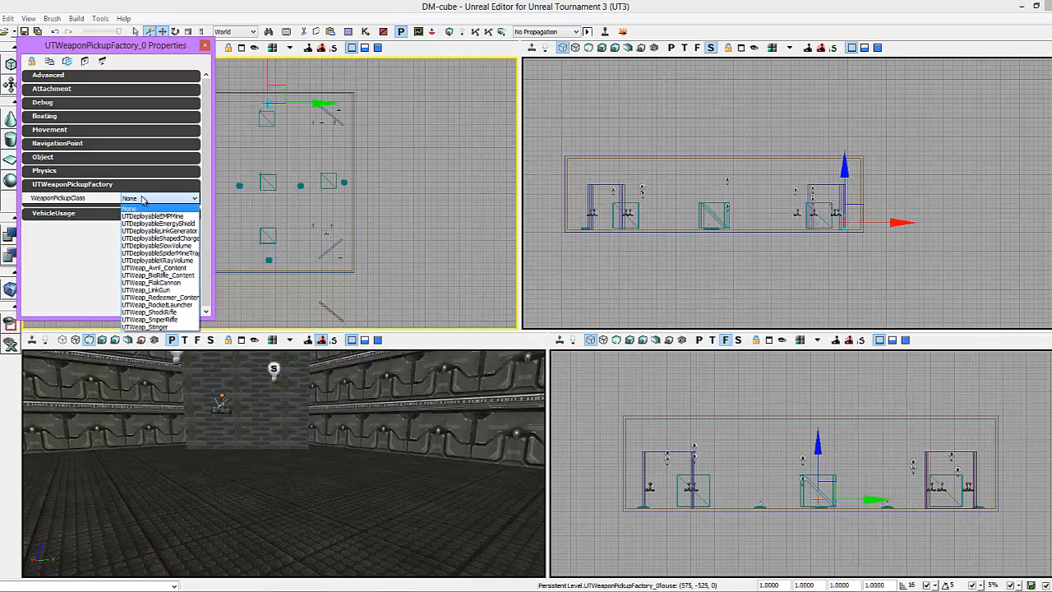
click(148, 290)
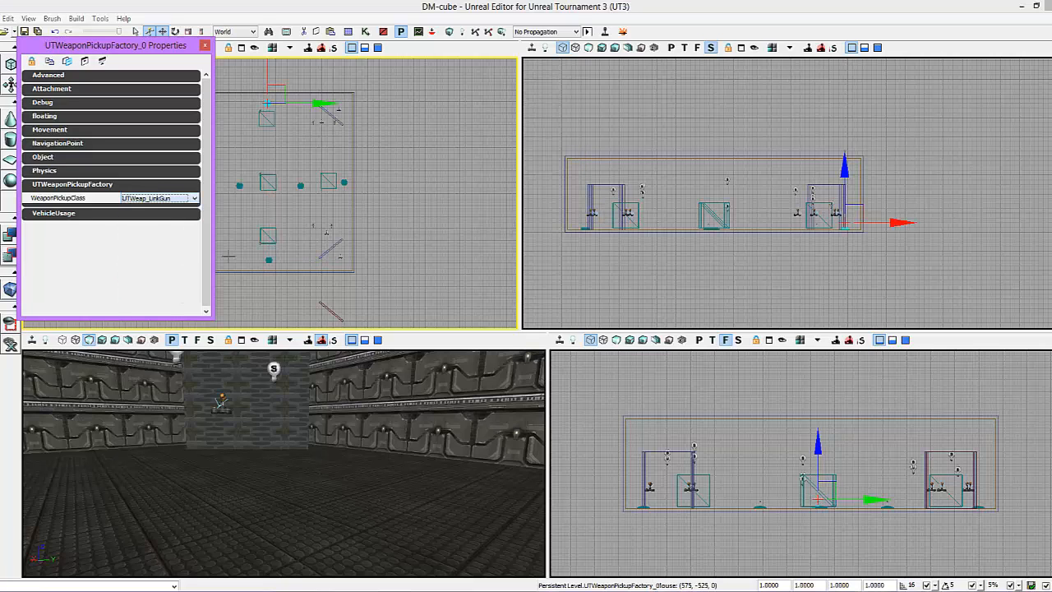
- Assign UTWeap_SniperRifle to the pickup outside the right crate and UTWeap_Stinger to the pickup between the left and central crates
click(344, 182)
click(170, 198)
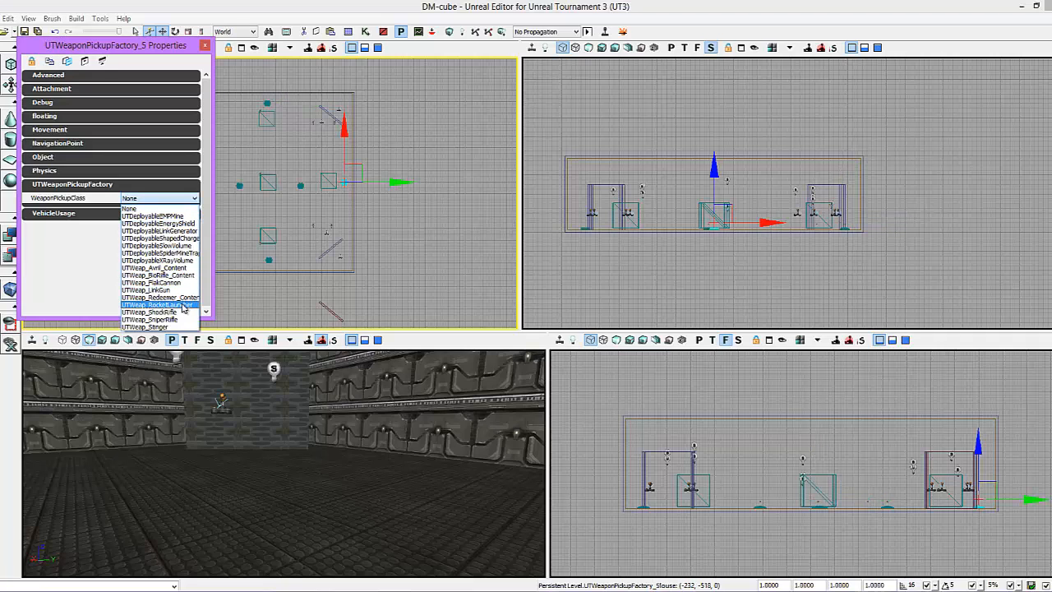
click(183, 320)
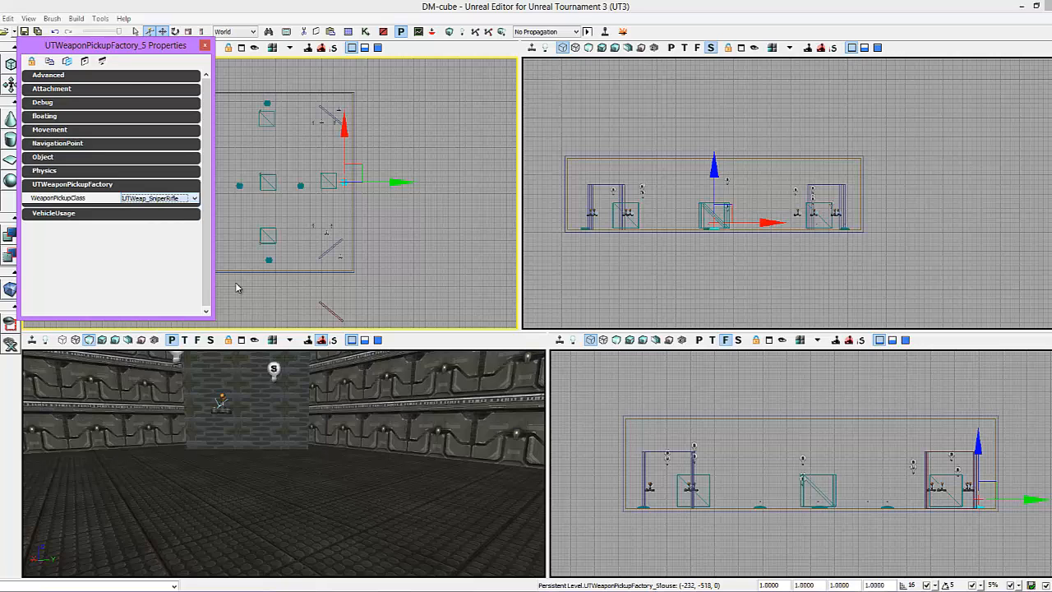
click(238, 185)
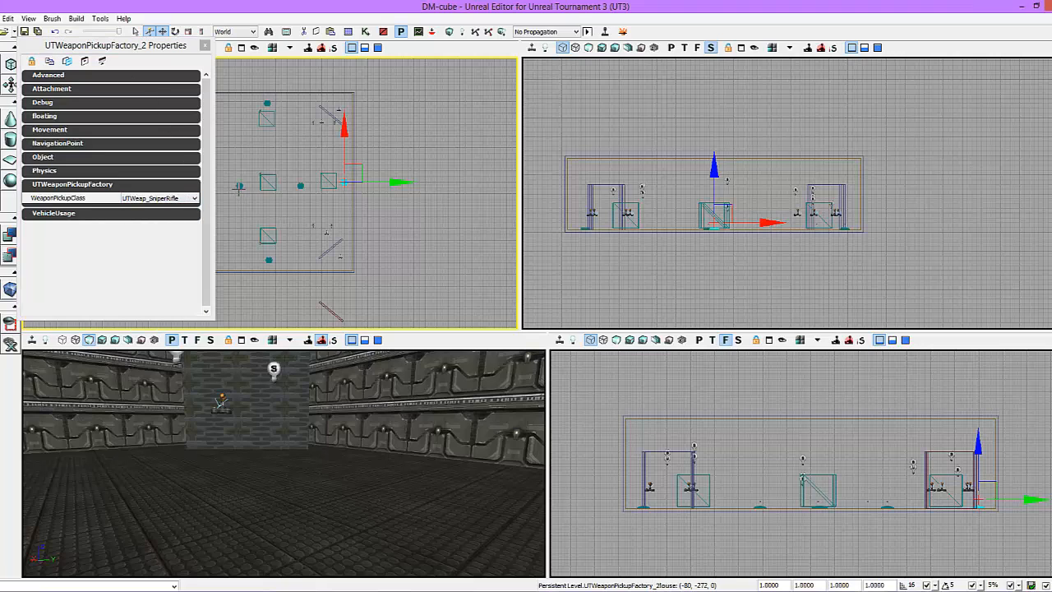
click(138, 198)
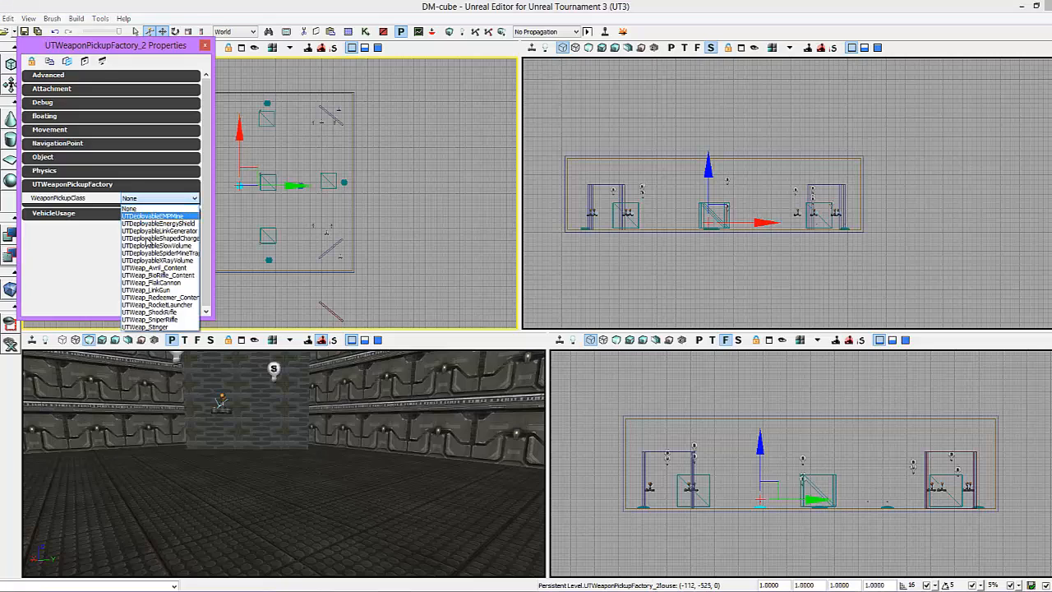
click(170, 327)
- Move the properties window aside and set the pickup outside the left crate to UTWeap_FlakCannon
drag(169, 45, 499, 69)
click(184, 183)
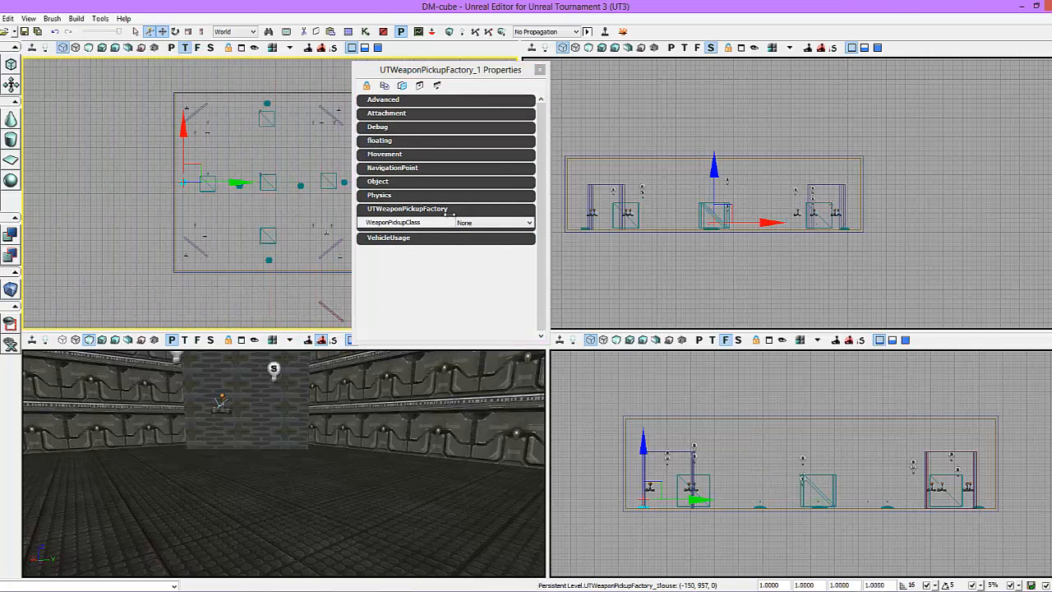
click(470, 221)
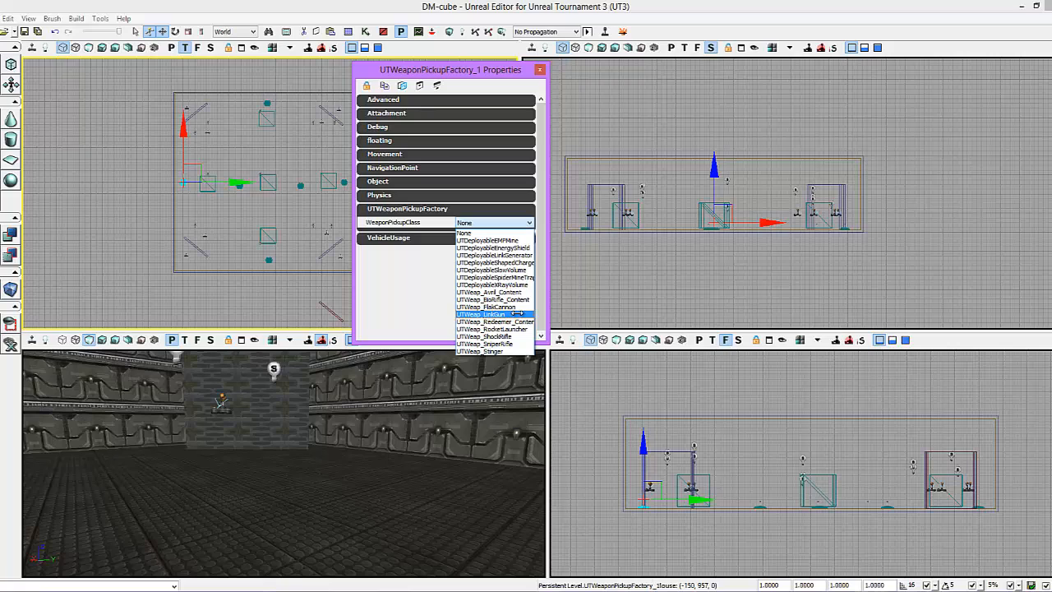
click(513, 307)
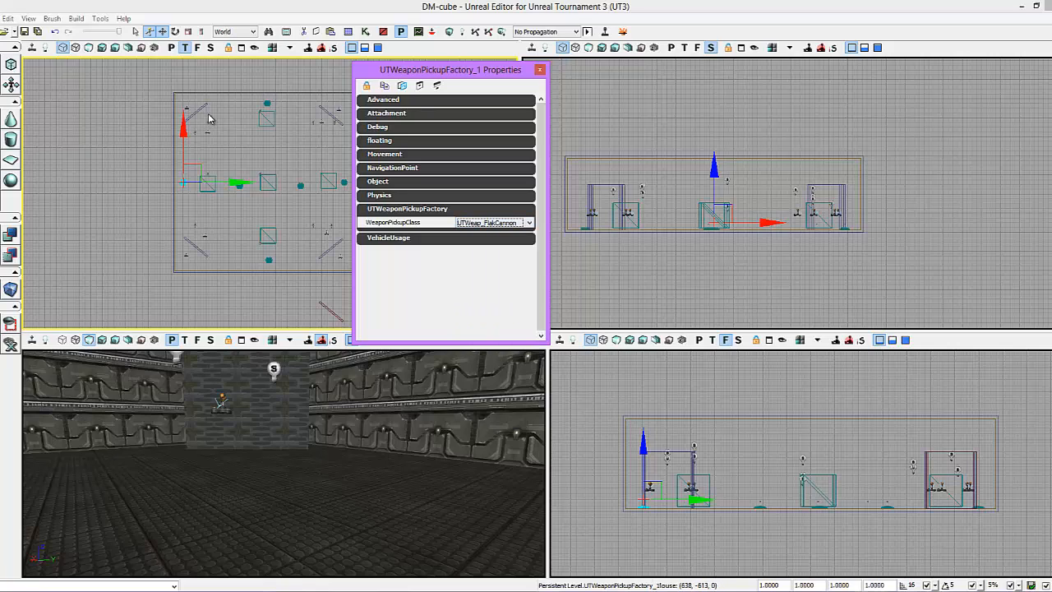
- Review the weapon classes assigned to the other pickups around the crates and close the properties window
click(267, 103)
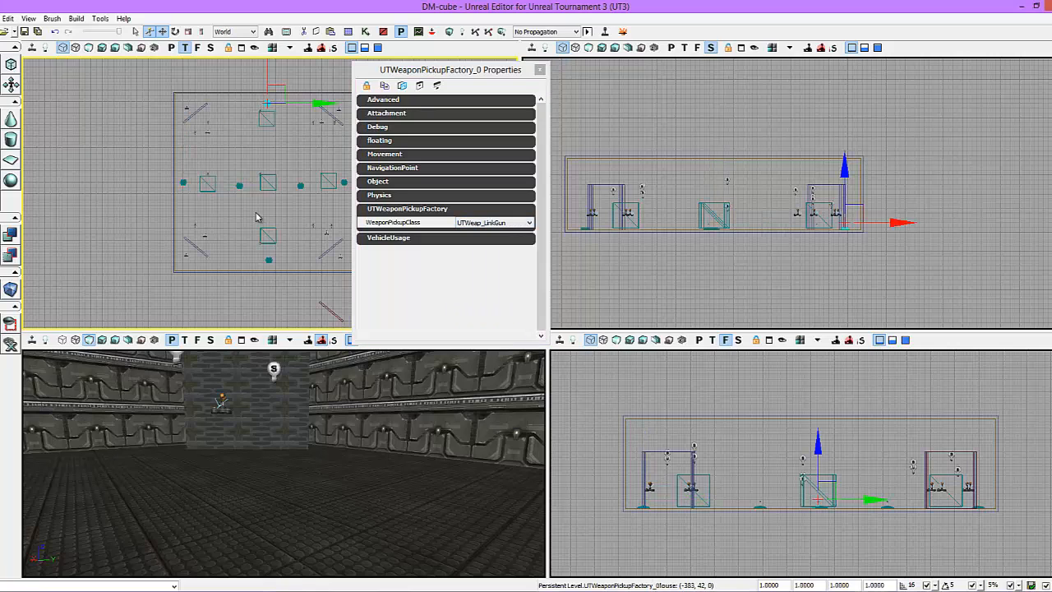
click(265, 259)
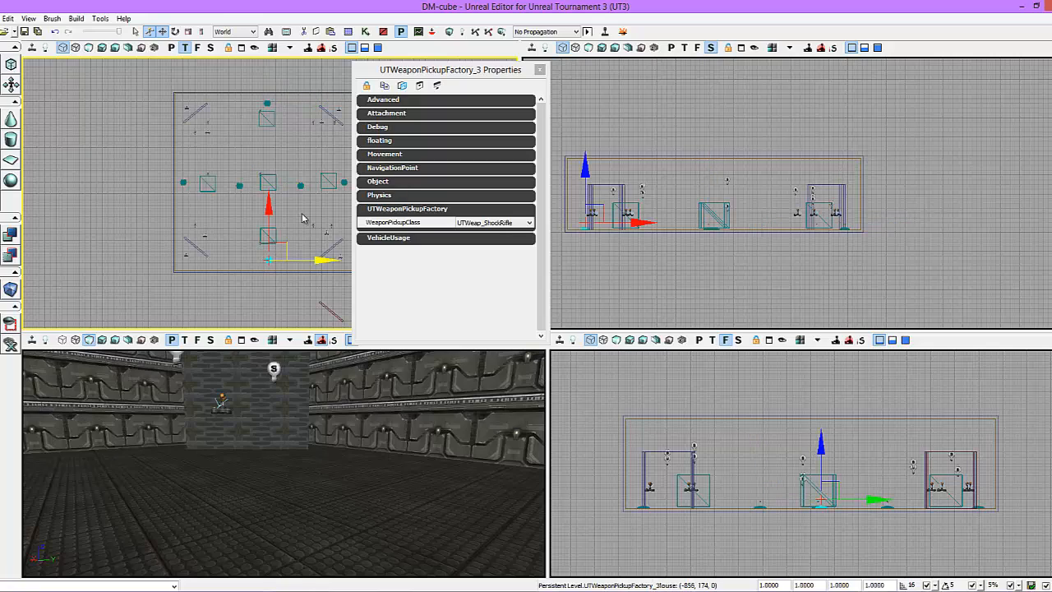
click(302, 186)
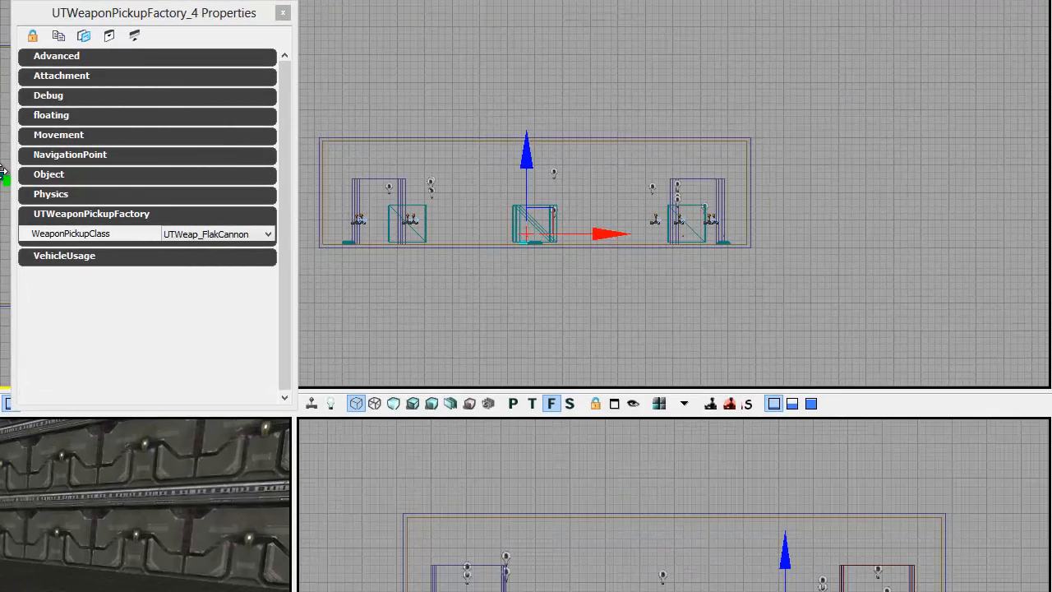
click(253, 179)
click(283, 13)
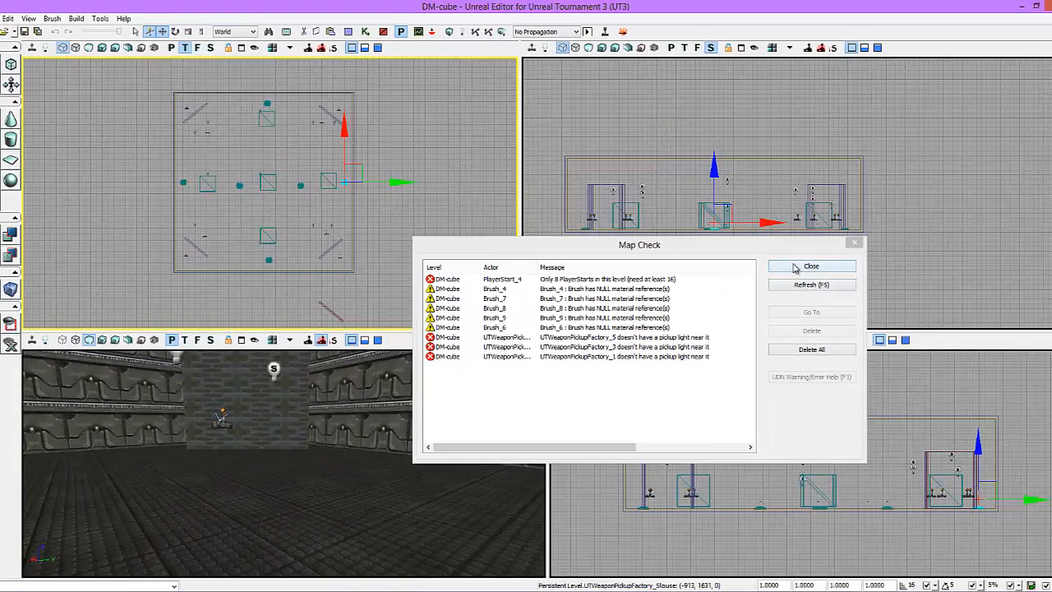
- Dismiss the map check and add pickup lights for the base below the lower crate and the one outside the left crate
click(794, 267)
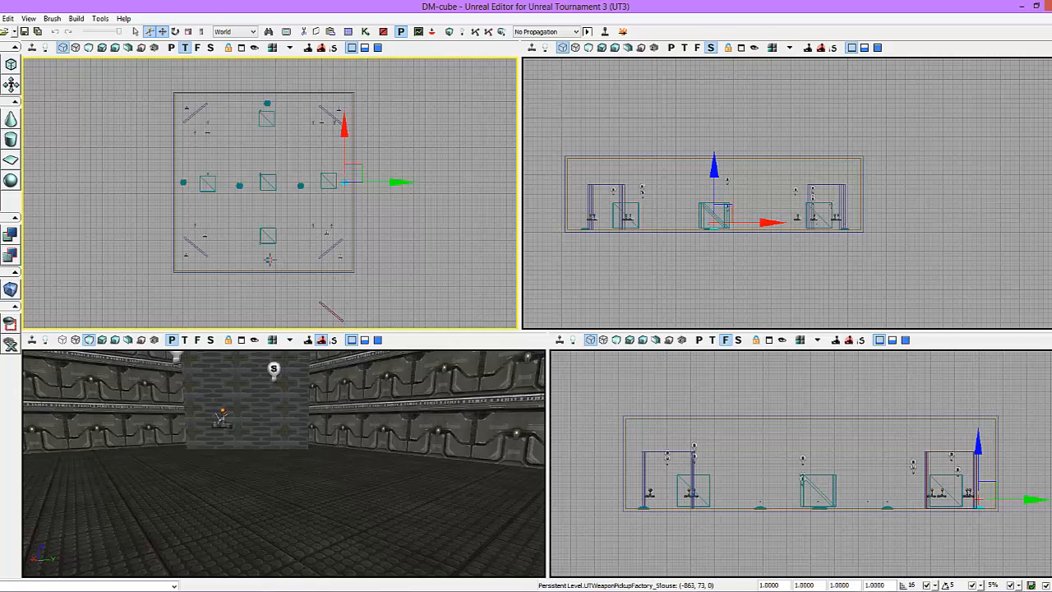
click(270, 259)
click(100, 18)
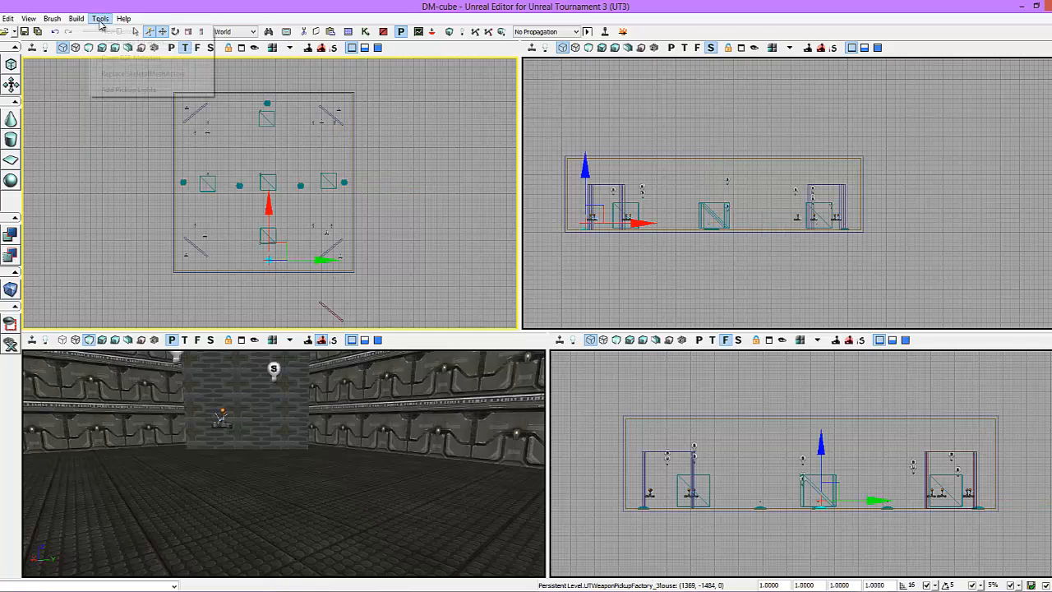
click(127, 88)
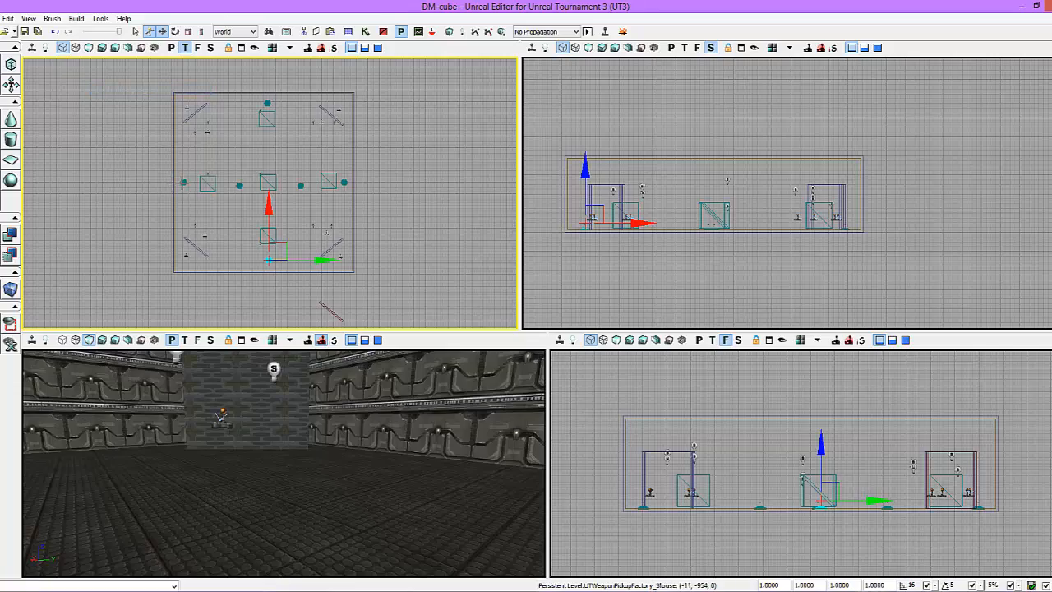
click(183, 182)
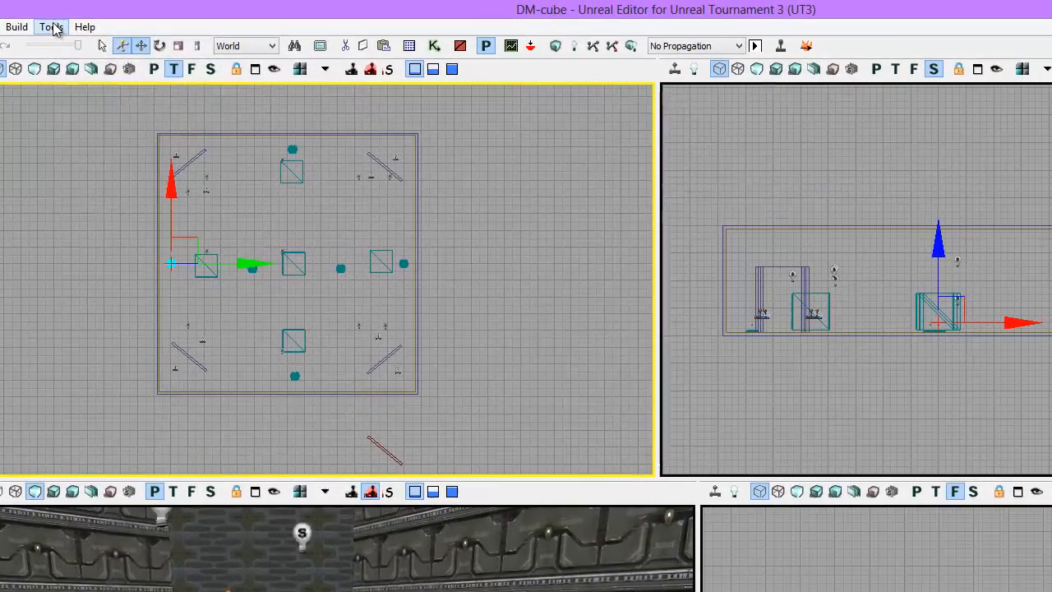
click(52, 28)
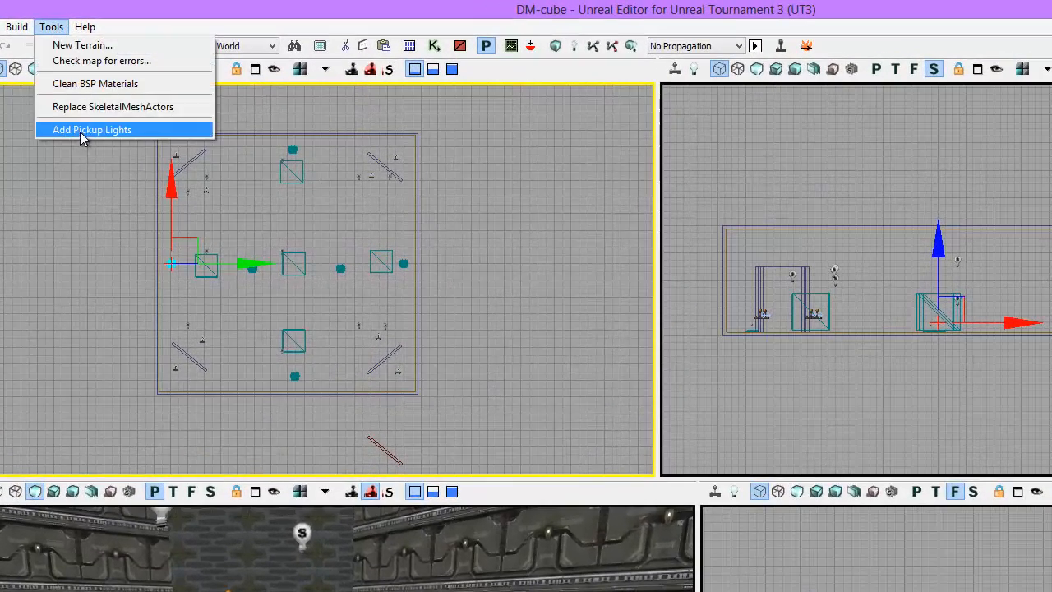
click(80, 131)
- Add pickup lights for the weapon base above the upper crate and the one outside the right crate
click(292, 149)
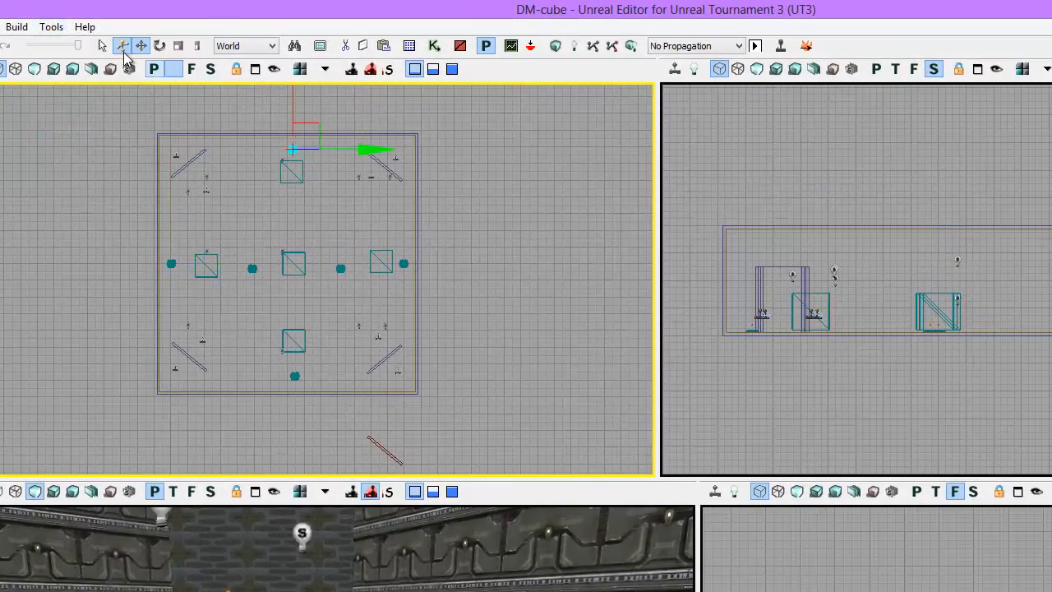
click(51, 26)
click(78, 131)
click(403, 263)
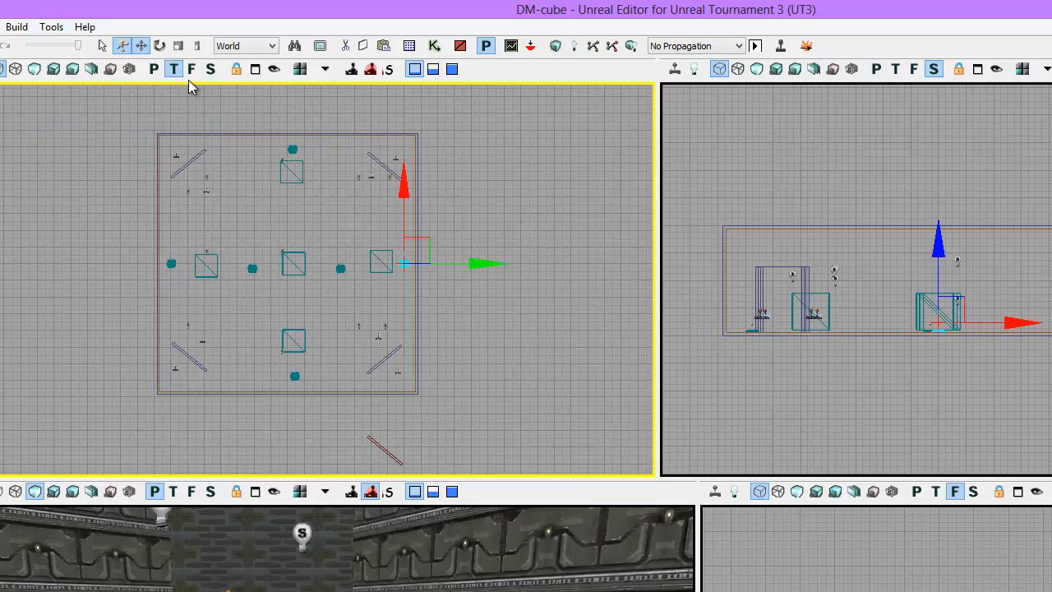
click(51, 26)
click(70, 130)
- Add pickup lights for the base between the central and right crates, then rebuild the whole level and dismiss the map check
click(338, 270)
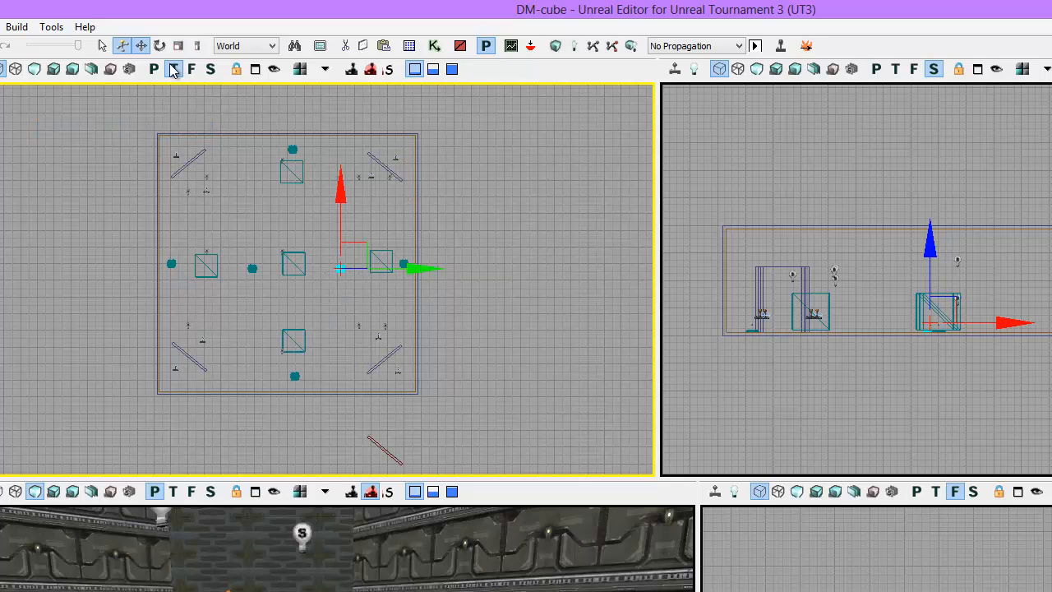
click(55, 26)
click(77, 130)
click(630, 45)
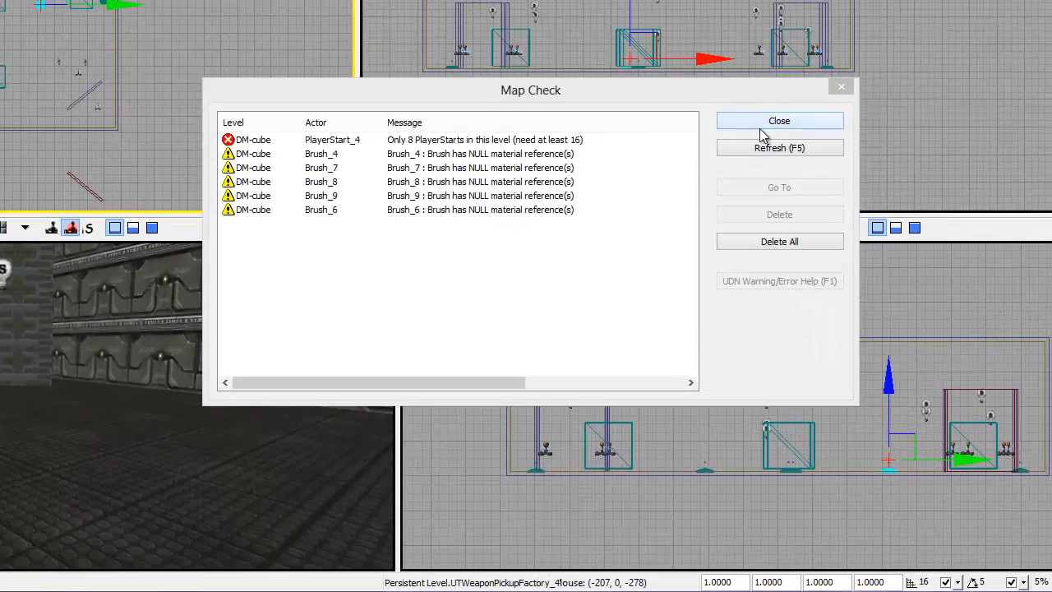
click(756, 123)
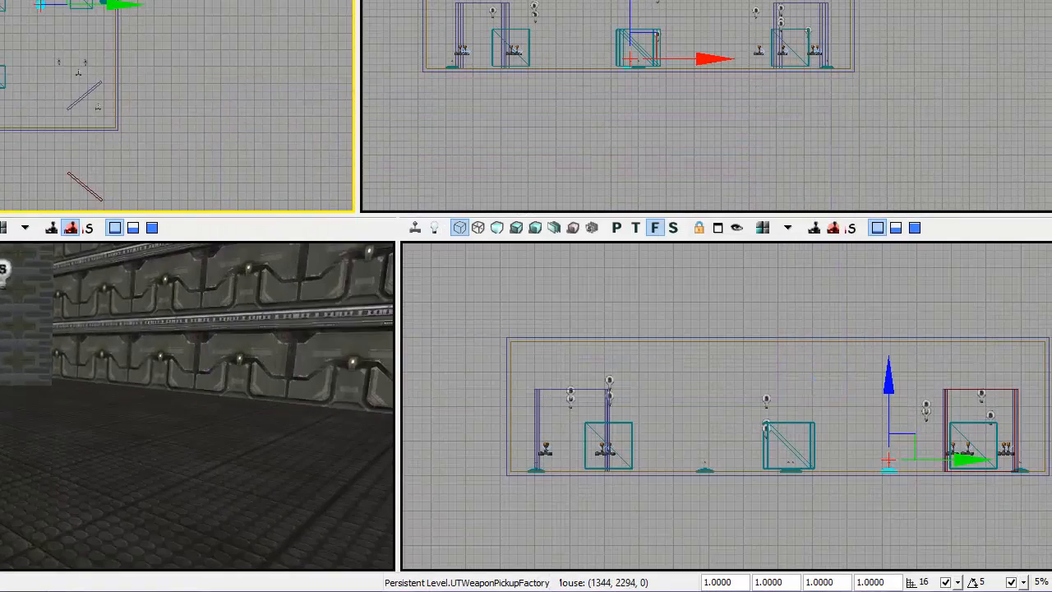
- Start an in-editor playtest from a clear spot on the room's floor
right_drag(148, 327, 153, 268)
right_click(152, 271)
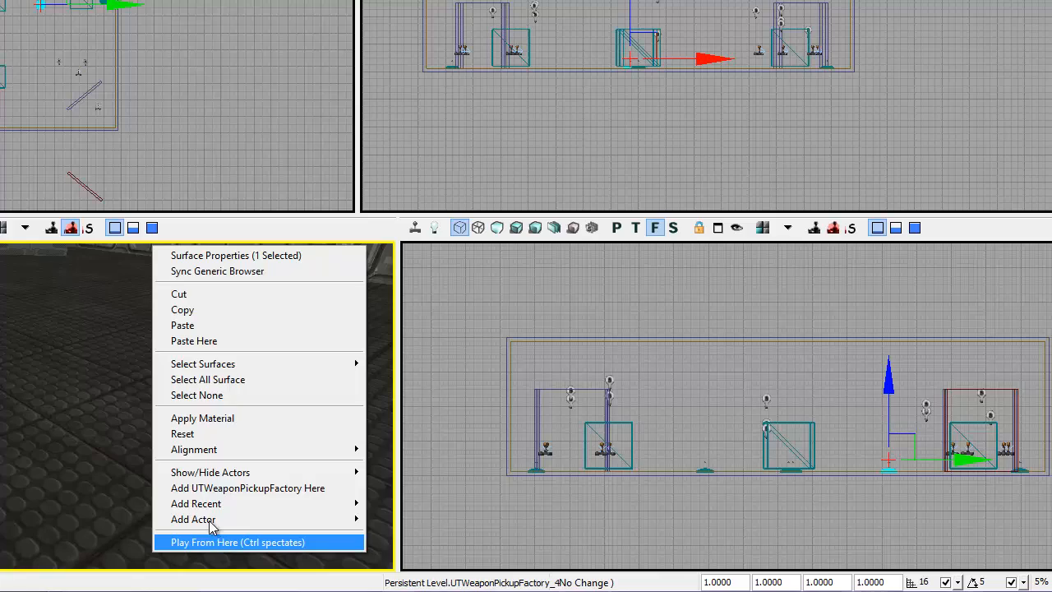
click(54, 405)
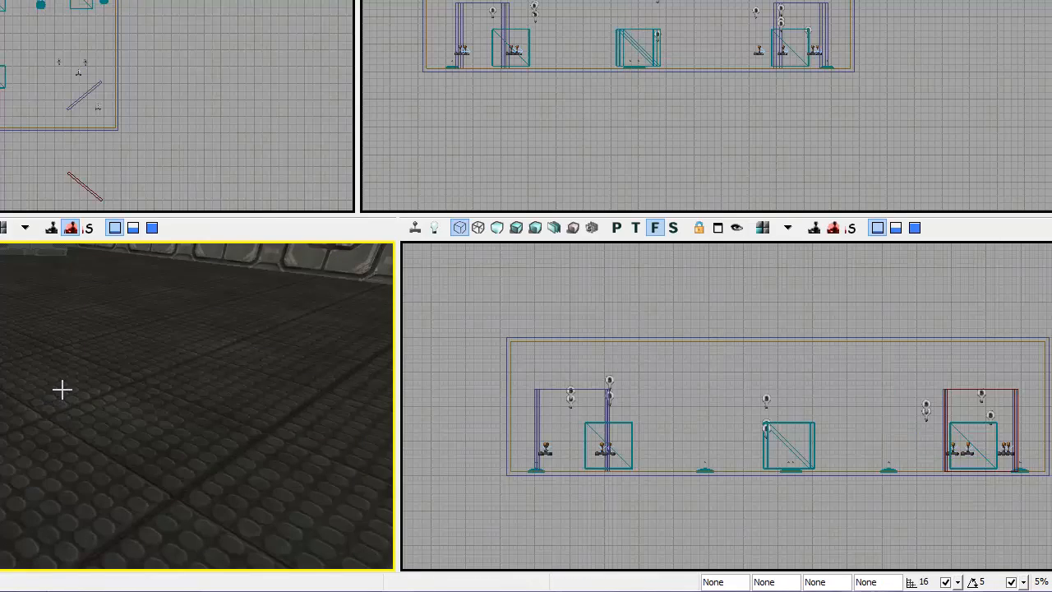
right_click(62, 389)
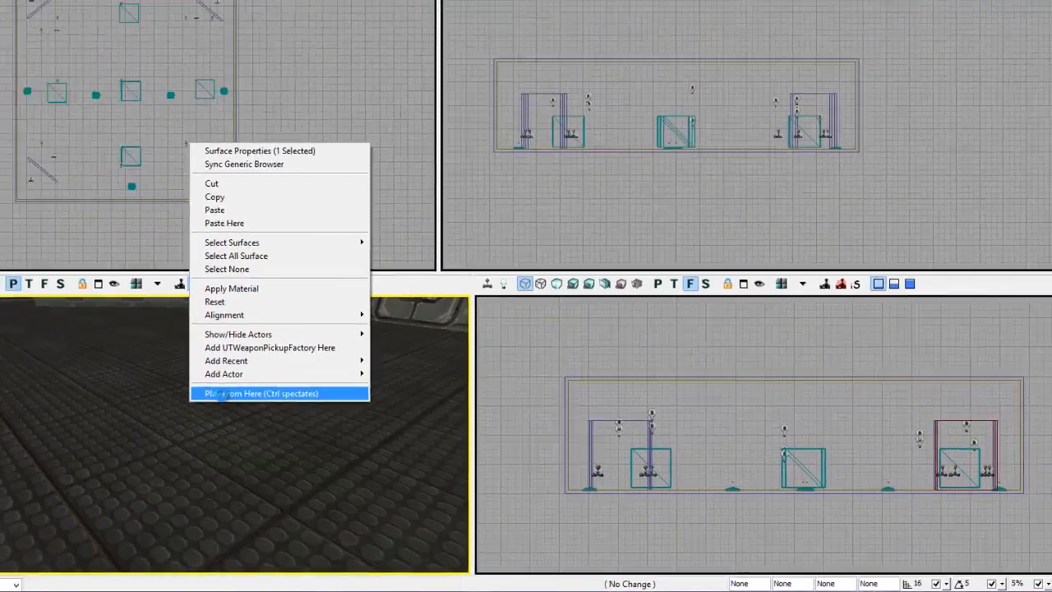
click(220, 393)
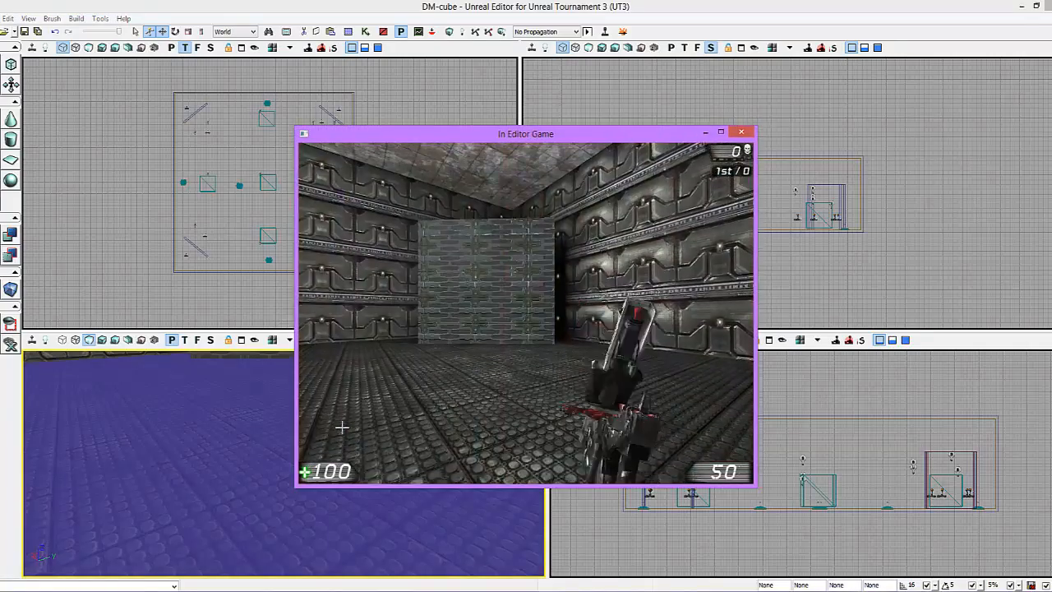
- Walk through the room past the crates in the playtest and pick up the Flak Cannon
key(w)
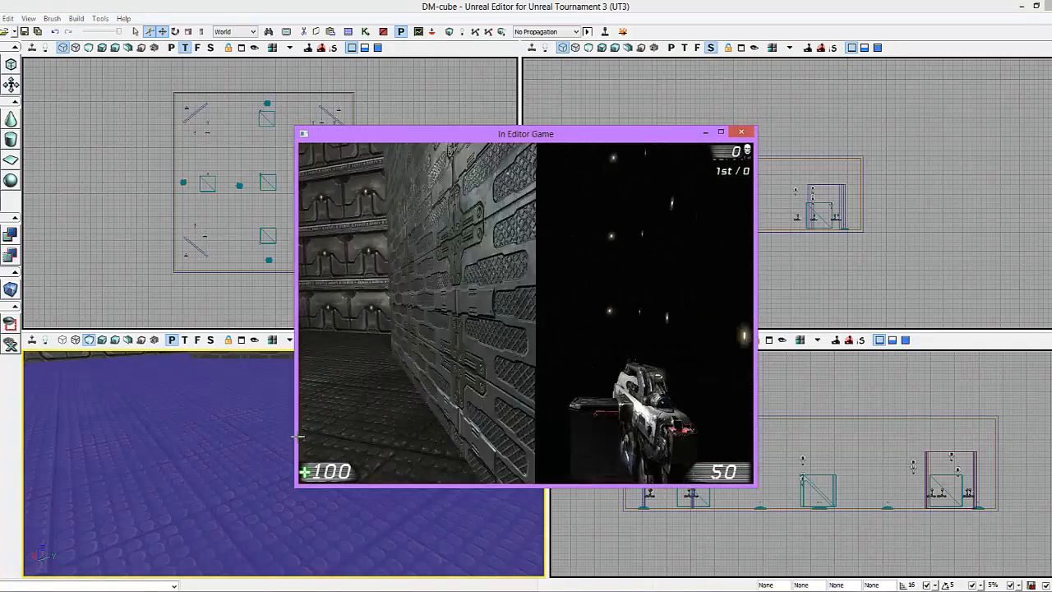
key(w)
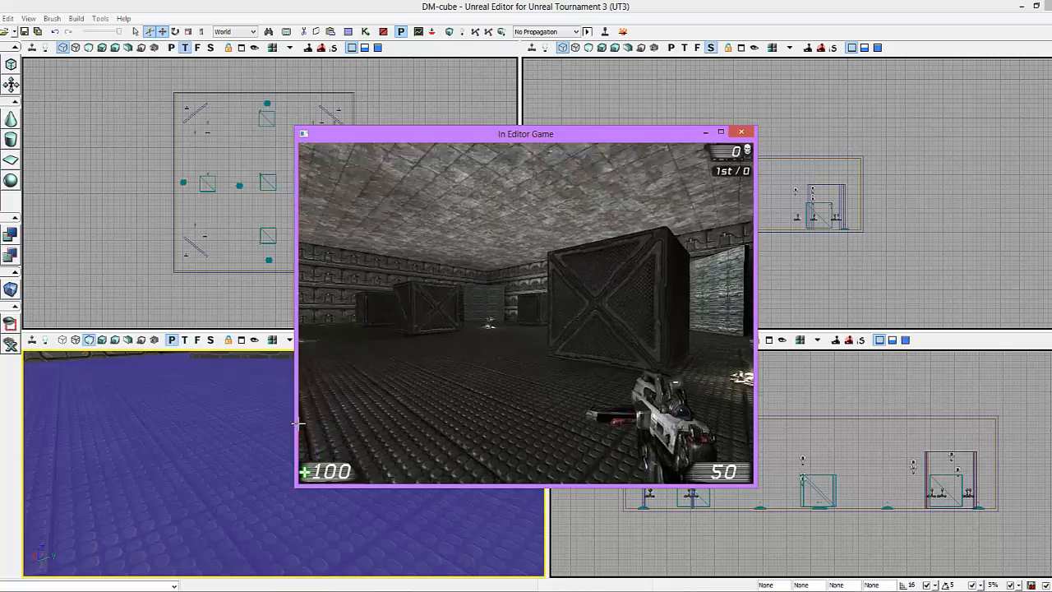
key(w)
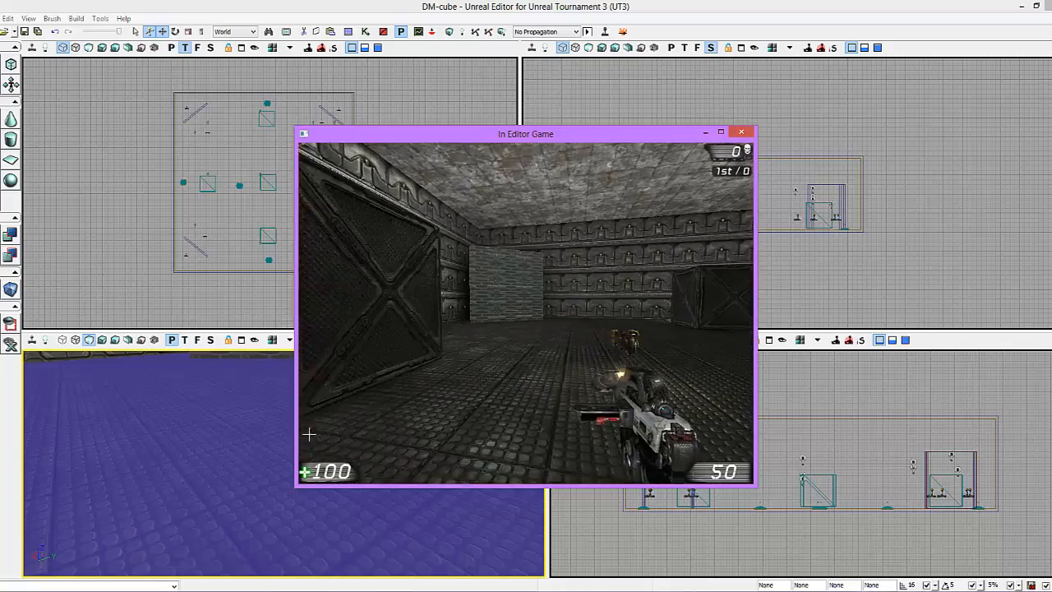
key(w)
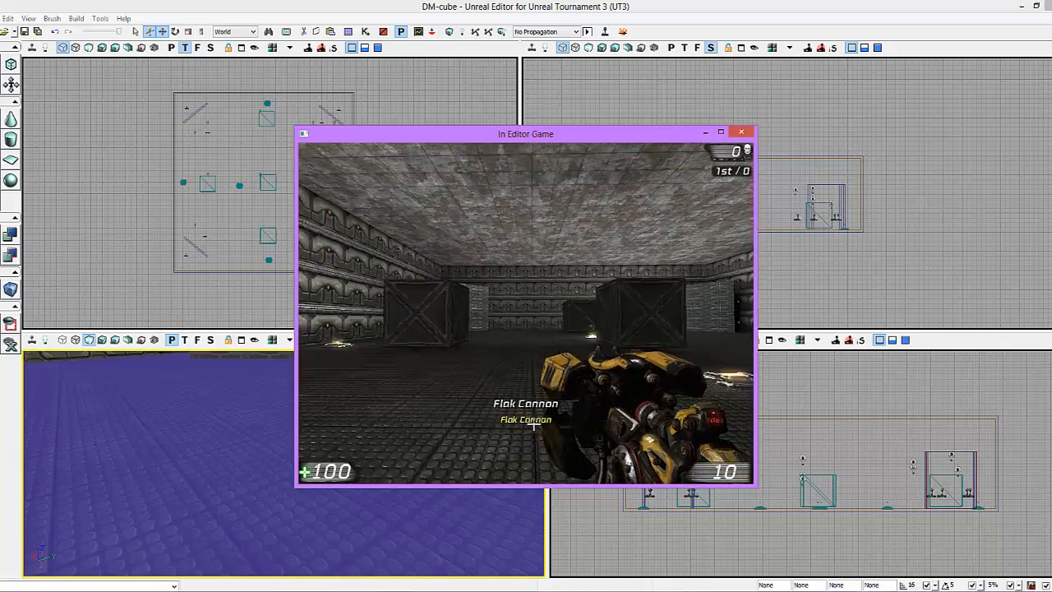
- Back away from the crates to inspect the room and its lit weapon pickups, and end the playtest
key(s)
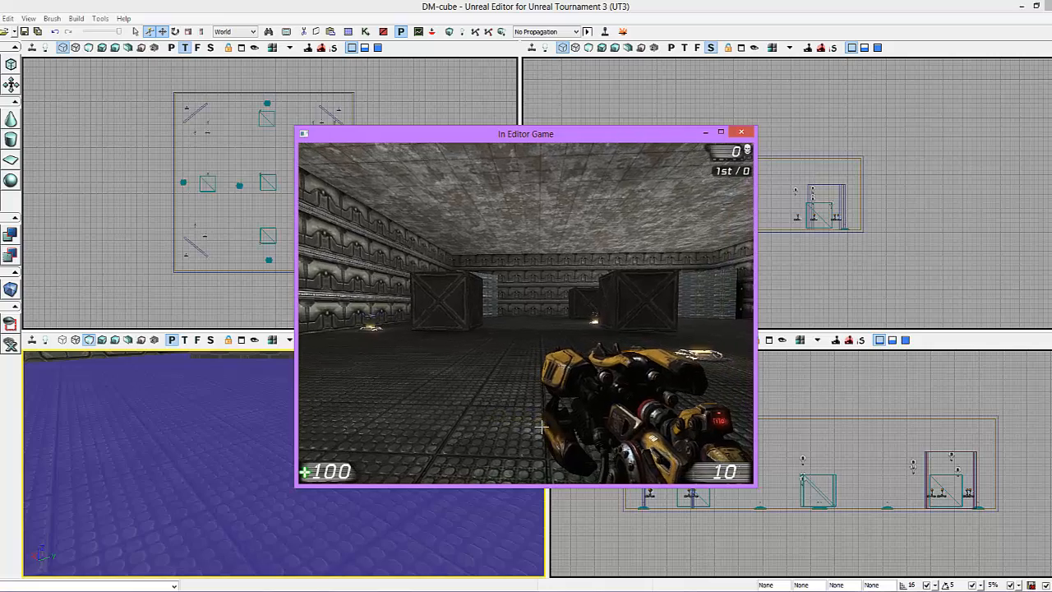
key(s)
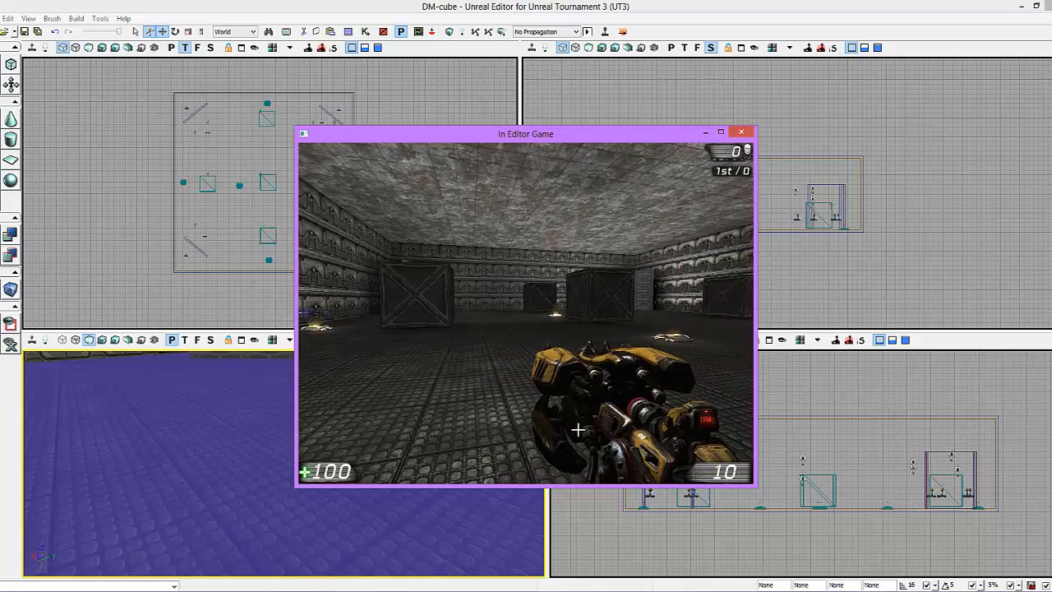
key(w)
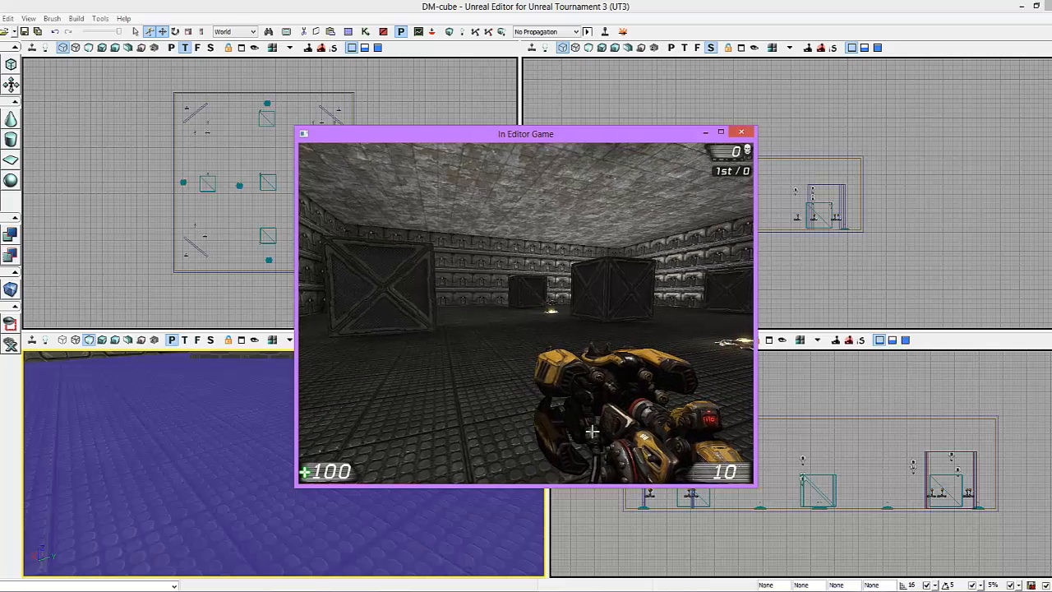
key(s)
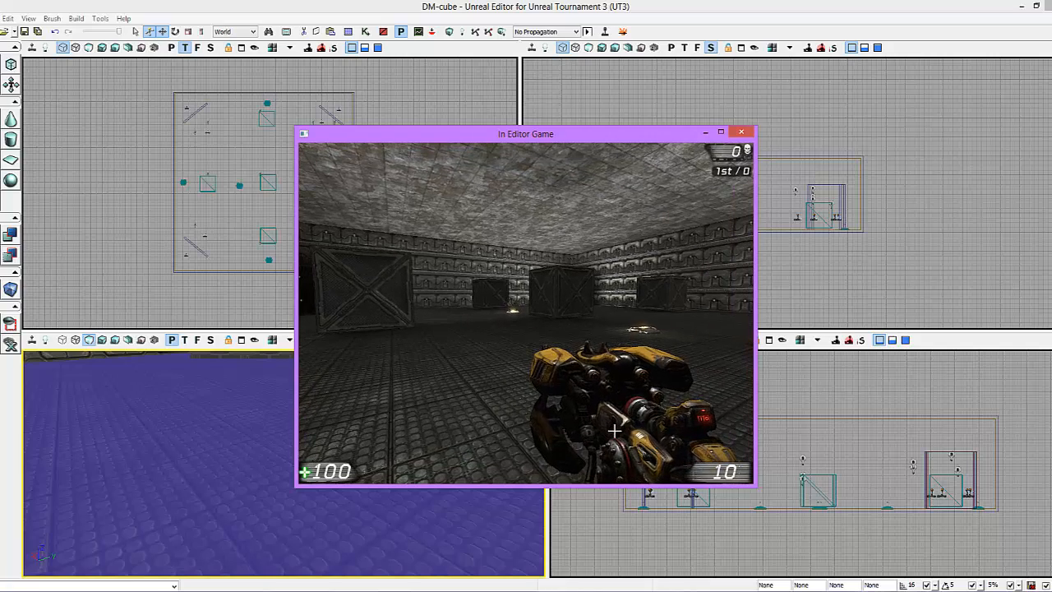
key(w)
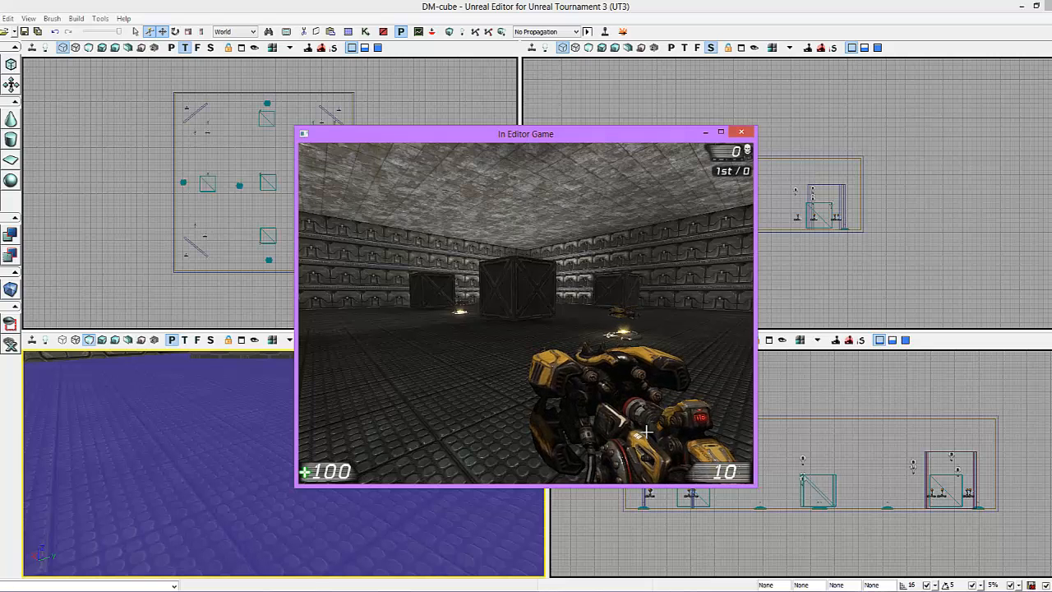
key(Escape)
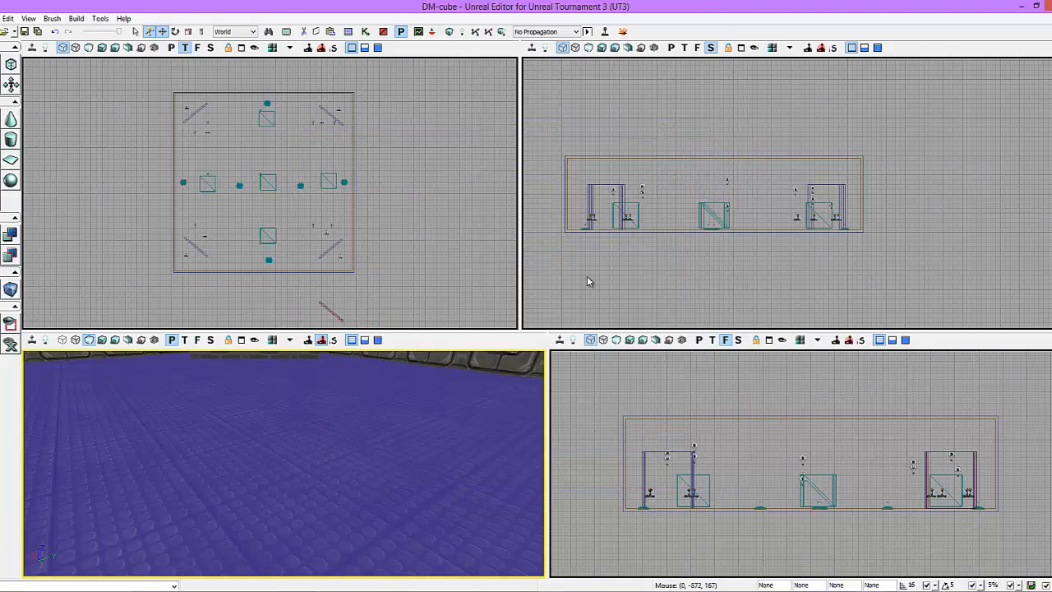